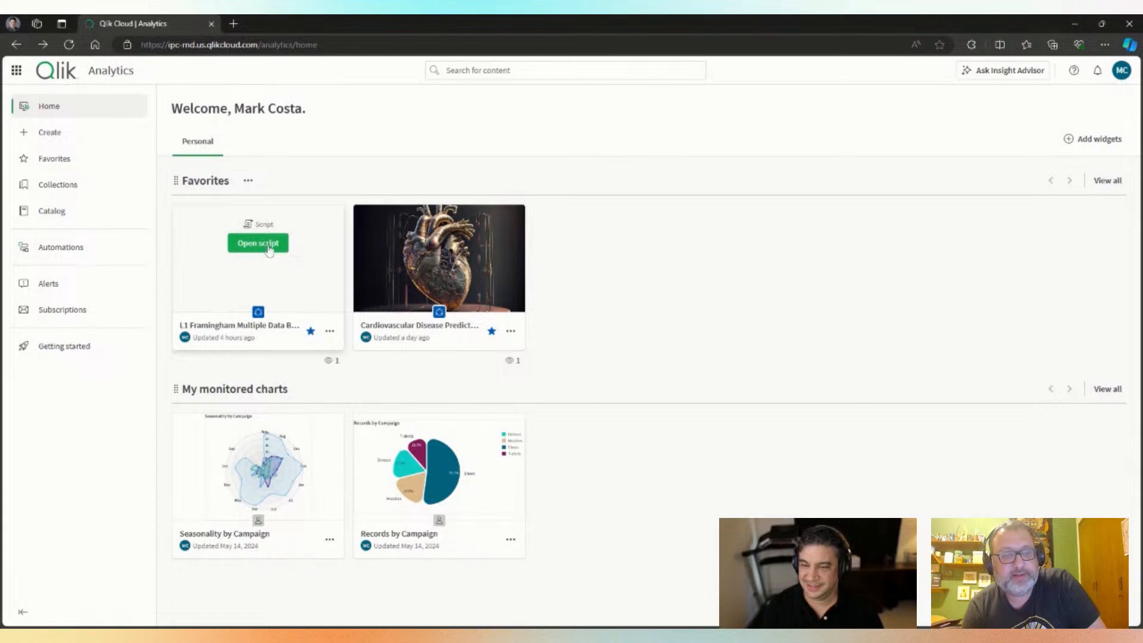
- Open the L1 Framingham Multiple Data Builder script from the favorites
left_click(269, 246)
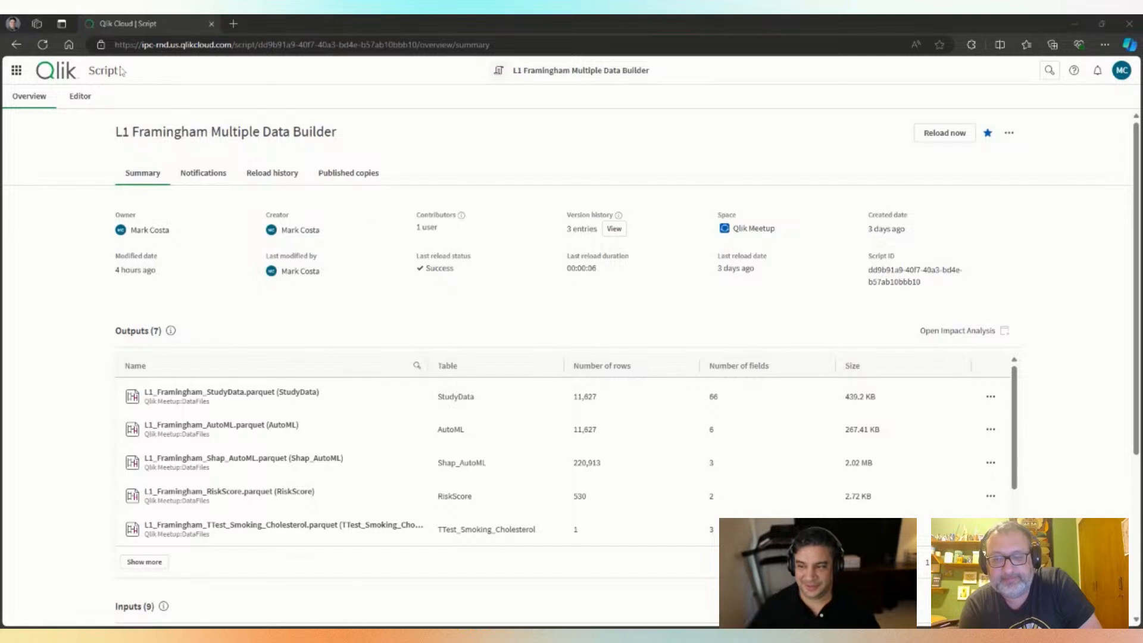
left_click(16, 44)
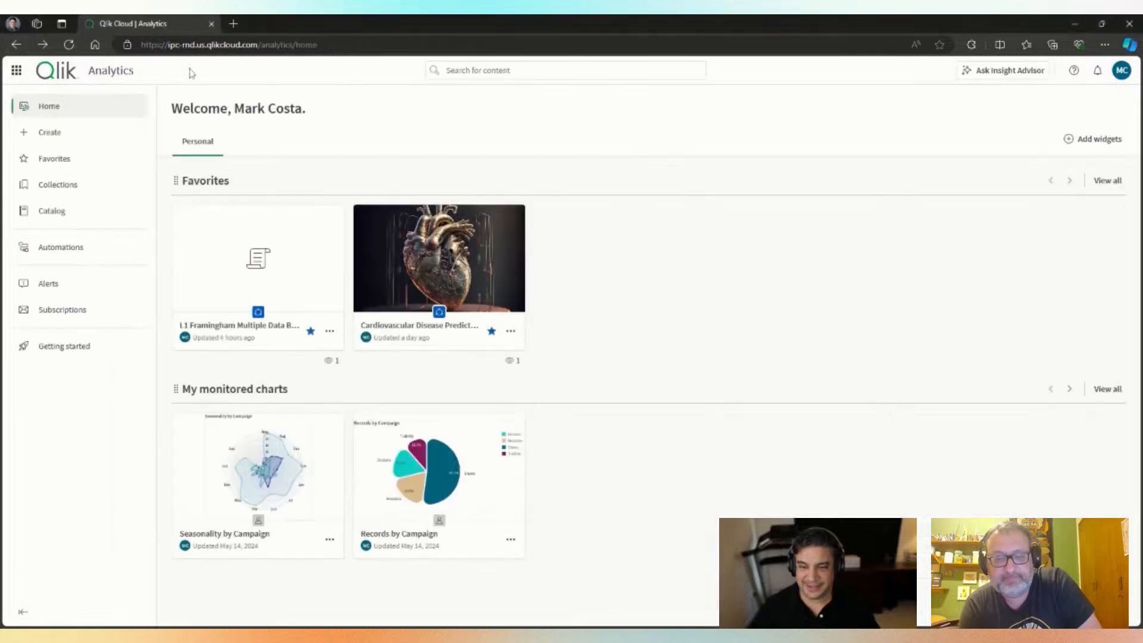
mouse_move(282, 228)
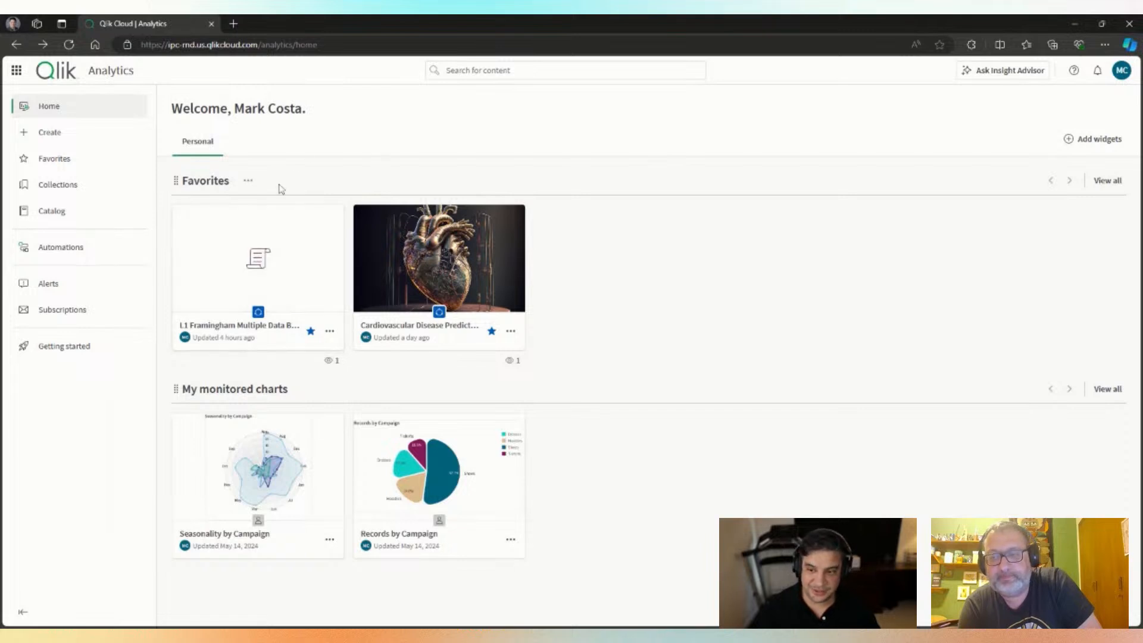
mouse_move(246, 234)
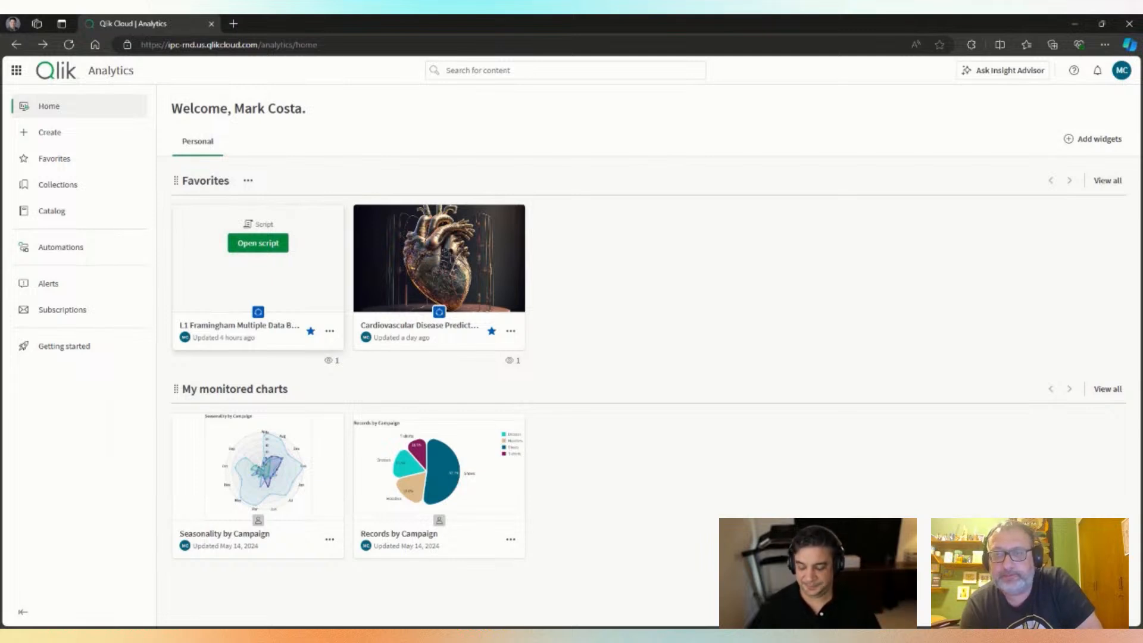
left_click(231, 284)
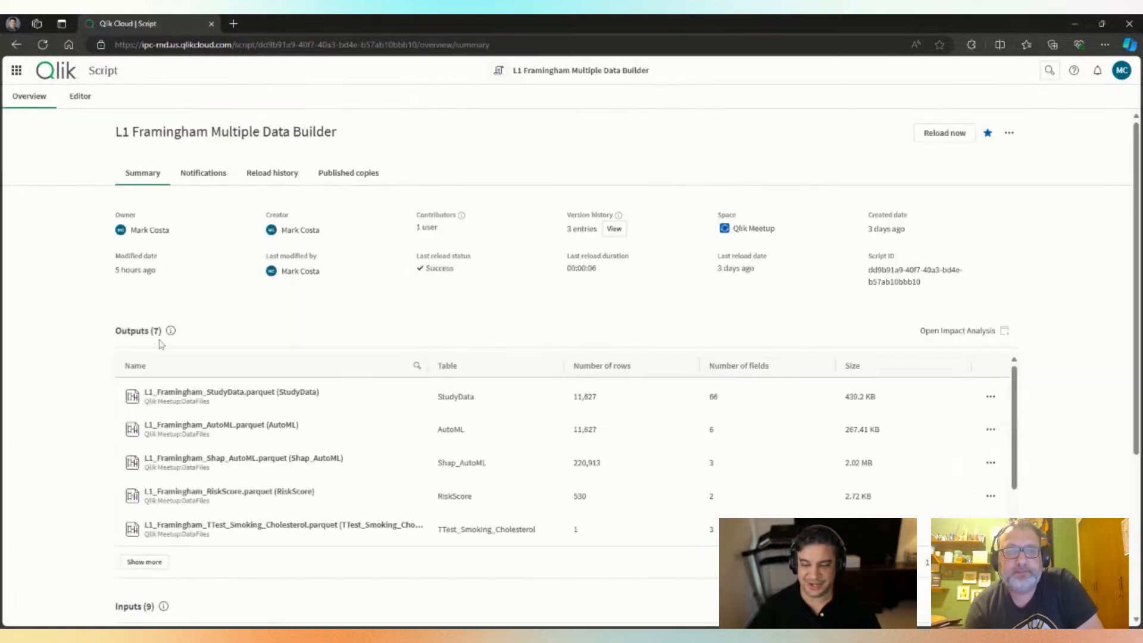
- Review the script's output and input file lists and the actions available for the StudyData output
scroll(735, 244, "down", 4)
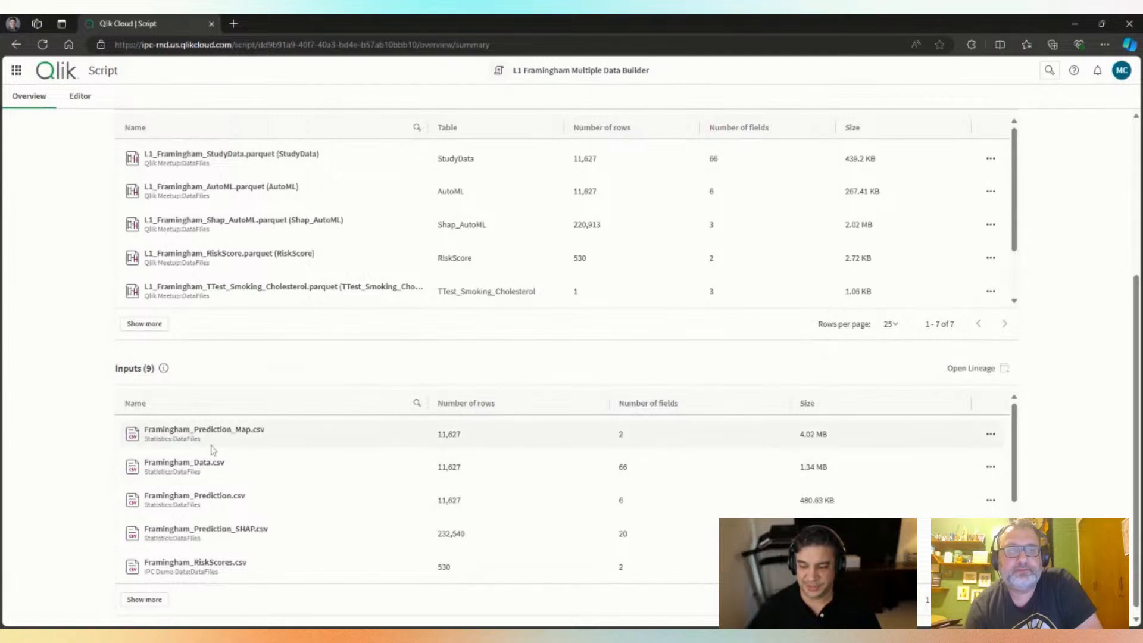
scroll(212, 448, "down", 3)
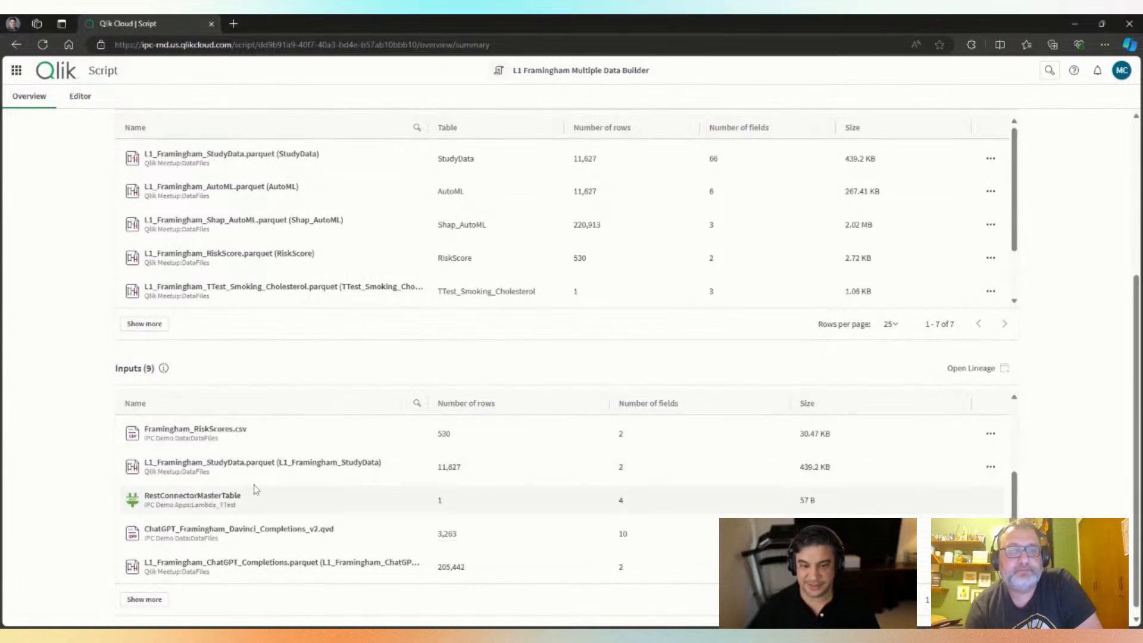
scroll(256, 489, "up", 3)
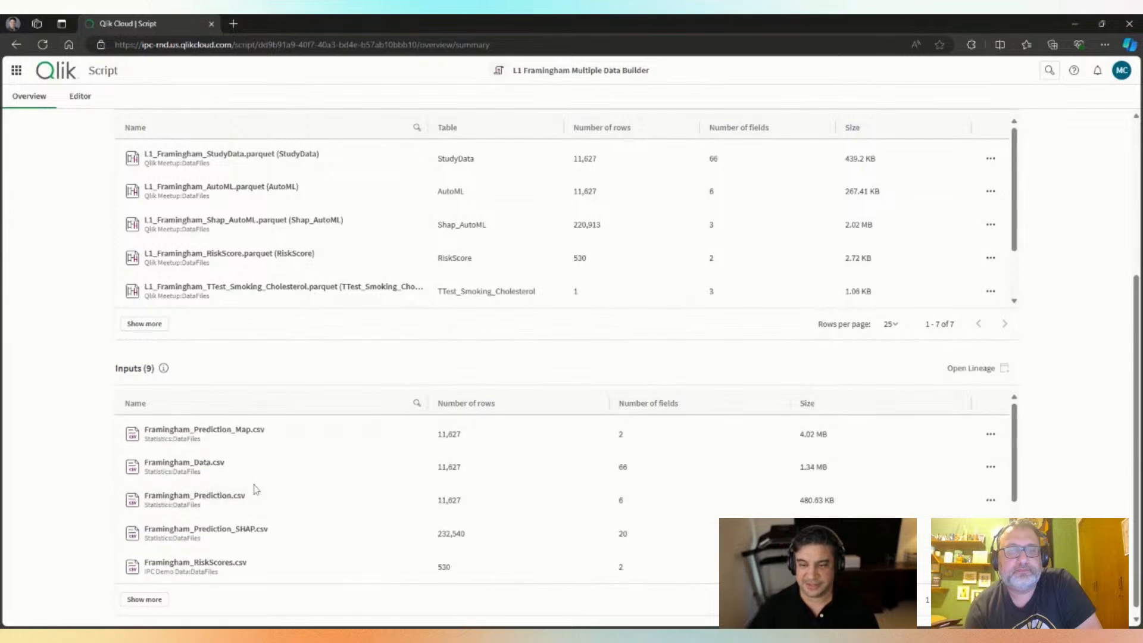
scroll(324, 270, "up", 3)
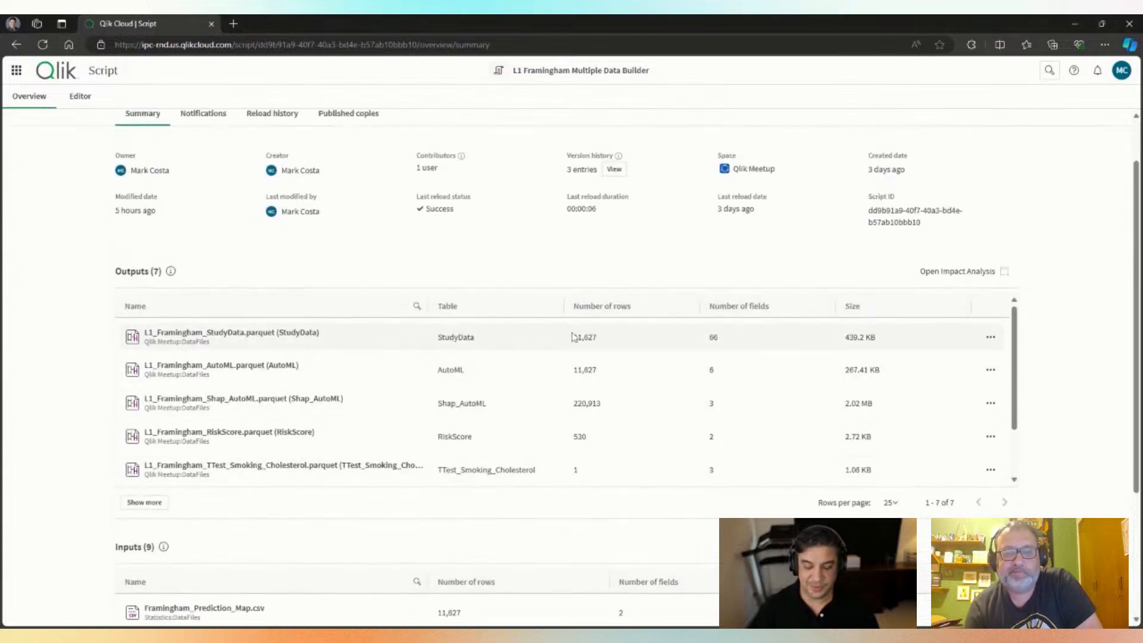
left_click(989, 339)
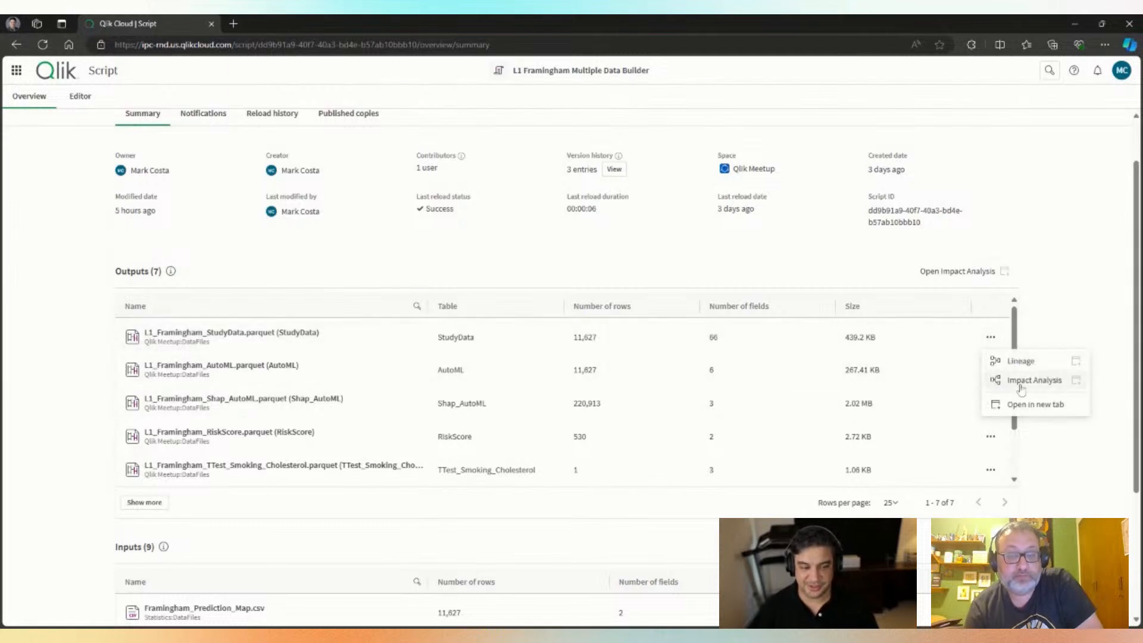
left_click(75, 274)
scroll(75, 274, "up", 1)
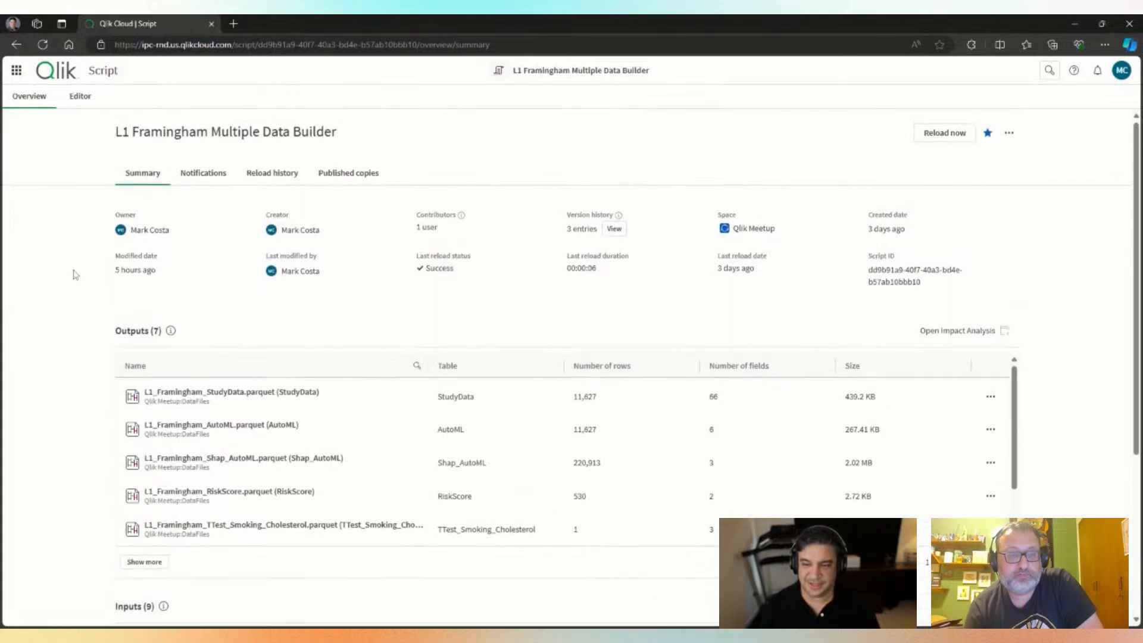
- Check the script's notifications, reload history and published copies, and return to its summary
left_click(196, 177)
left_click(262, 178)
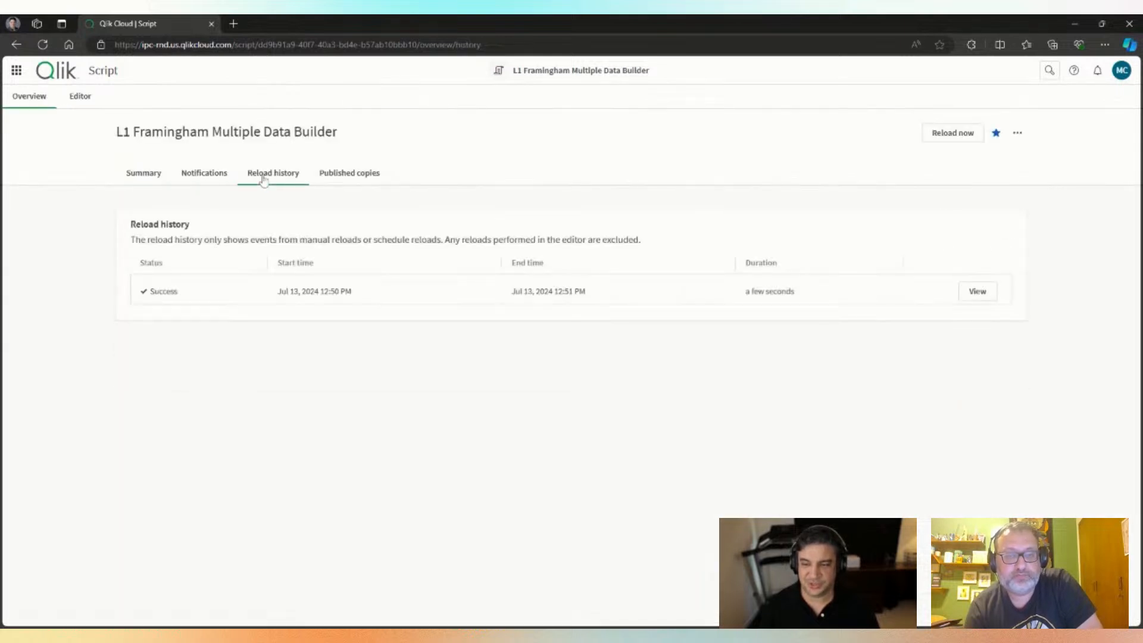
left_click(339, 177)
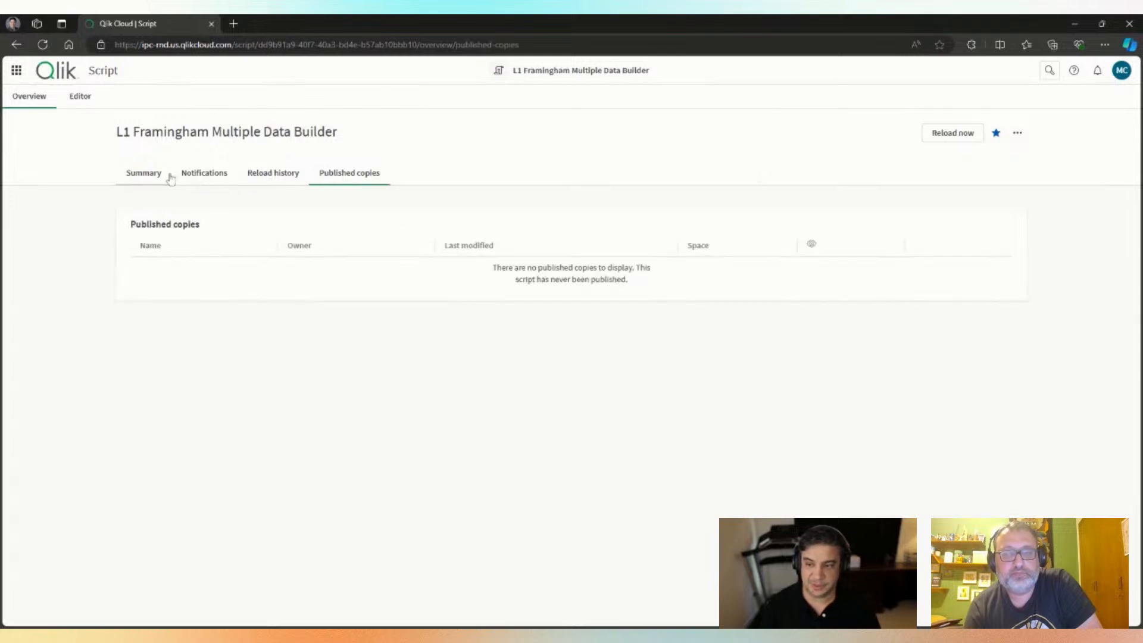
left_click(142, 173)
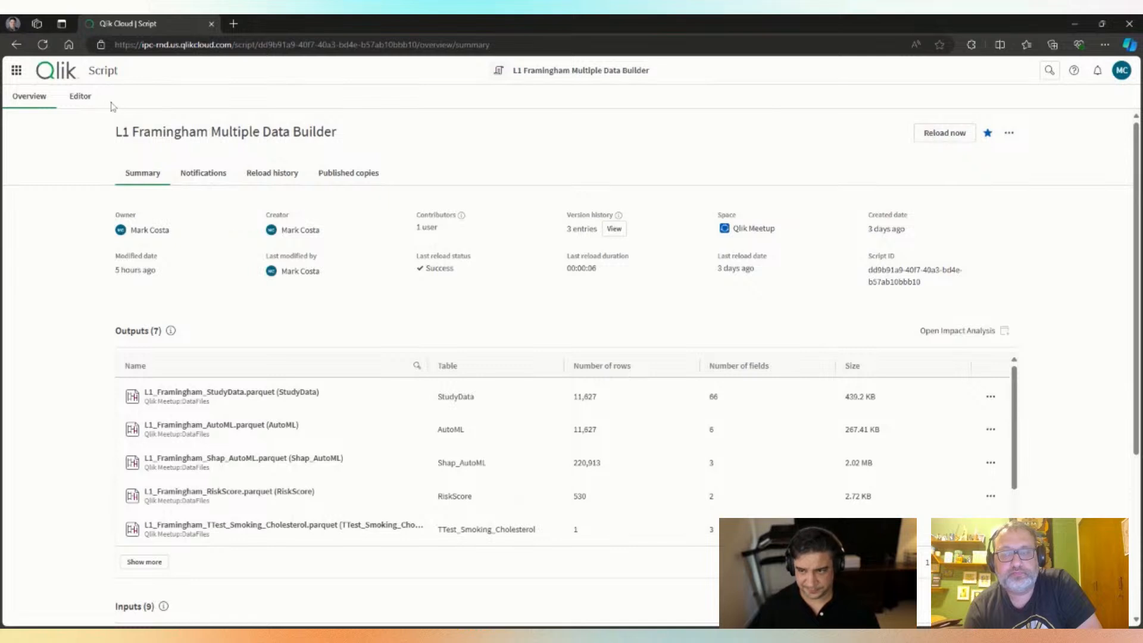
- Show the Mapping section in the script editor and enlarge the code area by shrinking the preview pane and hiding the data sources
left_click(82, 99)
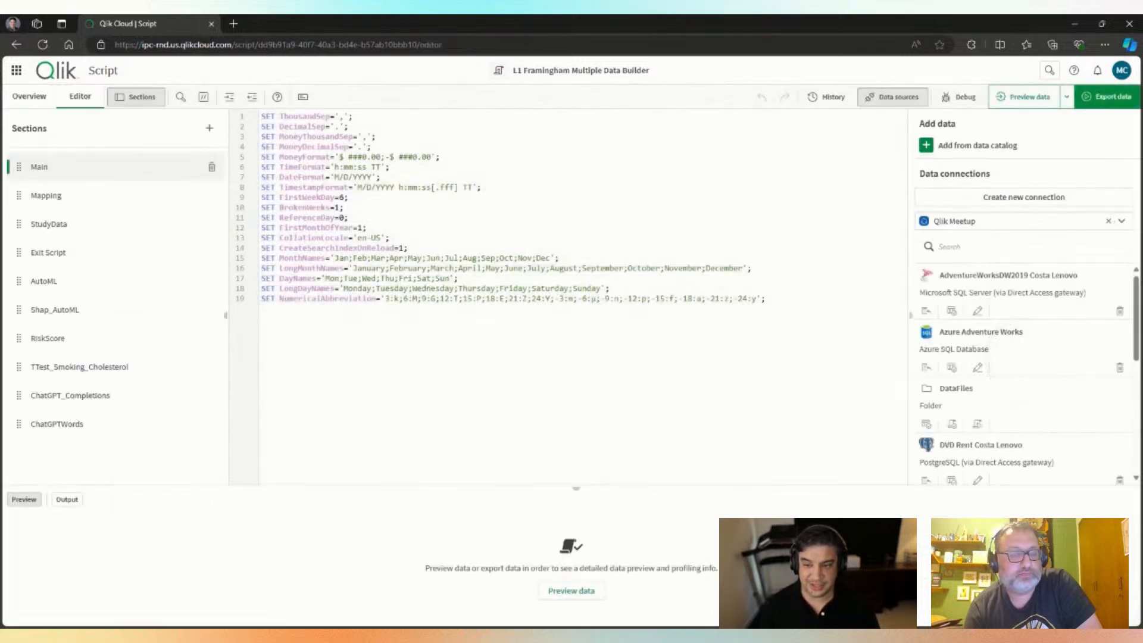
left_click(48, 194)
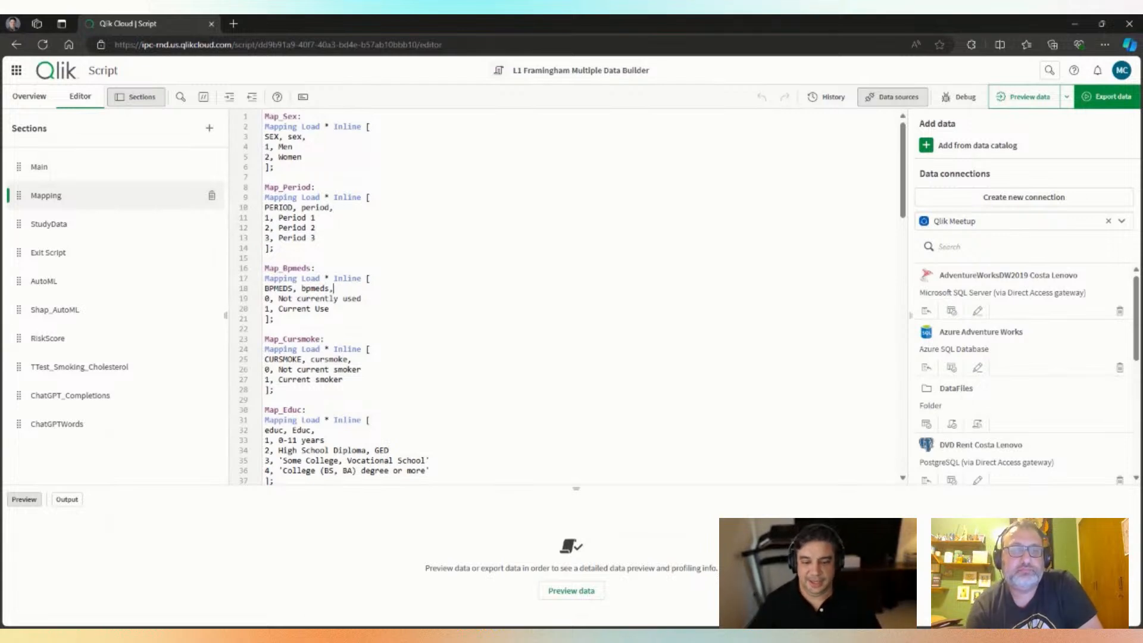
left_click_drag(575, 488, 576, 511)
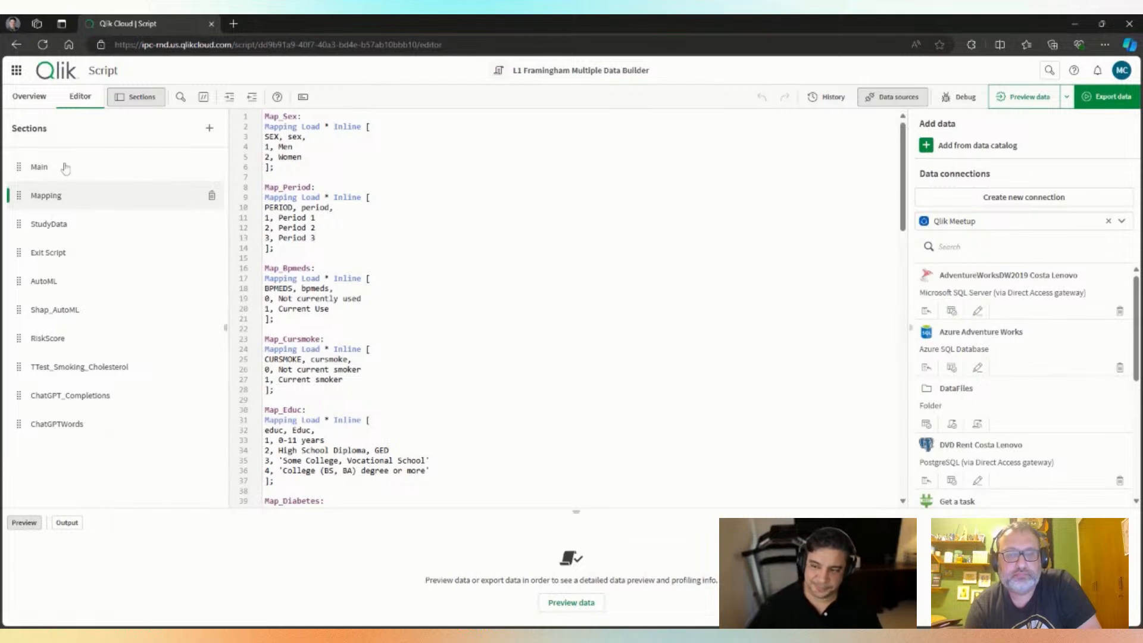
left_click(316, 239)
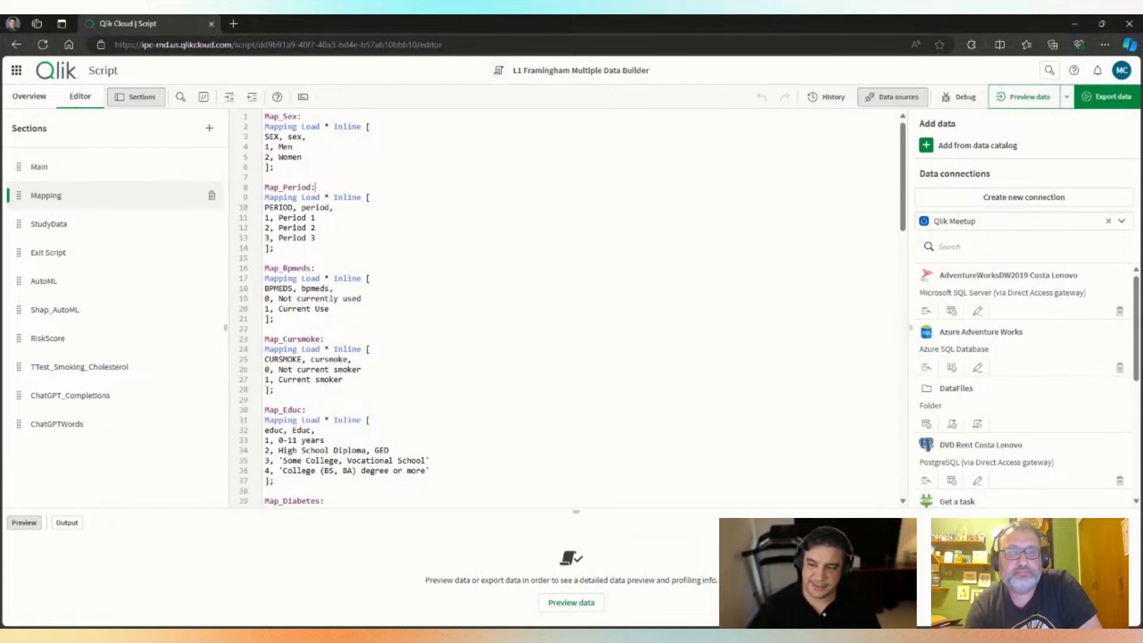
left_click(265, 178)
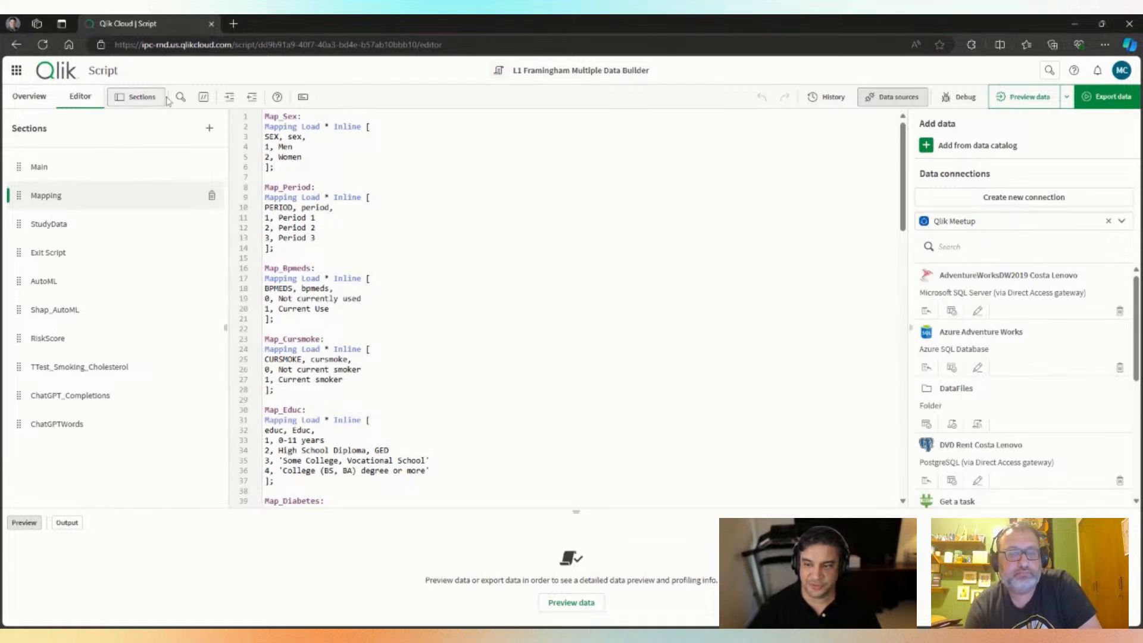
left_click(897, 98)
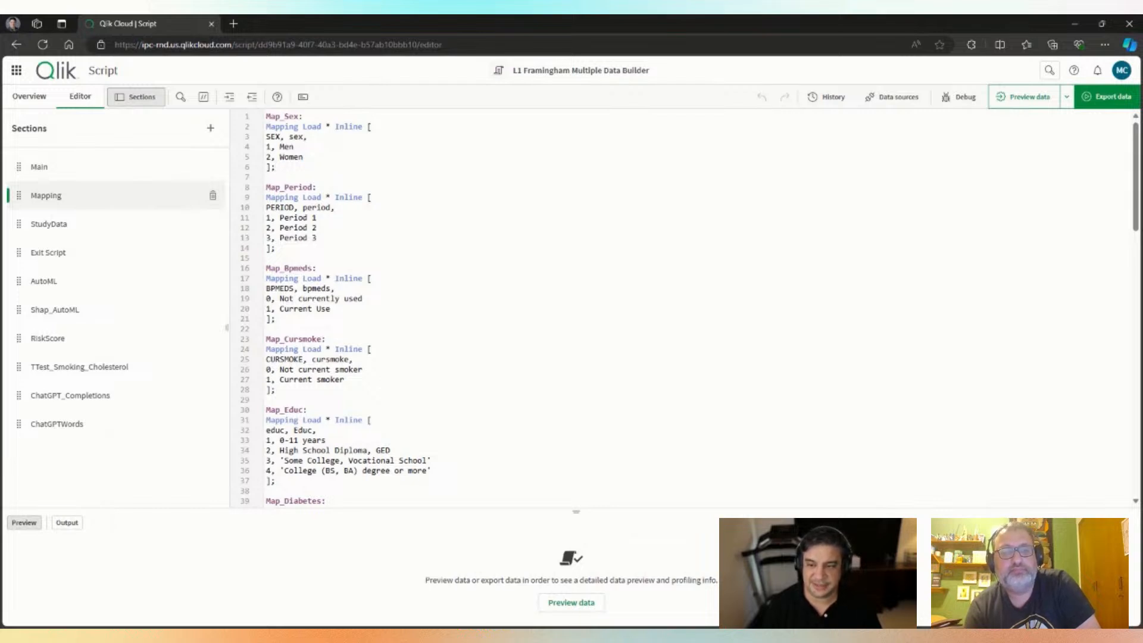
- Examine the inline mapping tables through to RanId_Map, highlighting the education level entries in Map_Educ
scroll(679, 306, "down", 1)
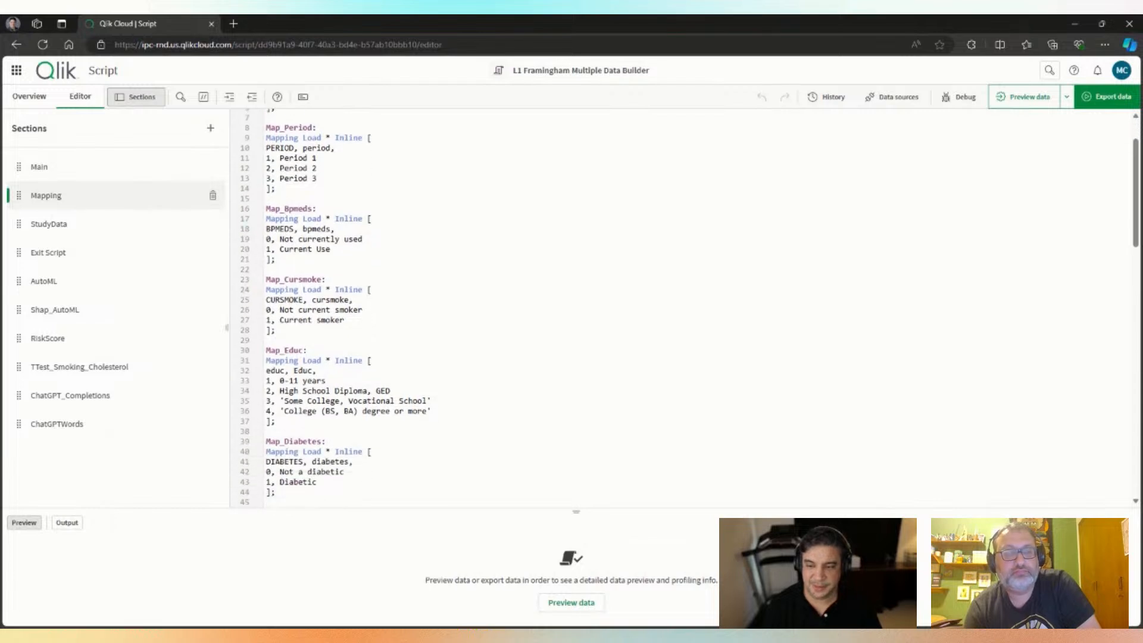
scroll(679, 307, "down", 1)
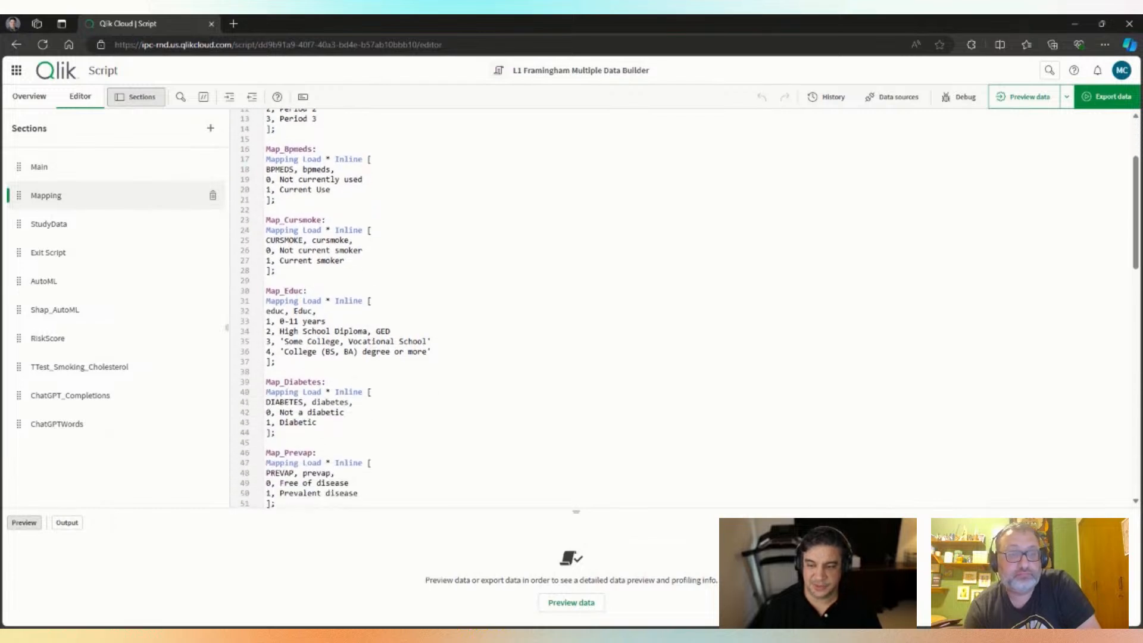
scroll(679, 307, "down", 2)
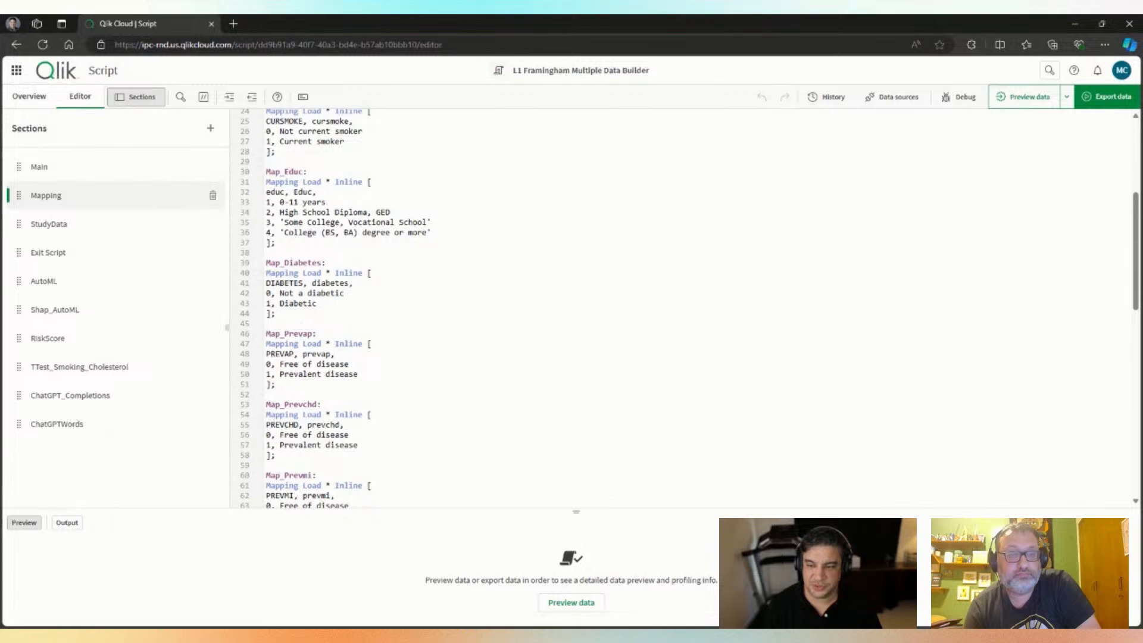
left_click_drag(266, 202, 270, 233)
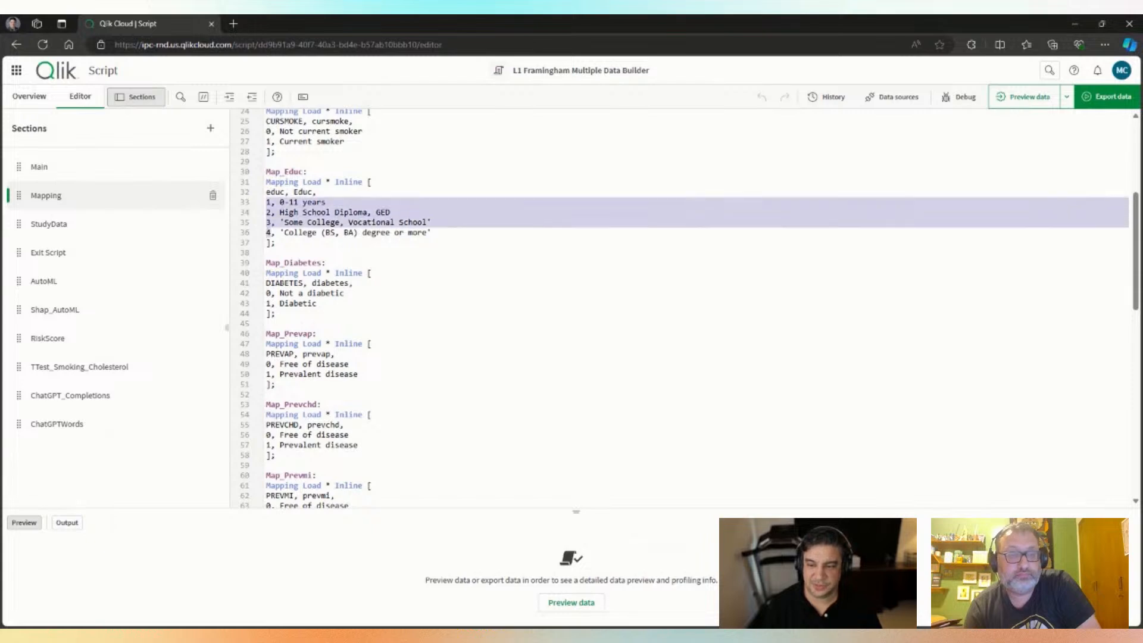
left_click(339, 223)
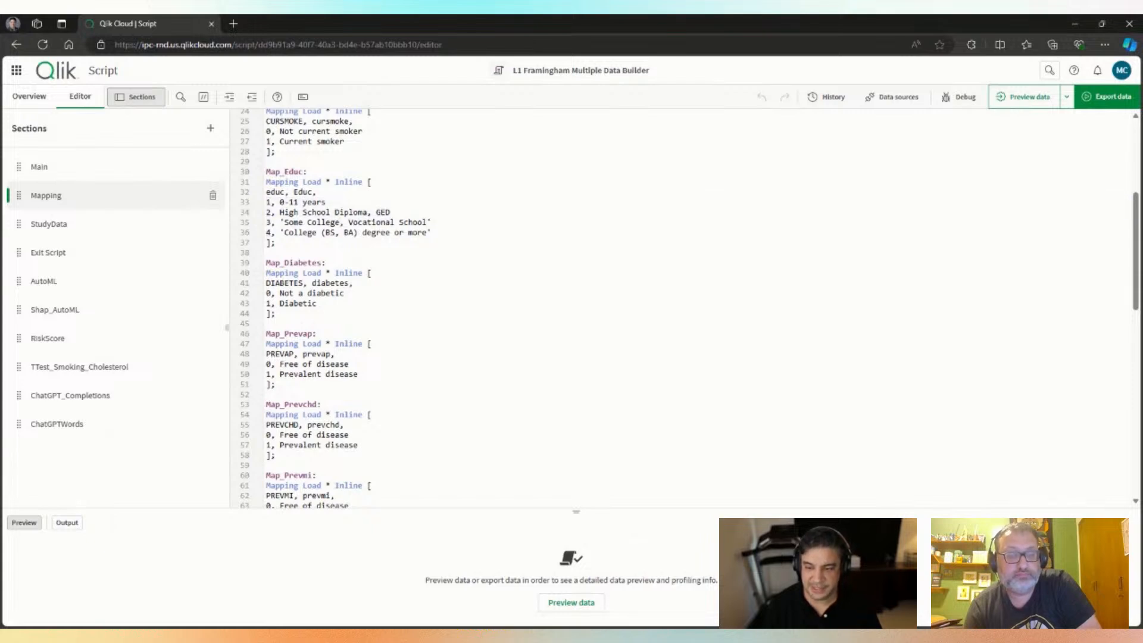
scroll(536, 309, "down", 4)
scroll(535, 309, "down", 12)
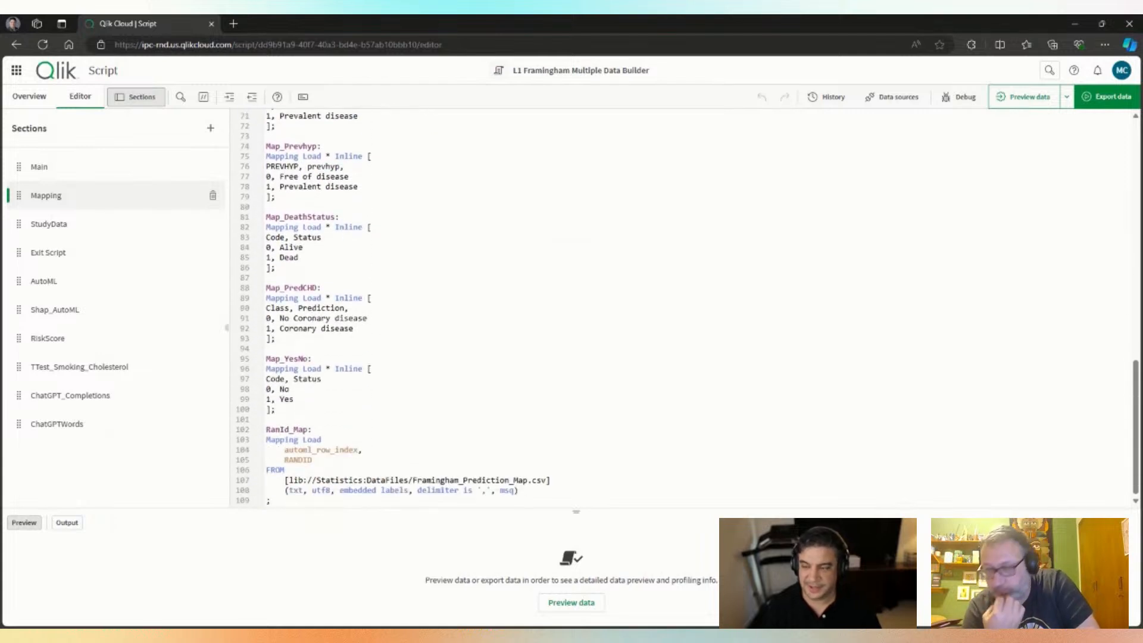
- Look at the Exit Script section and return to the StudyData section
left_click(60, 229)
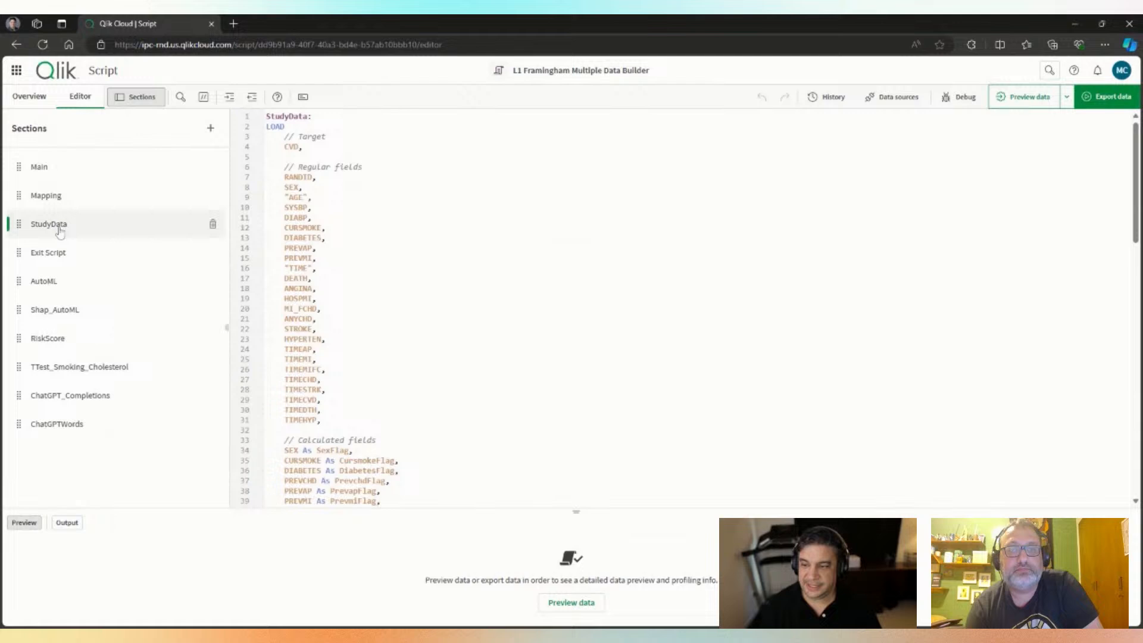
left_click(56, 261)
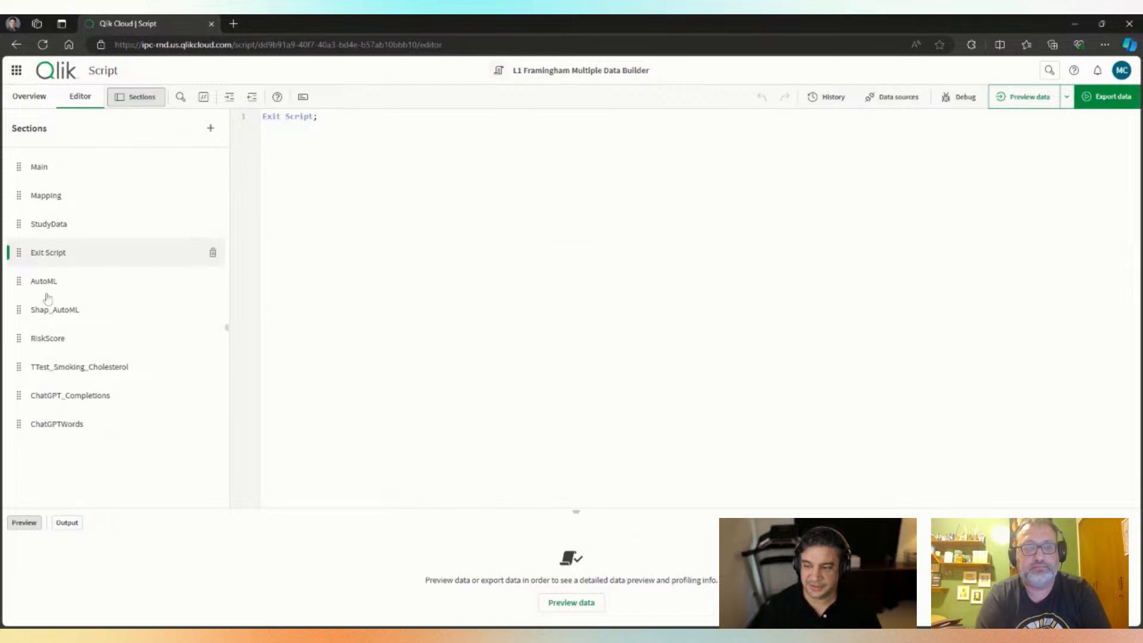
left_click(59, 229)
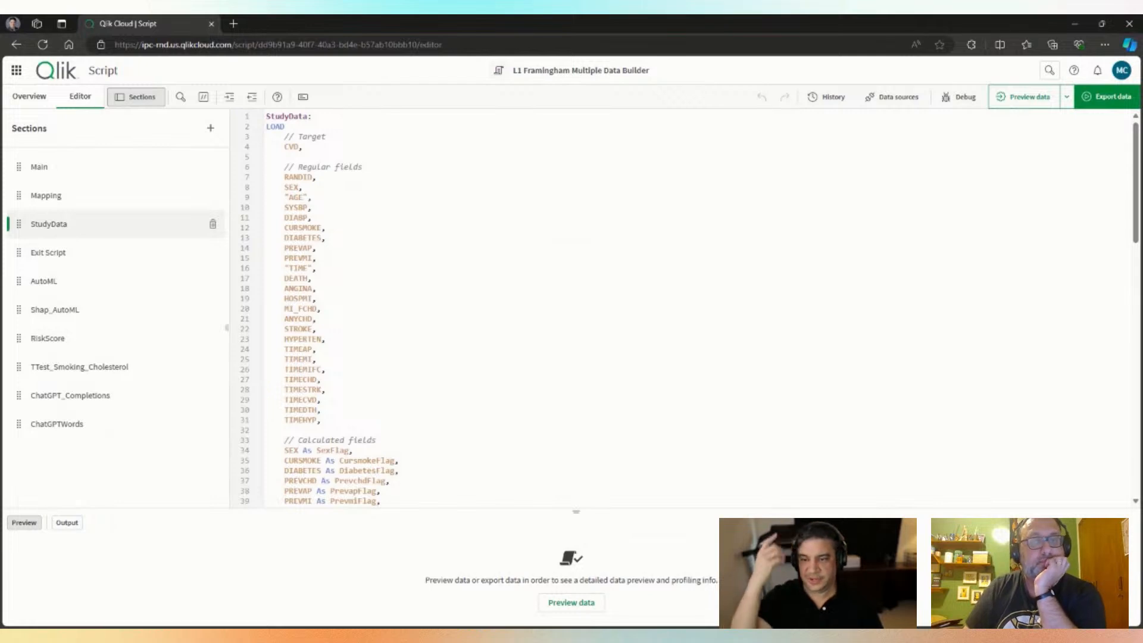
- Examine the StudyData load statement, highlighting its Framingham_Data.csv source and the CVD target field
scroll(329, 217, "down", 4)
scroll(329, 217, "down", 7)
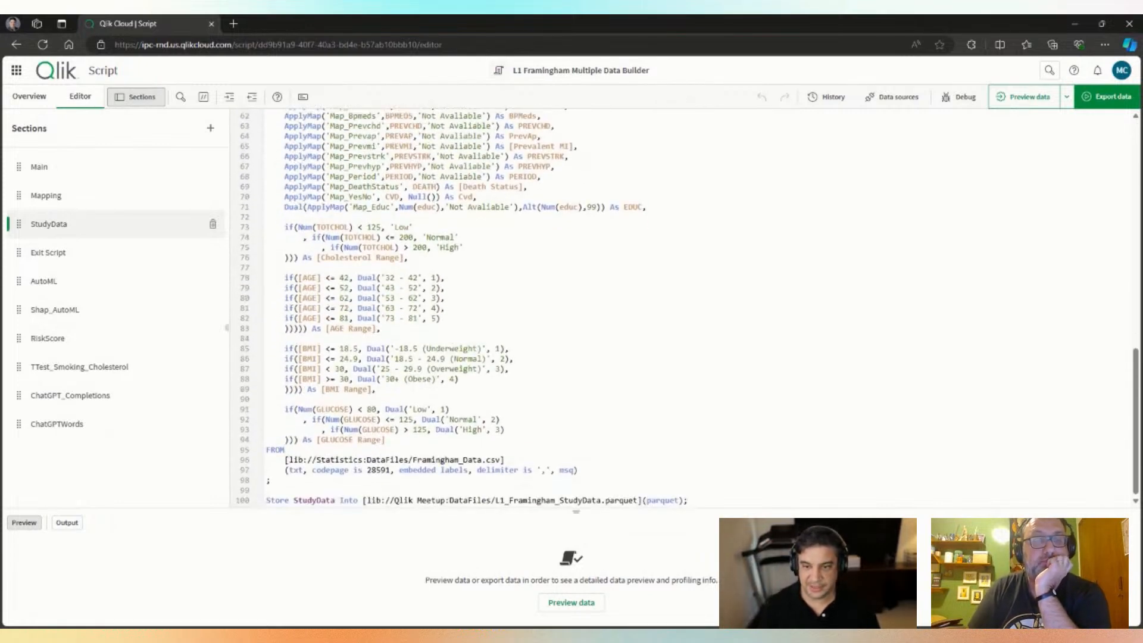
left_click(286, 450)
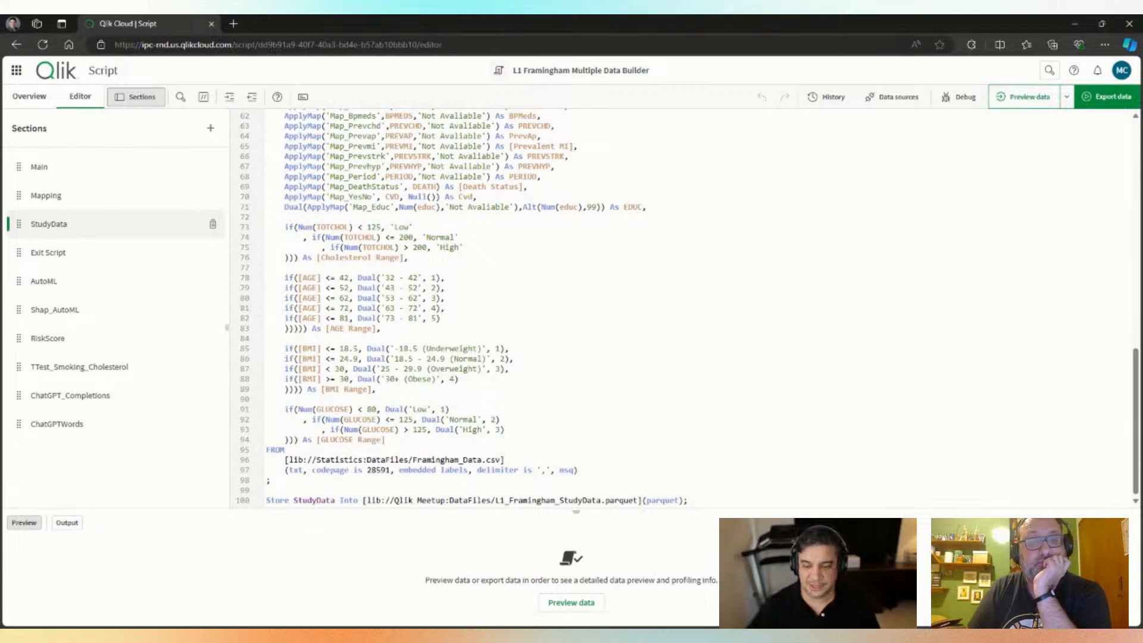
left_click_drag(422, 460, 500, 461)
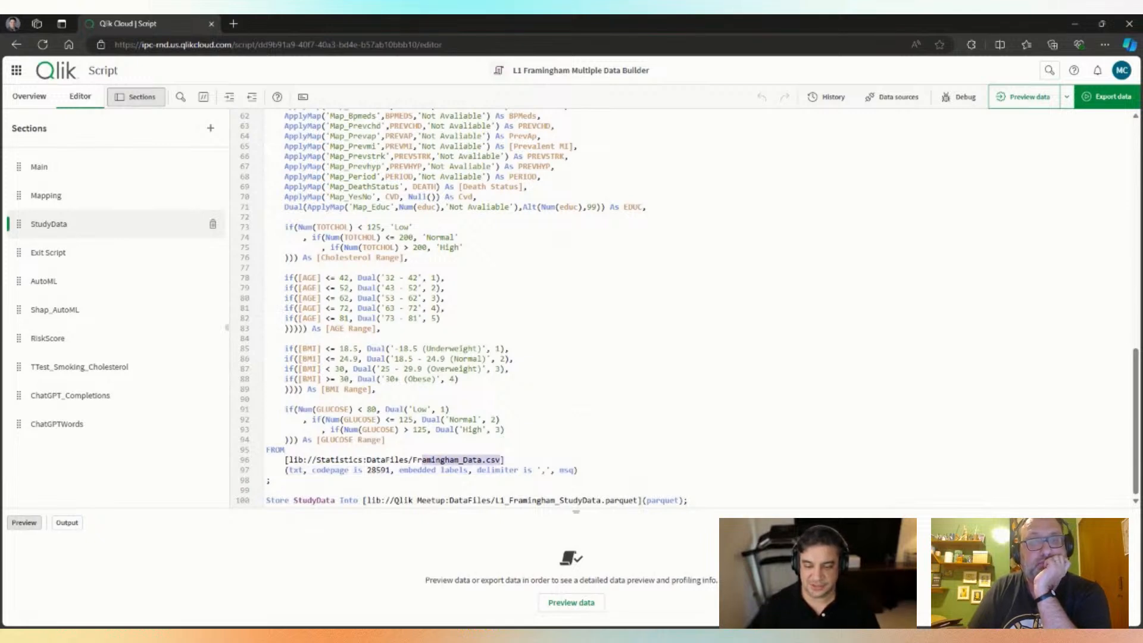
left_click(387, 440)
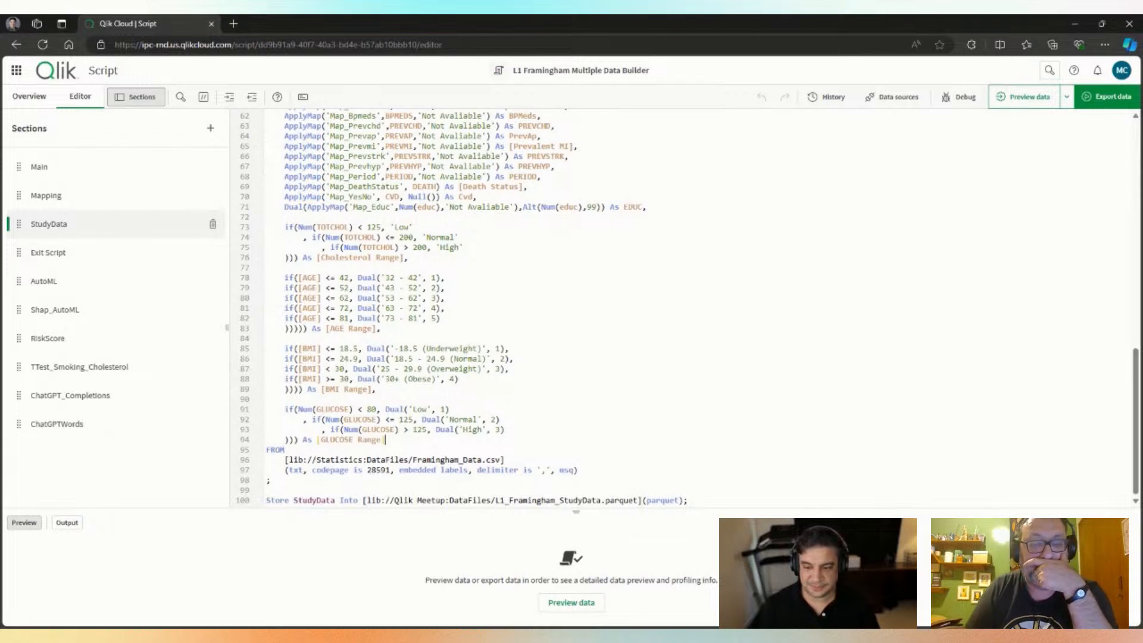
scroll(536, 306, "up", 15)
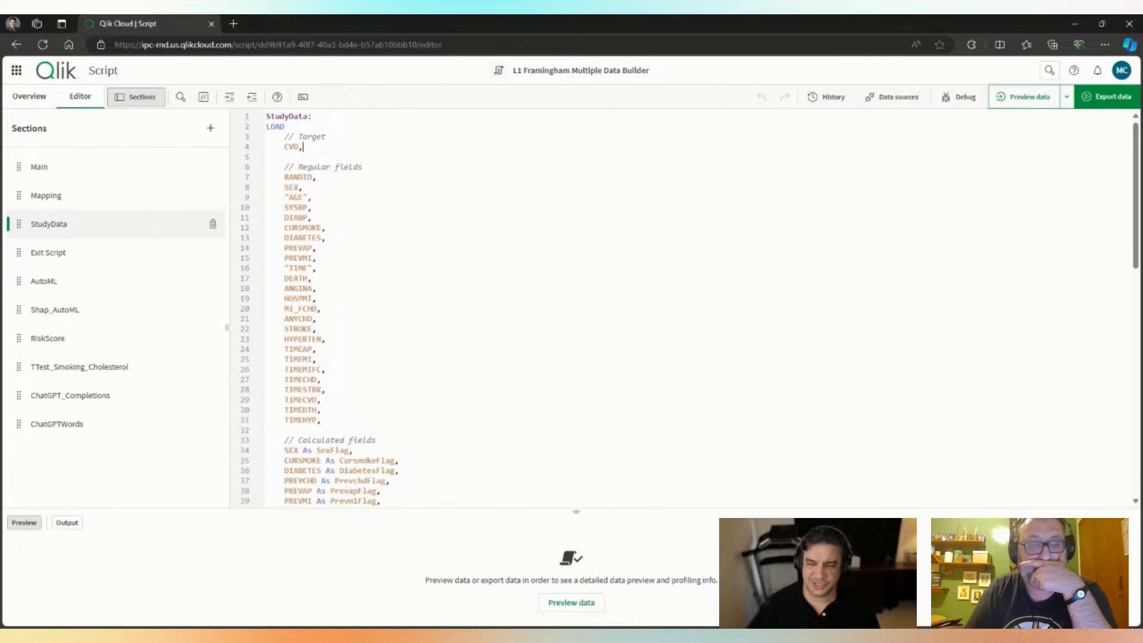
left_click_drag(284, 147, 303, 146)
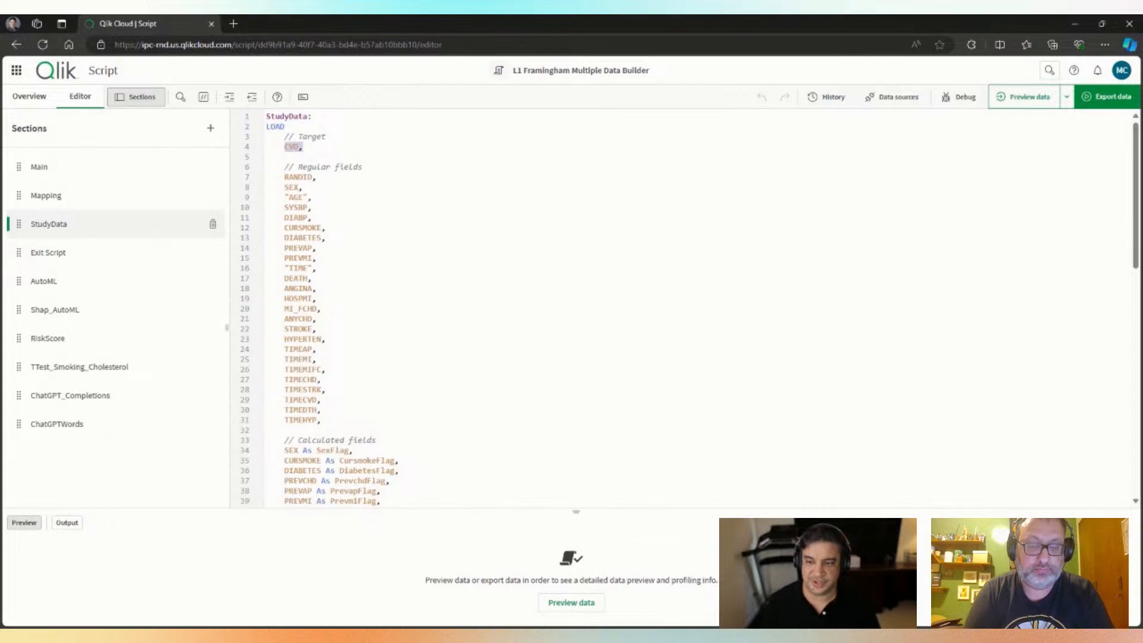
- Highlight the regular fields of the StudyData load, from RANDID through TIMEHYP
left_click(303, 147)
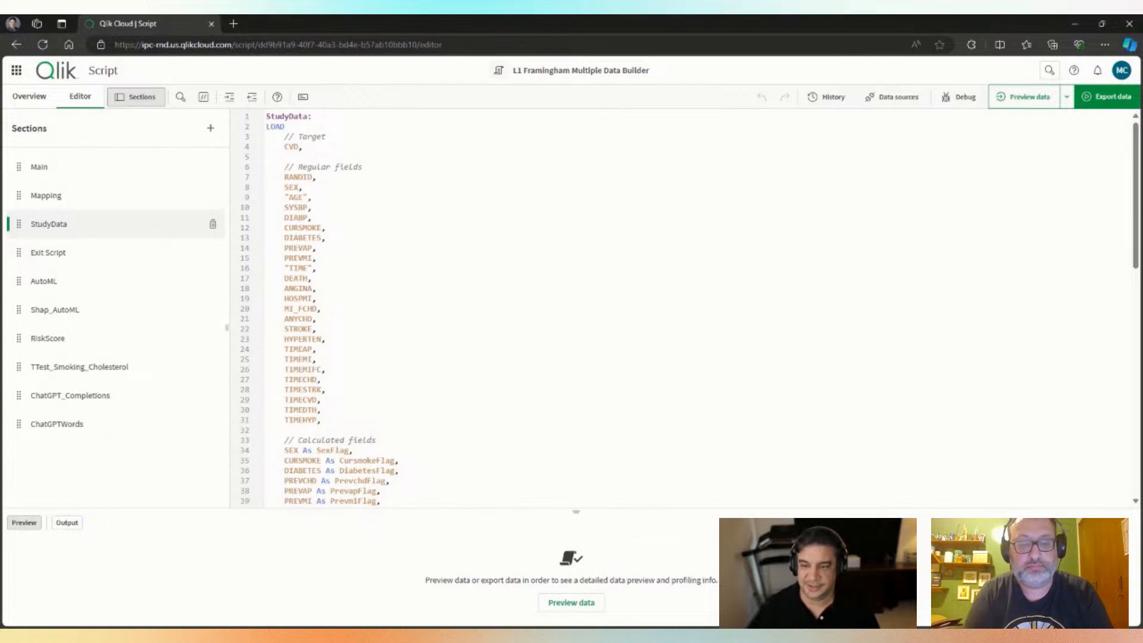
left_click_drag(267, 177, 322, 420)
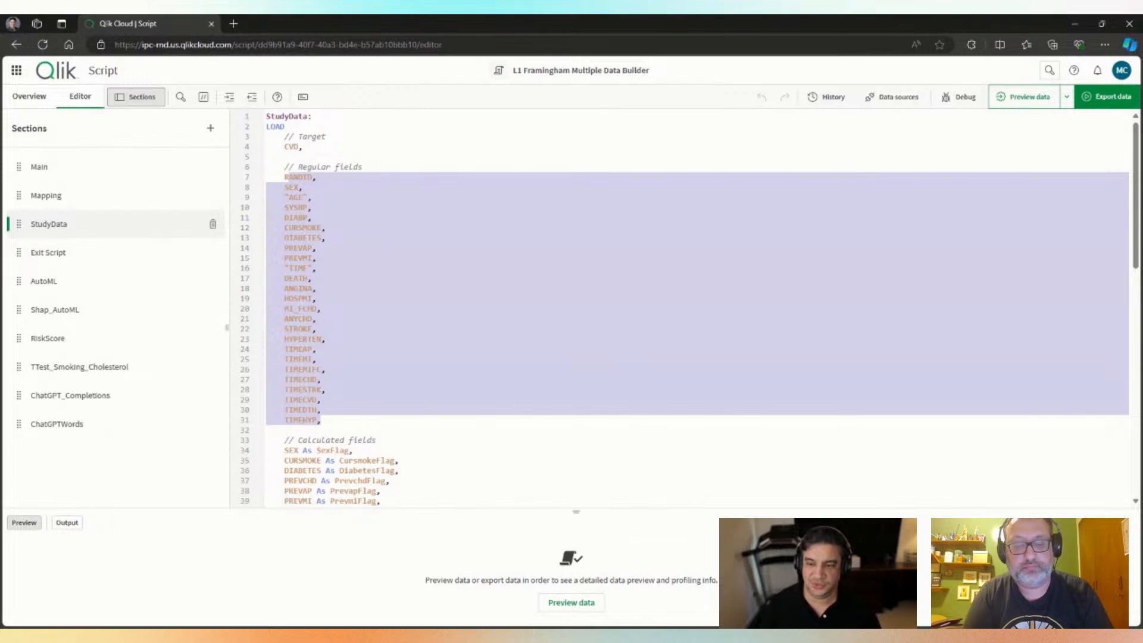
left_click(318, 268)
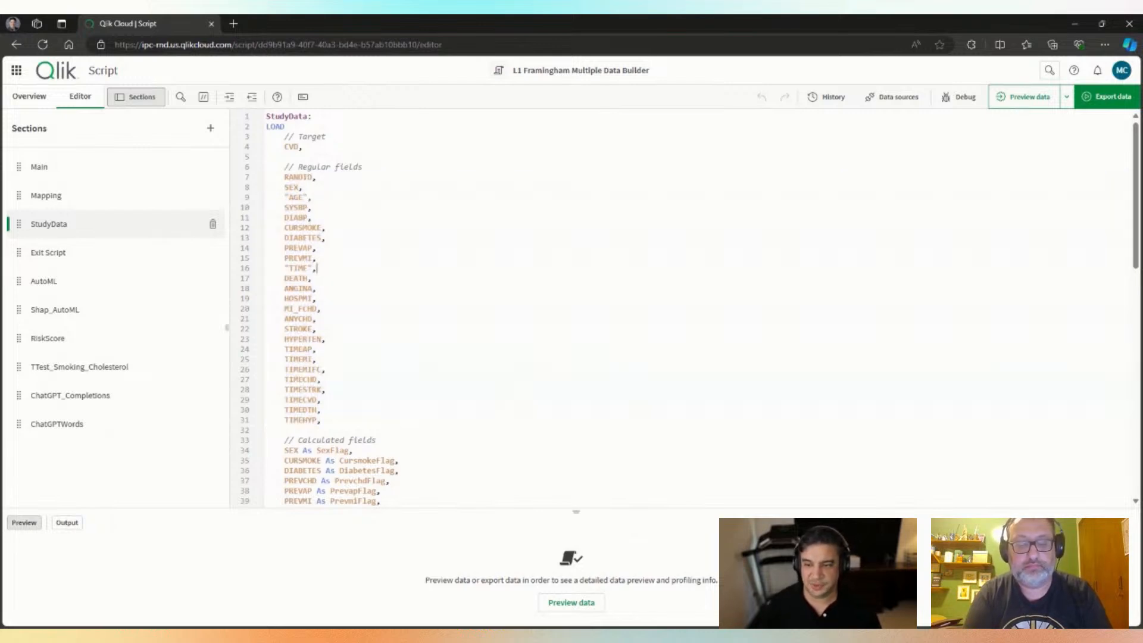
key("shift+Down")
key("shift+Down")
key("shift+Down")
key("shift+Down")
key("shift+Down")
key("shift+Down")
key("shift+Down")
key("shift+Down")
key("shift+Down")
key("shift+Down")
key("shift+Down")
key("shift+Down")
key("shift+Down")
key("shift+Down")
key("shift+Down")
key("shift+Down")
key("shift+Down")
key("shift+Down")
key("shift+Down")
key("shift+Down")
key("shift+End")
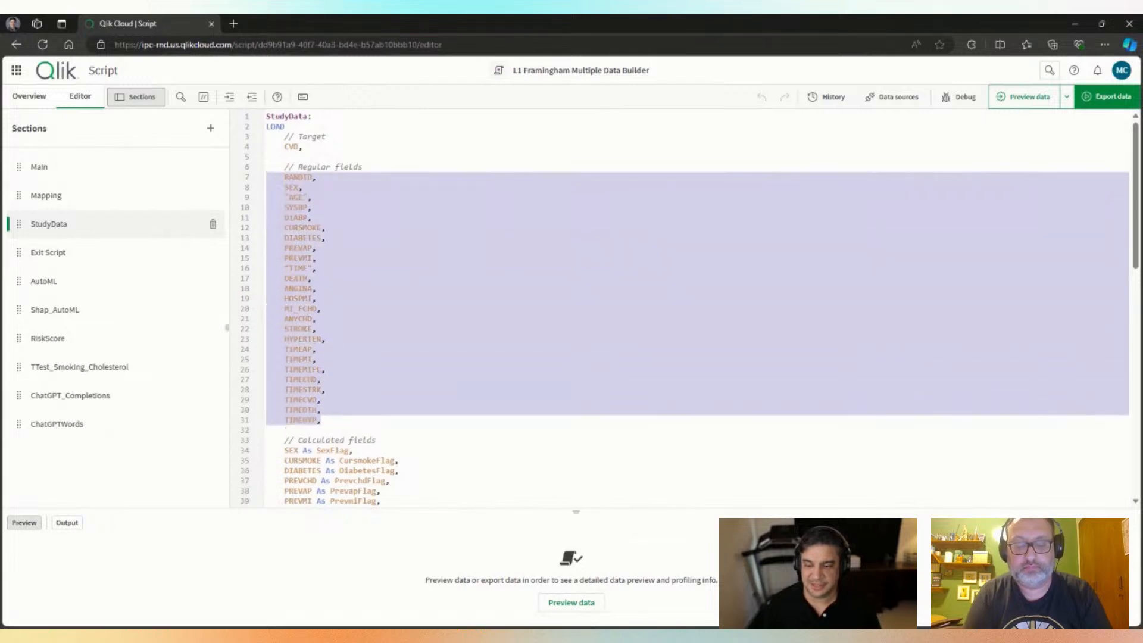
- Examine the calculated fields, highlighting the flag aliases from SexFlag to PeriodFlag and the numeric conversions from TOTCHOL to EducFlag
scroll(696, 307, "down", 4)
left_click(390, 283)
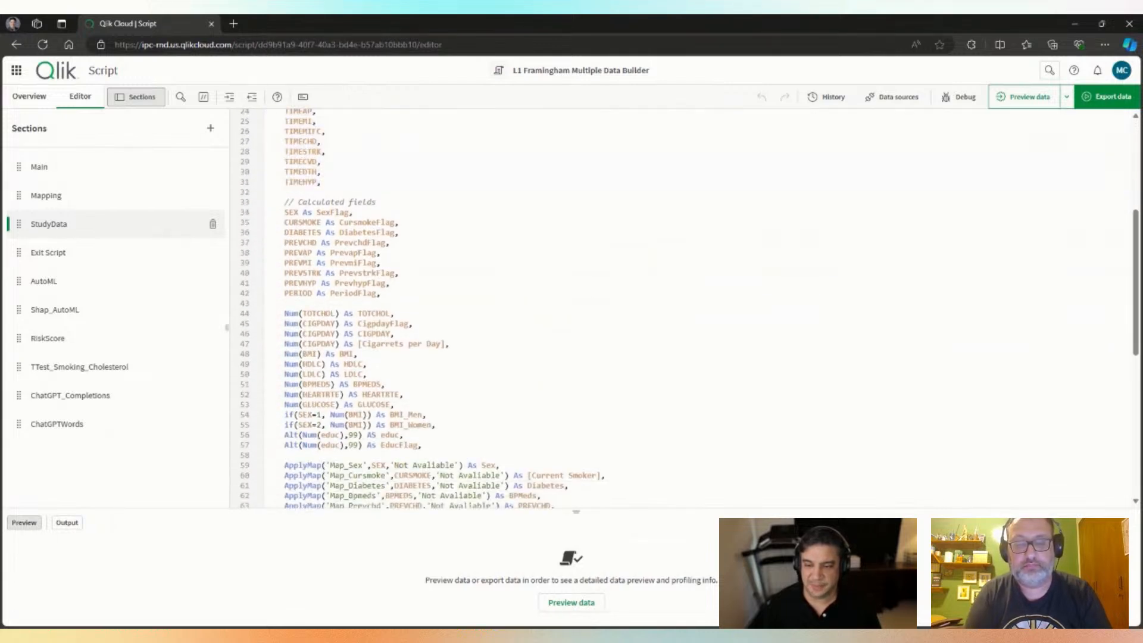
left_click_drag(381, 293, 266, 212)
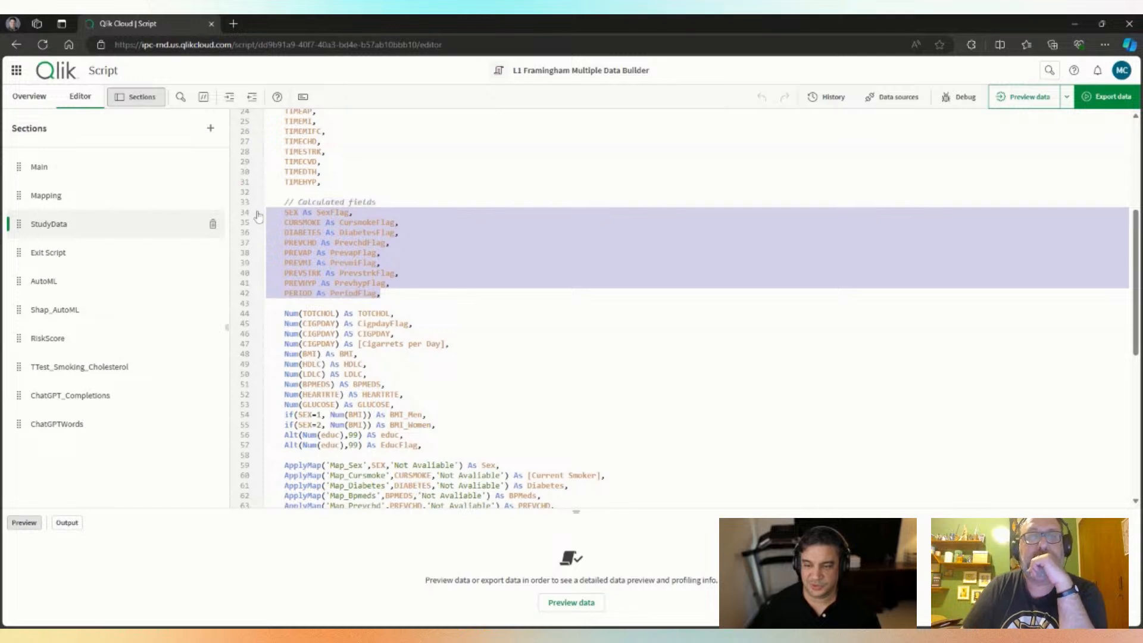
scroll(685, 307, "down", 2)
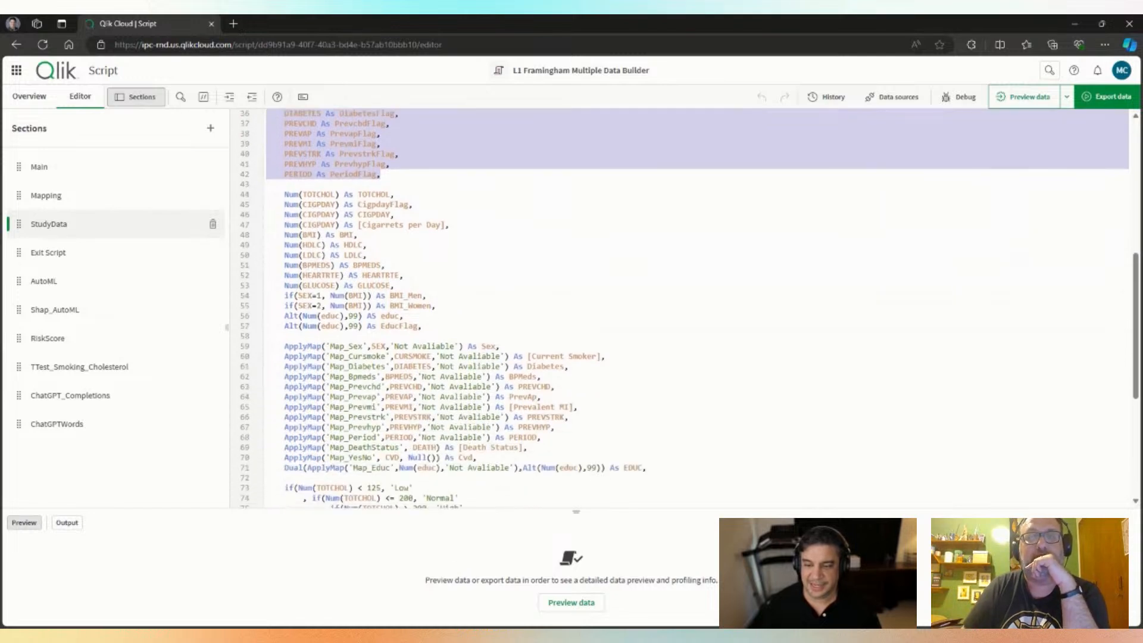
left_click(403, 275)
left_click_drag(423, 326, 266, 194)
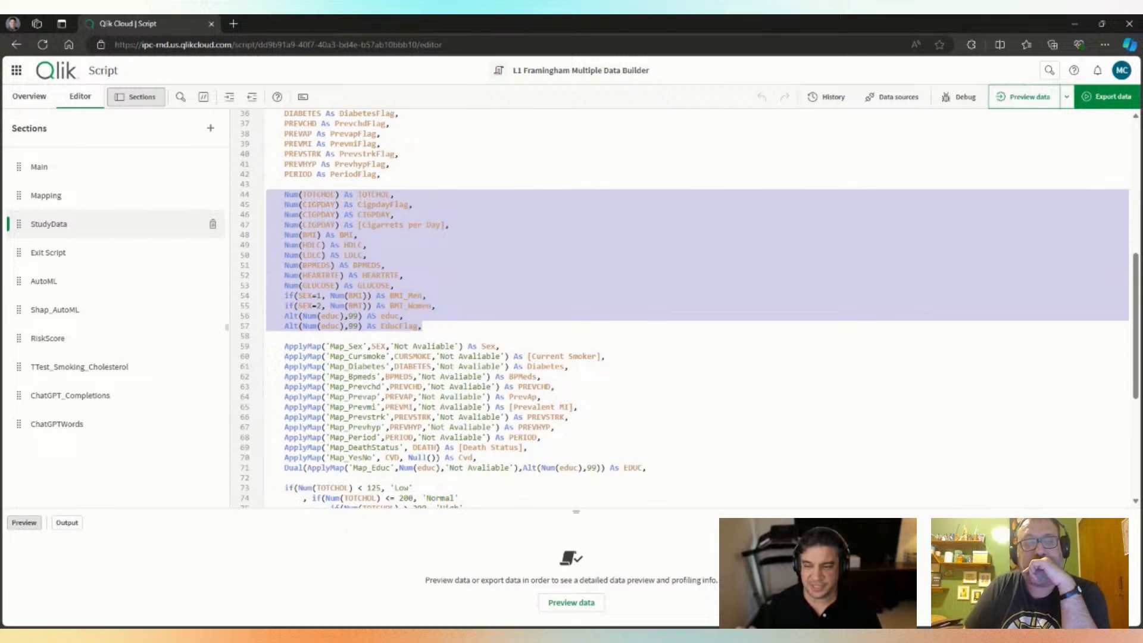
left_click(367, 244)
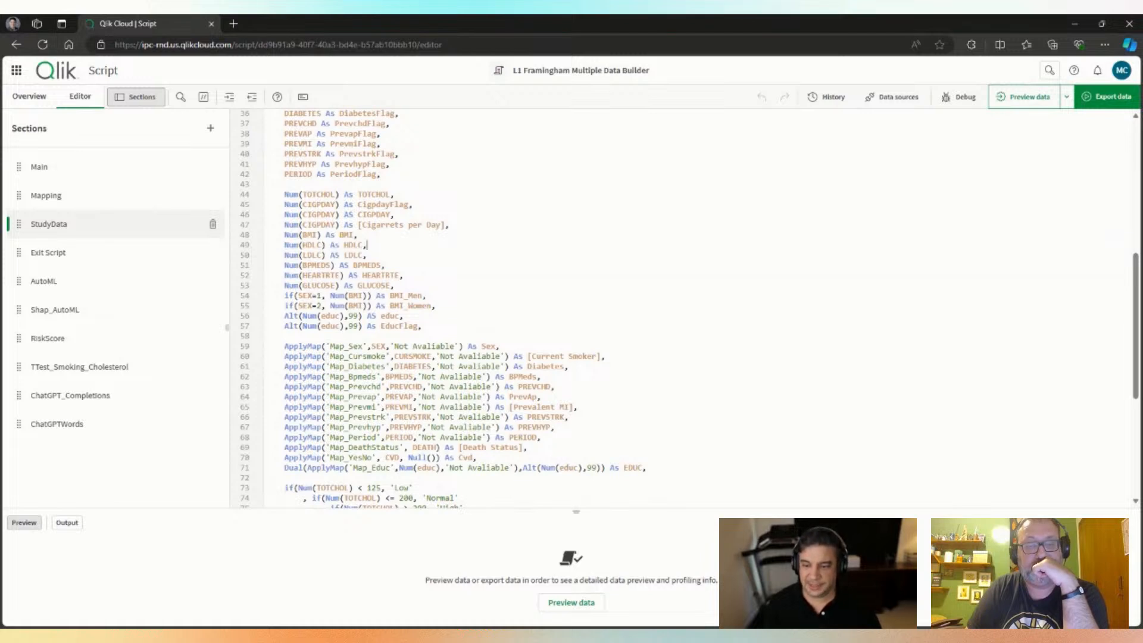
- Examine the ApplyMap lines of the StudyData load, highlighting the block and the SEX argument in the Map_Sex line
scroll(476, 306, "down", 4)
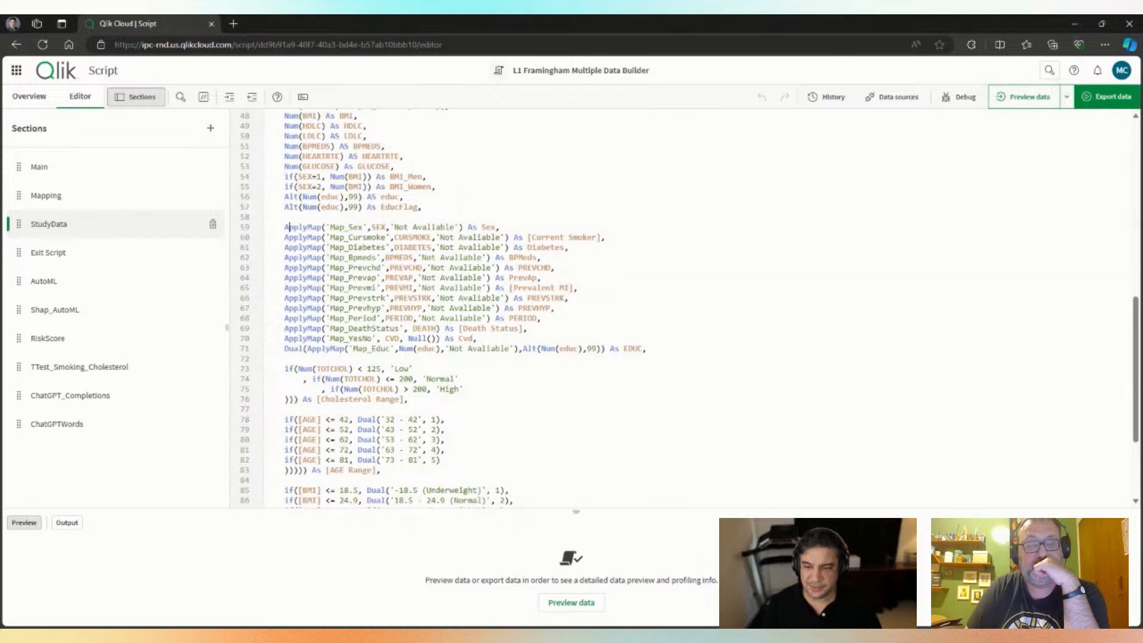
key("shift+Down")
key("shift+Down")
key("shift+Down")
key("shift+Down")
key("shift+Down")
key("shift+Down")
key("shift+Down")
key("shift+Down")
key("shift+Down")
key("shift+Down")
key("shift+Down")
key("shift+Down")
key("Escape")
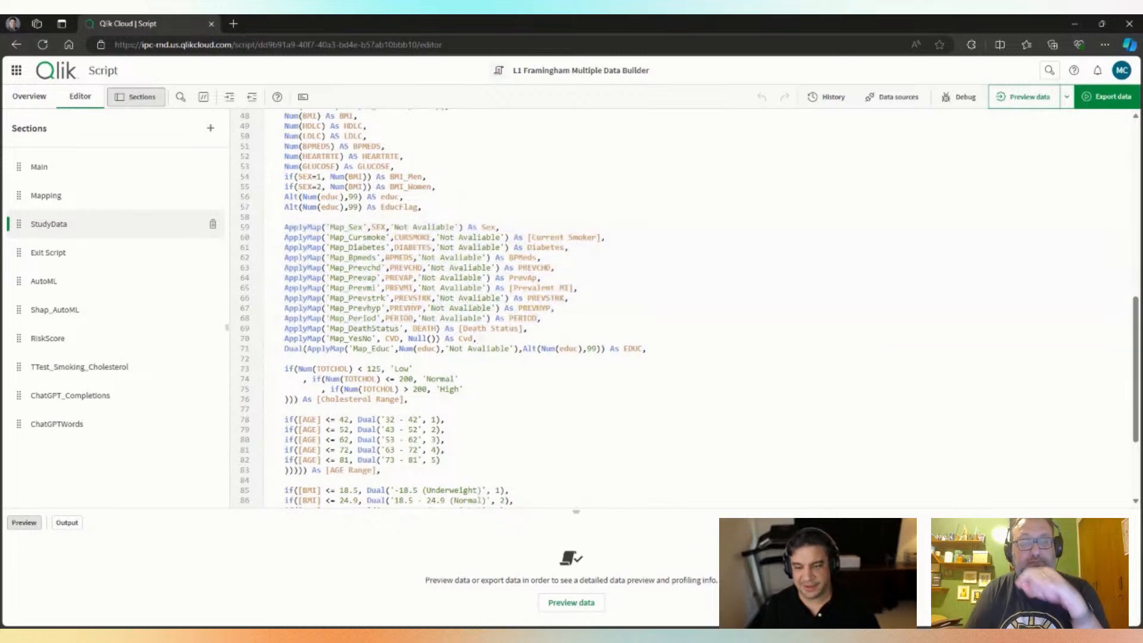
double_click(378, 226)
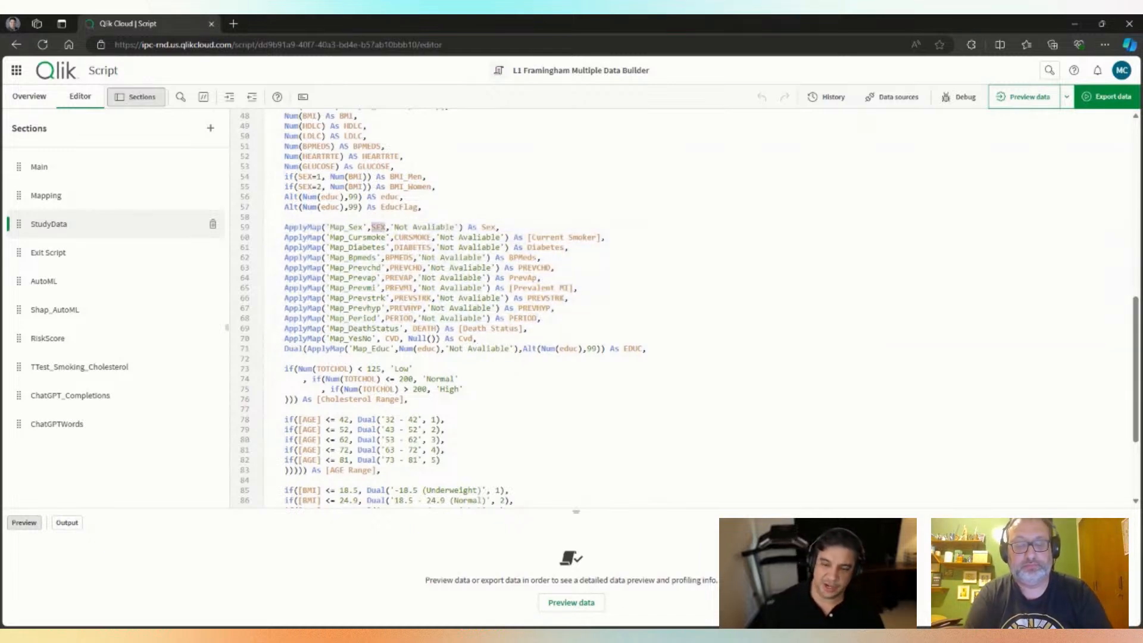
key("Escape")
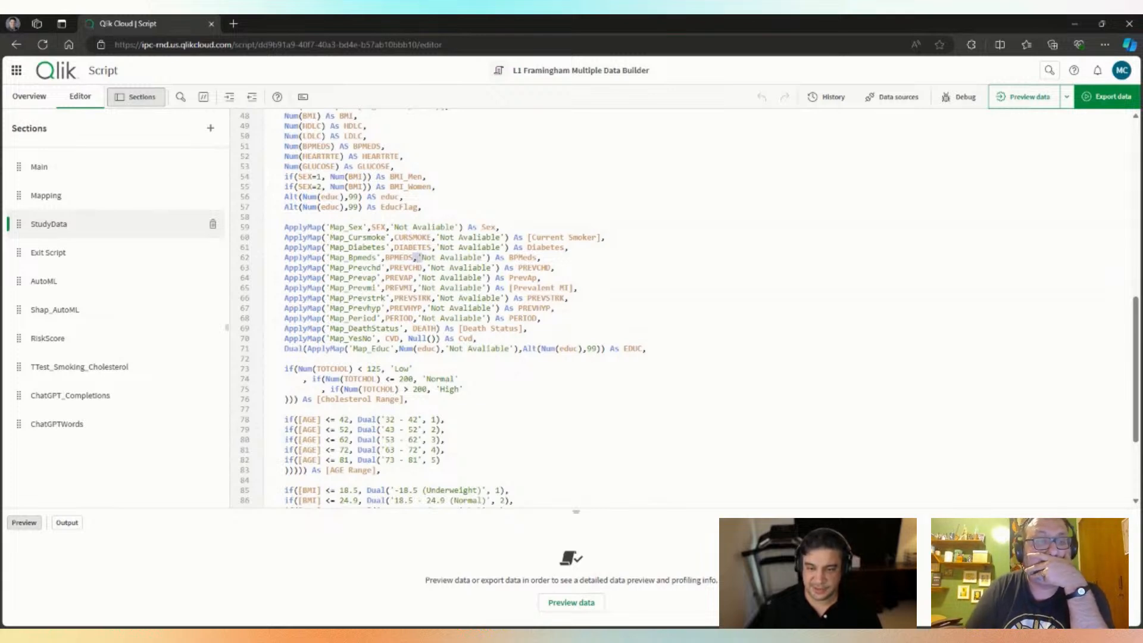
- Review the Mapping section, highlighting Men and Women in Map_Sex and the first entries of Map_Bpmeds
left_click(60, 202)
scroll(595, 309, "up", 15)
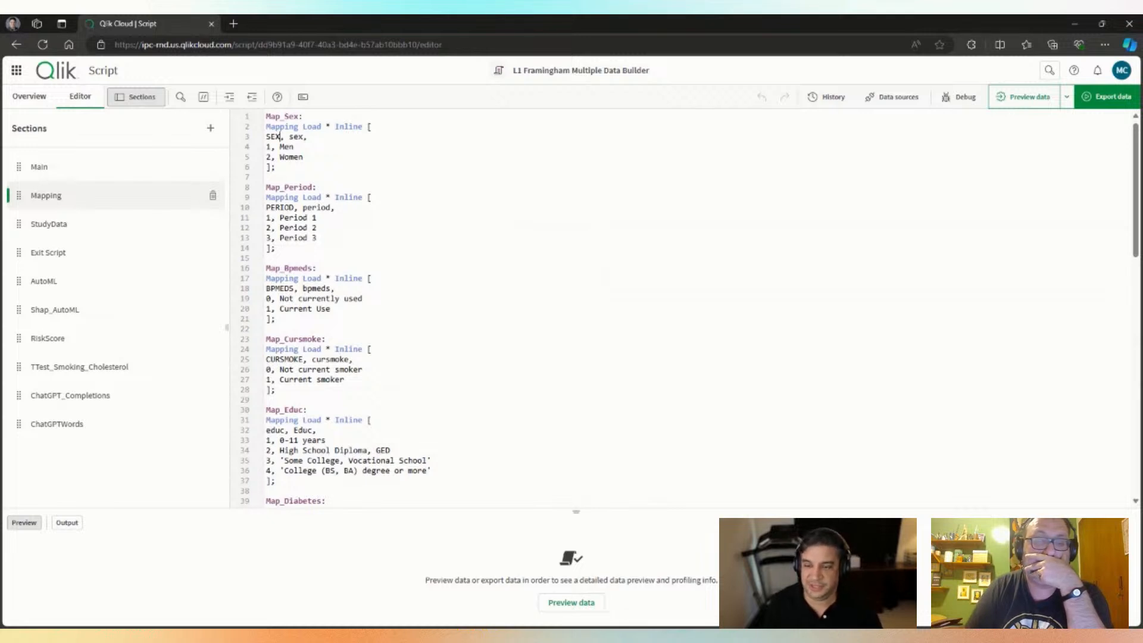
double_click(287, 147)
double_click(291, 157)
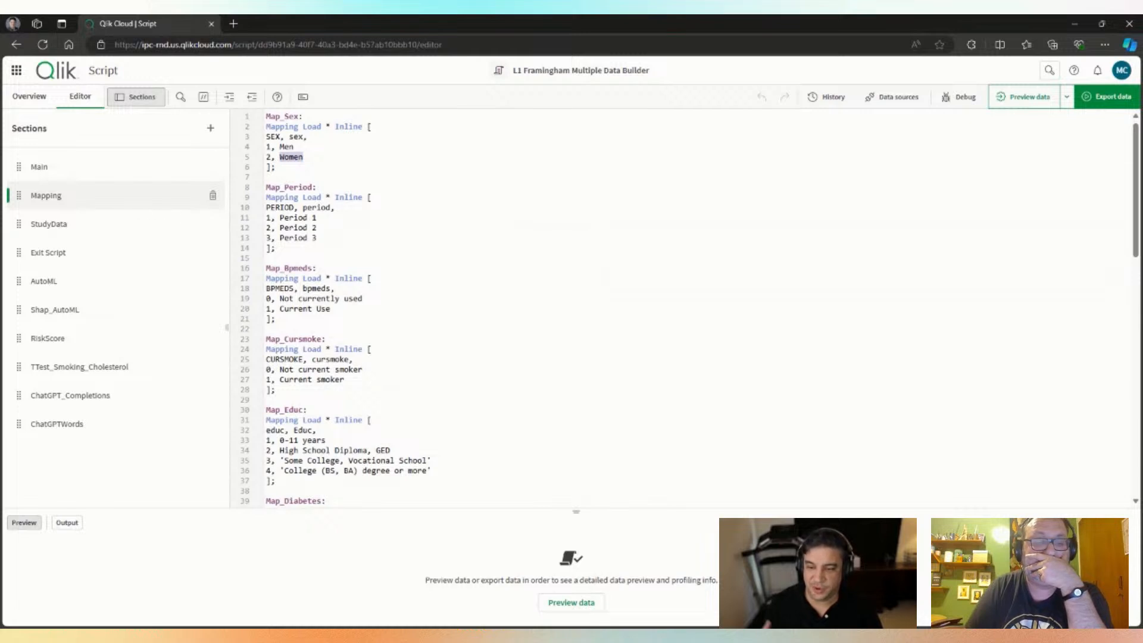
left_click(317, 268)
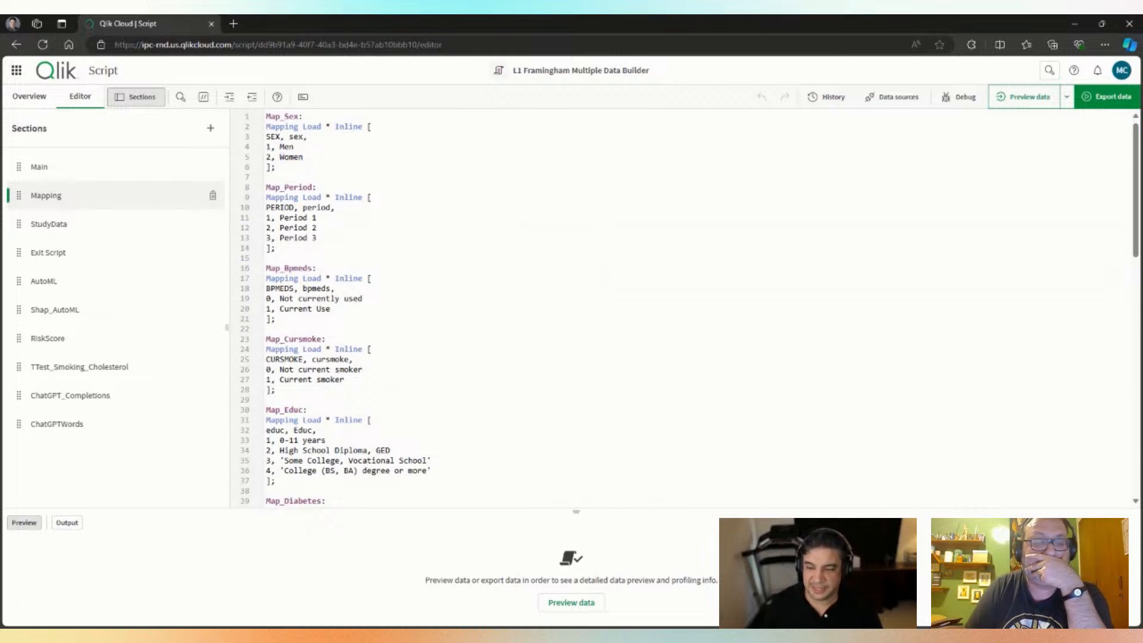
left_click_drag(266, 288, 318, 299)
left_click(276, 359)
- Return to the StudyData section and highlight the ApplyMap lines from Map_Sex through Map_YesNo
left_click(73, 231)
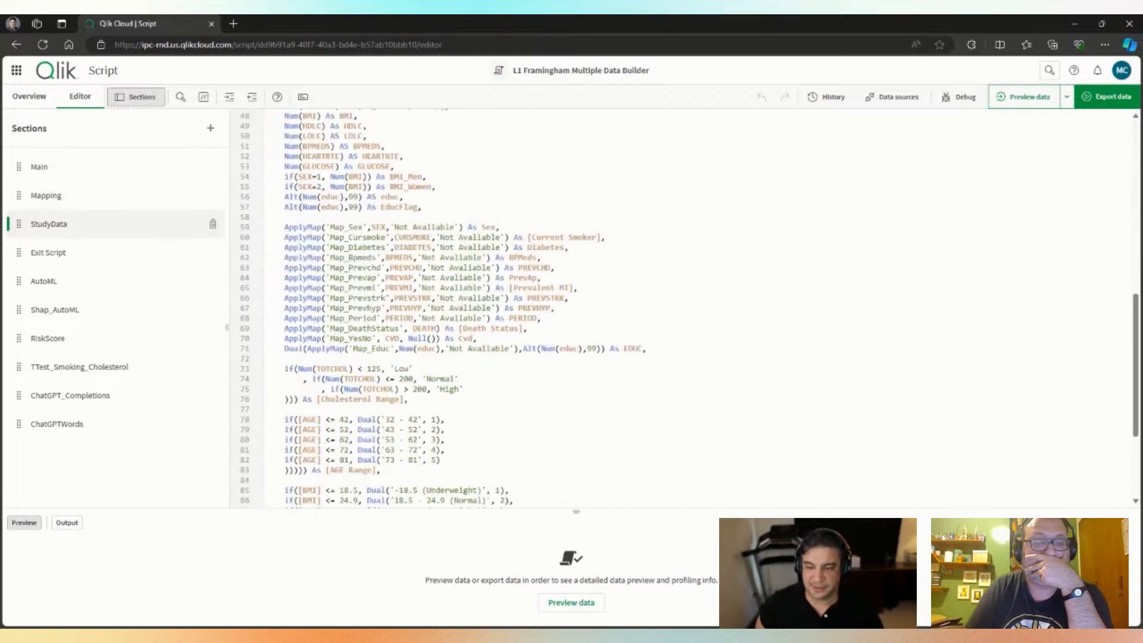
left_click_drag(284, 227, 477, 338)
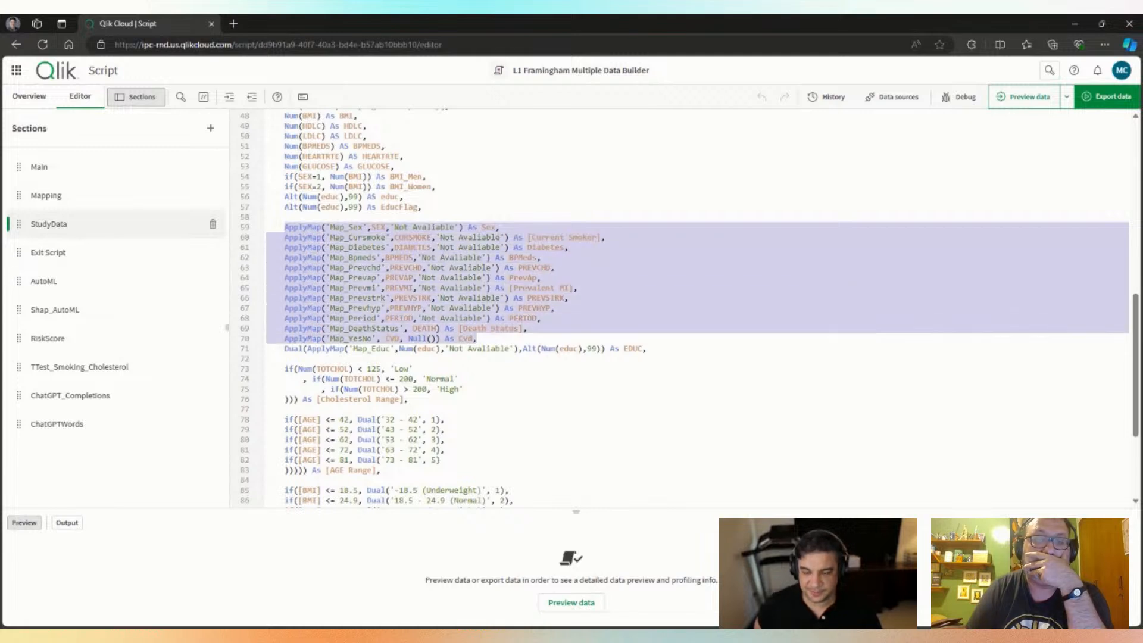
left_click(413, 368)
- Examine the nested Cholesterol Range expression on TOTCHOL, highlighting the whole block and its Low, Normal and High labels
scroll(596, 297, "down", 4)
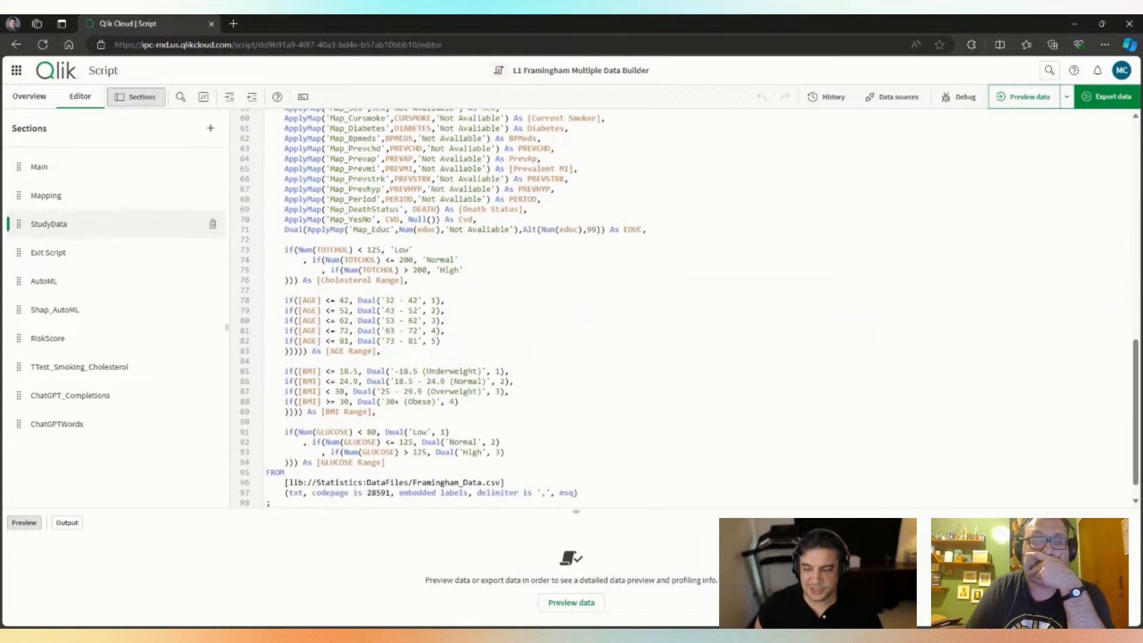
left_click_drag(266, 249, 409, 280)
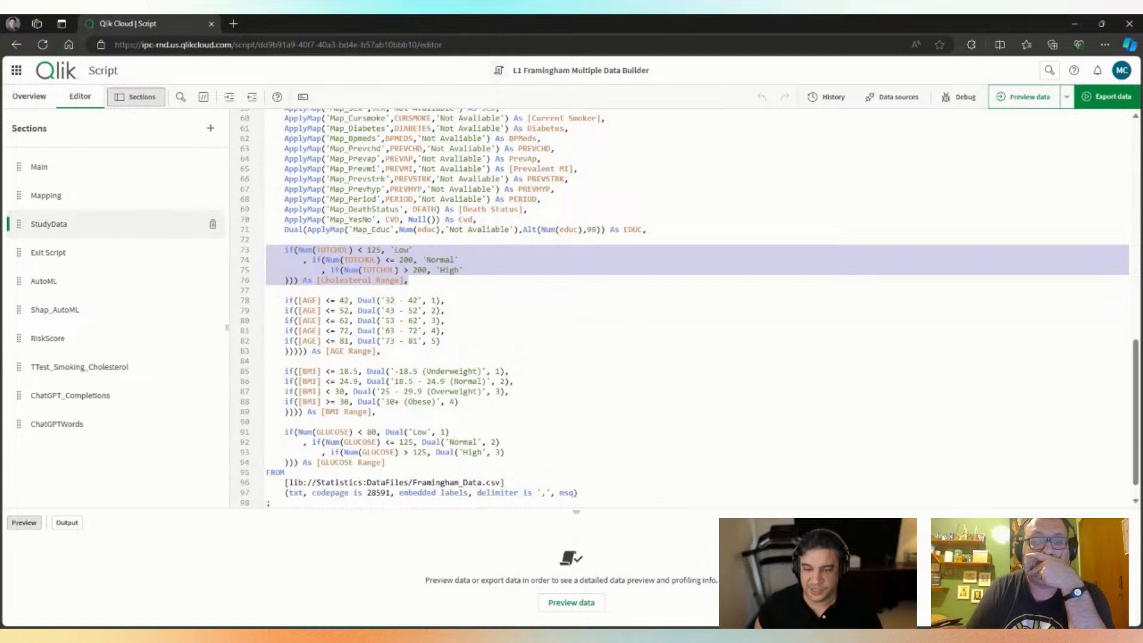
left_click(285, 290)
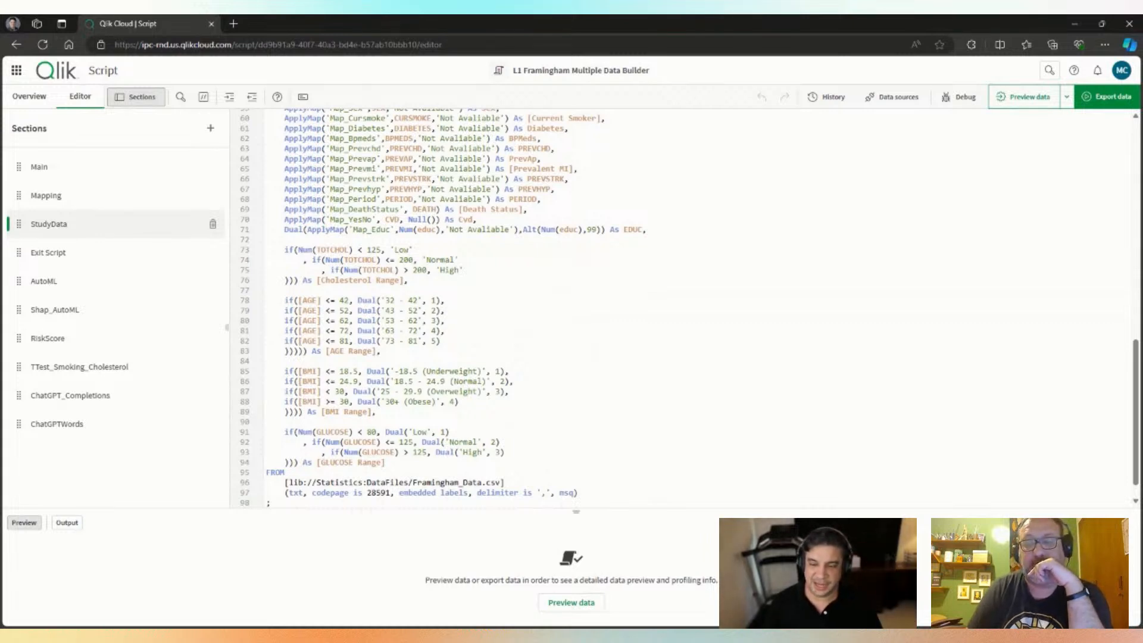
double_click(402, 250)
double_click(440, 259)
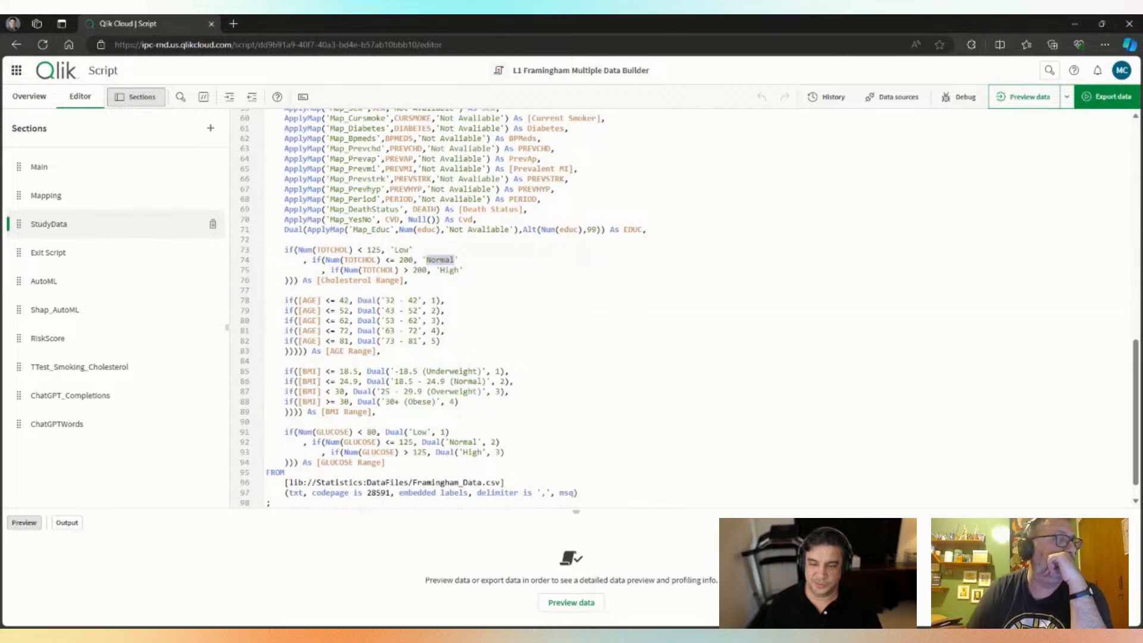
double_click(449, 270)
left_click_drag(409, 279, 266, 249)
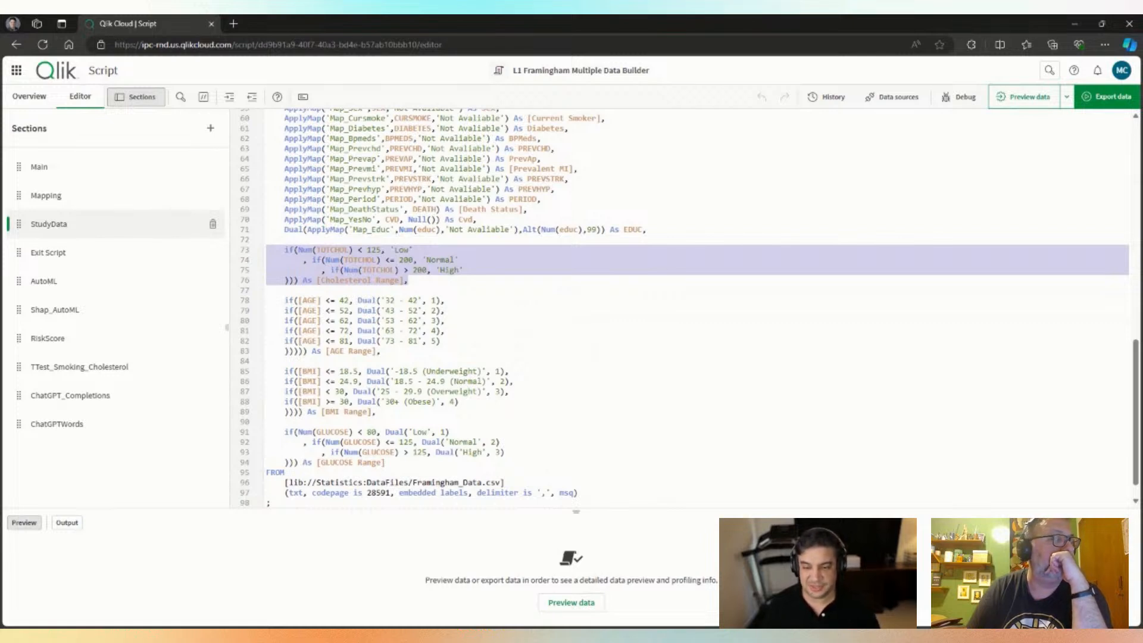
left_click(285, 290)
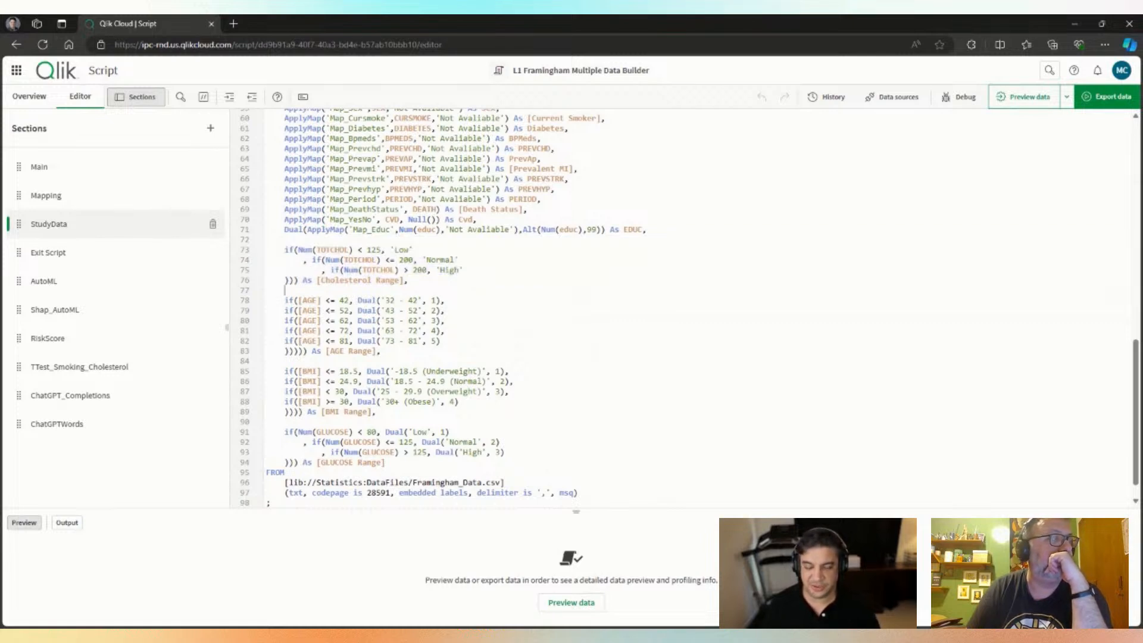
- Examine the AGE Range and BMI Range expressions, highlighting the first BMI conditions
left_click(381, 352)
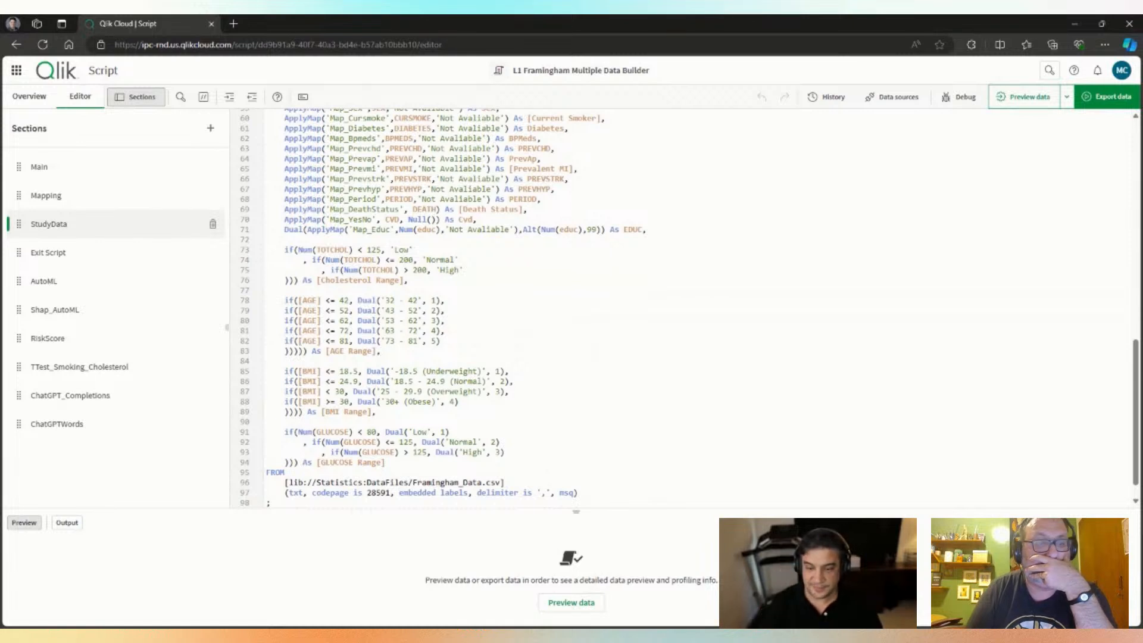
scroll(572, 307, "down", 1)
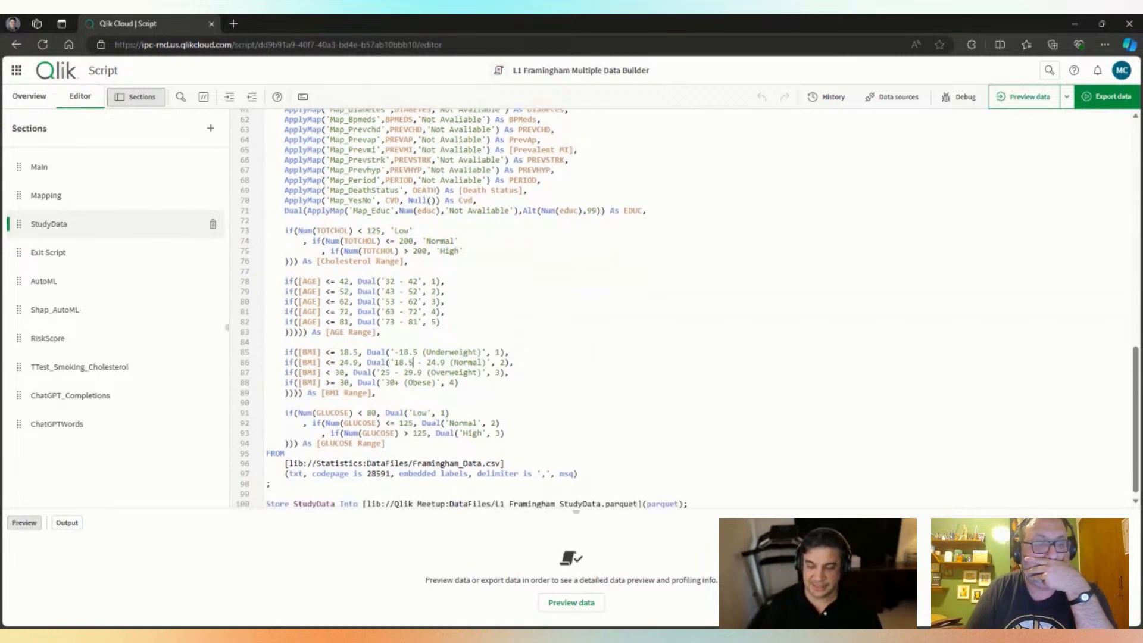
left_click_drag(307, 349, 318, 359)
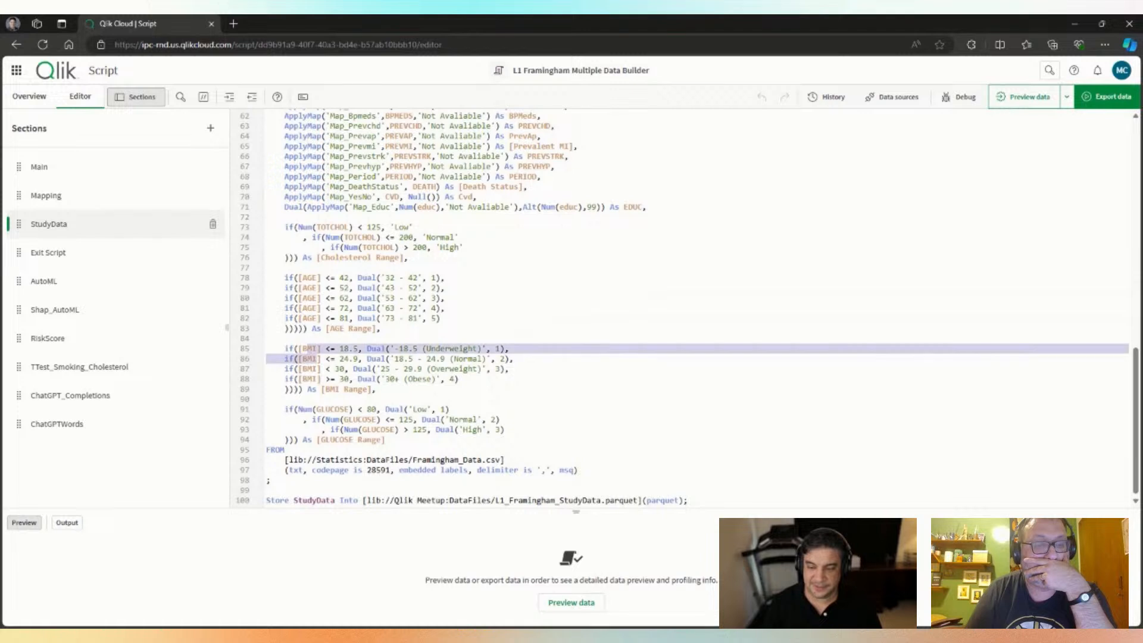
left_click(315, 399)
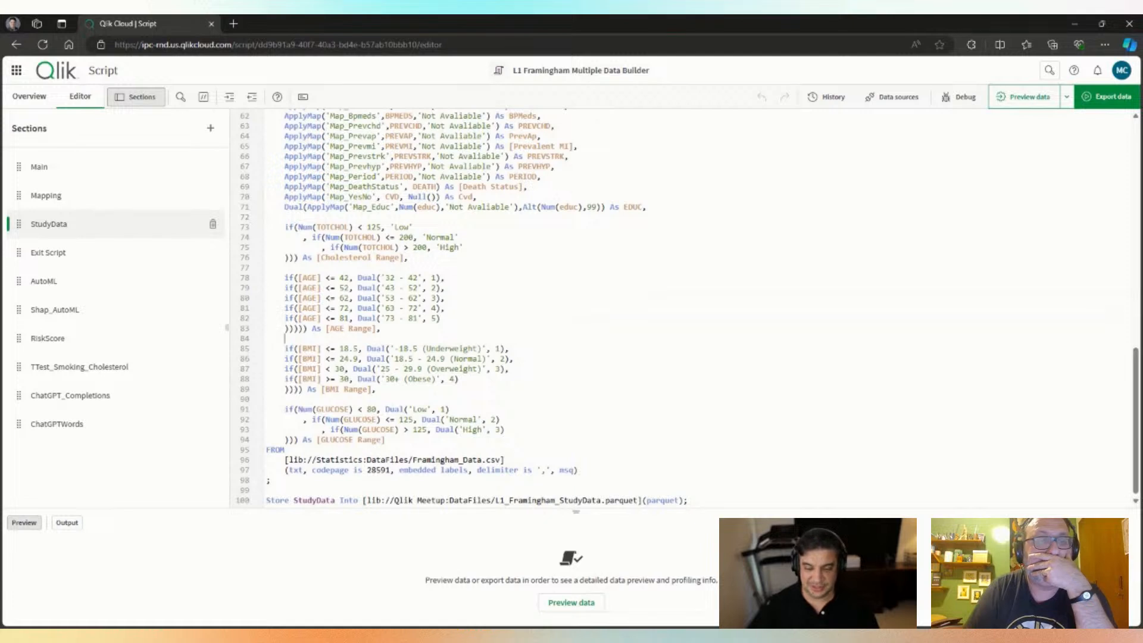
- Examine the Store statement for L1_Framingham_StudyData.parquet, highlighting the parquet format and the file extension
double_click(658, 503)
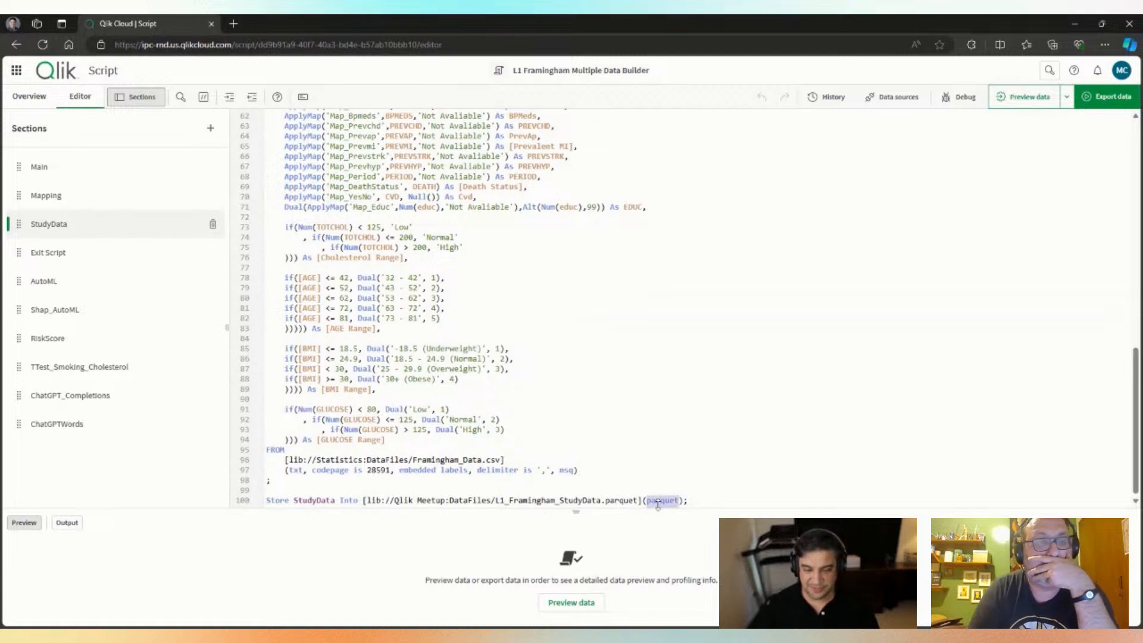
left_click(620, 502)
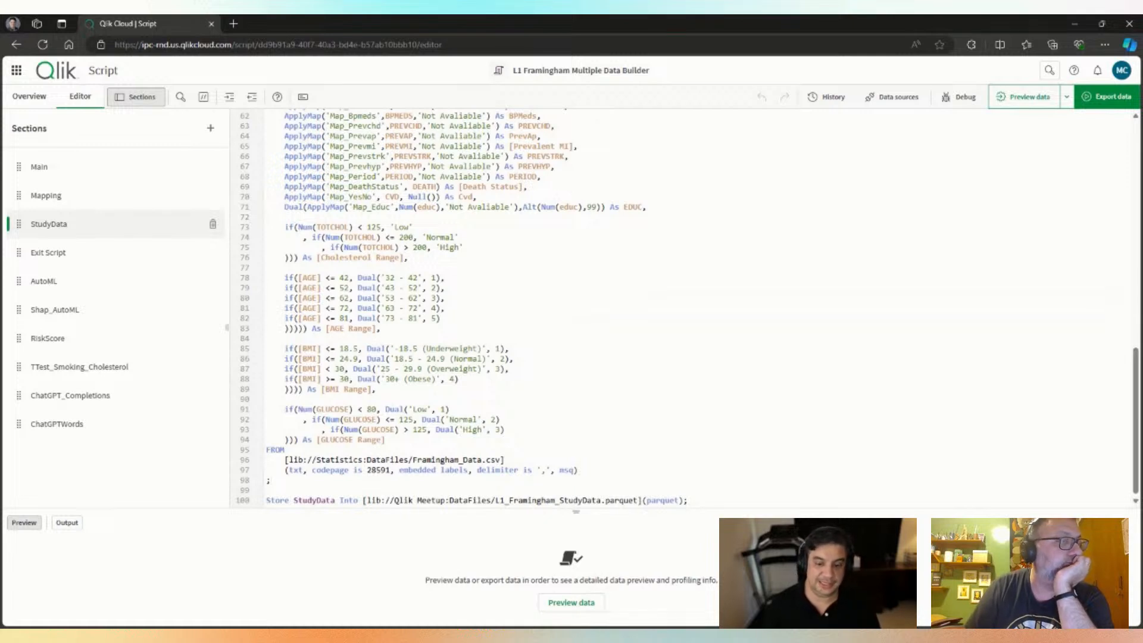
double_click(621, 501)
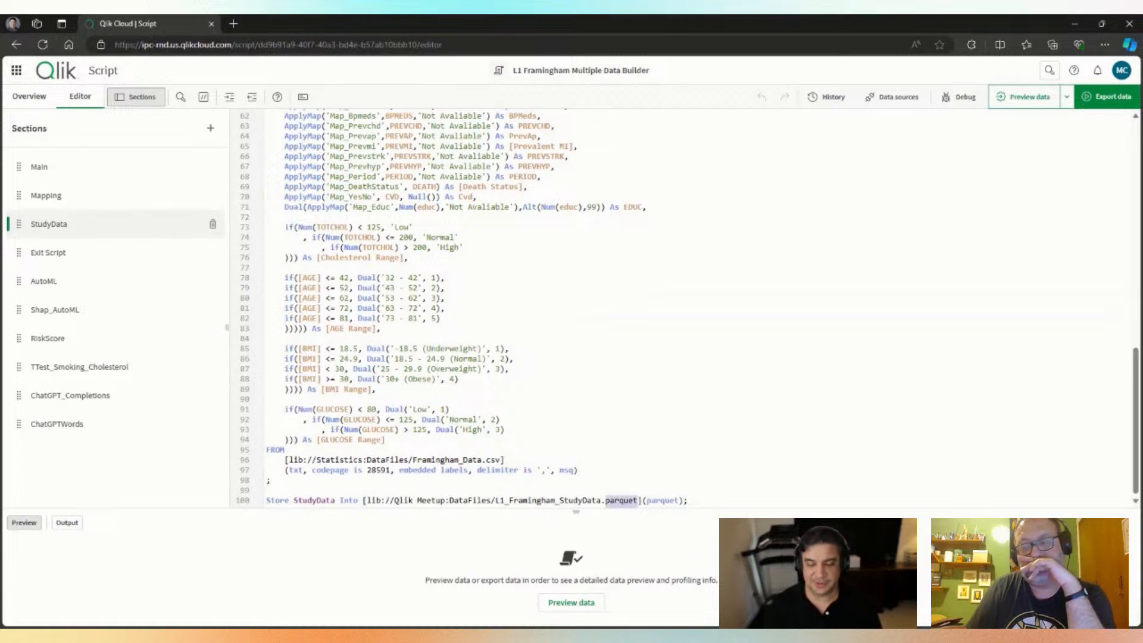
left_click(505, 430)
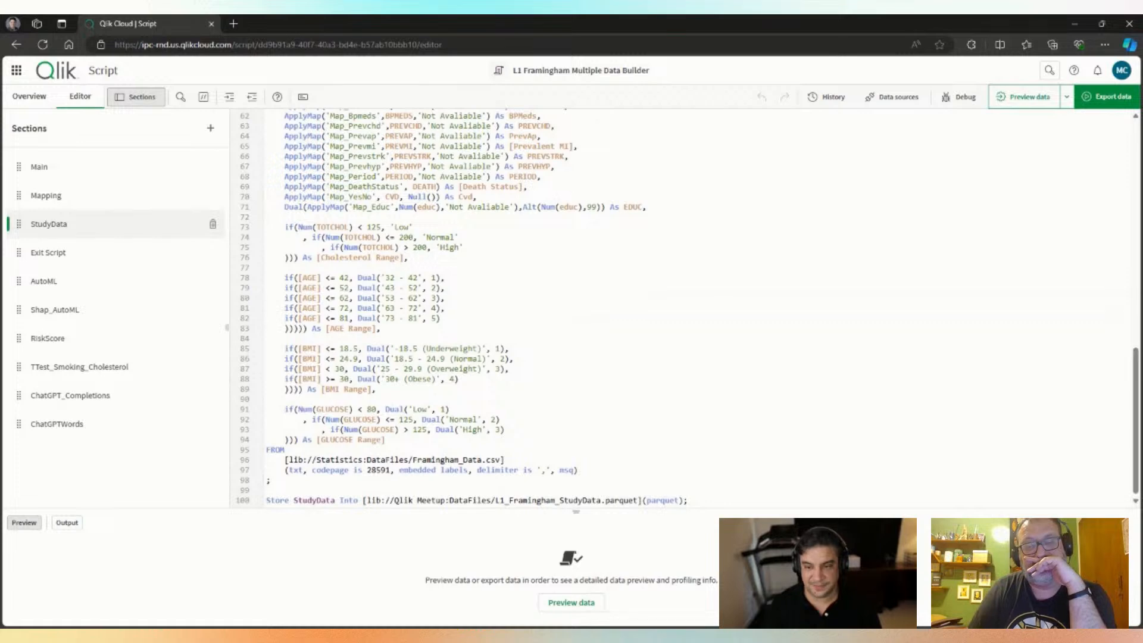
- Revisit the numeric conversions among the calculated fields, highlighting the lines from TOTCHOL to BPMEDS
scroll(685, 307, "up", 10)
left_click_drag(269, 291, 386, 362)
left_click(398, 383)
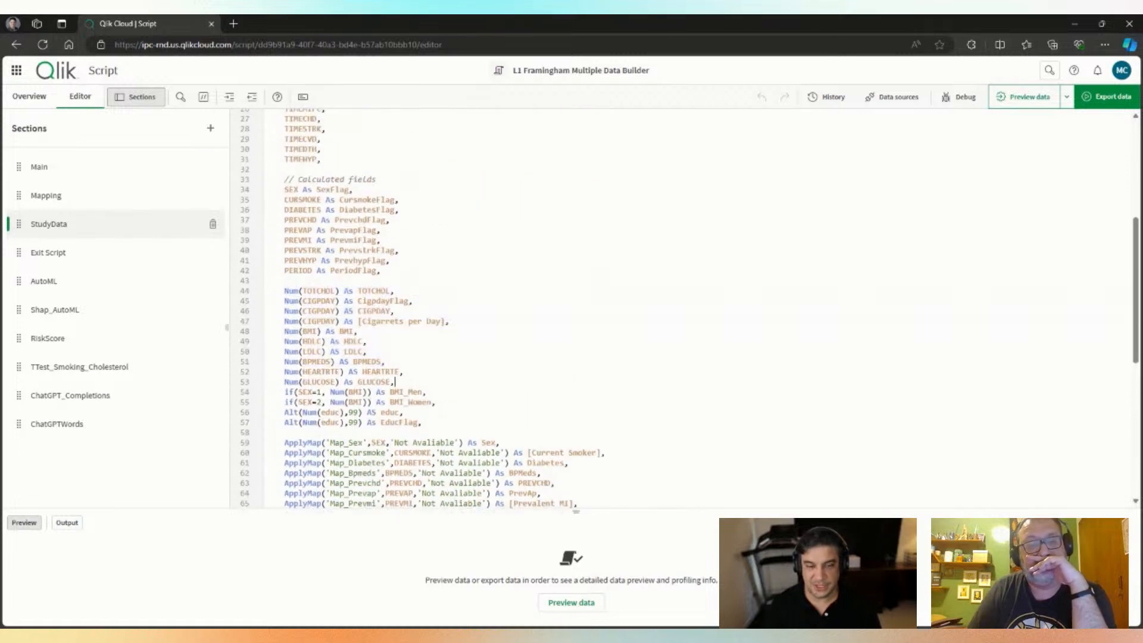
- Run a data preview of the script and return to editing with the StudyData field profile shown
left_click(1025, 106)
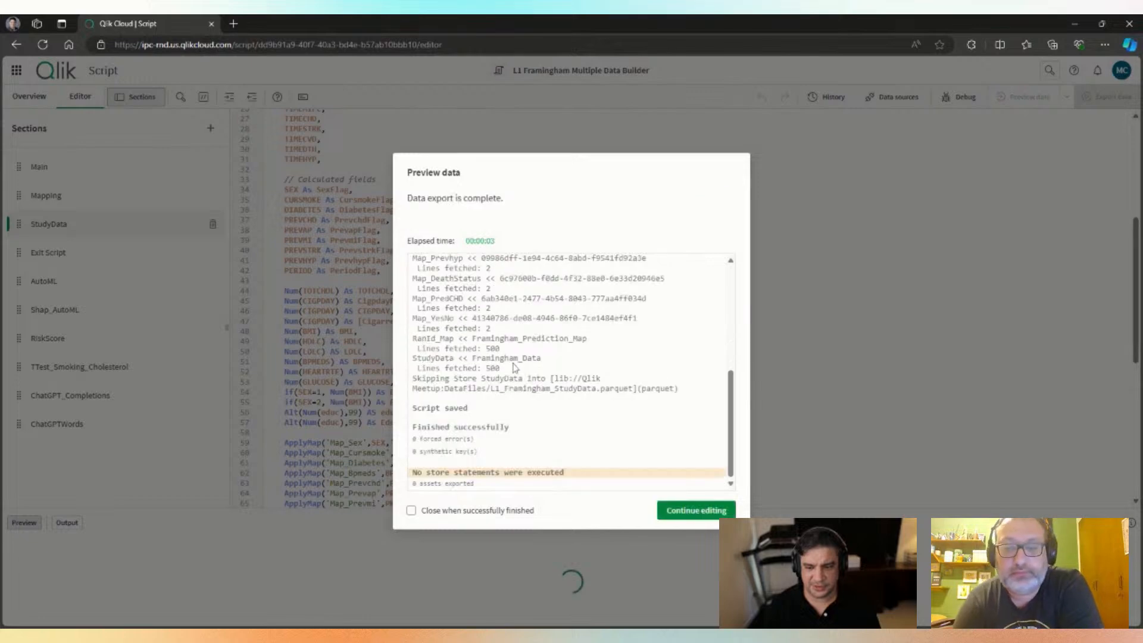
left_click(698, 510)
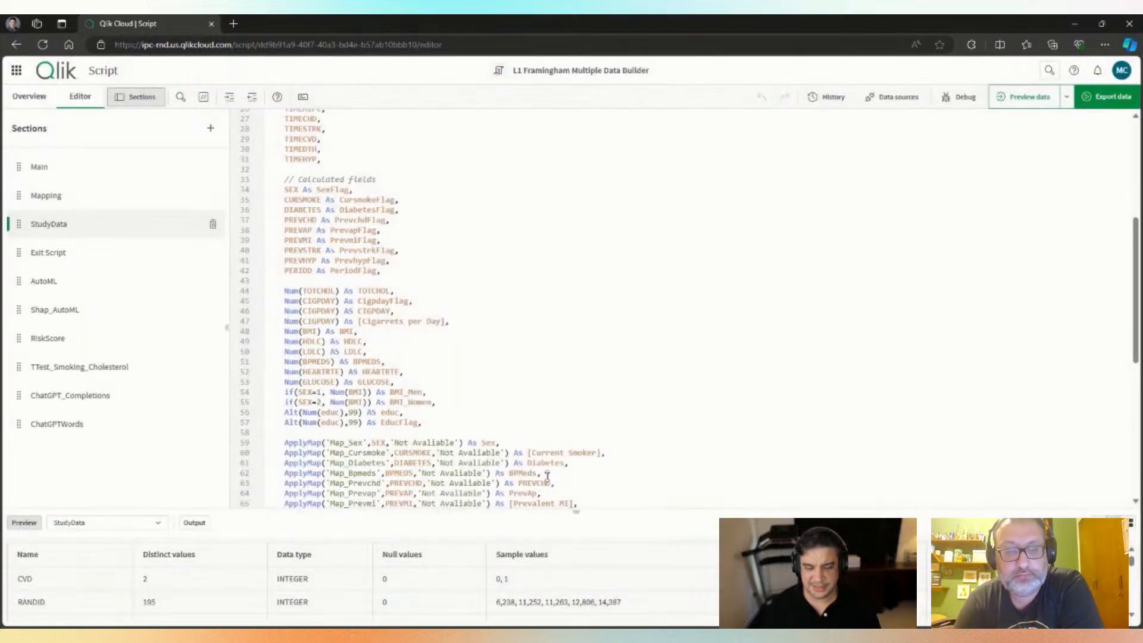
- Enlarge the data preview, show StudyData as a table and examine its columns across to the mapped text fields
left_click_drag(547, 511, 541, 411)
left_click(1097, 424)
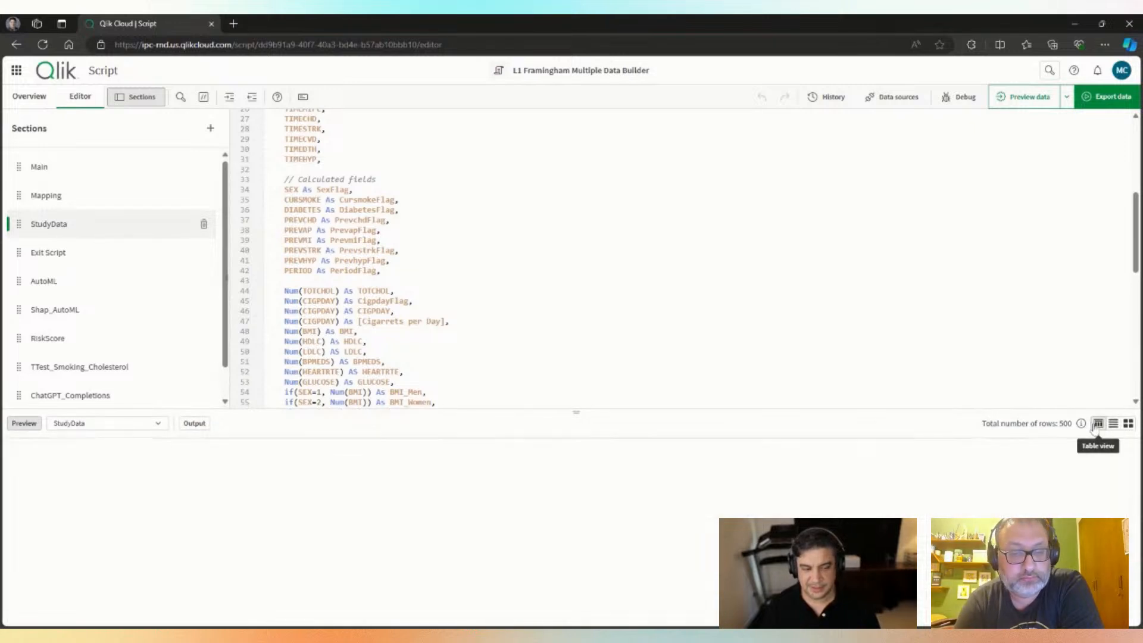
left_click(24, 424)
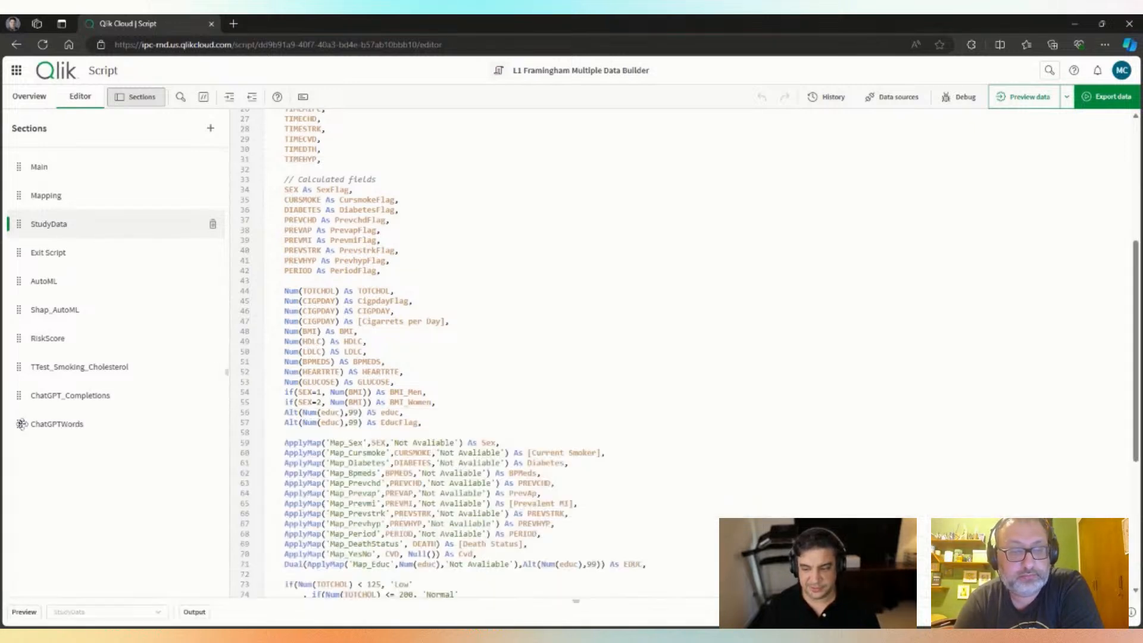
left_click(25, 611)
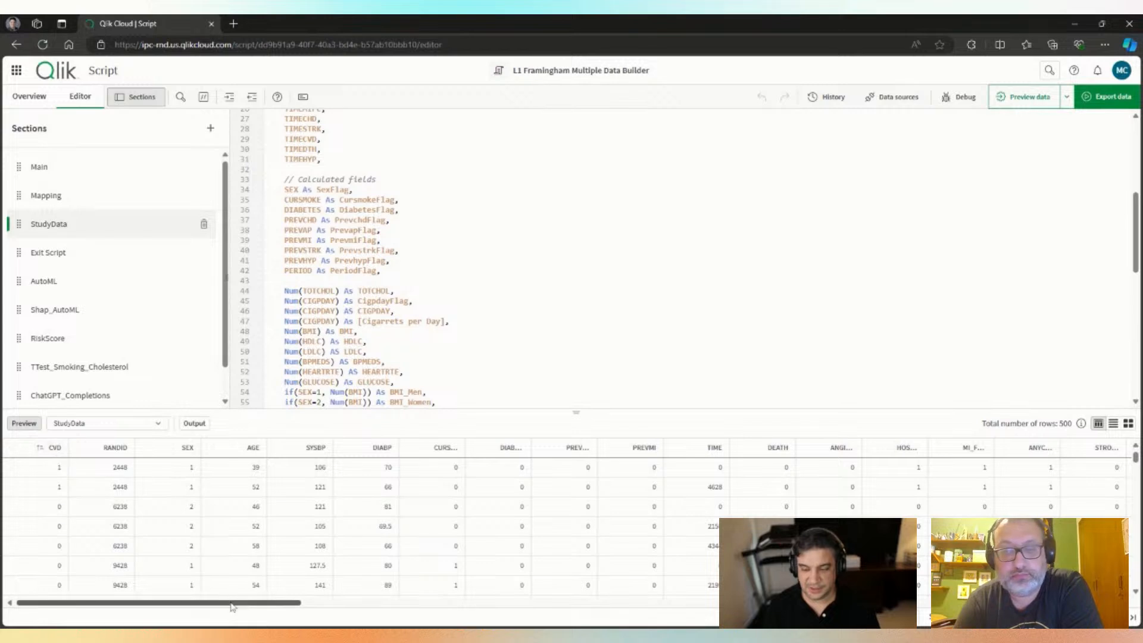
left_click_drag(262, 603, 839, 625)
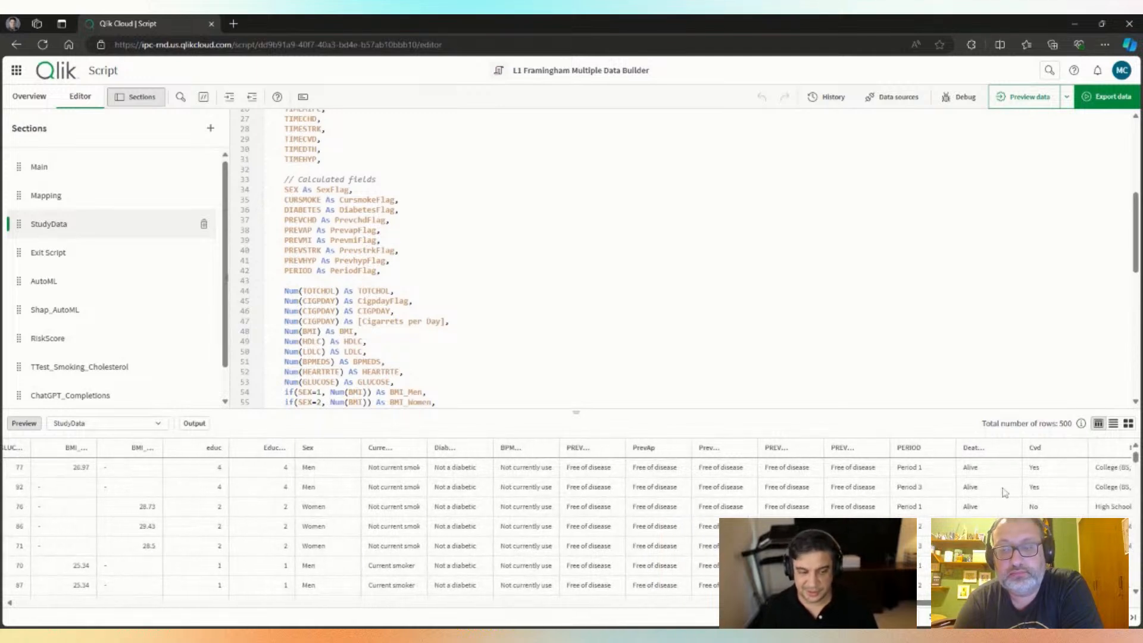
- Show the StudyData field profile in a taller preview area and examine its fields down to BPMEDS
left_click(1113, 423)
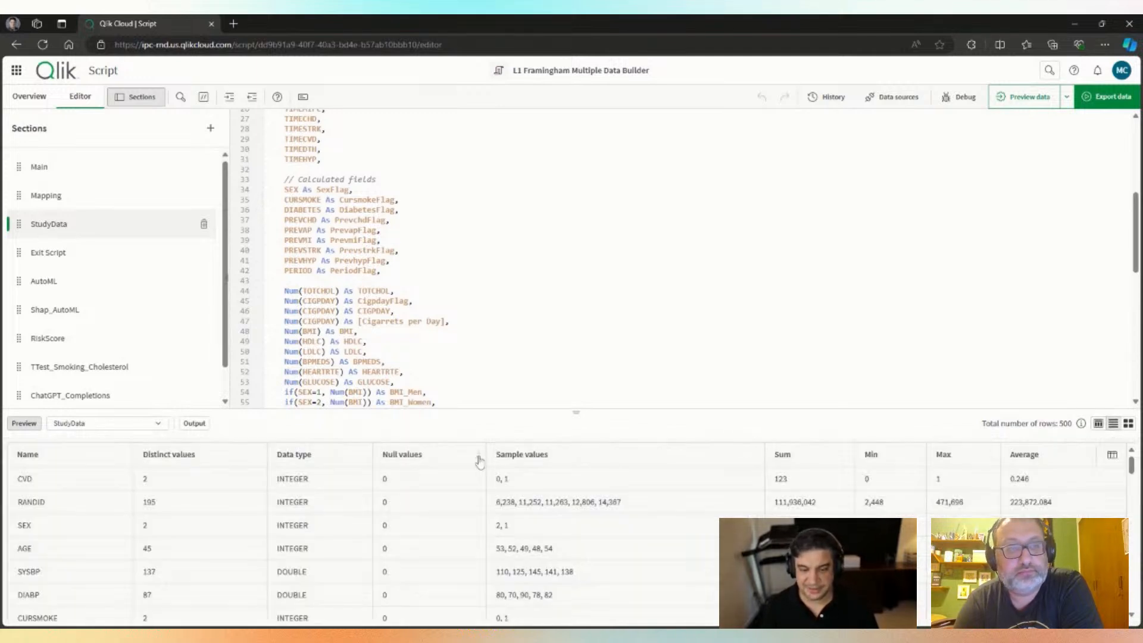
left_click_drag(355, 409, 359, 367)
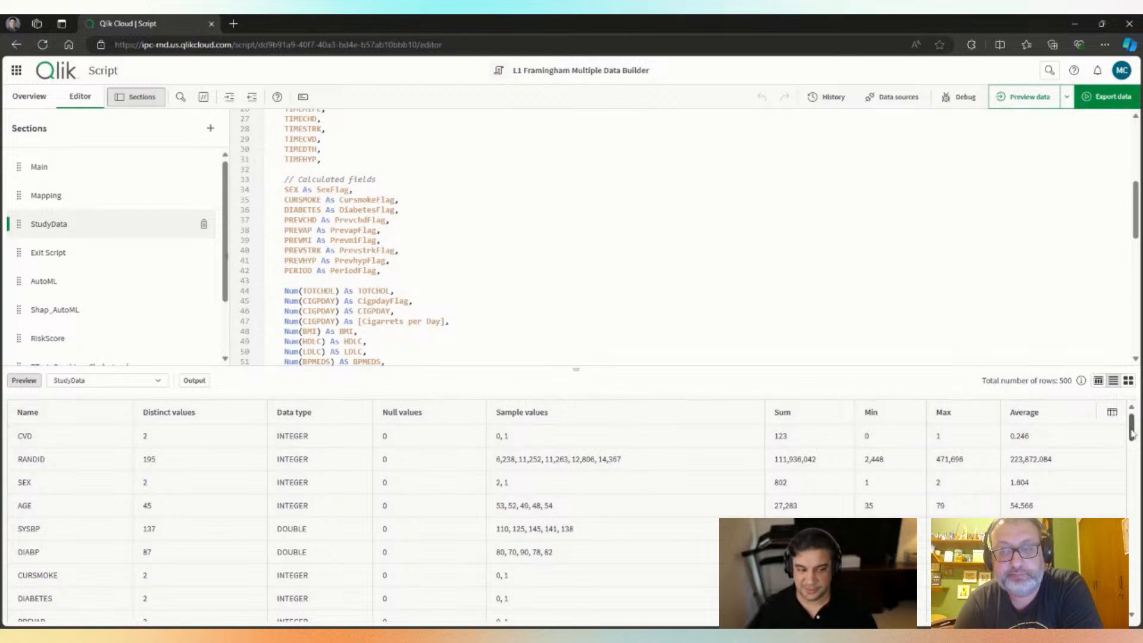
left_click_drag(1134, 432, 1133, 532)
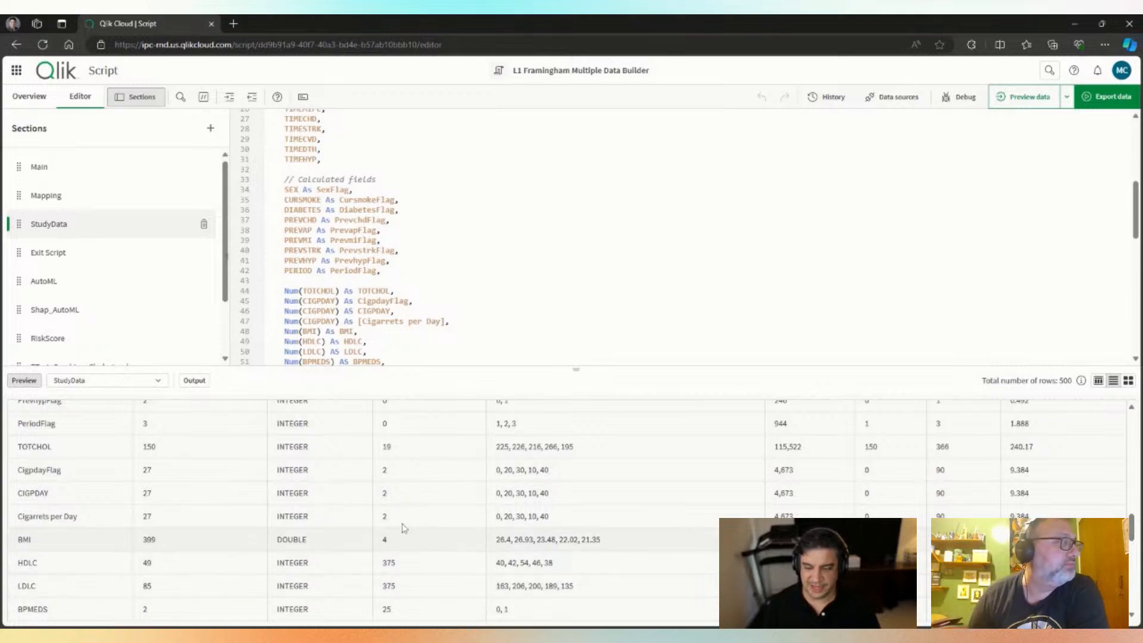
scroll(416, 493, "up", 10)
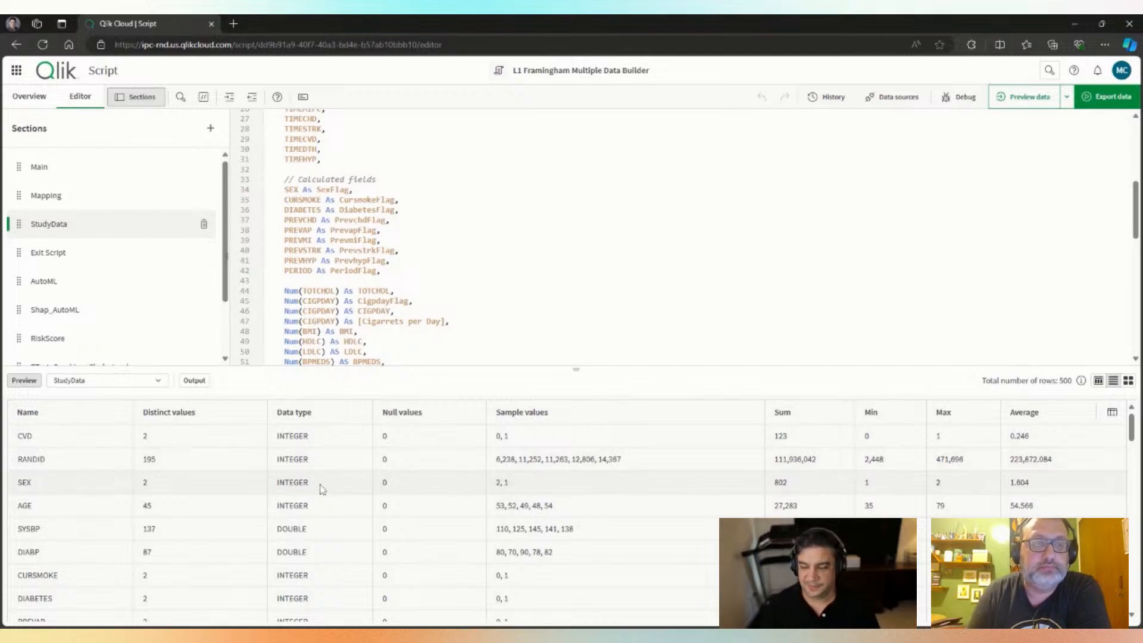
- Compare the profile's source fields from CVD to TIMECVD with the script, highlighting TOTCHOL in its numeric conversion
scroll(260, 486, "down", 1)
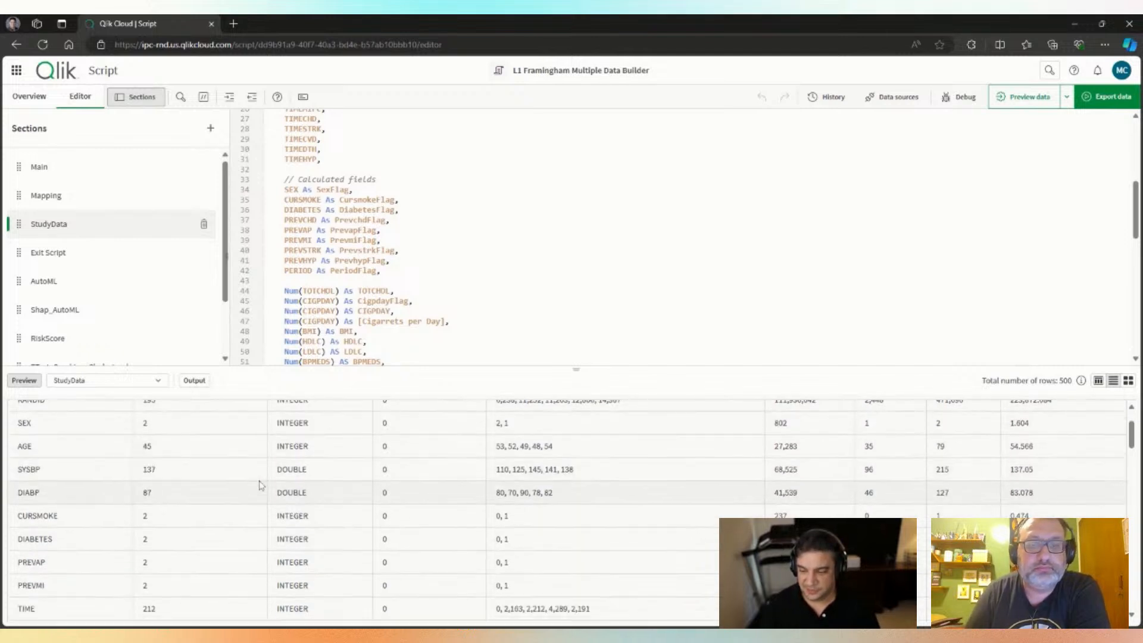
scroll(259, 485, "down", 1)
scroll(327, 503, "down", 2)
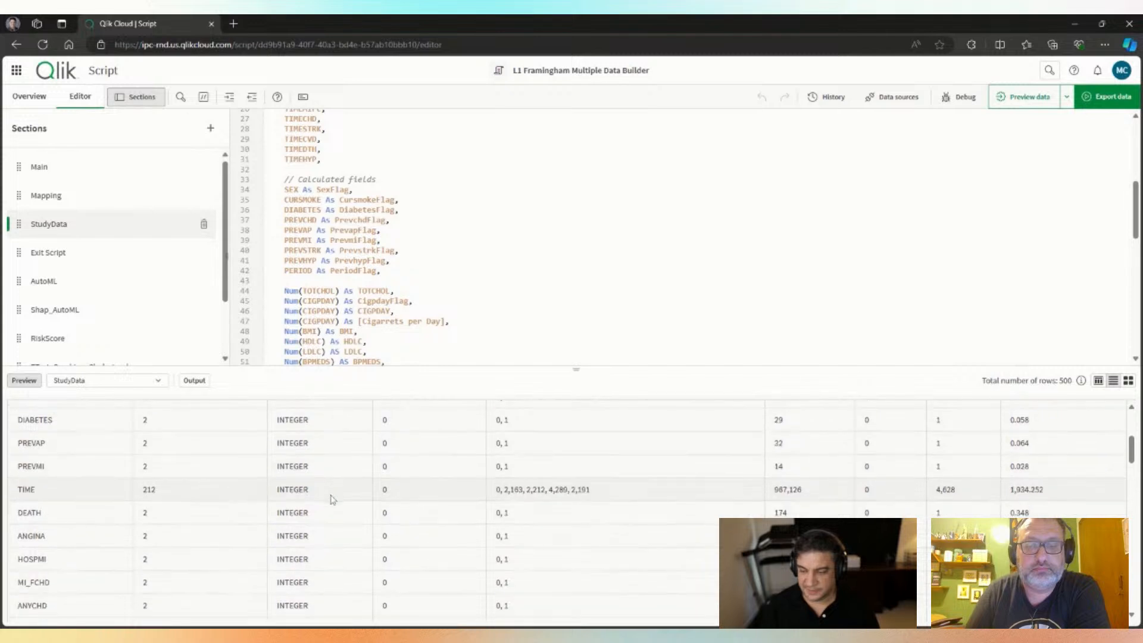
scroll(332, 499, "down", 1)
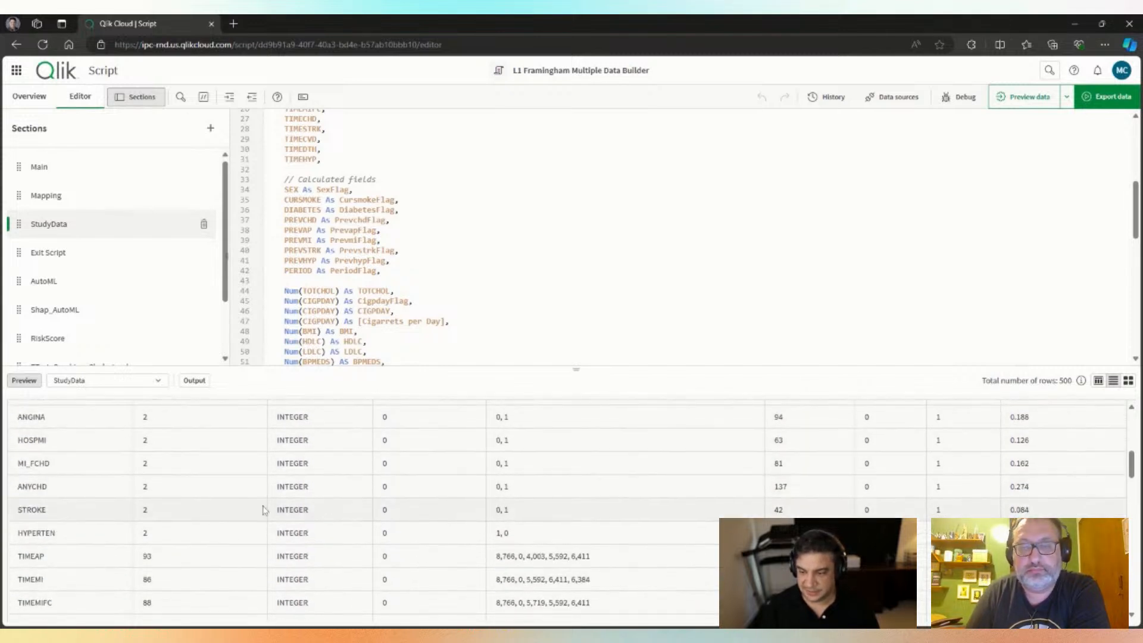
scroll(262, 509, "down", 1)
left_click(339, 220)
scroll(333, 239, "down", 2)
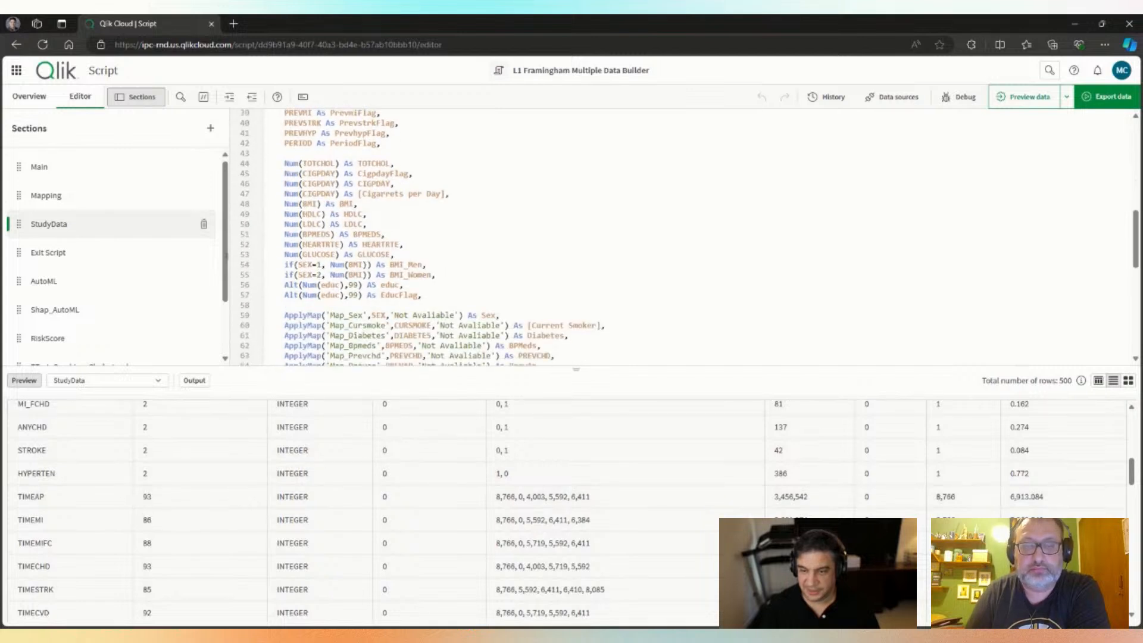
scroll(334, 239, "up", 1)
double_click(320, 231)
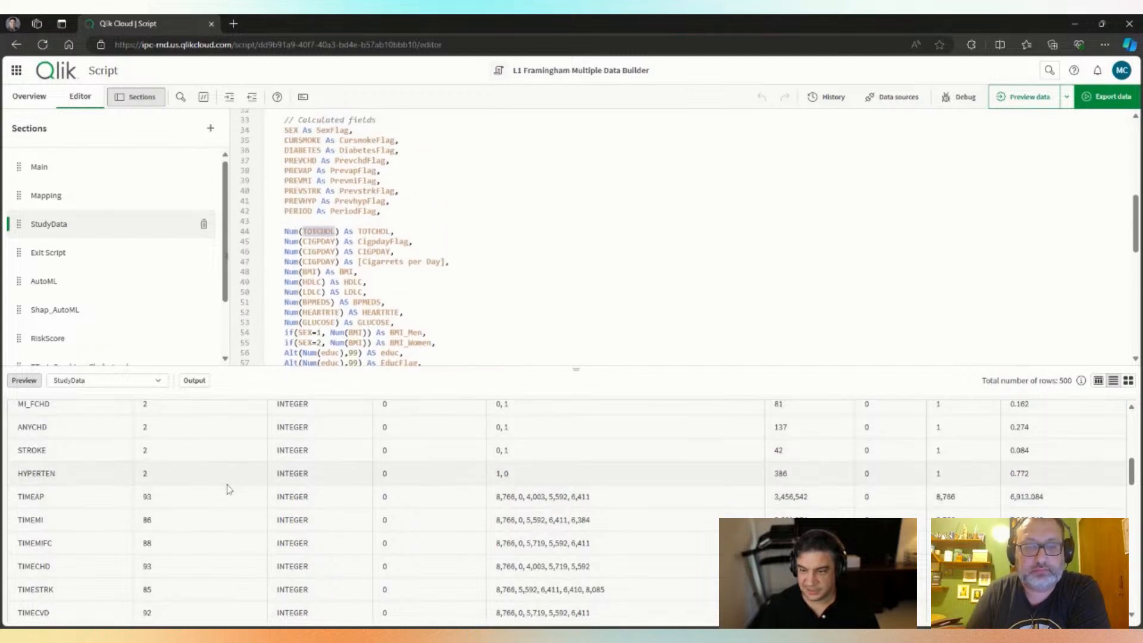
- Examine the StudyData profile from CVD through the flag fields to the TOTCHOL and Cigarrets per Day rows
scroll(152, 491, "up", 3)
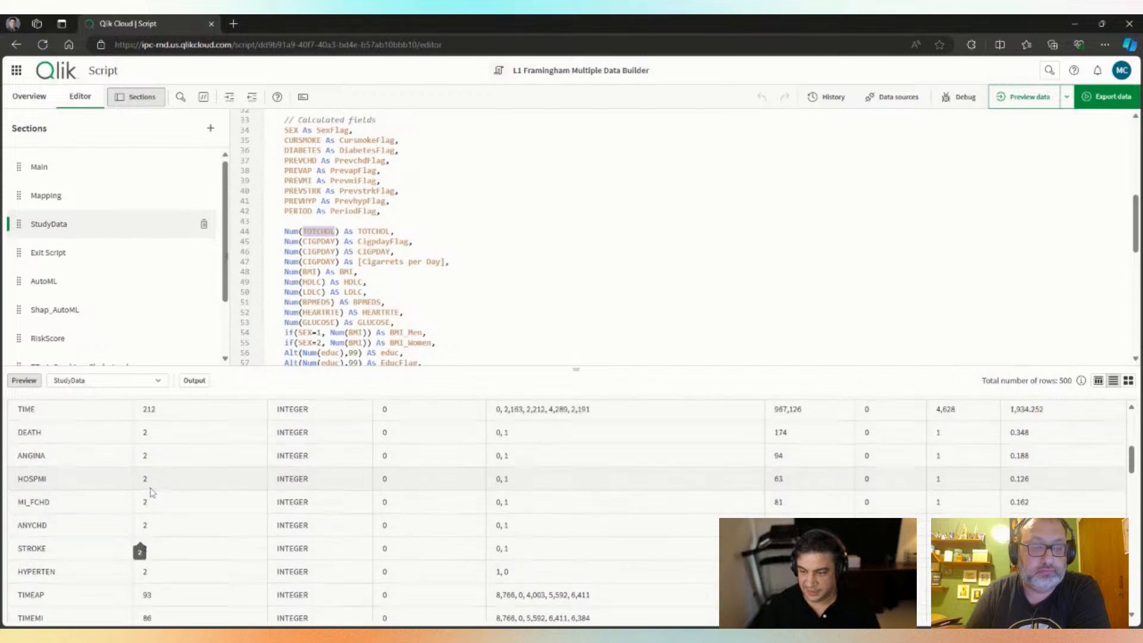
scroll(150, 491, "up", 4)
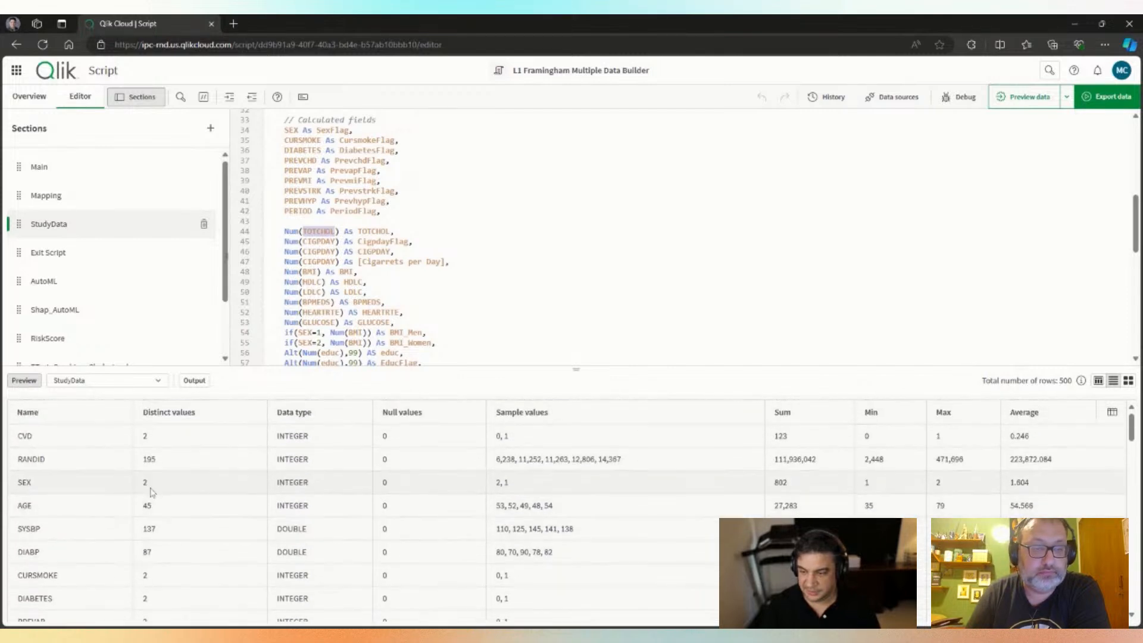
scroll(152, 491, "down", 8)
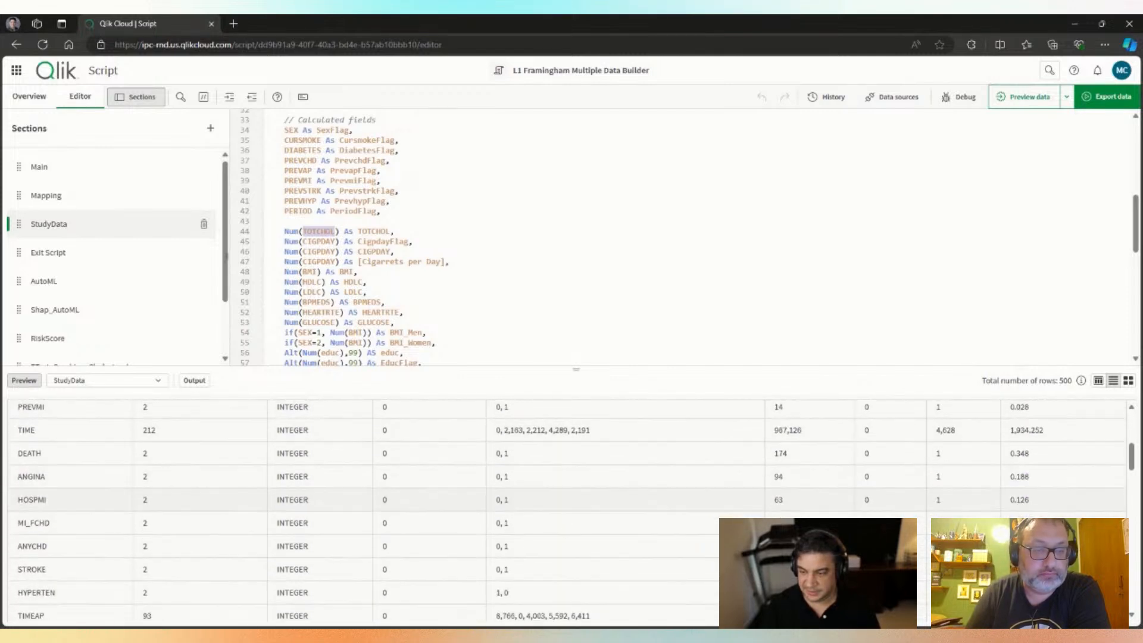
scroll(152, 491, "down", 4)
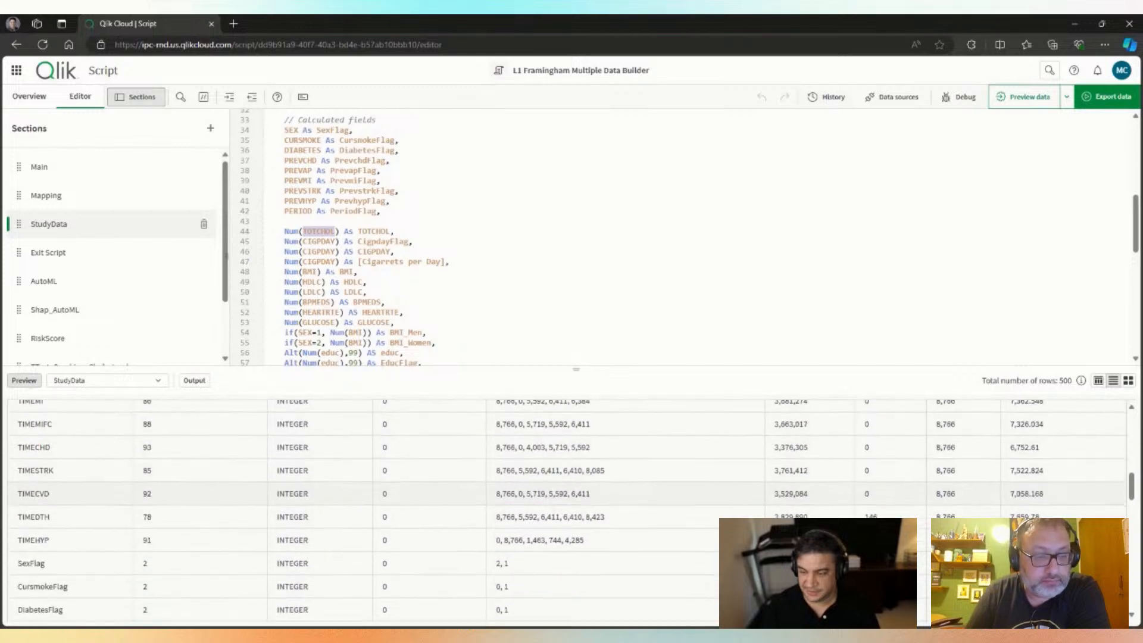
scroll(151, 491, "down", 4)
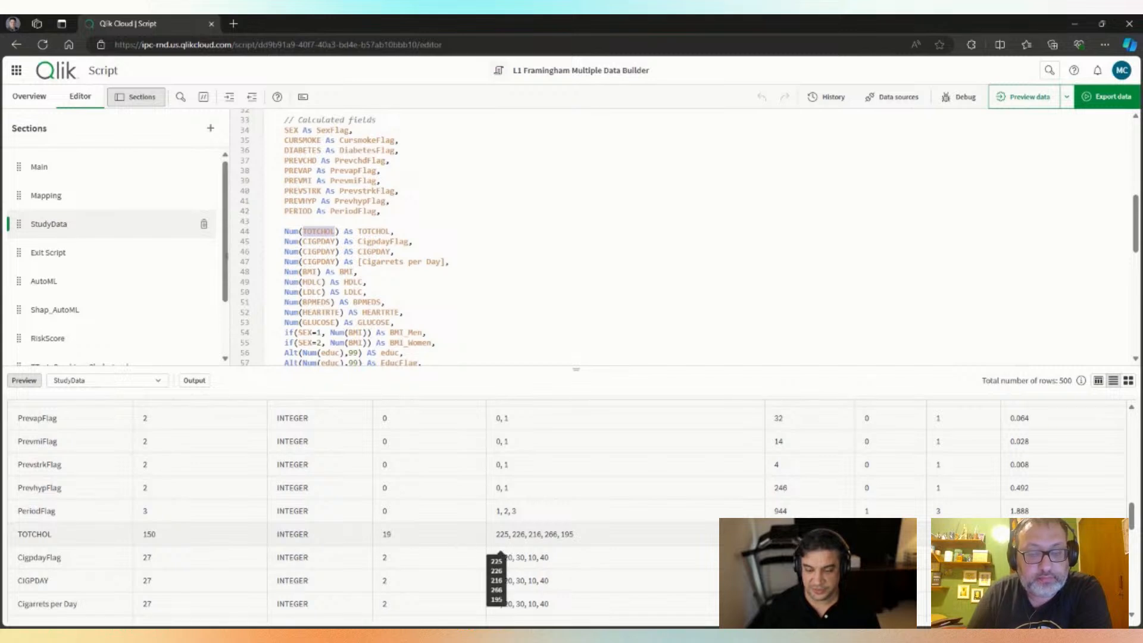
- Examine the Cholesterol Range expression in the script, highlighting its TOTCHOL conditions for Low, Normal and High
left_click(404, 312)
scroll(404, 312, "down", 3)
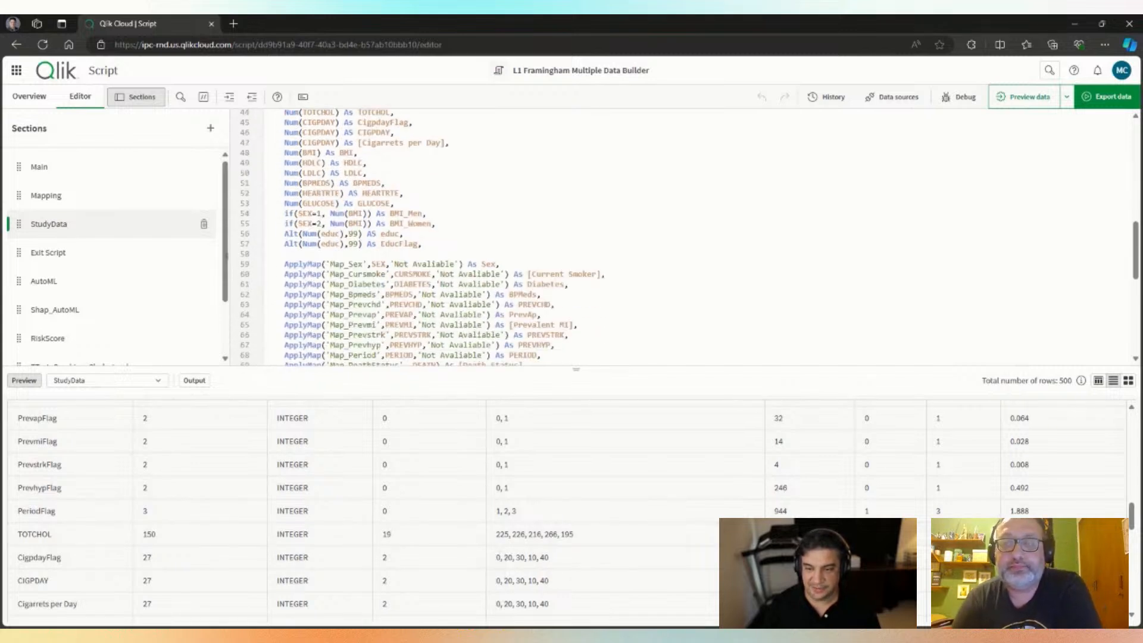
scroll(404, 312, "down", 2)
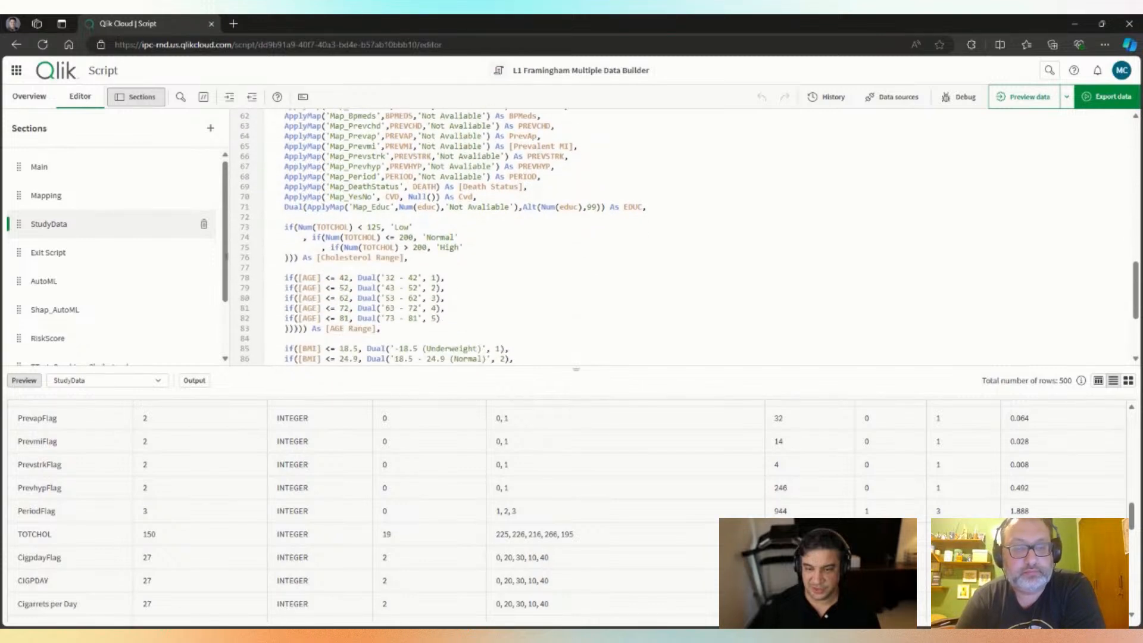
left_click_drag(301, 227, 412, 247)
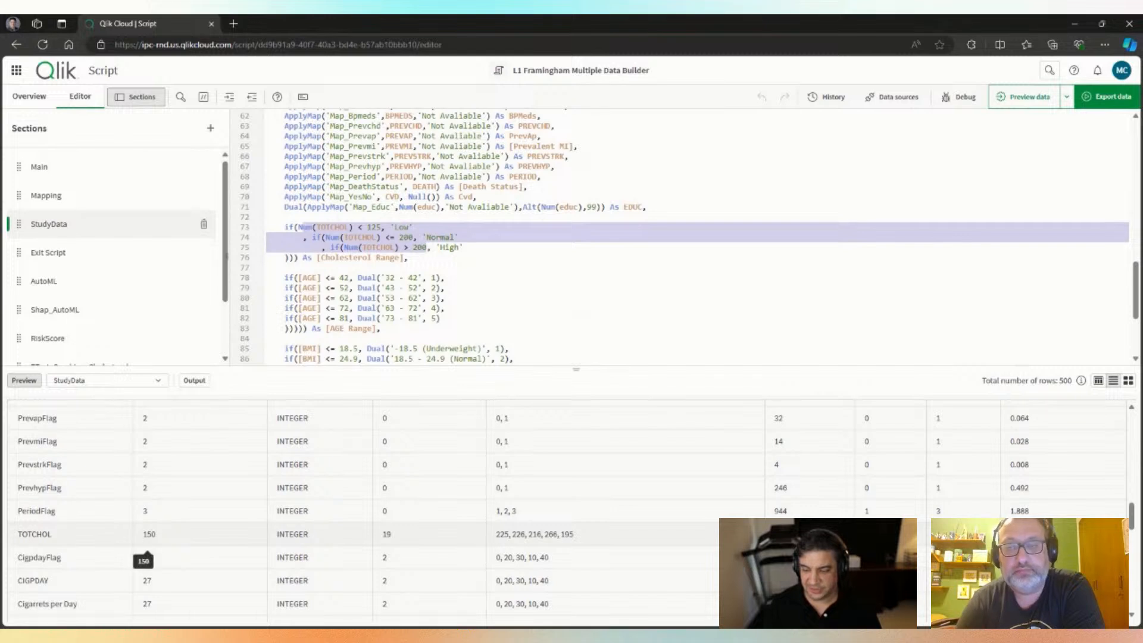
- Examine the profile rows for the mapped text fields and the Cholesterol, AGE, BMI and GLUCOSE ranges, and clear the script highlight
scroll(160, 541, "down", 1)
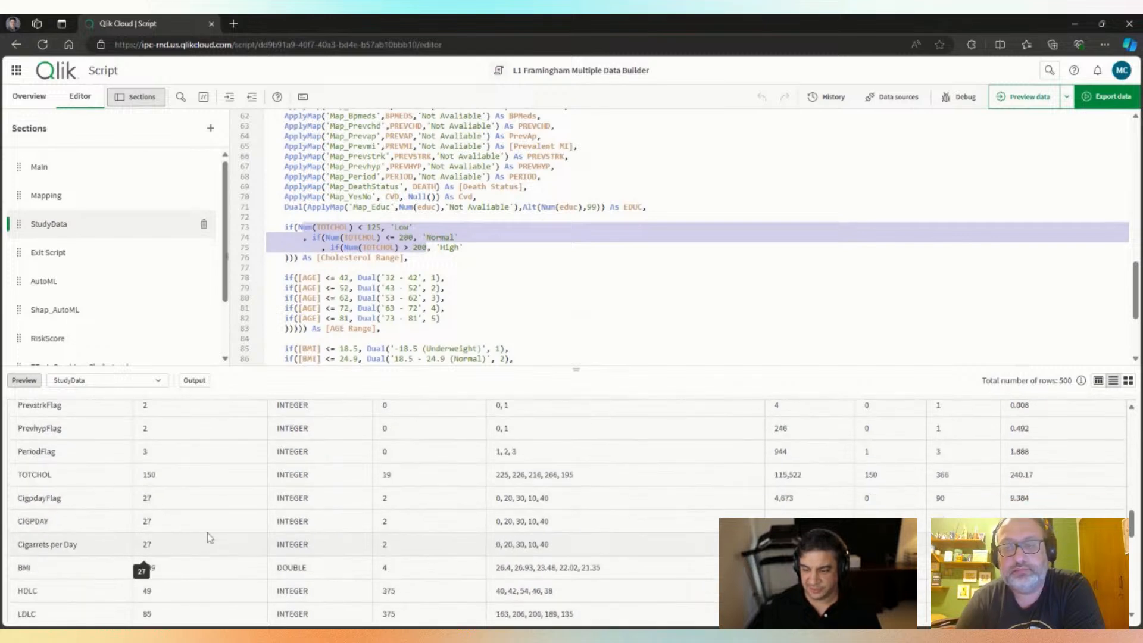
scroll(208, 538, "down", 4)
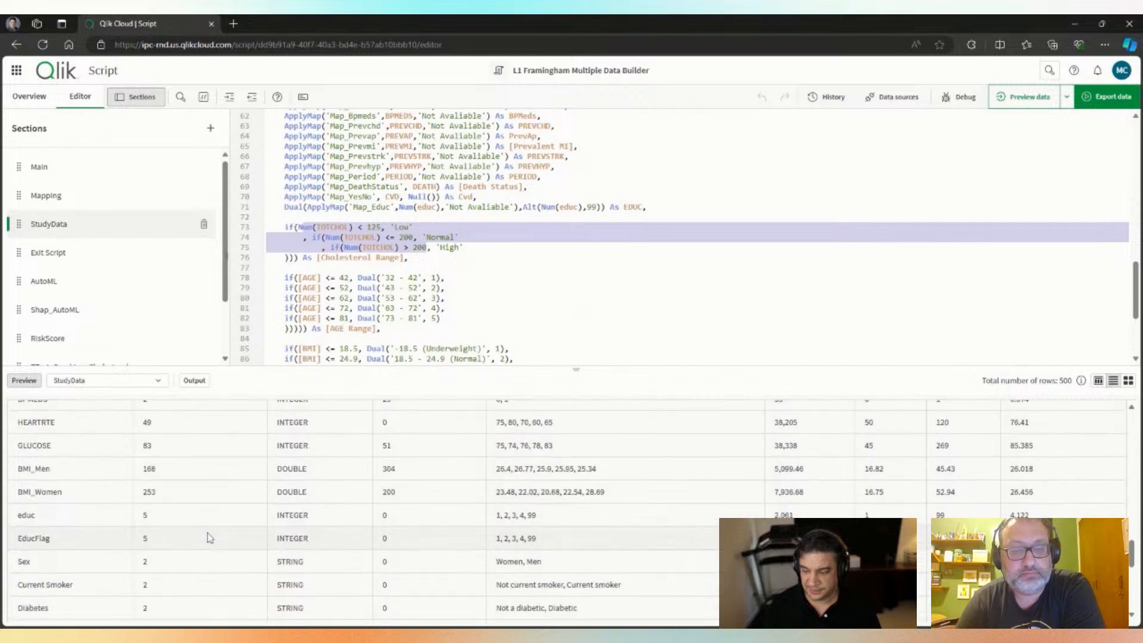
scroll(208, 538, "down", 1)
scroll(209, 537, "down", 4)
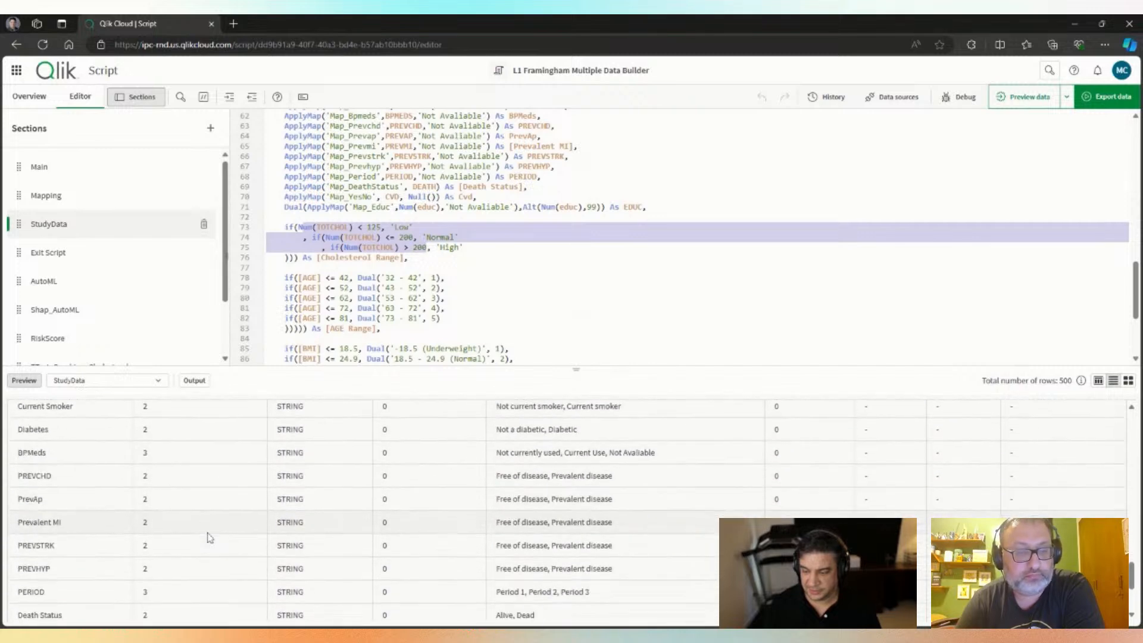
scroll(209, 538, "down", 1)
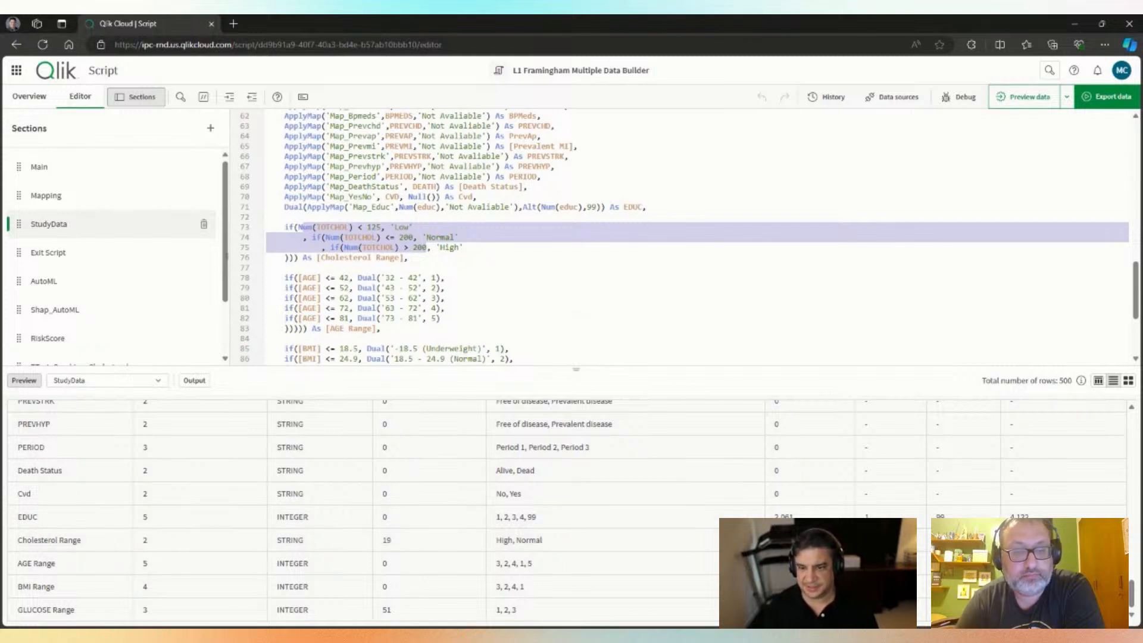
left_click(410, 258)
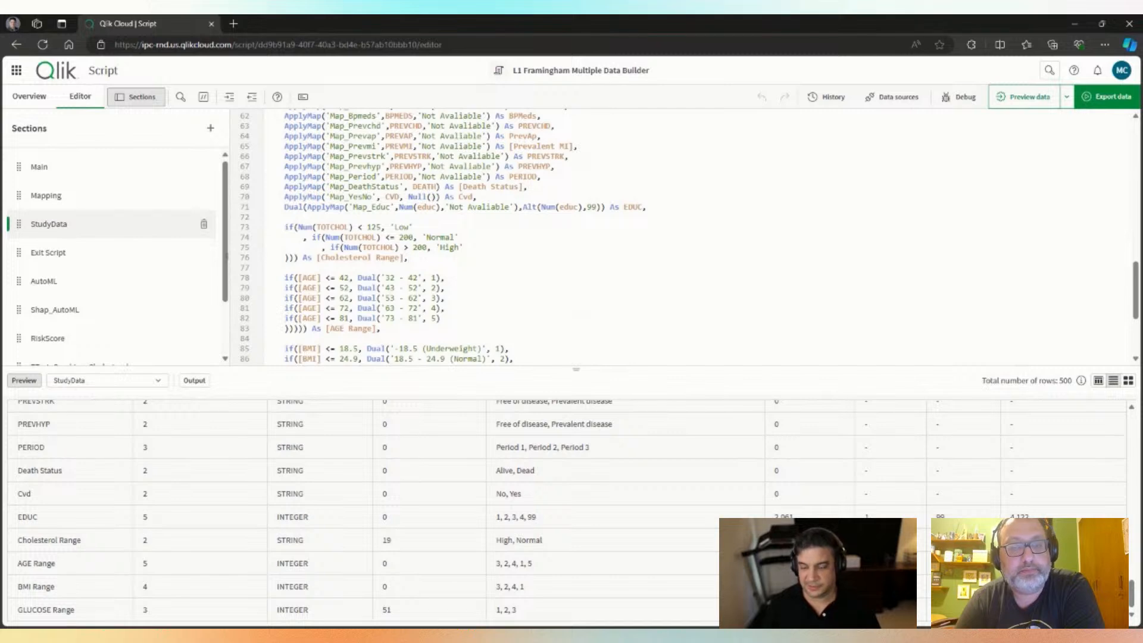
- Review the data types of all StudyData fields in the profile, from CVD down to BMI Range and back
scroll(353, 503, "up", 10)
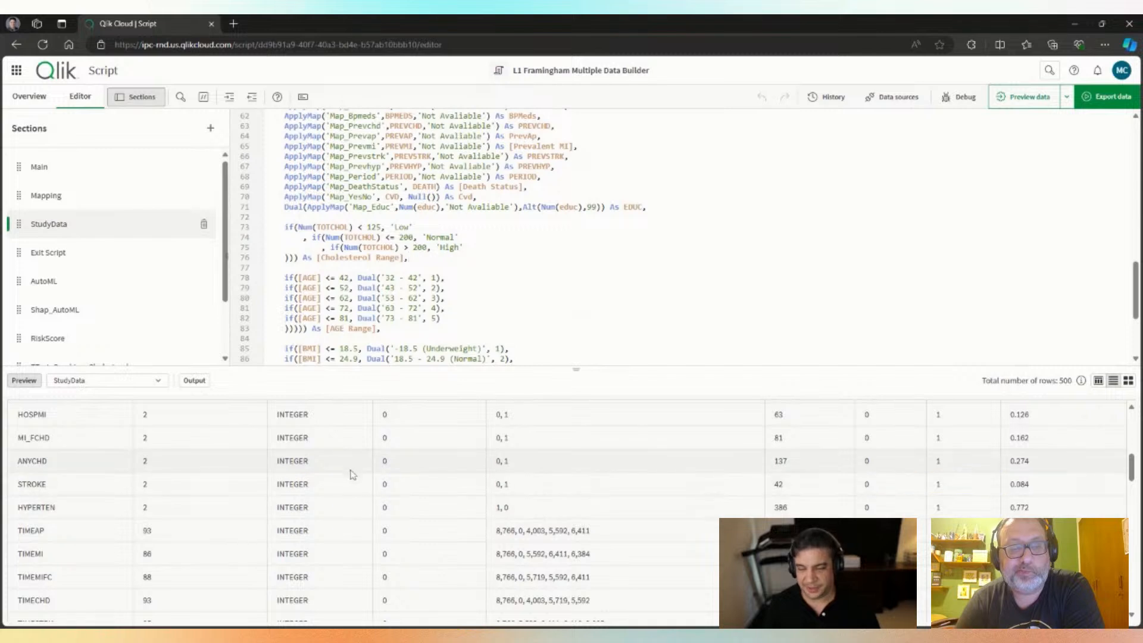
scroll(353, 471, "up", 10)
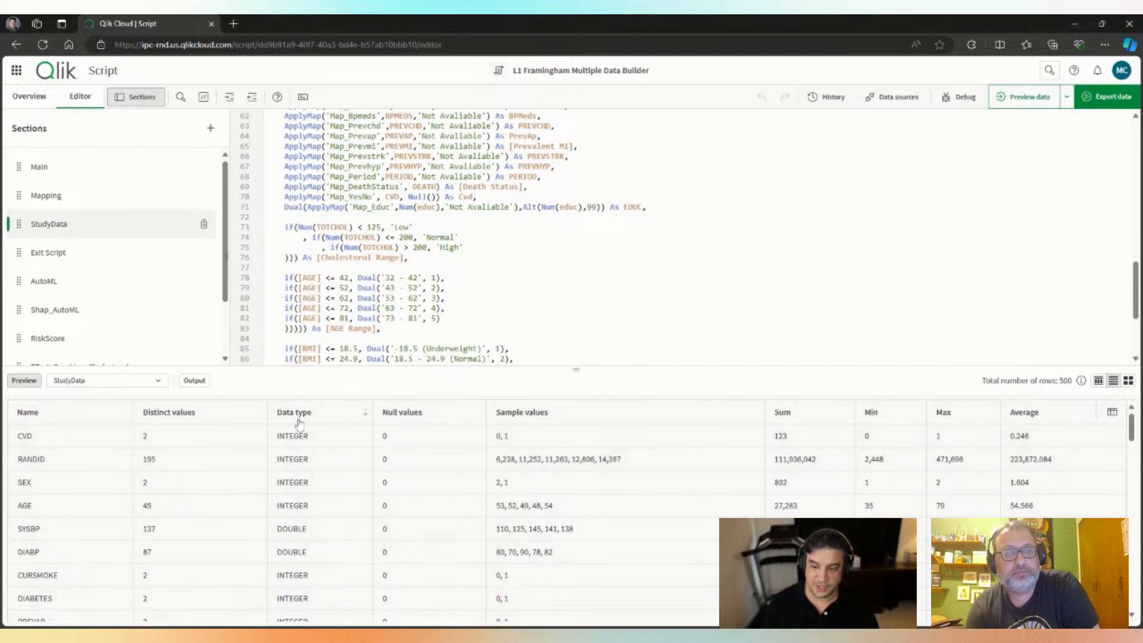
scroll(303, 445, "down", 3)
scroll(303, 445, "down", 12)
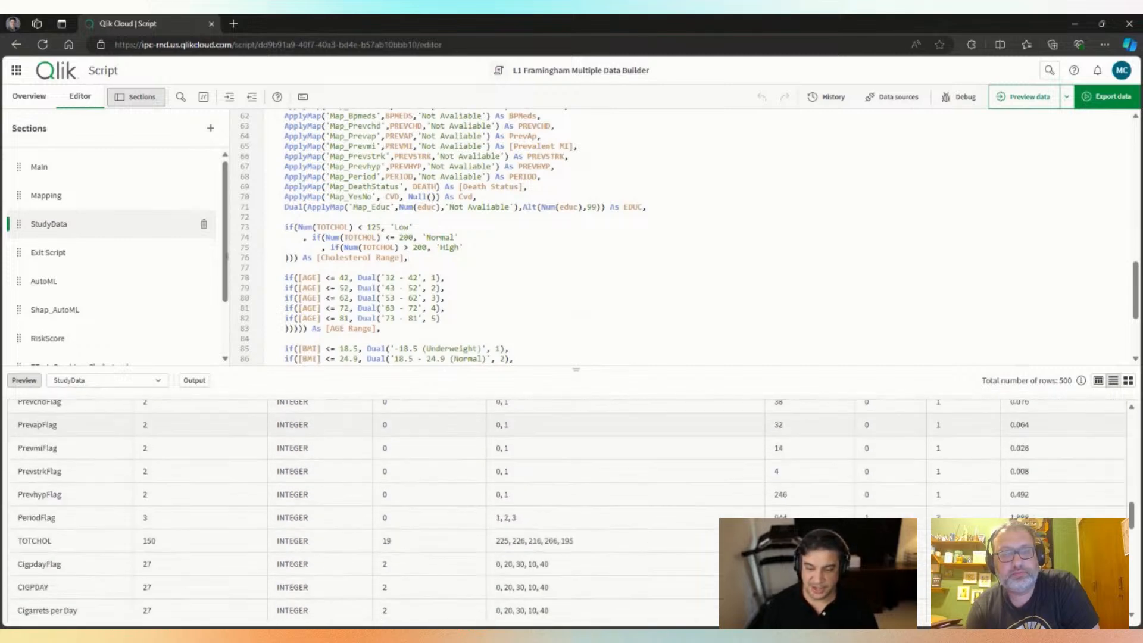
scroll(304, 485, "down", 5)
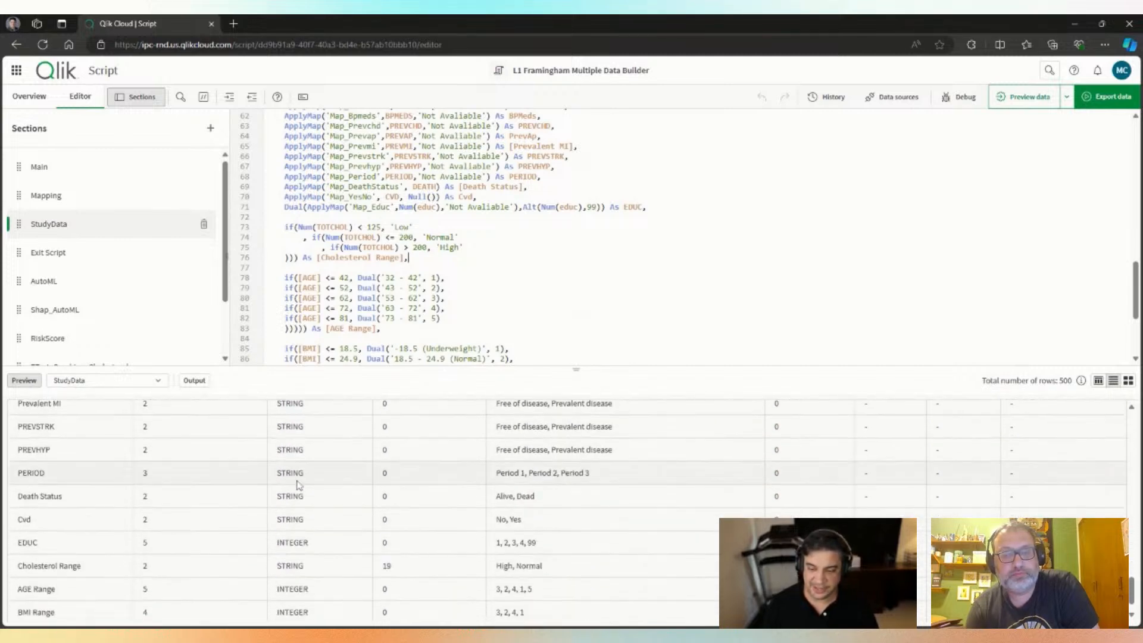
scroll(306, 490, "up", 15)
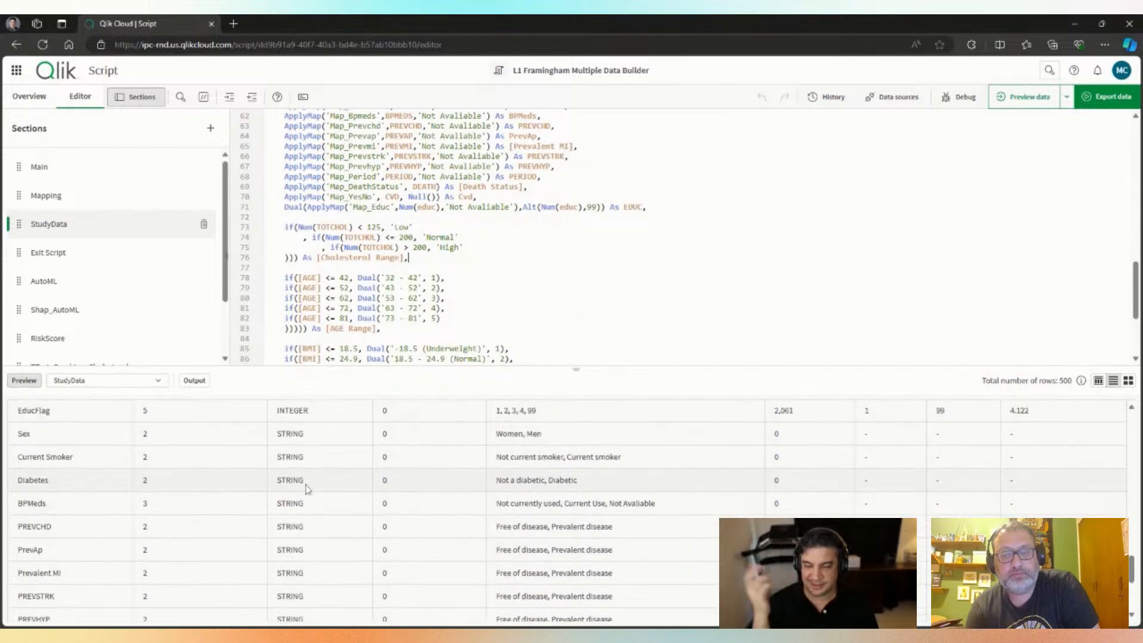
scroll(305, 490, "up", 3)
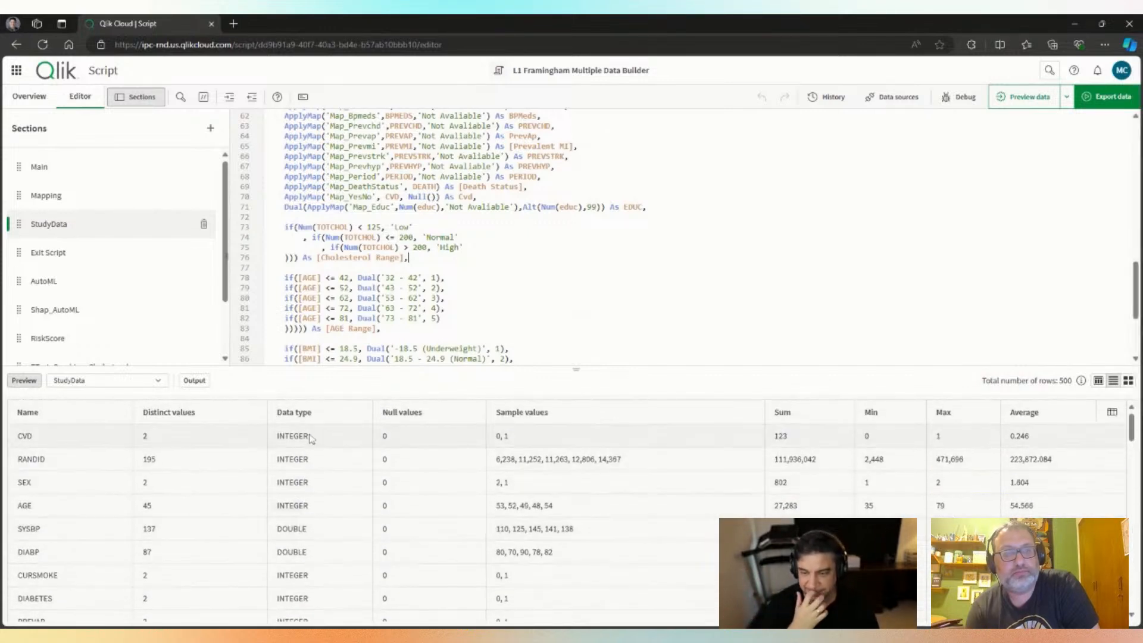
- Revisit the range expressions and parquet Store statement in the script, and return to the numeric conversions with TOTCHOL highlighted
scroll(303, 533, "down", 3)
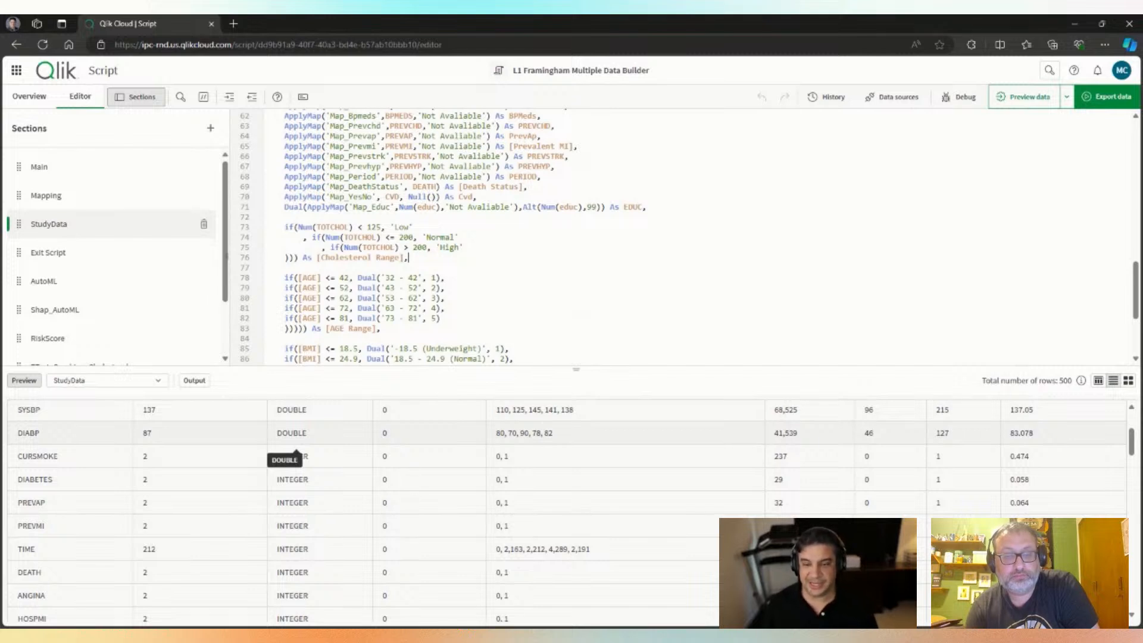
scroll(417, 239, "down", 5)
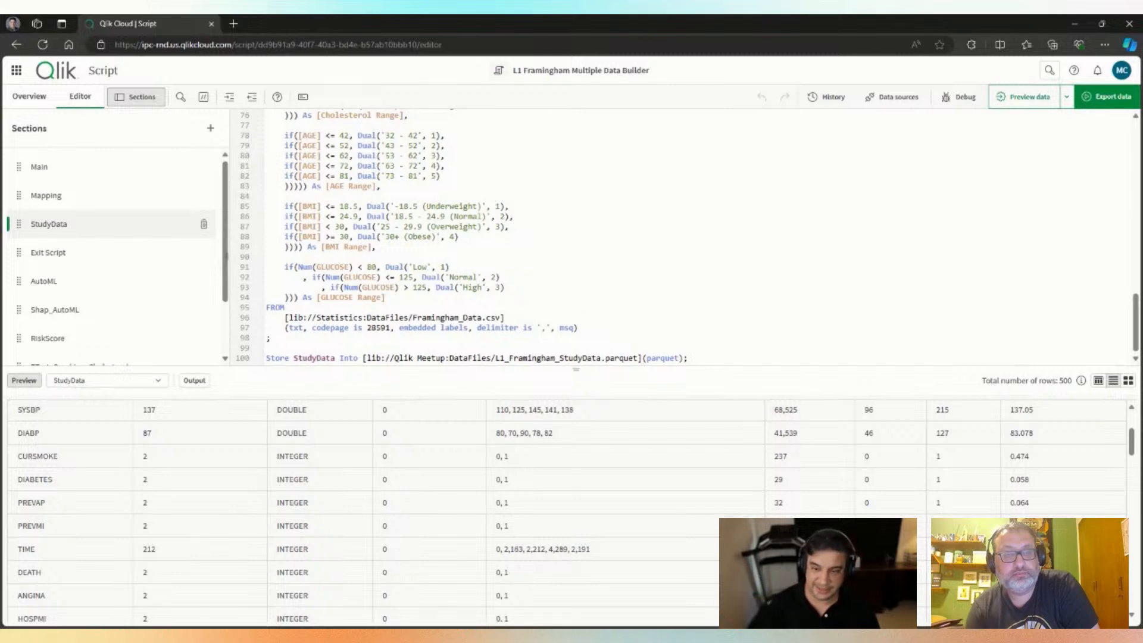
scroll(536, 239, "up", 10)
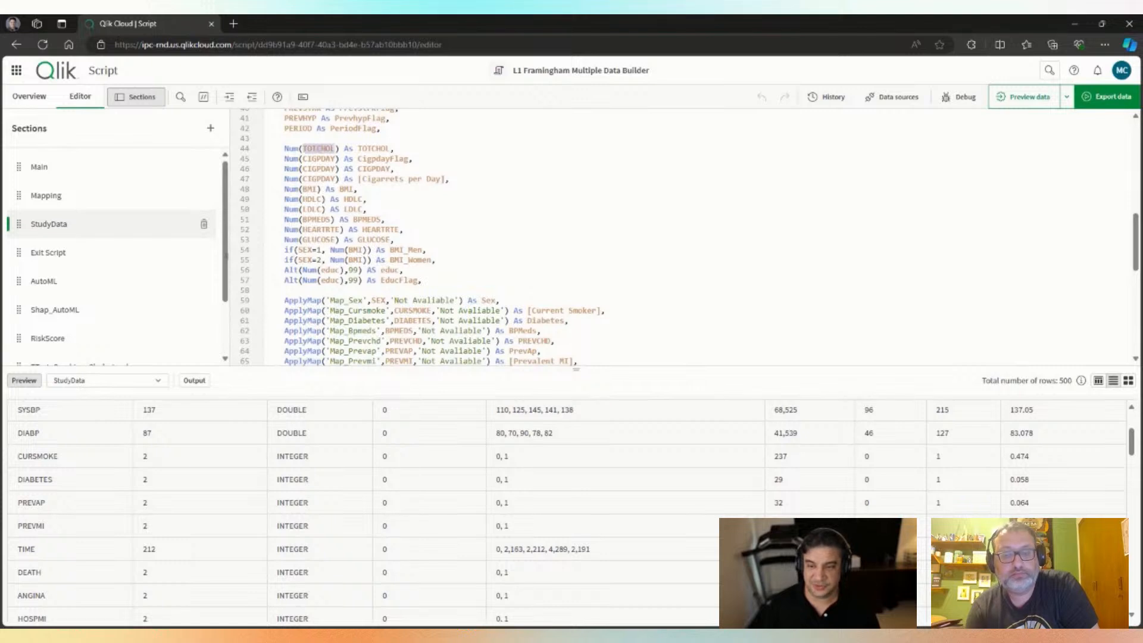
- Examine the numeric conversions in the StudyData script, highlighting CIGPDAY, HEARTRTE and the lines from CigpdayFlag to BPMEDS
double_click(319, 169)
double_click(319, 178)
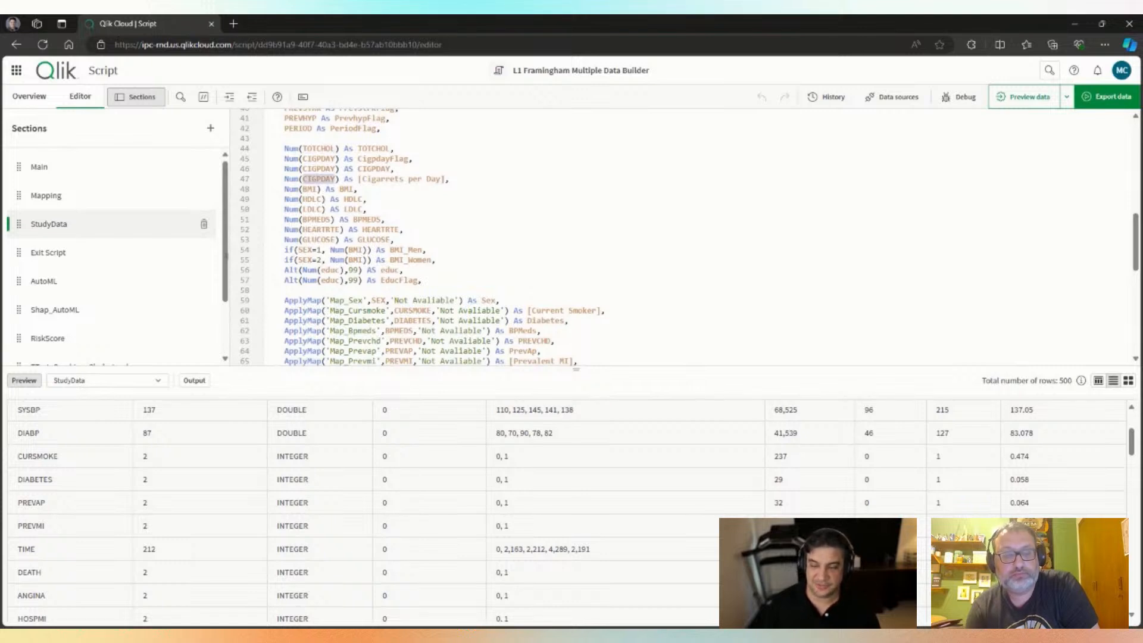
double_click(319, 229)
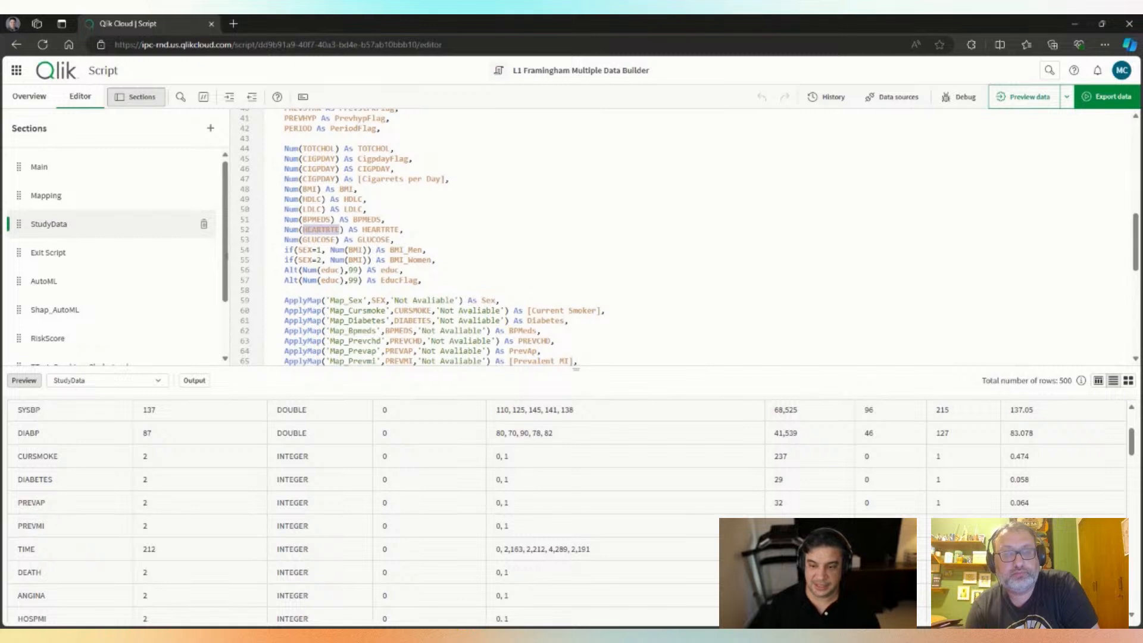
left_click(317, 169)
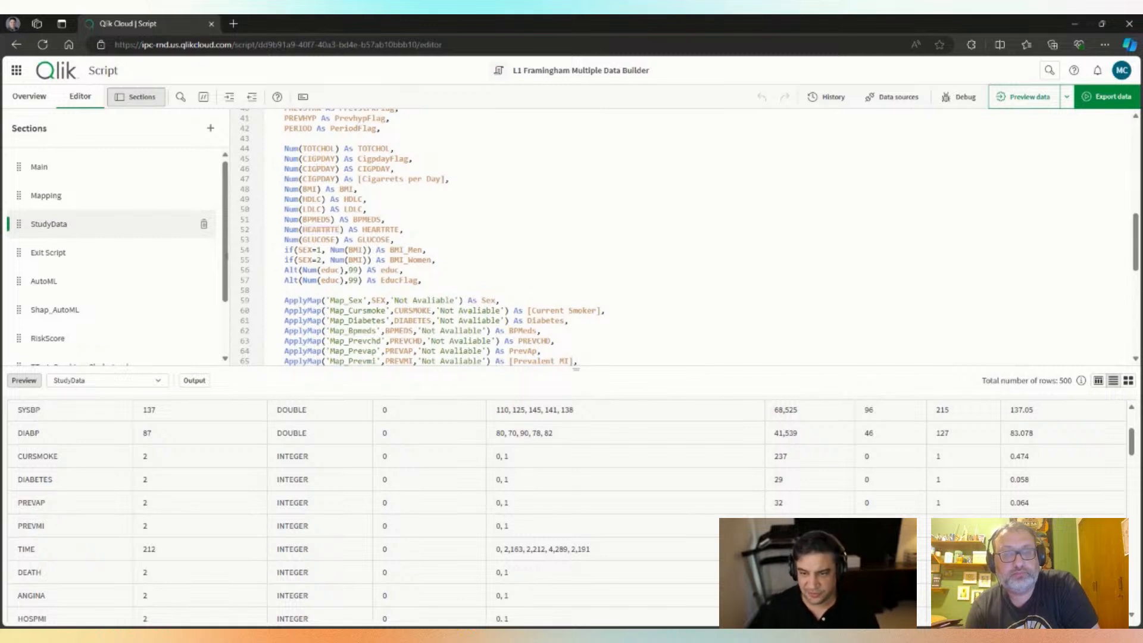
left_click_drag(267, 159, 267, 229)
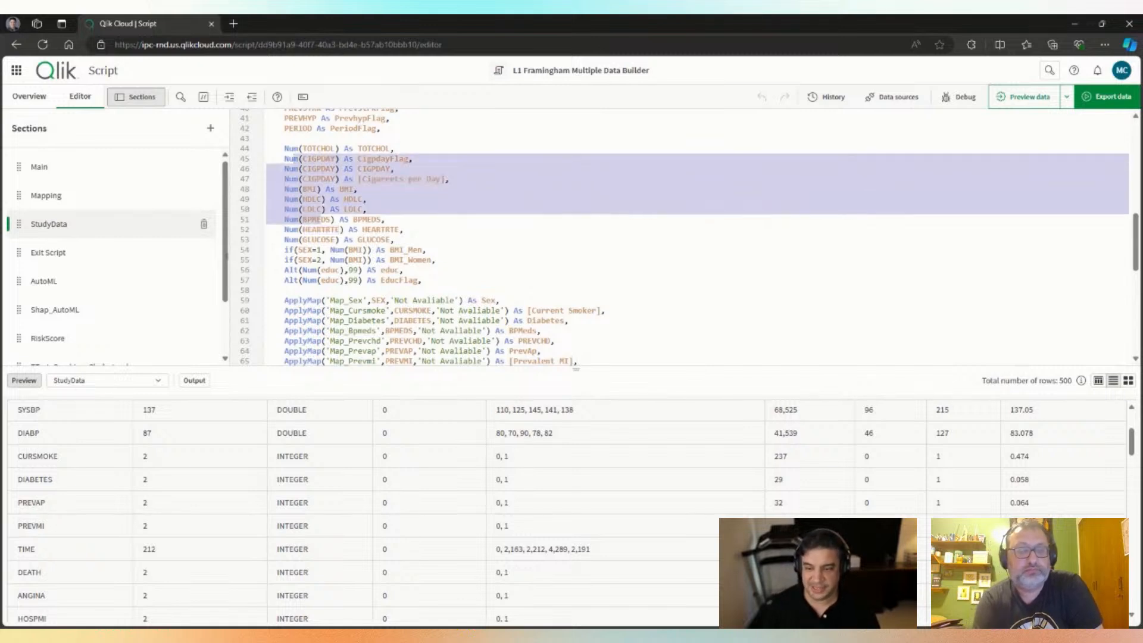
left_click(417, 196)
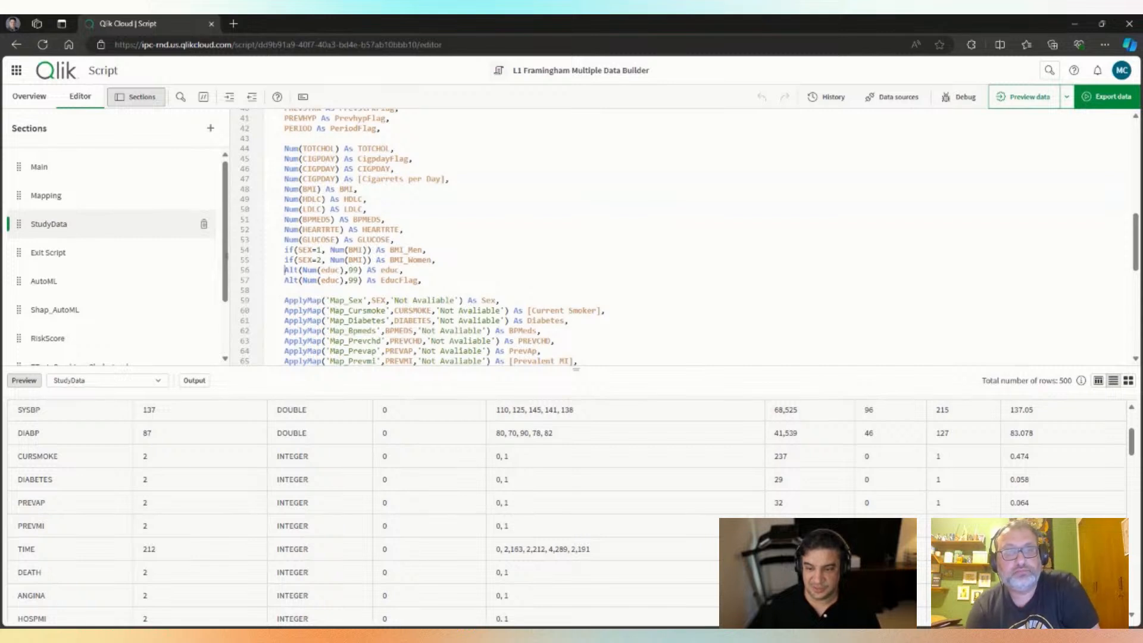
- Examine the Alt(Num(educ),99) expression for the educ field, highlighting its Num(educ) part
left_click_drag(284, 270, 344, 269)
left_click(351, 280)
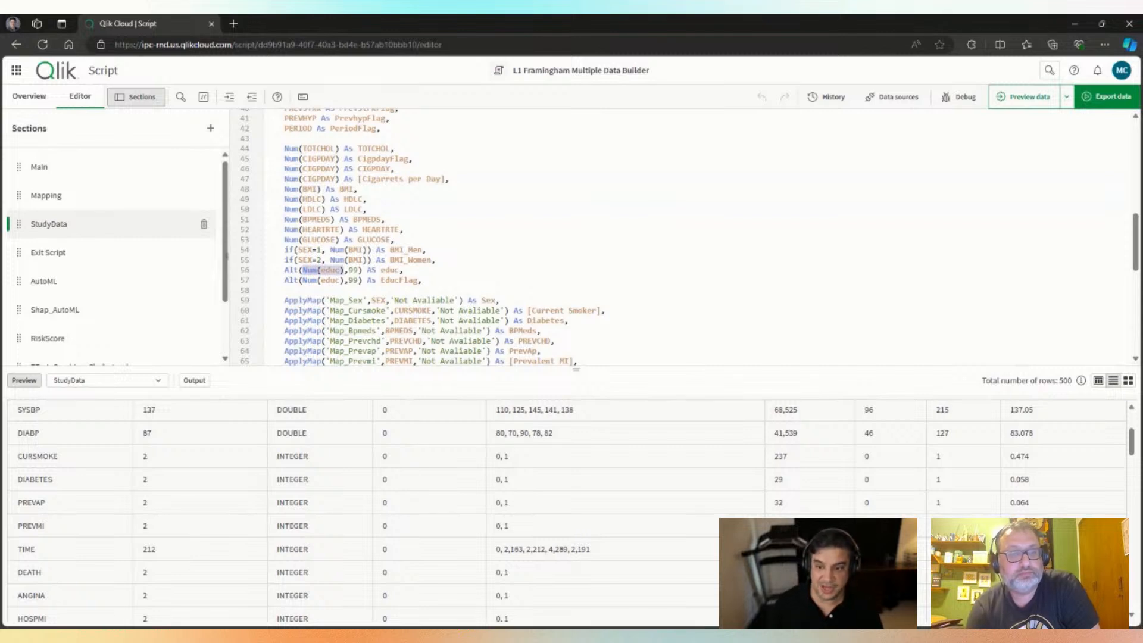
left_click(341, 270)
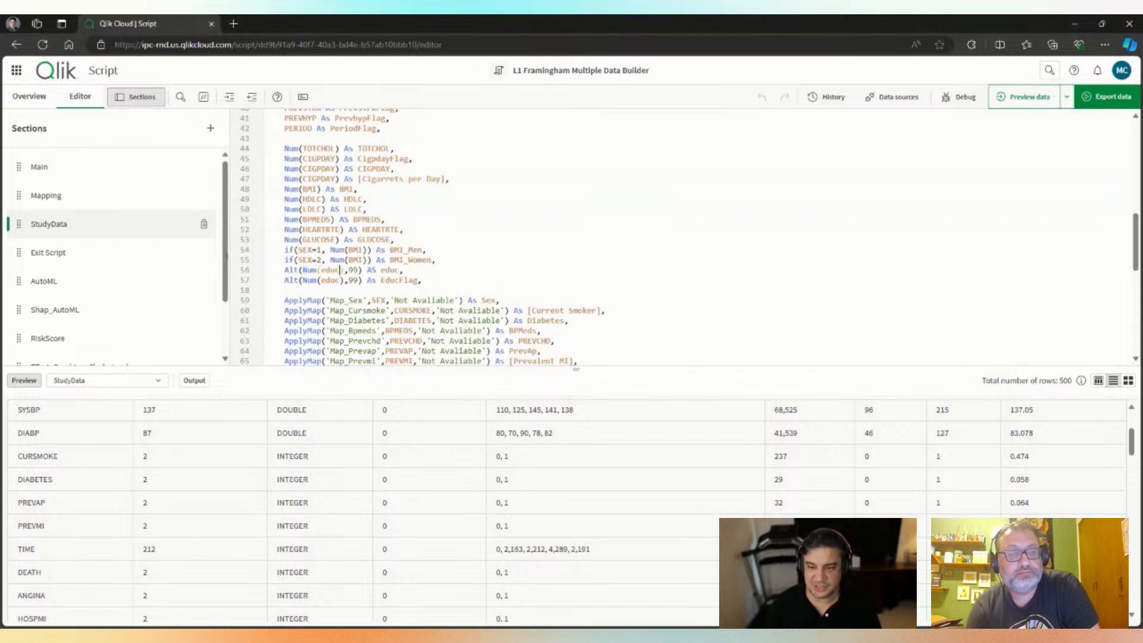
left_click_drag(285, 270, 339, 270)
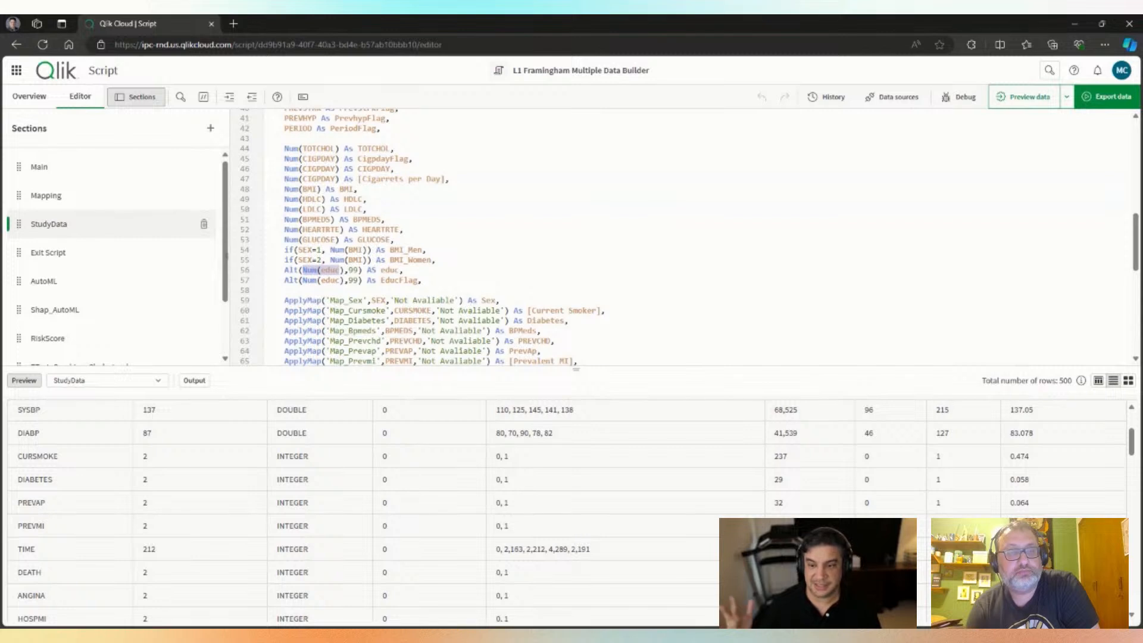
left_click(351, 270)
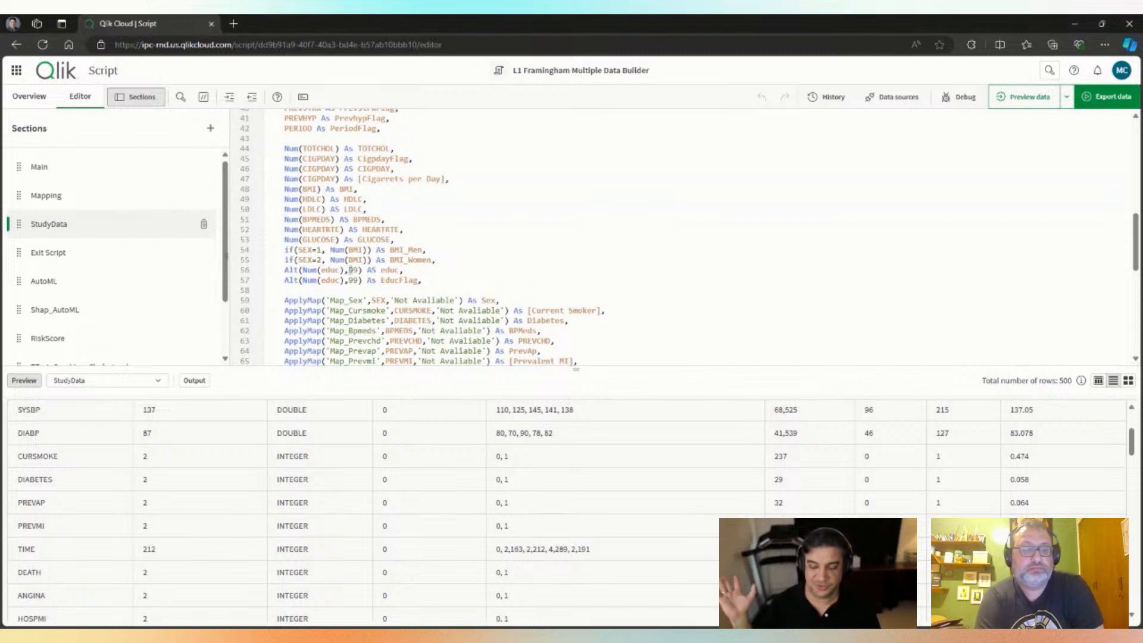
left_click_drag(315, 269, 331, 270)
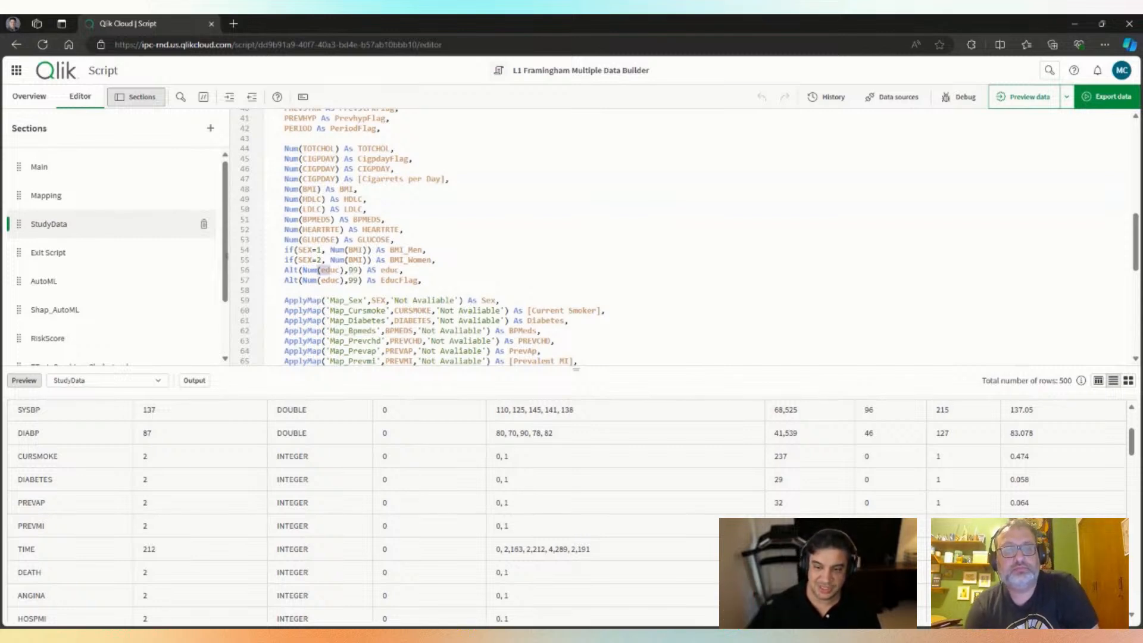
left_click(331, 270)
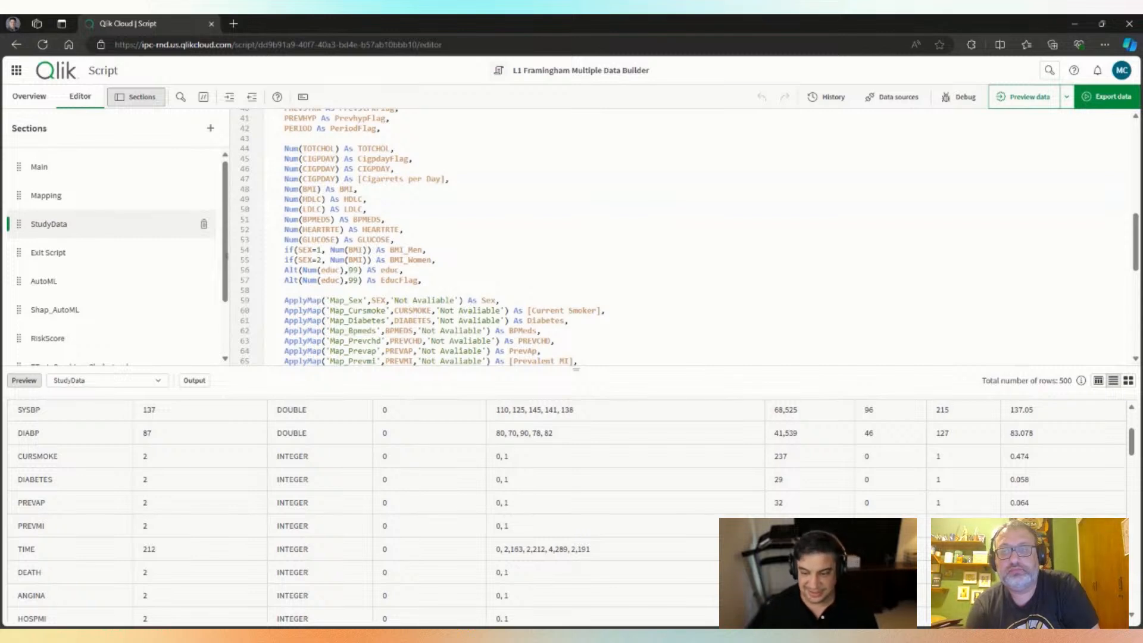
- Review the ApplyMap mappings in the script and highlight the whole Cholesterol Range expression
scroll(331, 270, "down", 2)
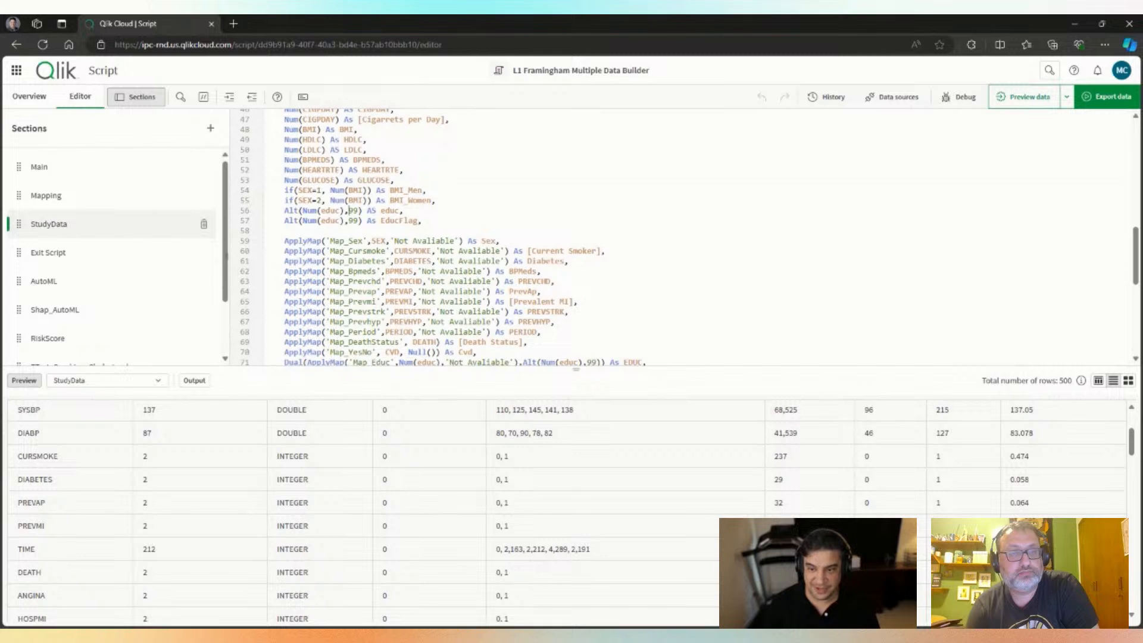
scroll(332, 270, "down", 6)
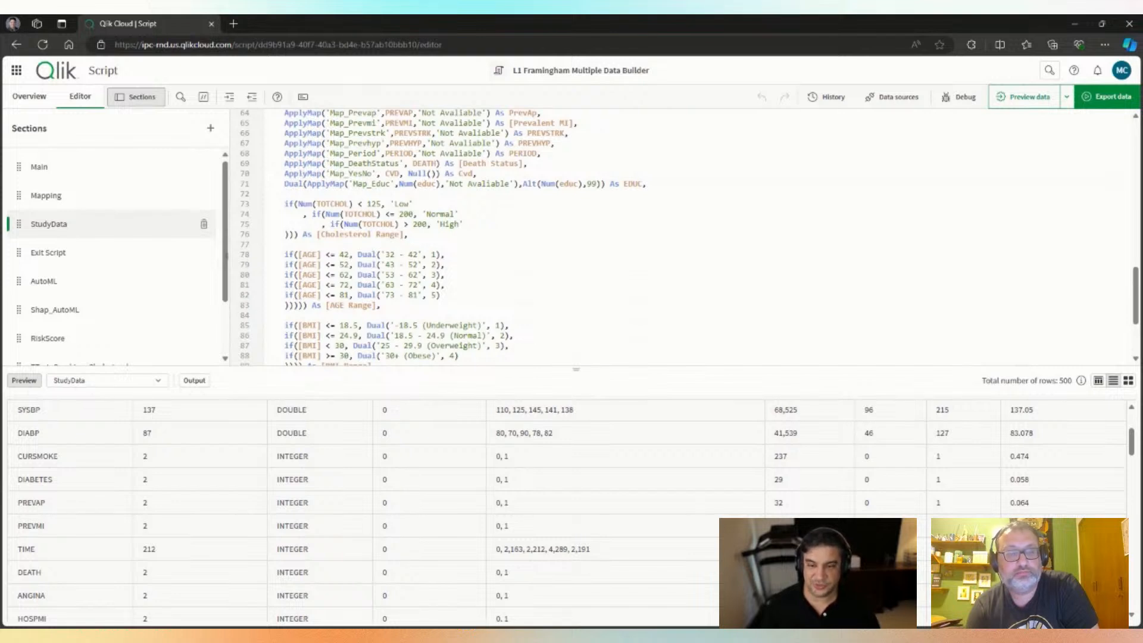
scroll(464, 238, "up", 4)
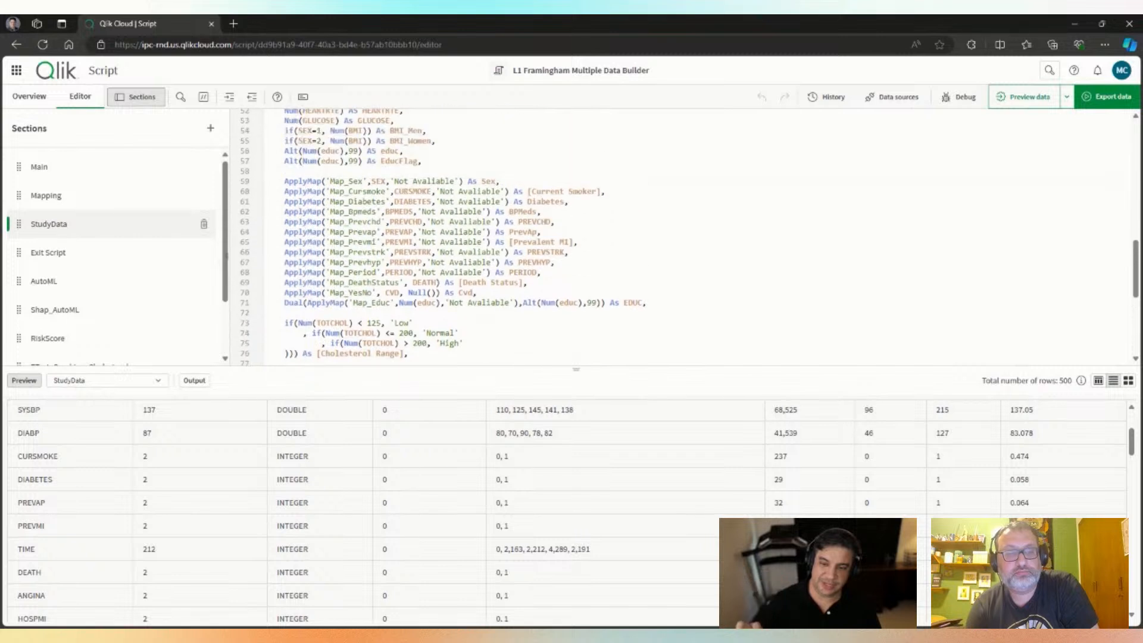
scroll(464, 238, "down", 4)
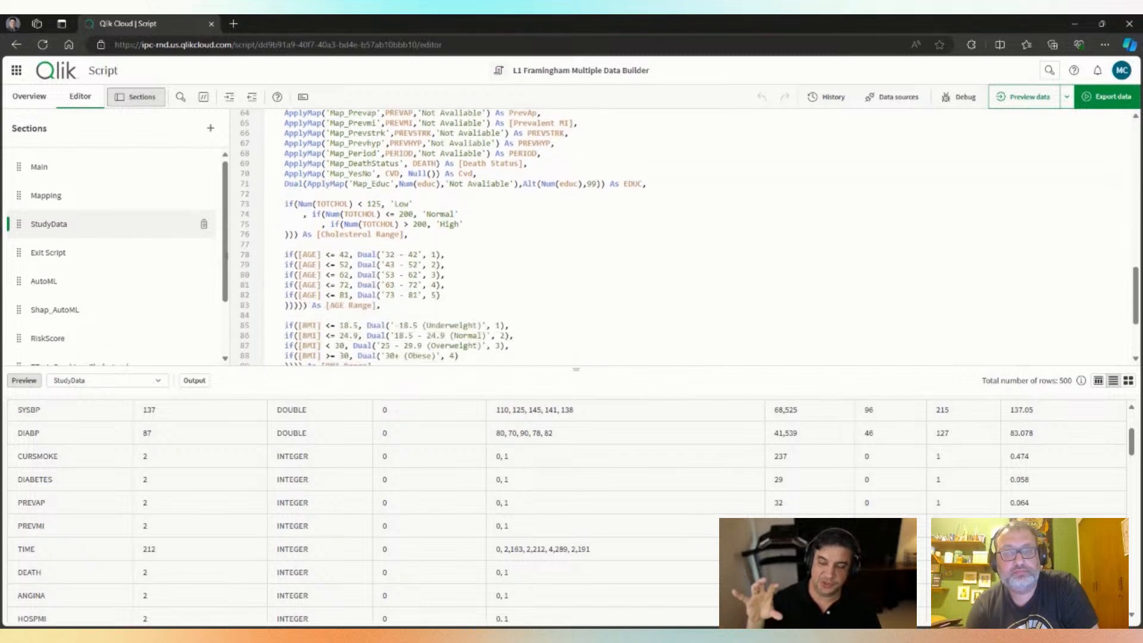
left_click_drag(409, 235, 264, 205)
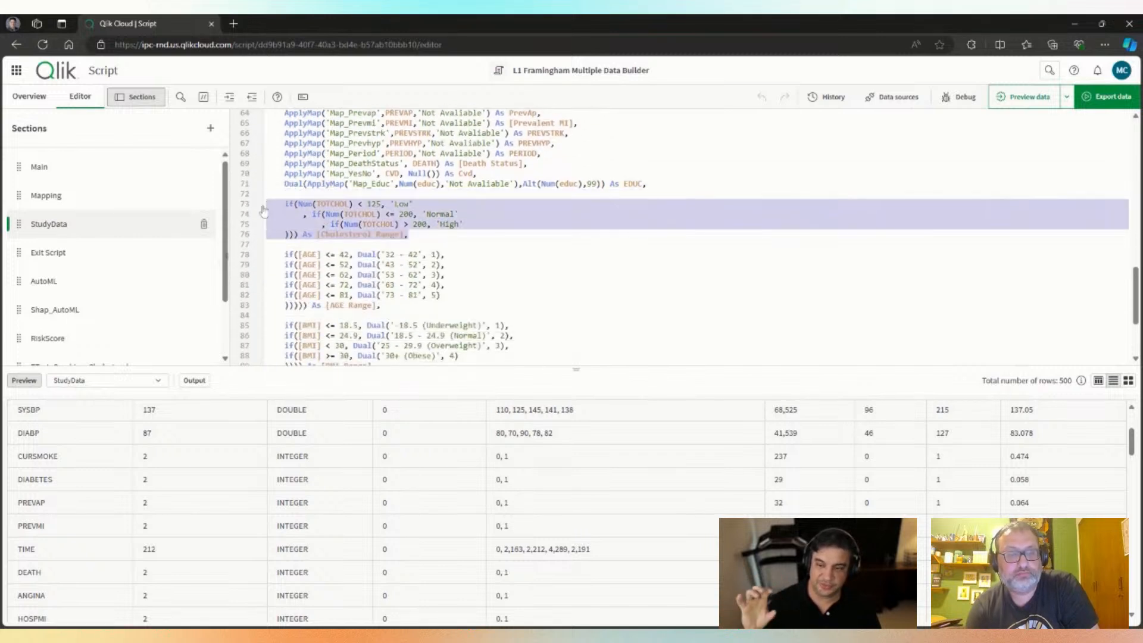
- Review the data types and null values of the StudyData profile fields from CVD down to TIMECVD
scroll(310, 435, "up", 3)
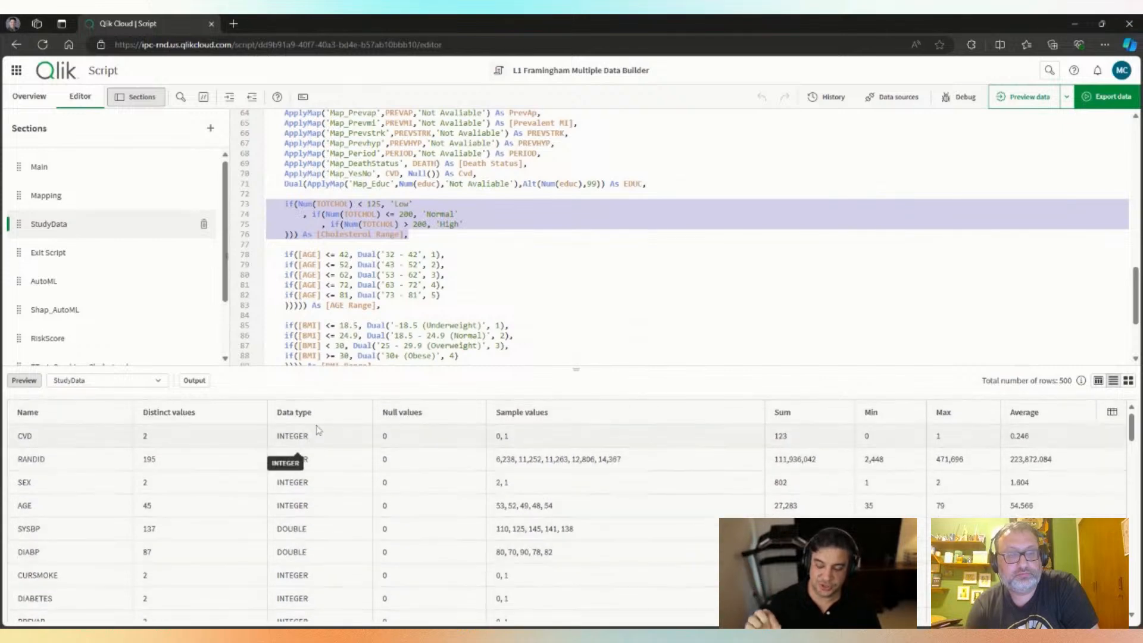
scroll(314, 521, "down", 3)
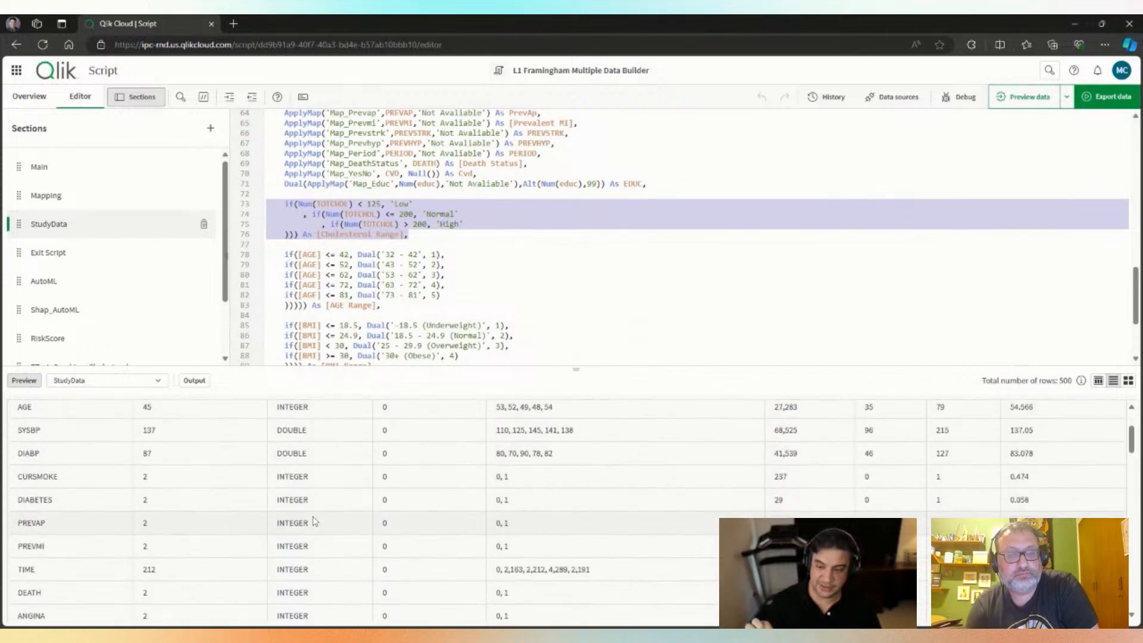
scroll(314, 522, "up", 3)
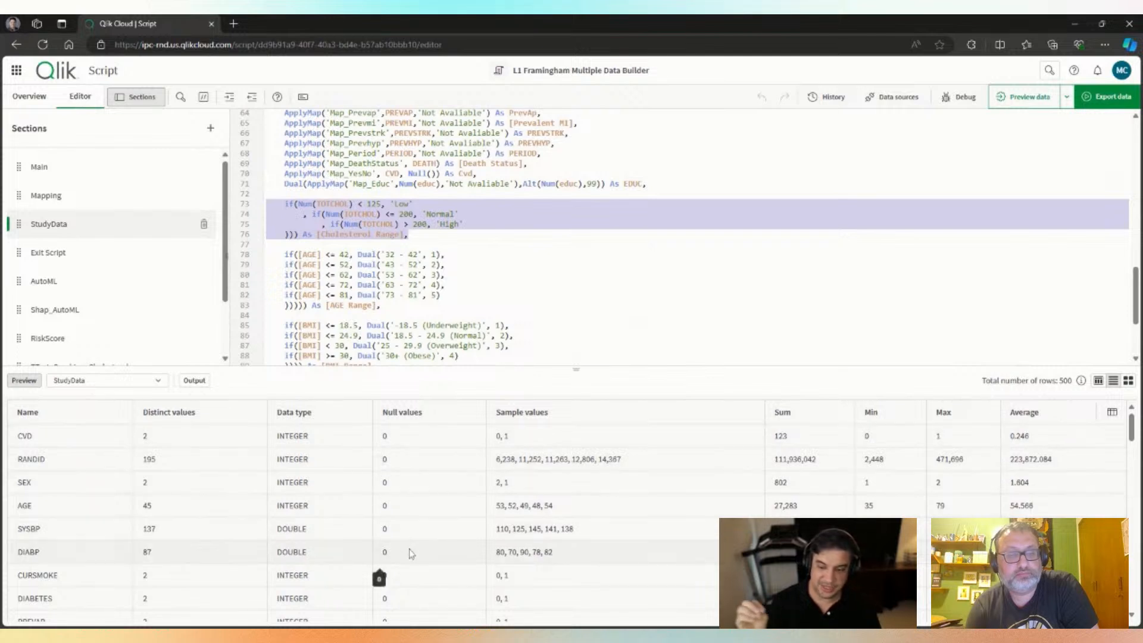
scroll(396, 467, "down", 6)
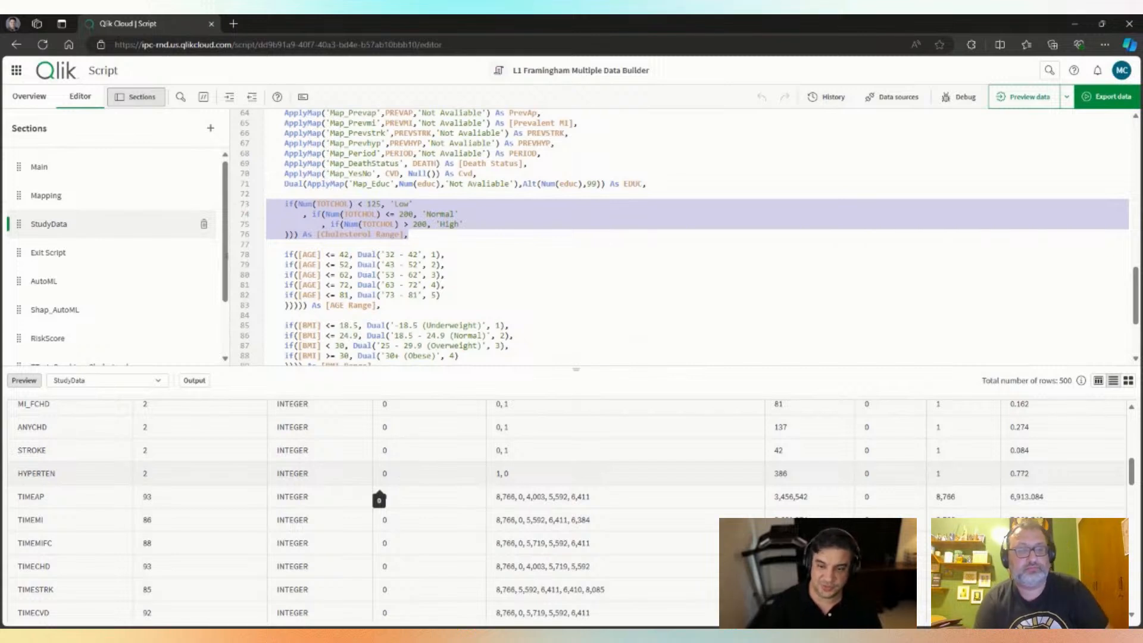
- Clear the Cholesterol Range highlight and review the script's mappings, range expressions, CSV source and parquet Store statement
left_click(412, 204)
scroll(412, 204, "up", 2)
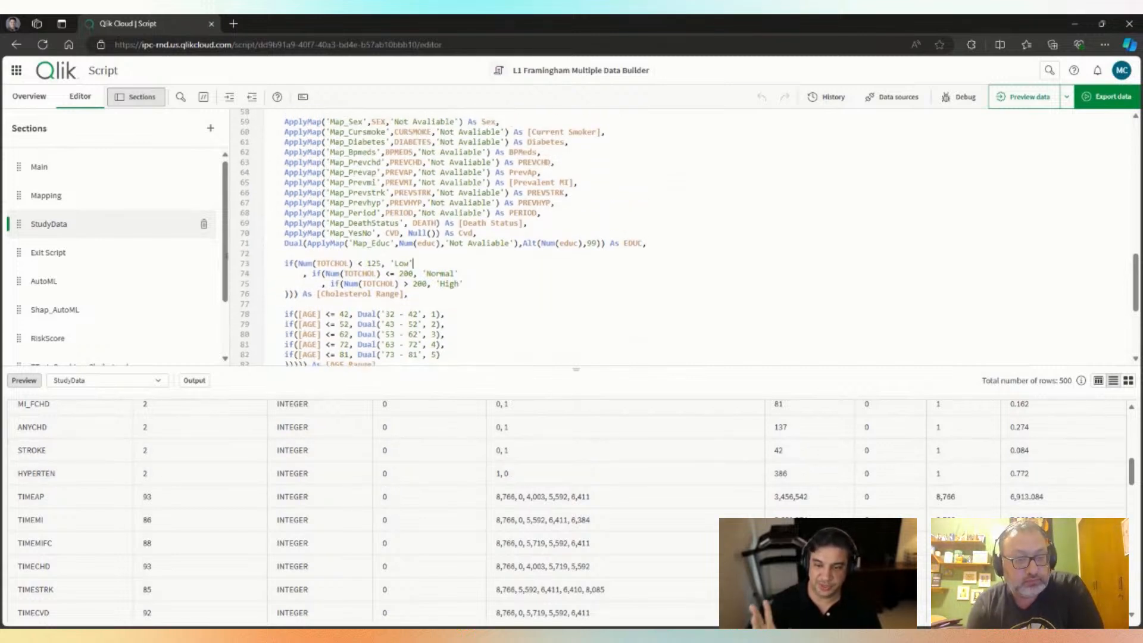
scroll(596, 238, "down", 6)
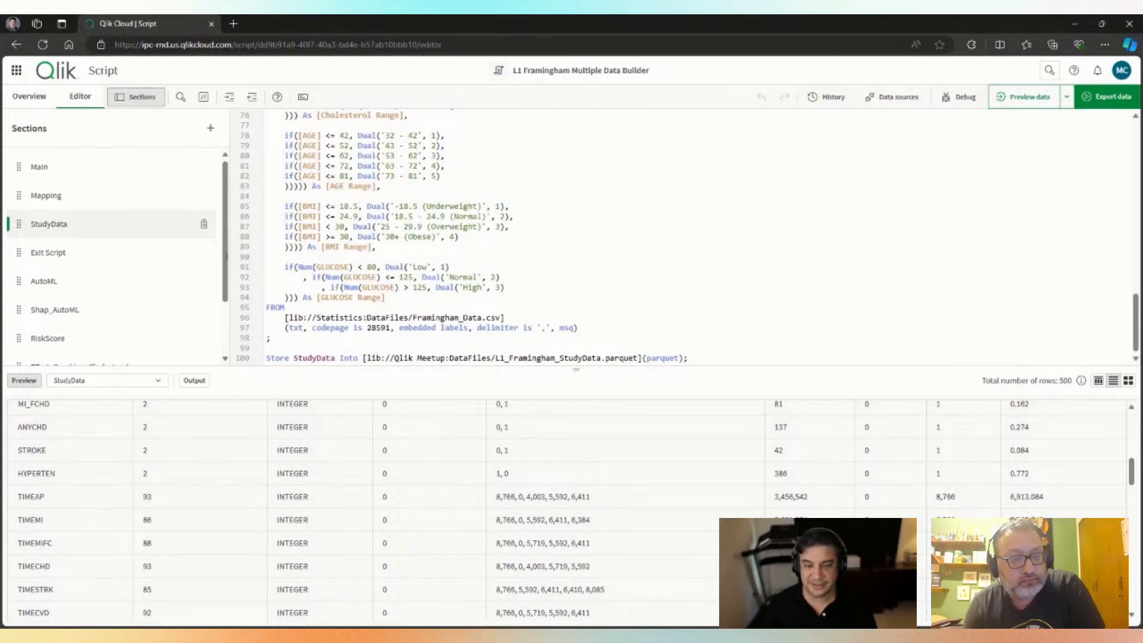
scroll(634, 357, "up", 20)
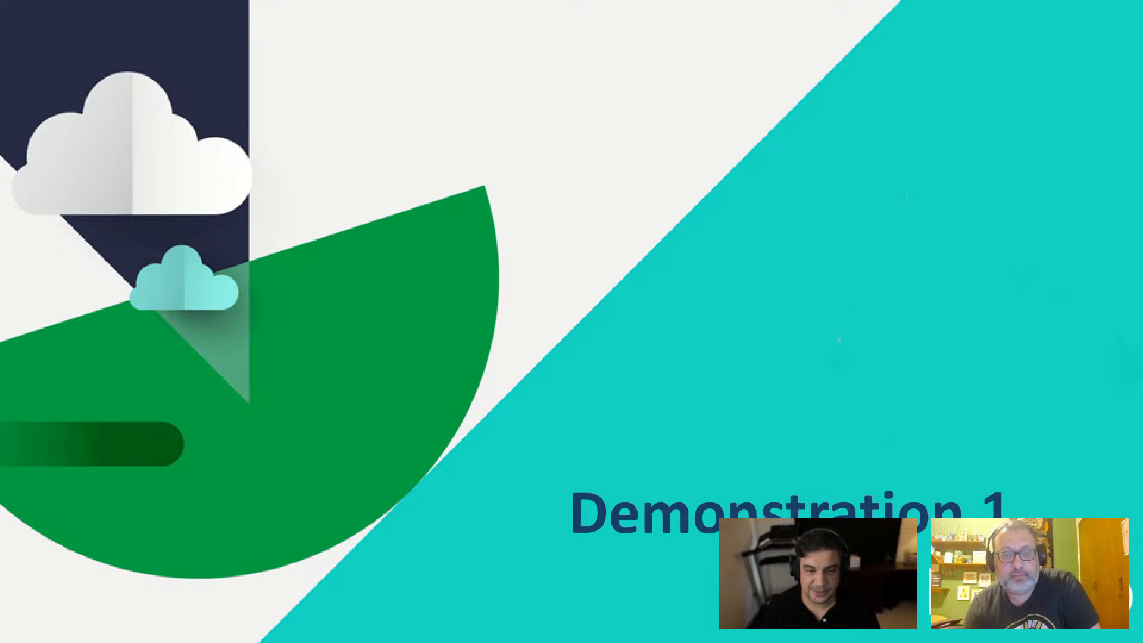
key("Right")
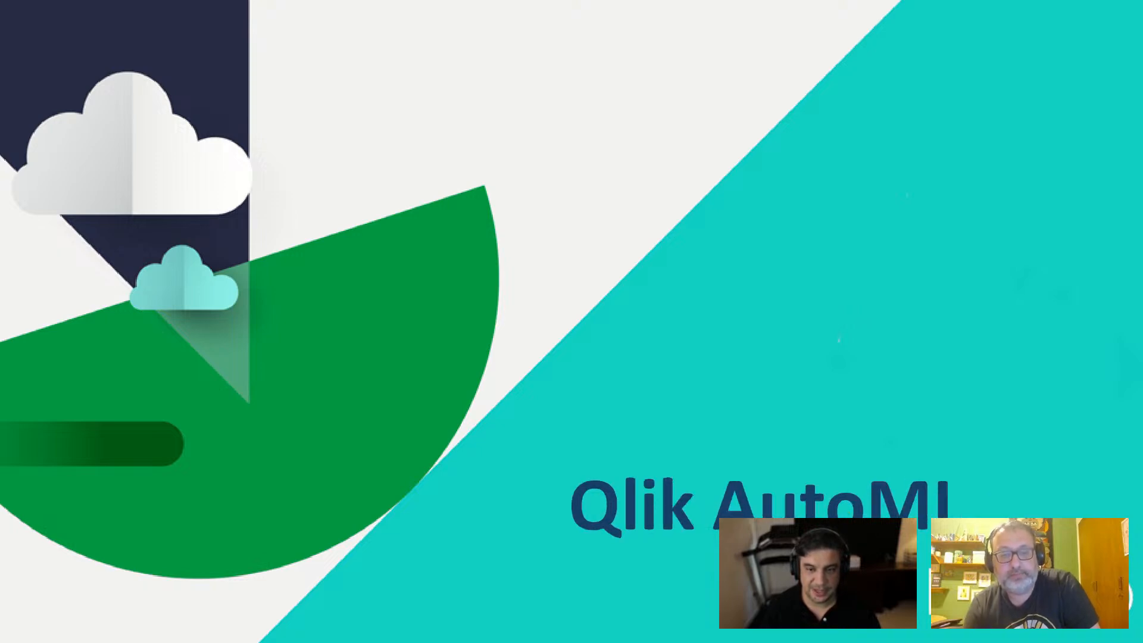
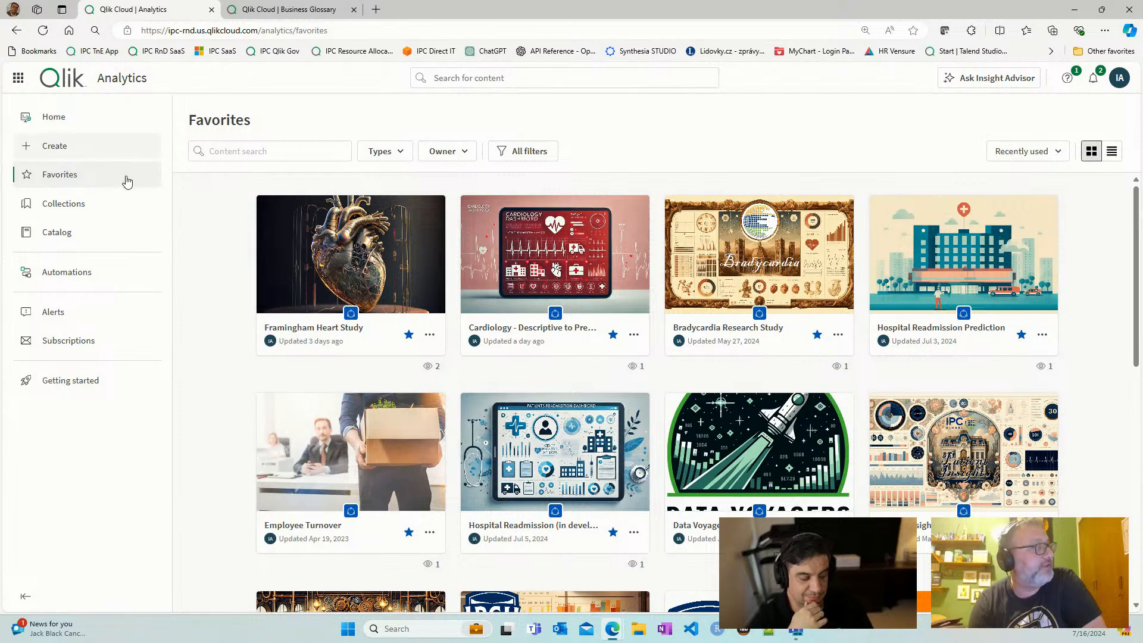
- Create an ML experiment named "AutoML CVD Meetuo July 2024" in the Personal space
left_click(53, 150)
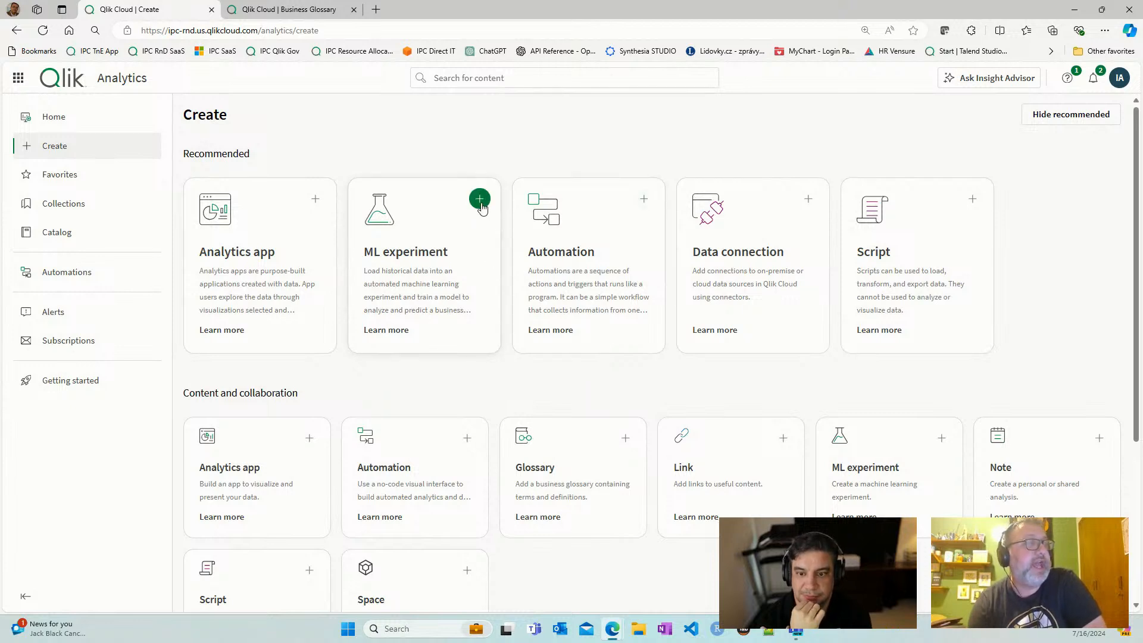
left_click(480, 200)
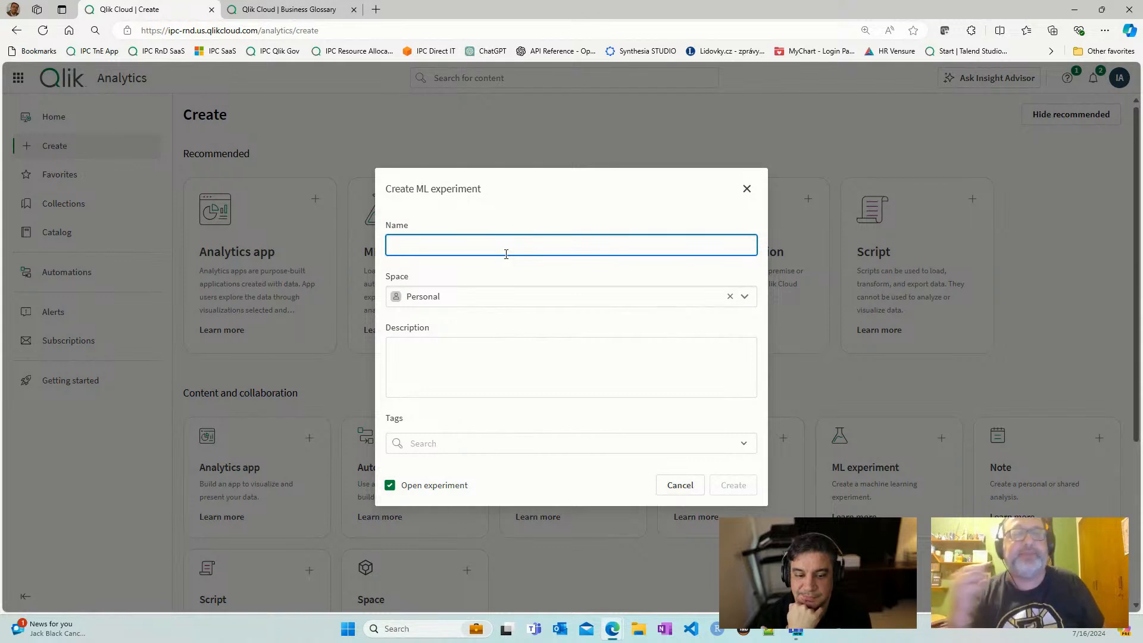
type("Aut")
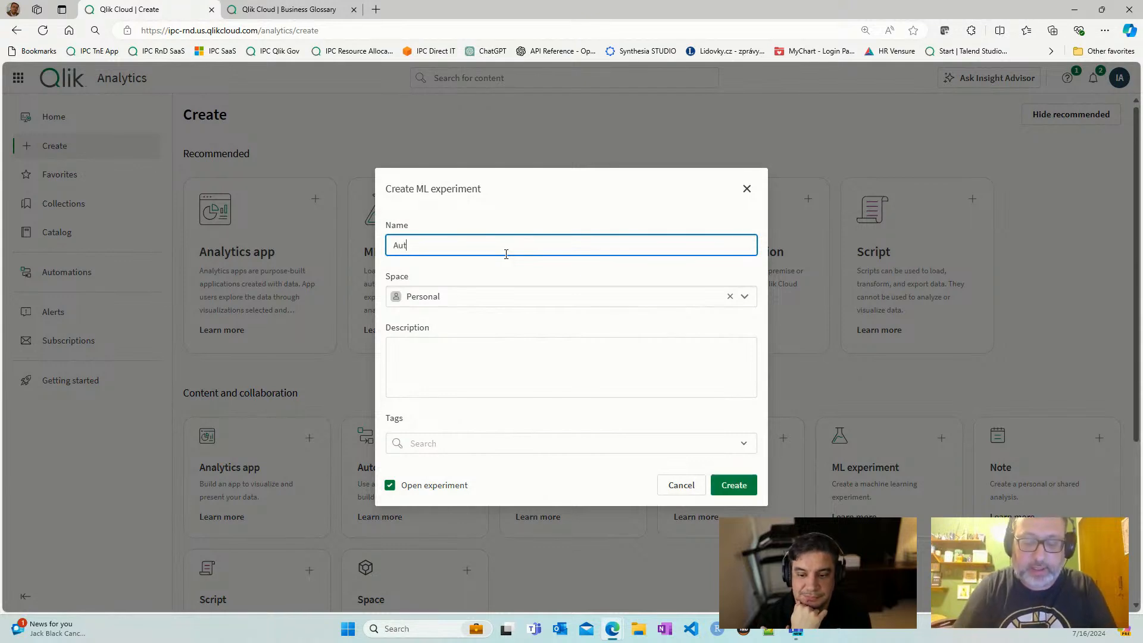
type("oML CVD ")
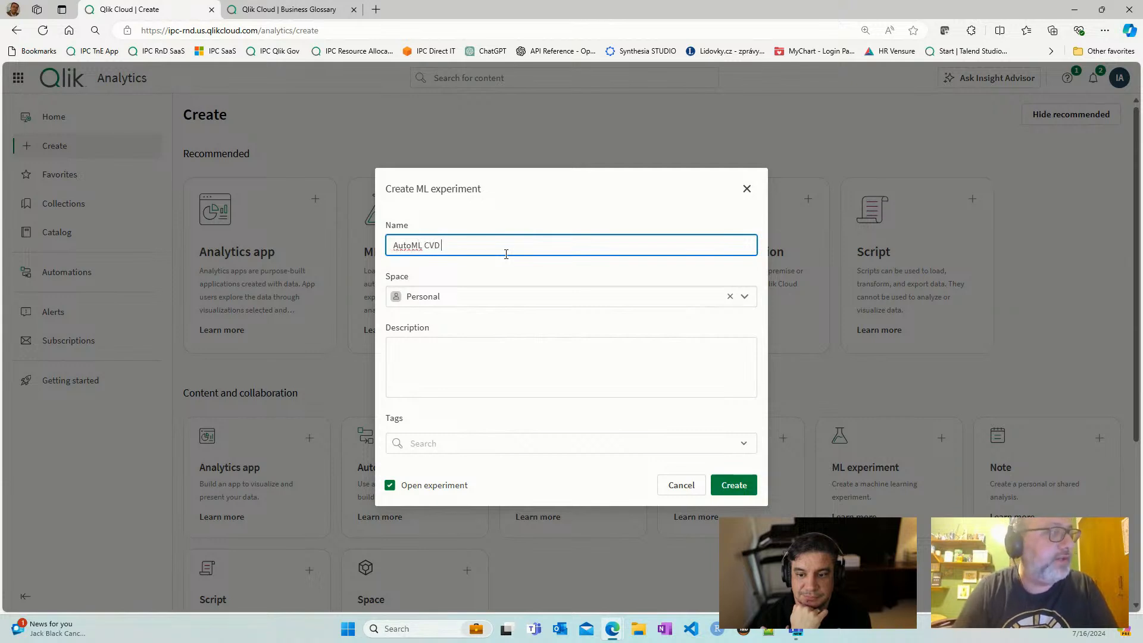
type("Mee")
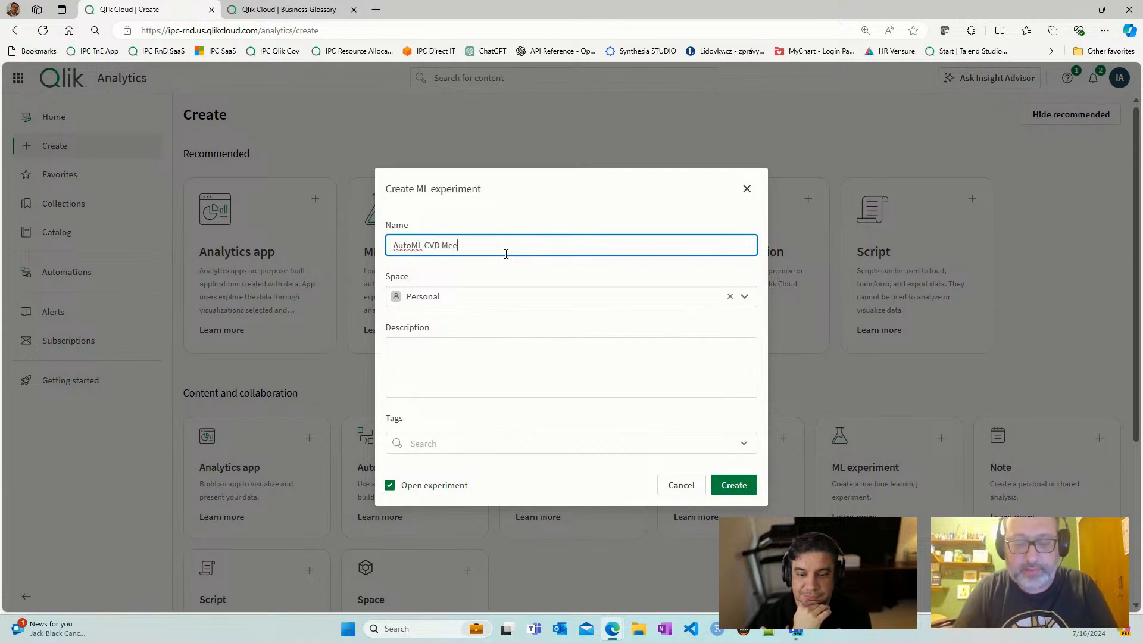
type("tu")
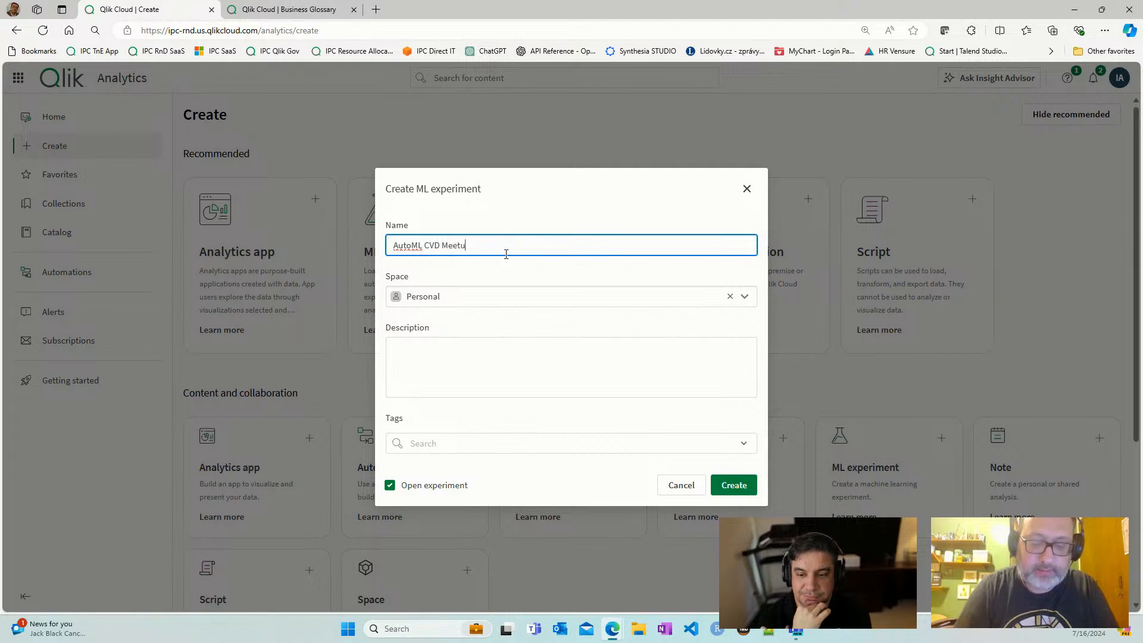
type("o July 2024")
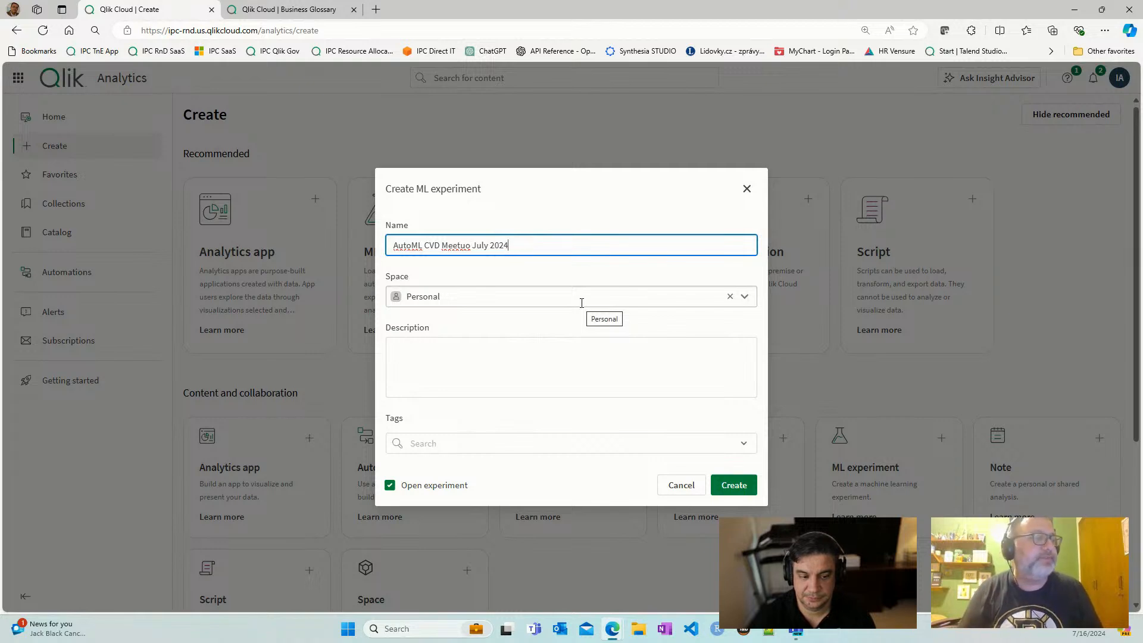
left_click(742, 488)
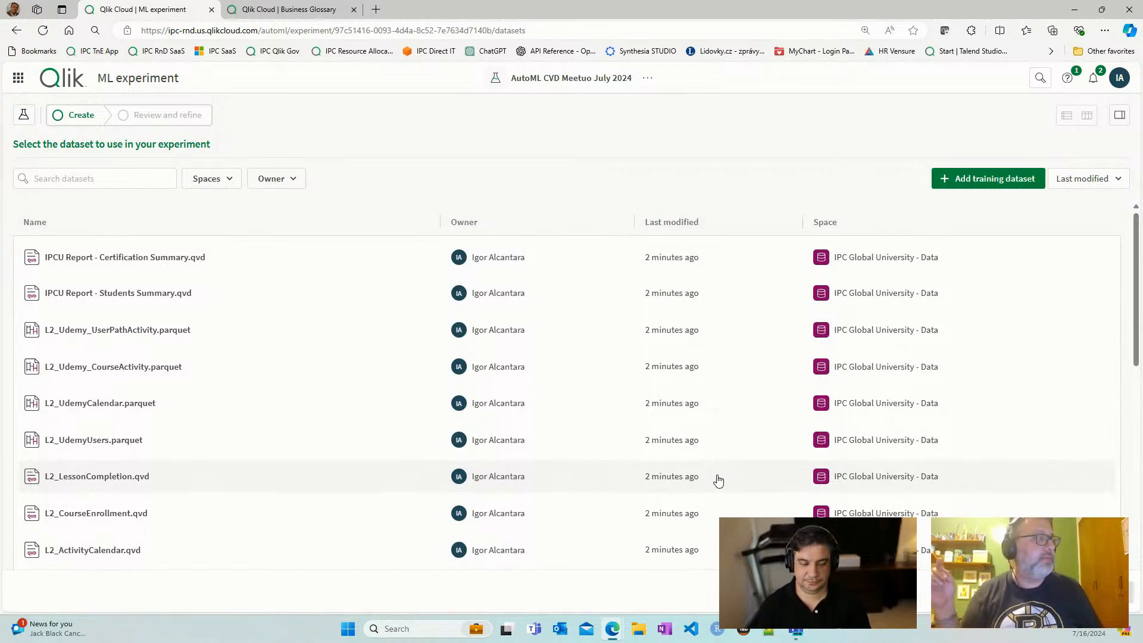
- Filter the experiment's available datasets to the Qlik Meetup space
left_click(218, 179)
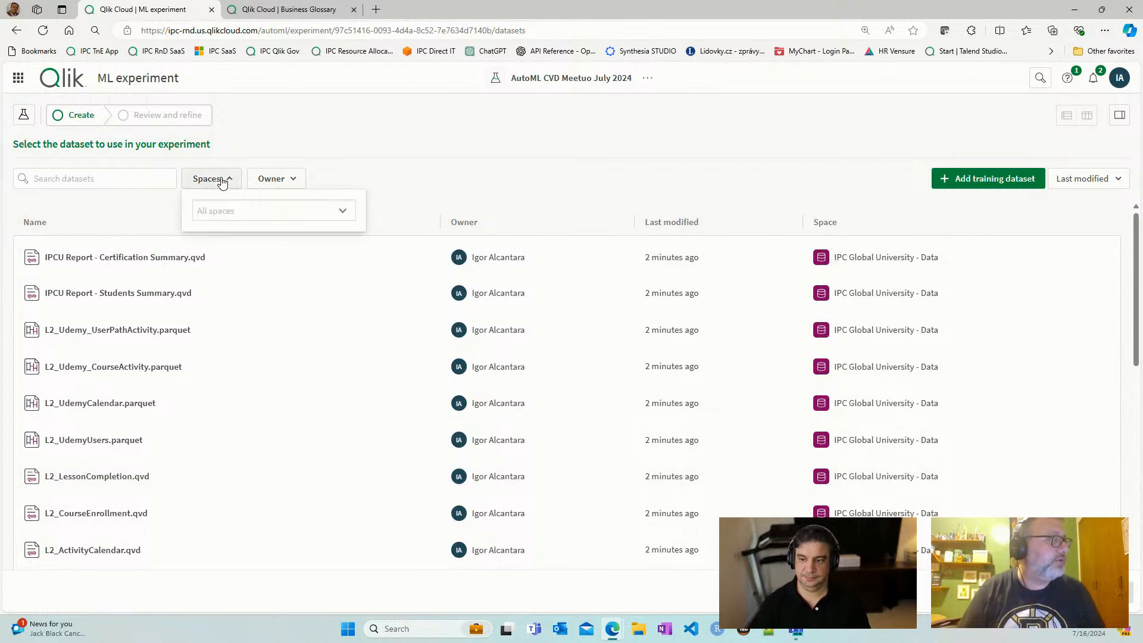
left_click(343, 211)
left_click(307, 208)
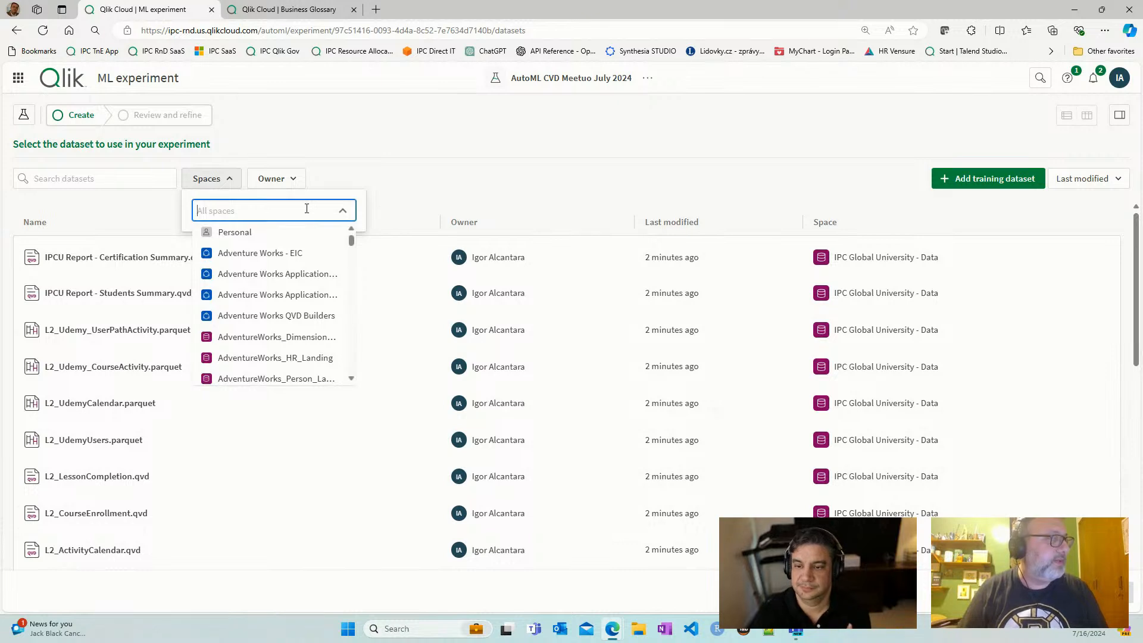
type("meetiu")
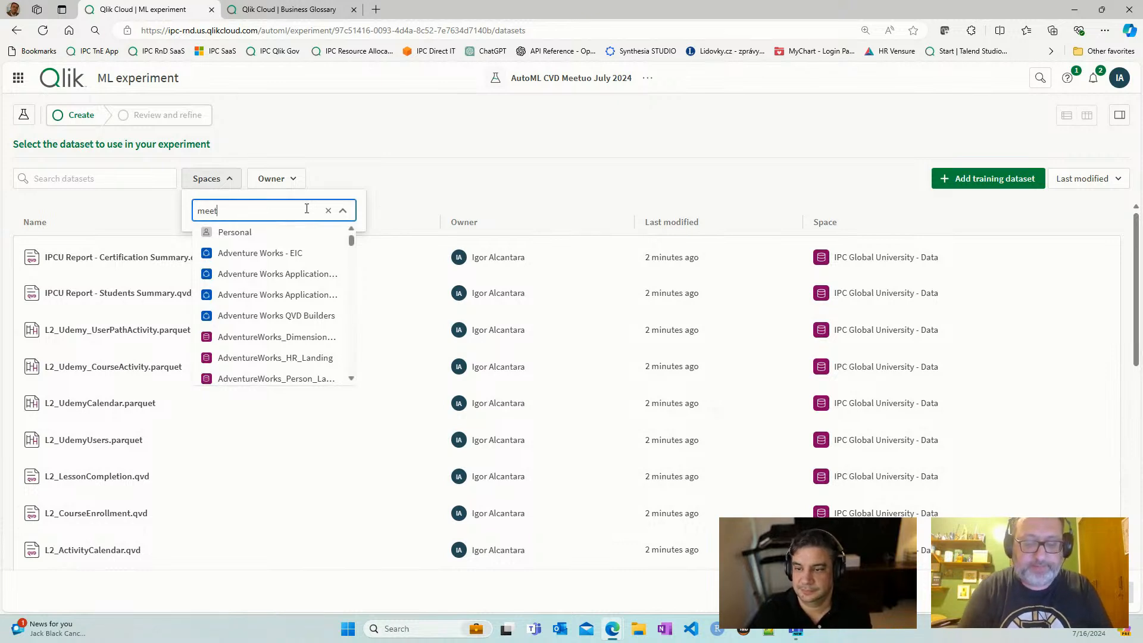
key("BackSpace")
key("BackSpace")
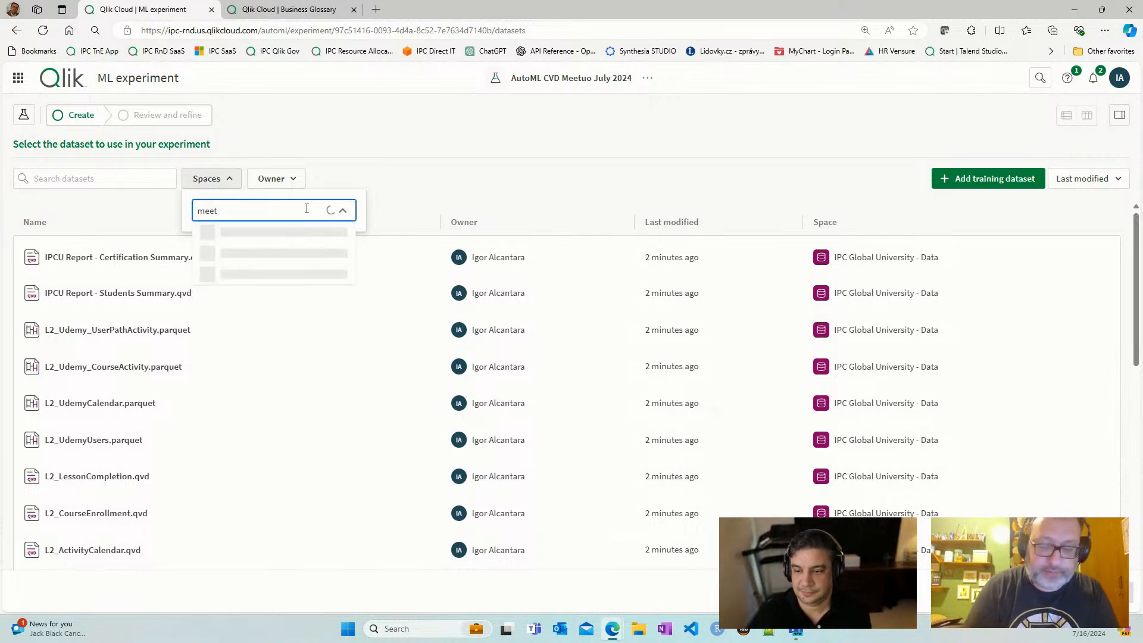
type("up")
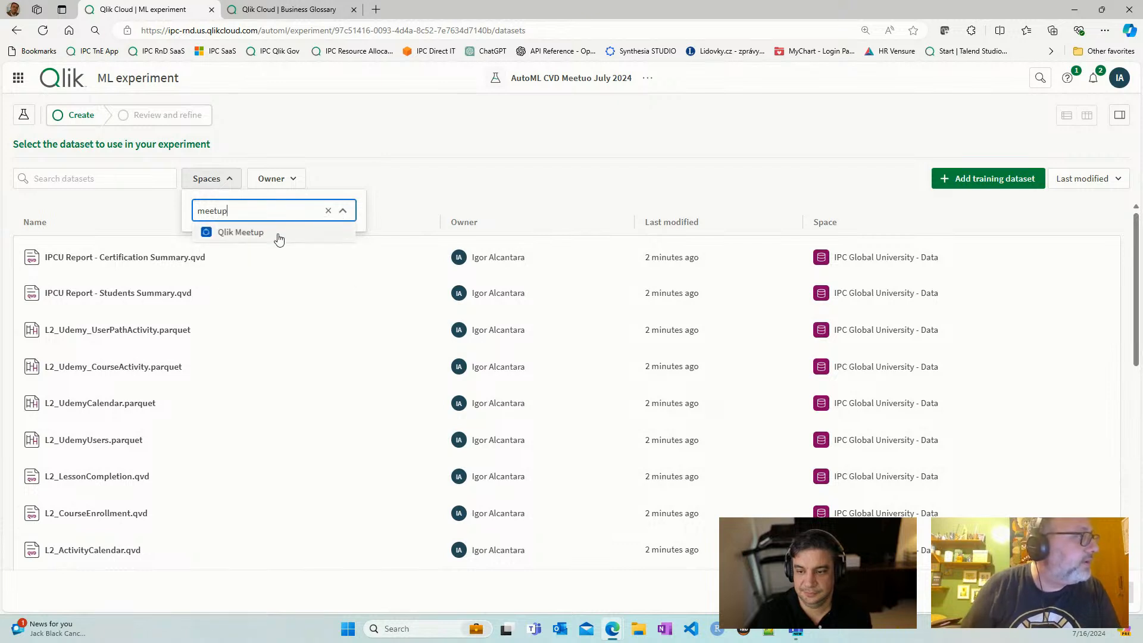
left_click(277, 236)
- Search the datasets for "StudyData" and choose L1_Framingham_StudyData.parquet as the training data
left_click(136, 177)
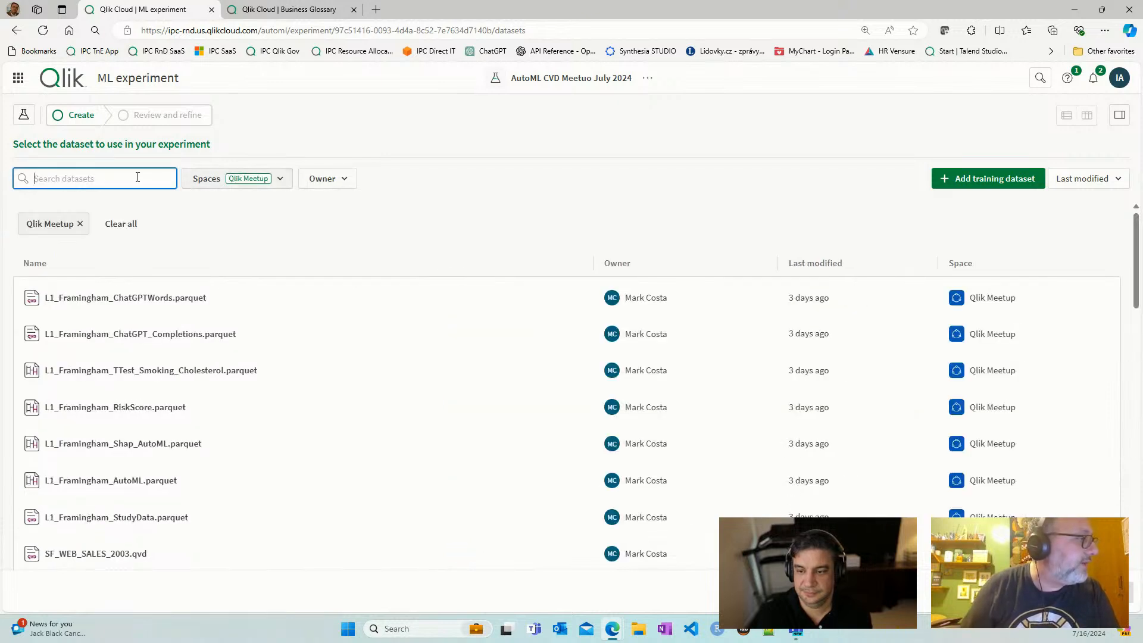
type("Study")
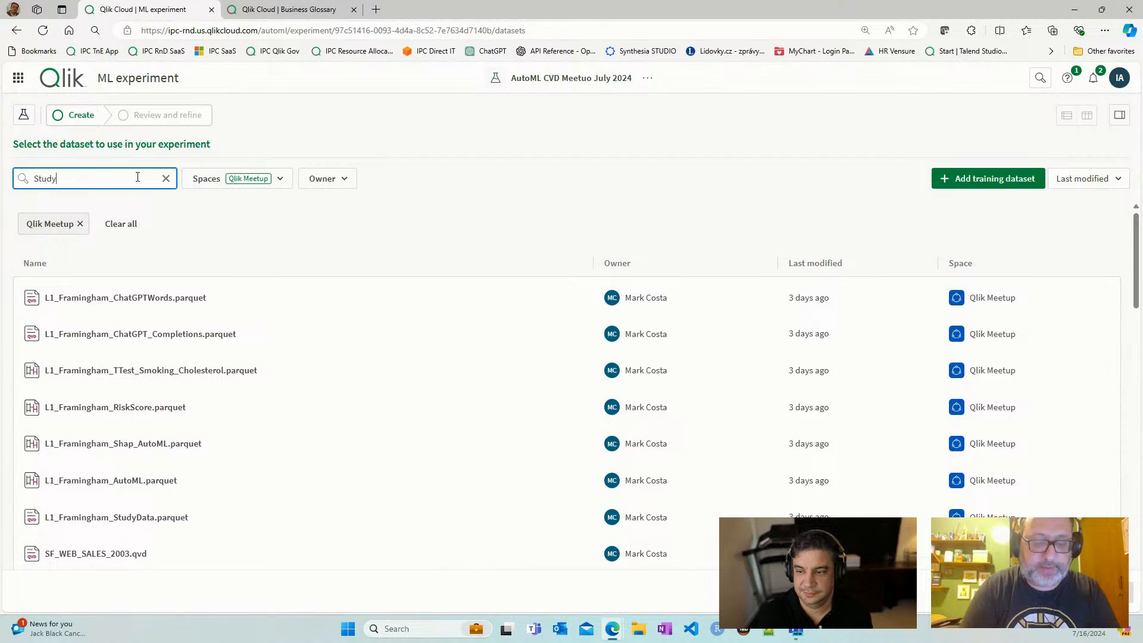
type("Date")
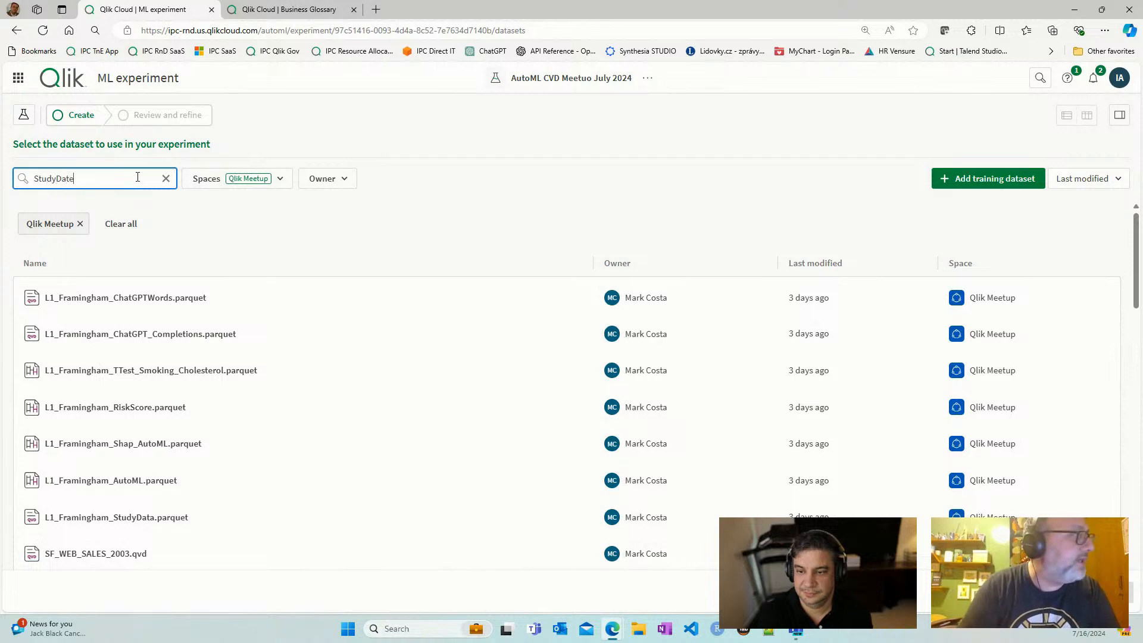
key("BackSpace")
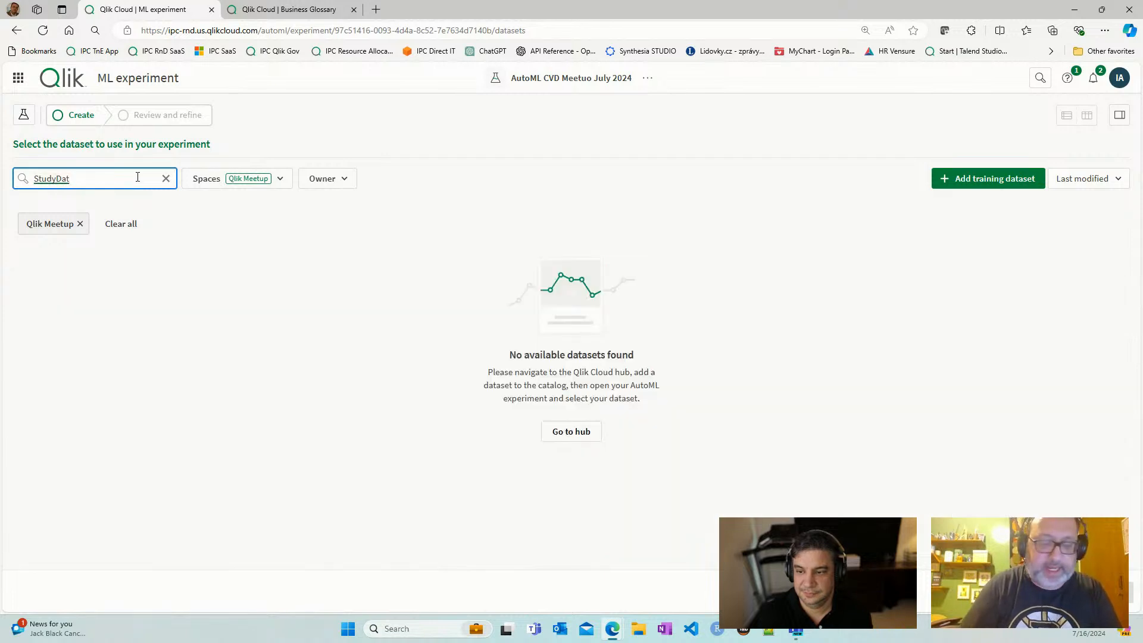
type("a")
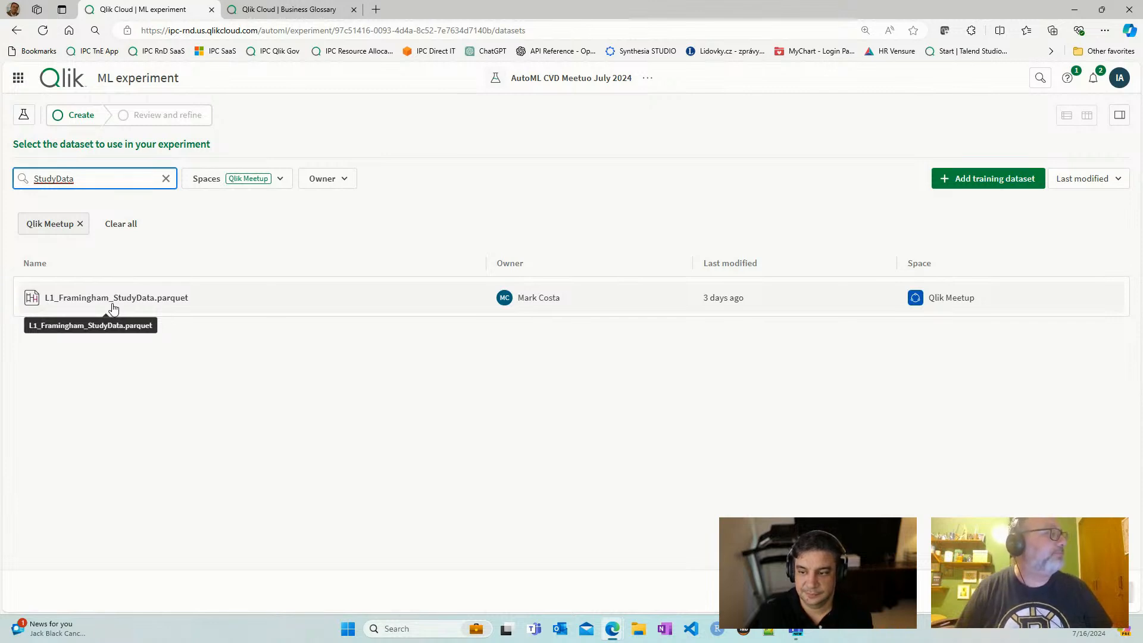
left_click(112, 307)
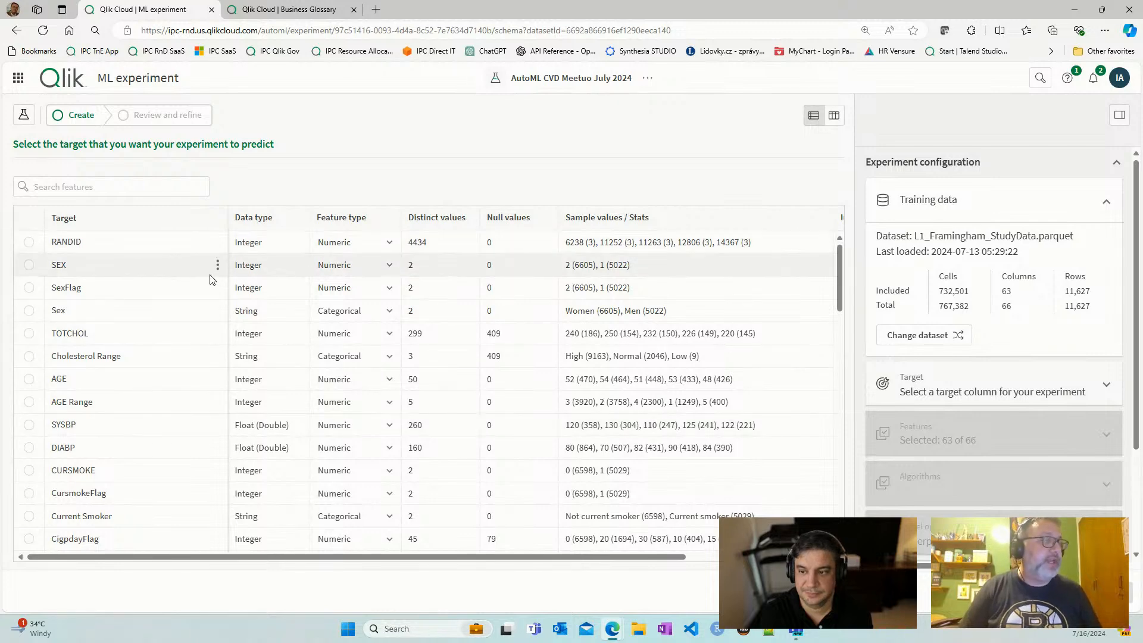
- Change the feature type of EducFlag to Categorical
left_click_drag(835, 297, 844, 421)
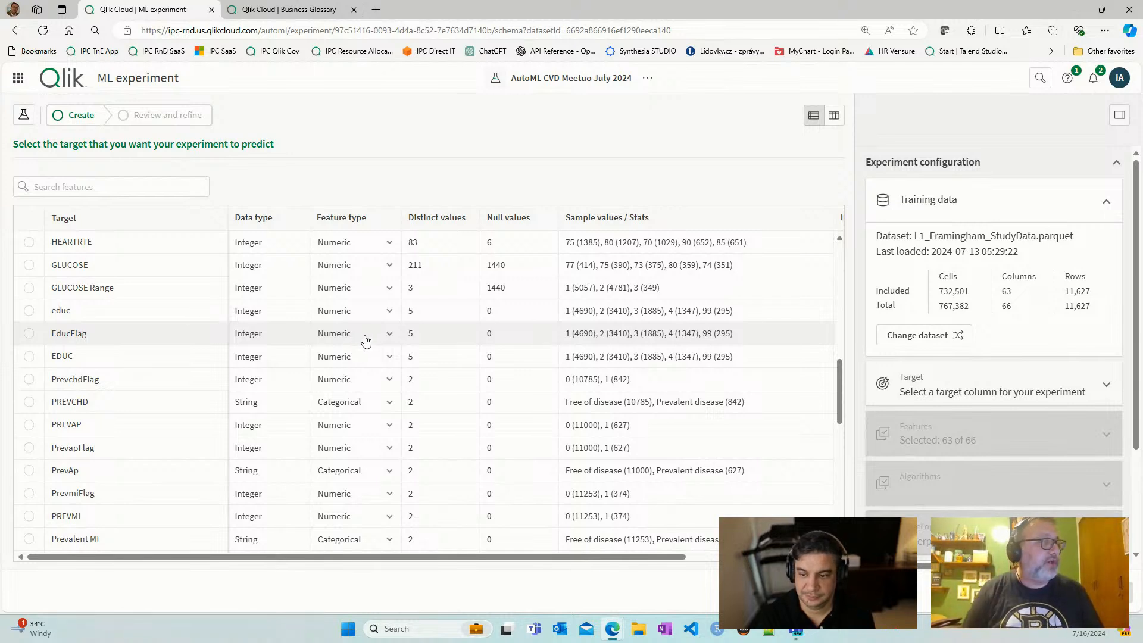
left_click(388, 336)
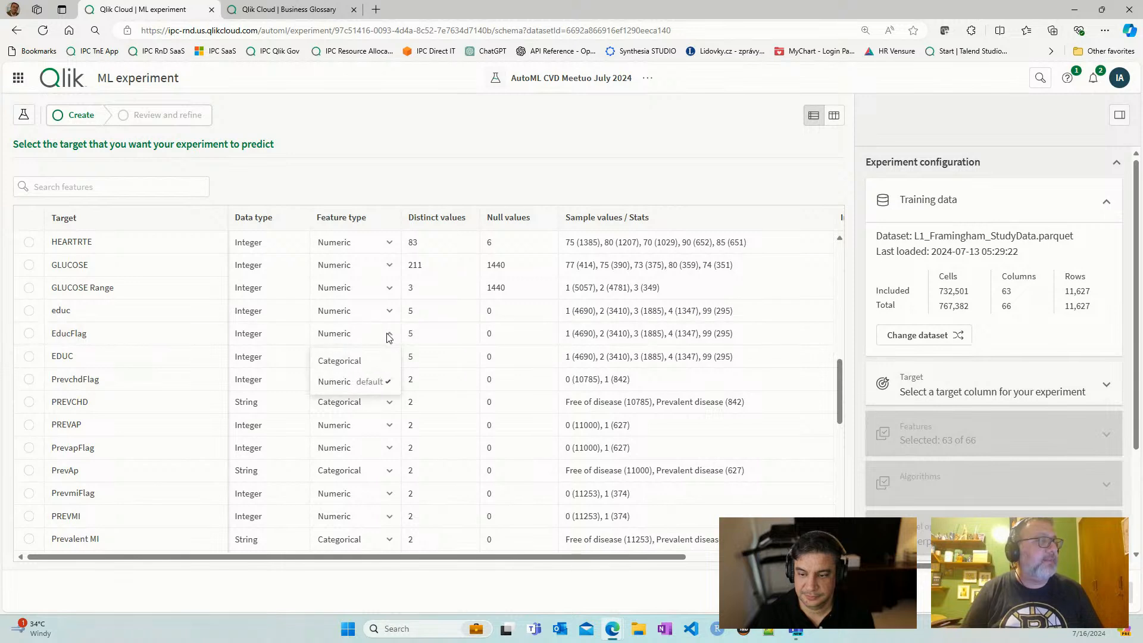
left_click(337, 362)
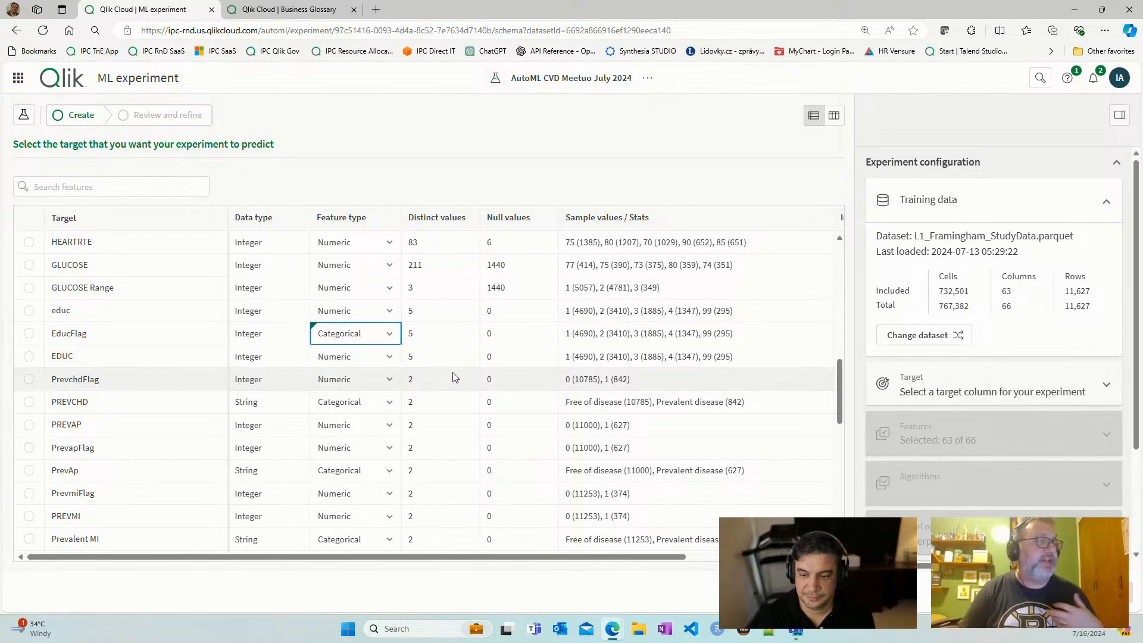
- Review the feature types, distinct values and null values of the columns from EducFlag down to TIMEHYP, including HDLC and LDLC
scroll(376, 369, "down", 3)
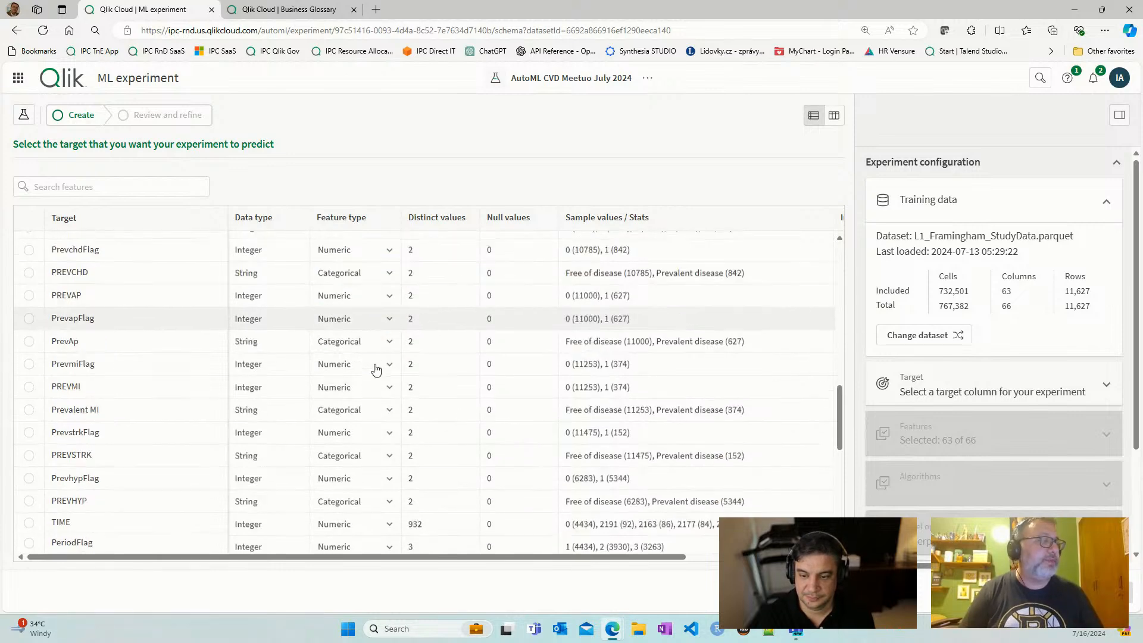
scroll(376, 369, "up", 4)
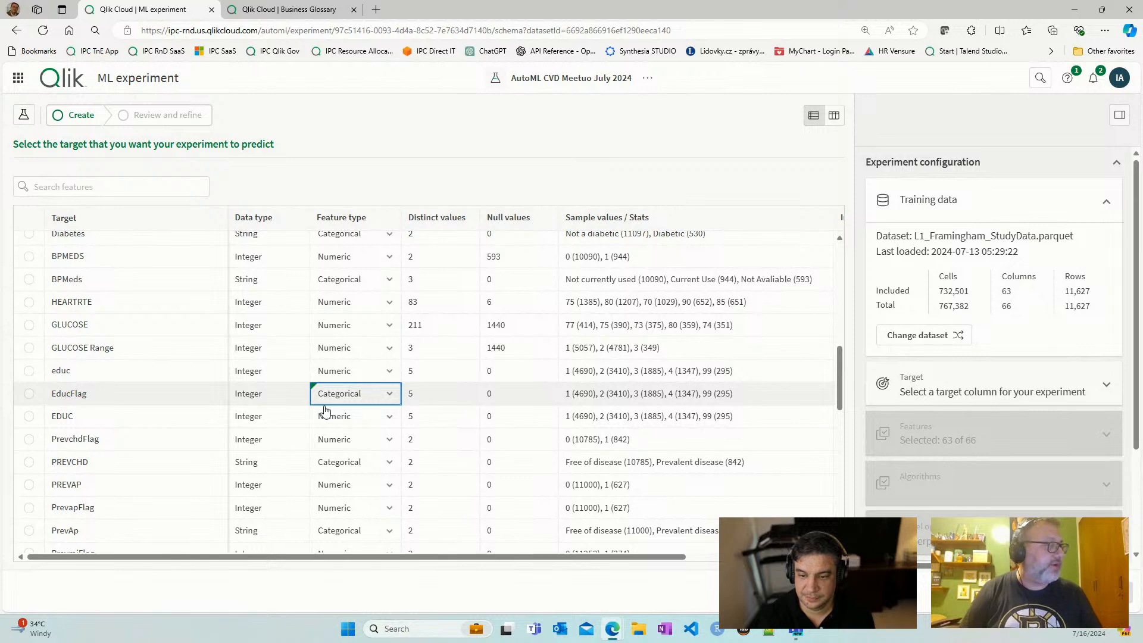
scroll(145, 433, "down", 2)
scroll(146, 432, "down", 2)
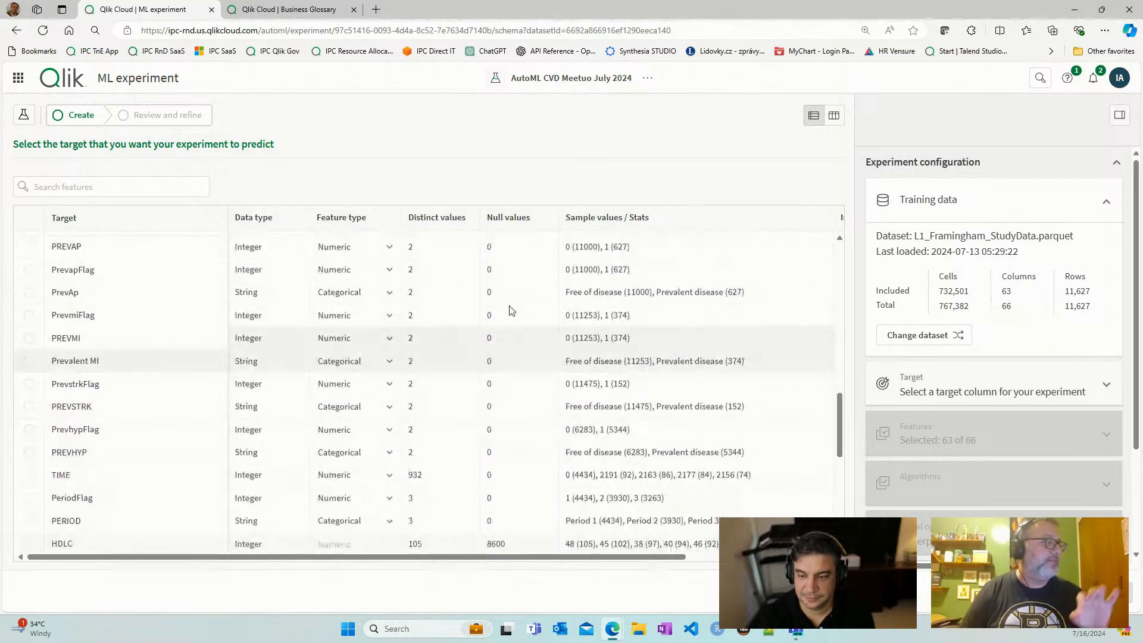
scroll(173, 430, "down", 3)
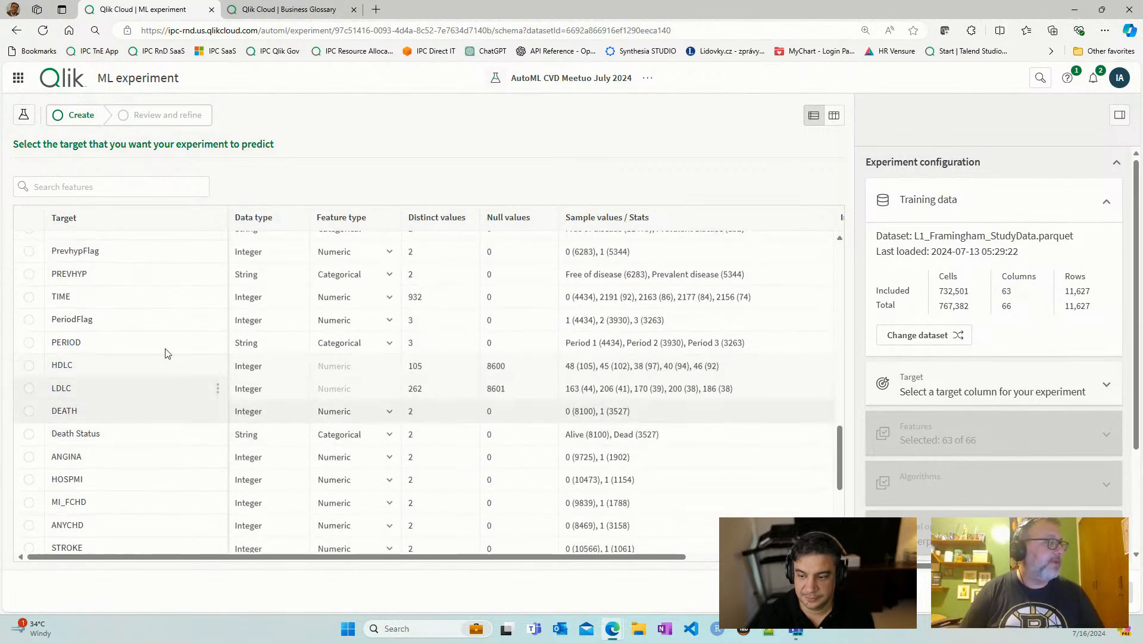
scroll(160, 329, "down", 4)
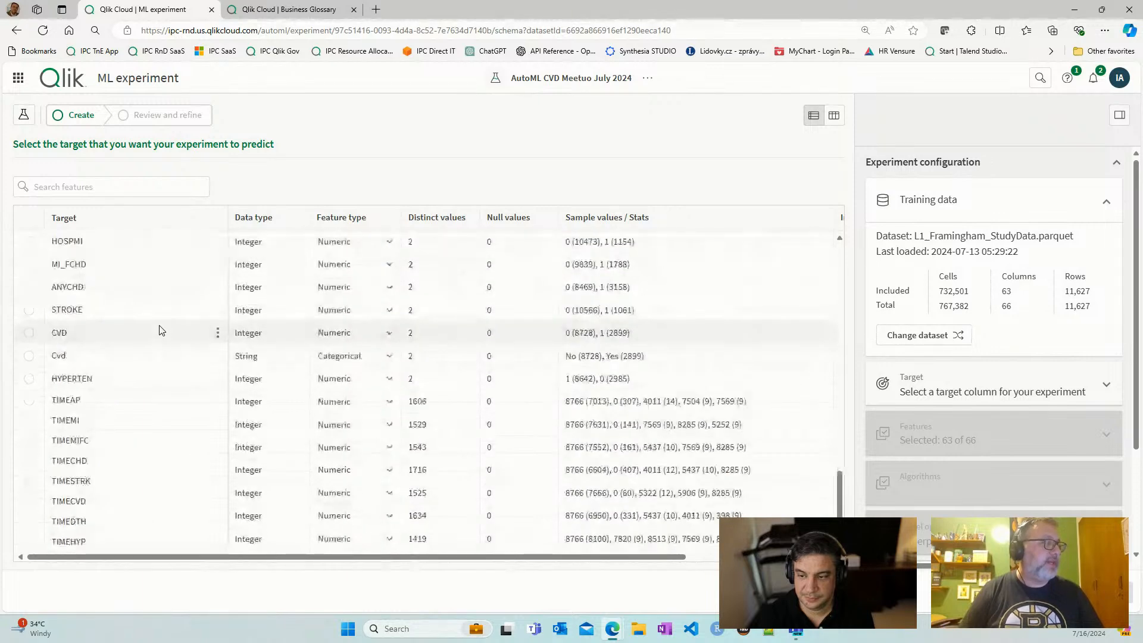
scroll(146, 484, "up", 5)
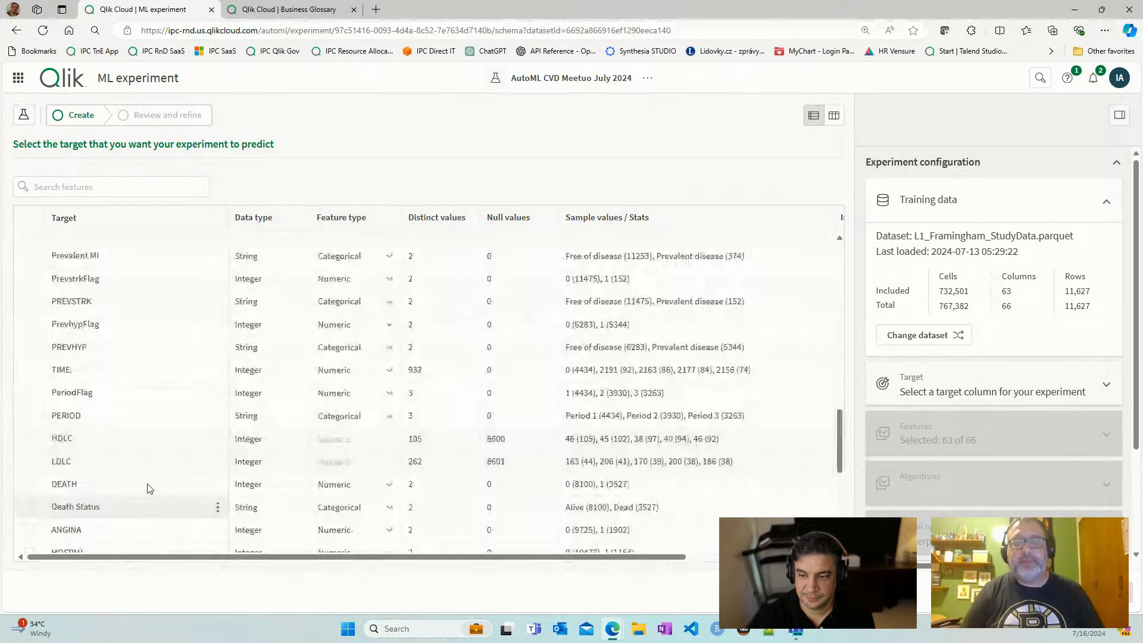
scroll(149, 489, "up", 1)
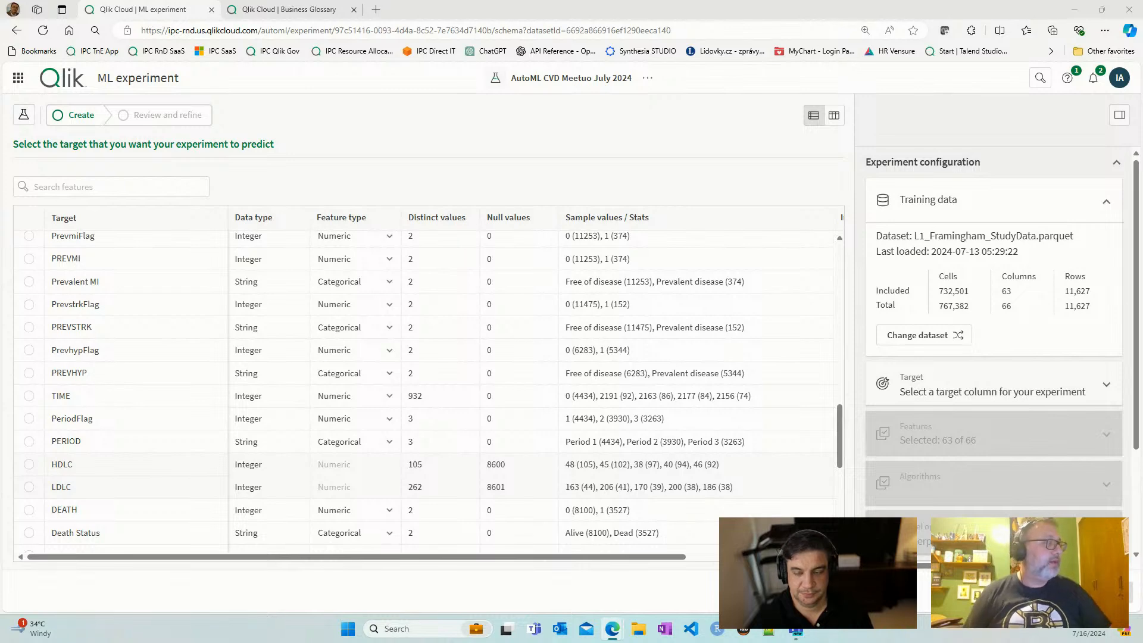
- Set the categorical Cvd column with Yes/No values as the experiment's prediction target
scroll(137, 440, "down", 2)
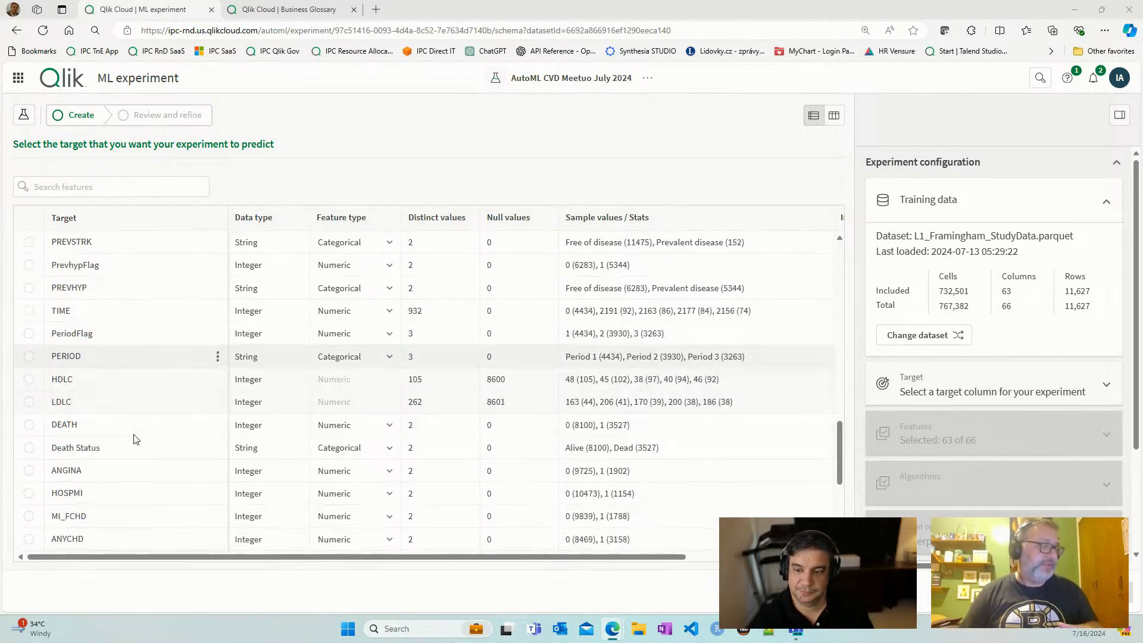
scroll(133, 439, "down", 3)
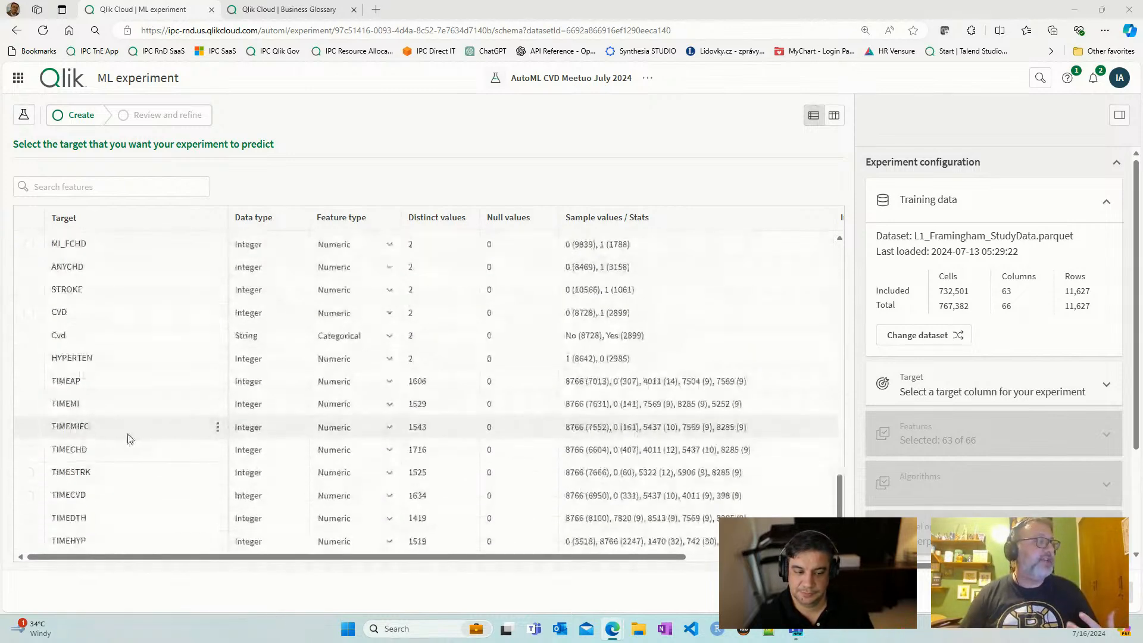
scroll(130, 439, "down", 2)
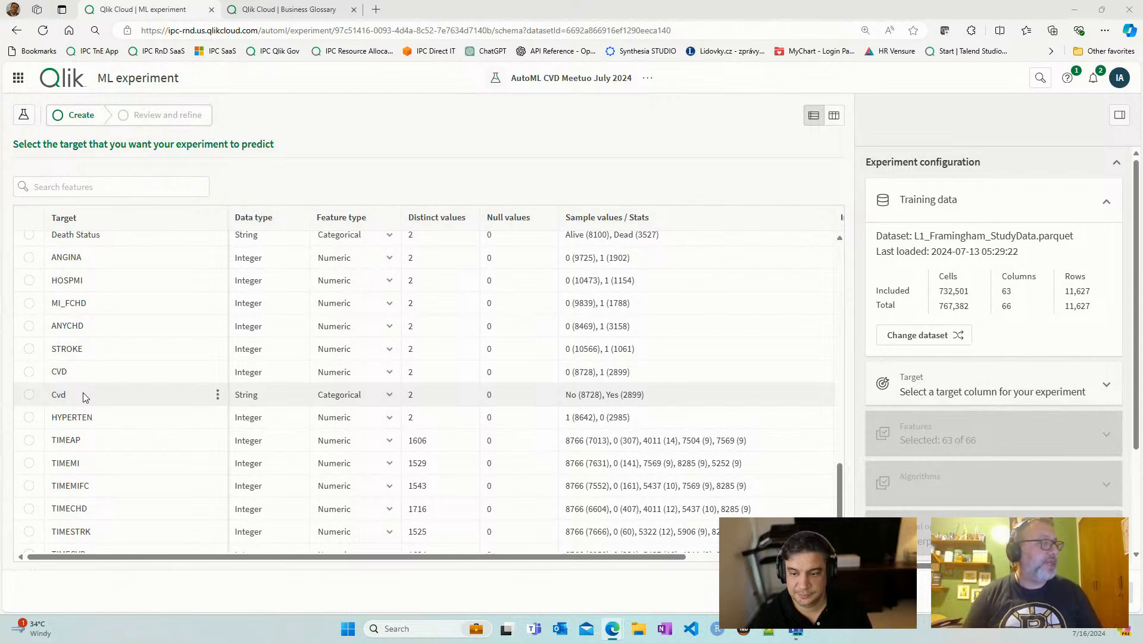
left_click(29, 398)
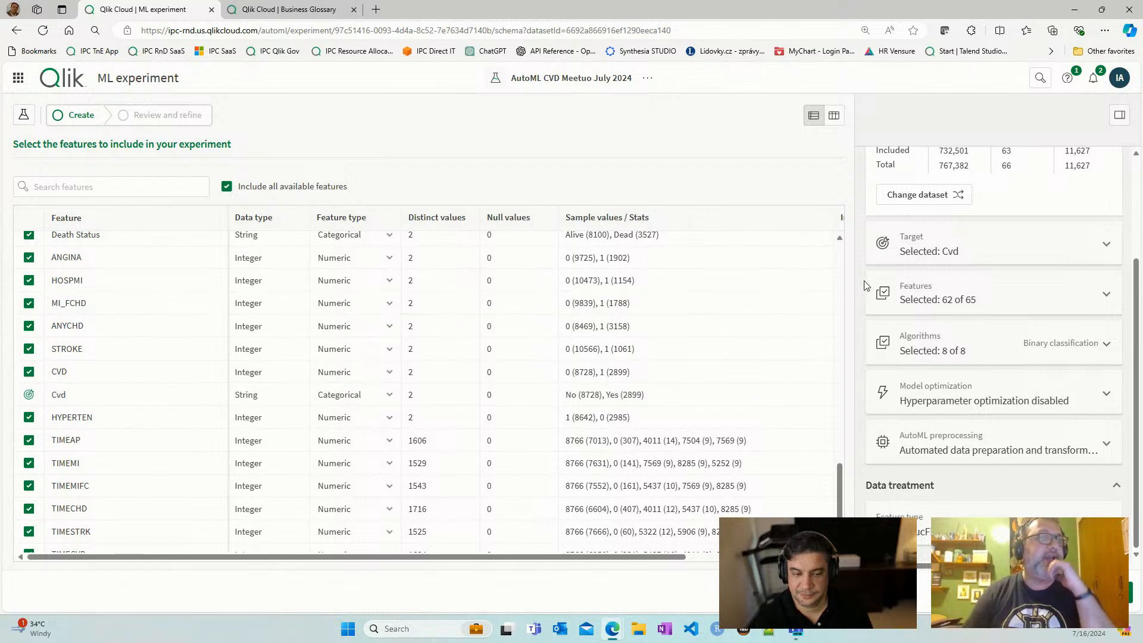
- Exclude the RANDID, SEX and SexFlag columns from the experiment's features
scroll(953, 285, "up", 1)
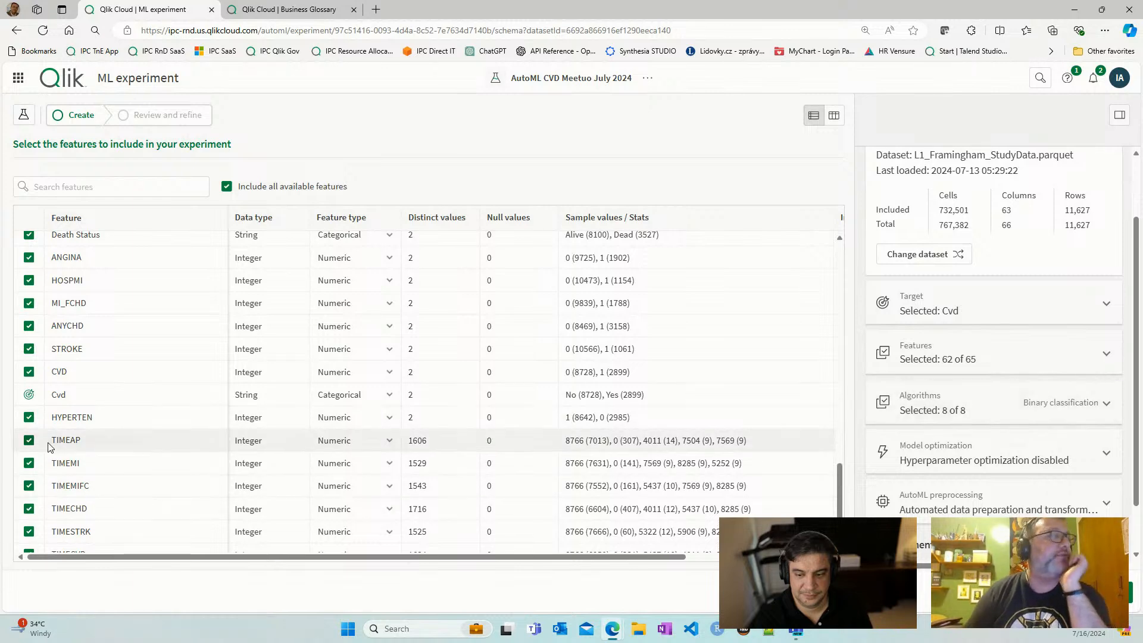
scroll(119, 396, "up", 3)
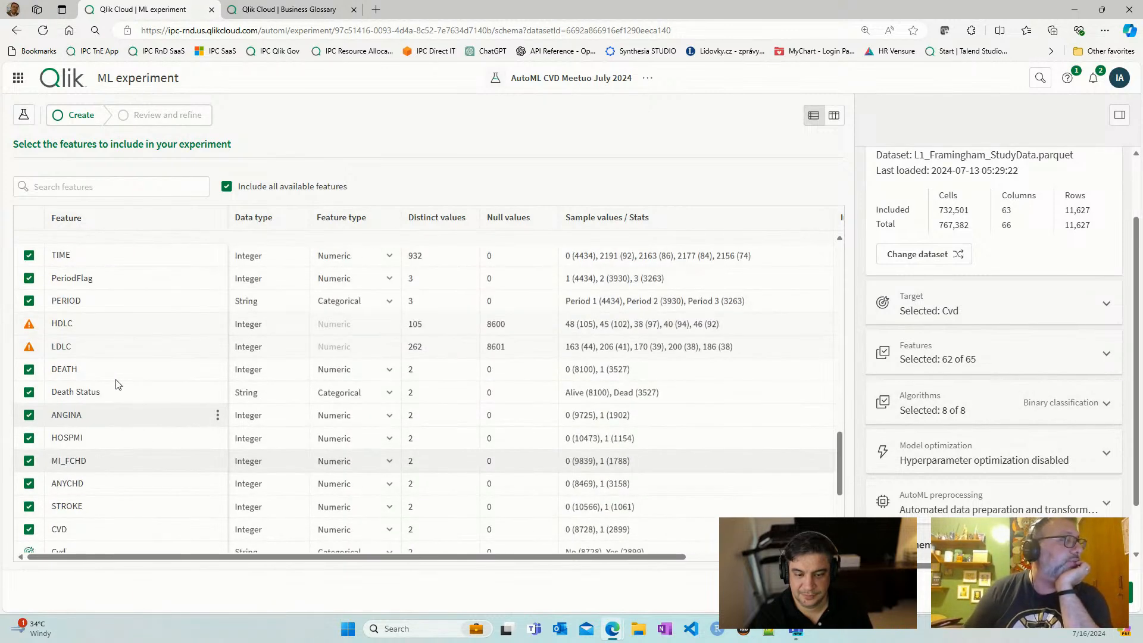
scroll(107, 381, "up", 2)
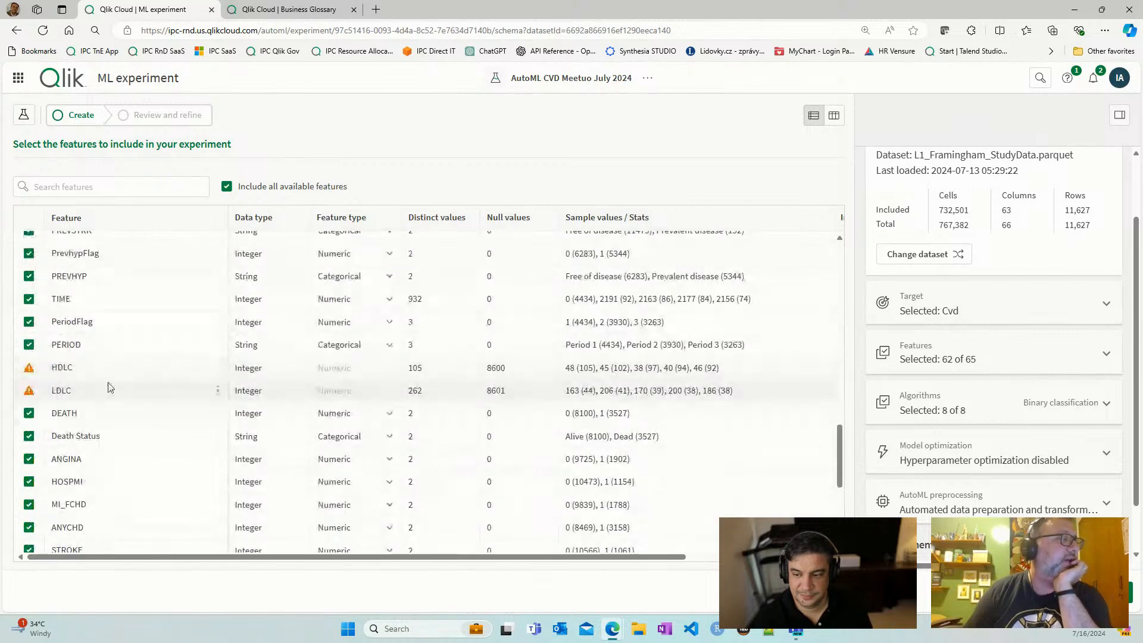
scroll(142, 387, "up", 20)
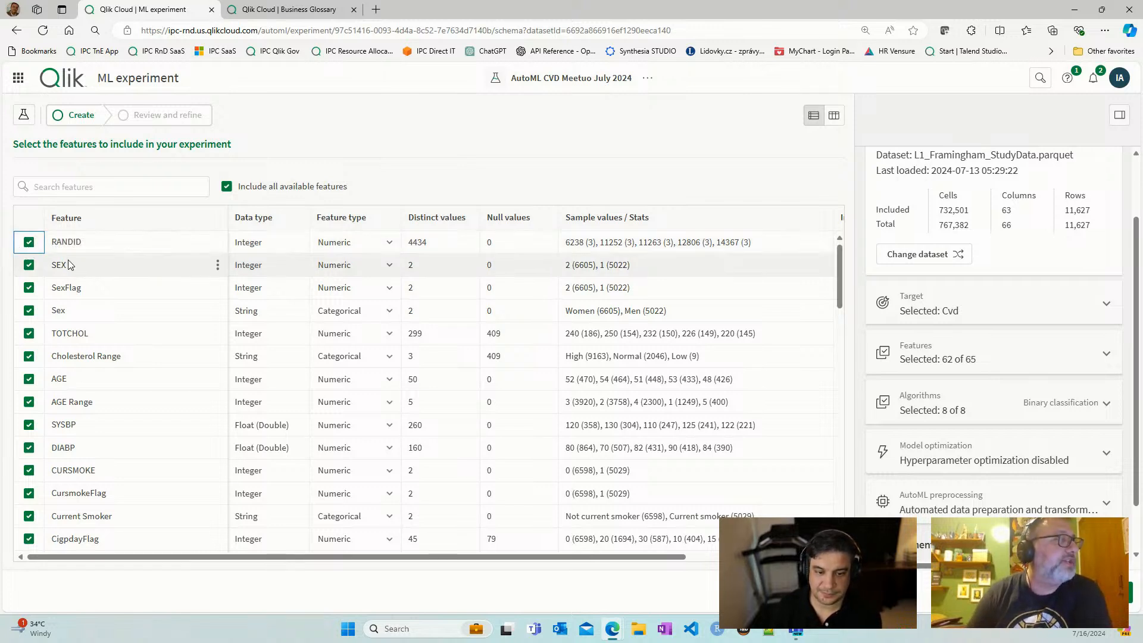
left_click(29, 241)
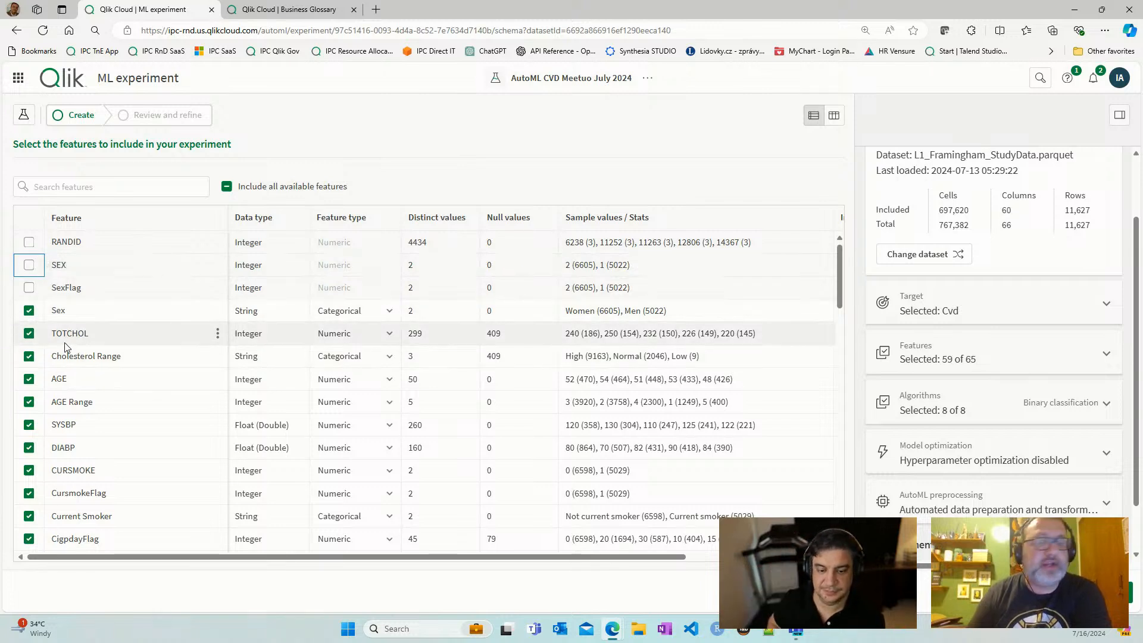
- Exclude the TOTCHOL, CursmokeFlag and CURSMOKE columns from the experiment's features
scroll(67, 345, "down", 1)
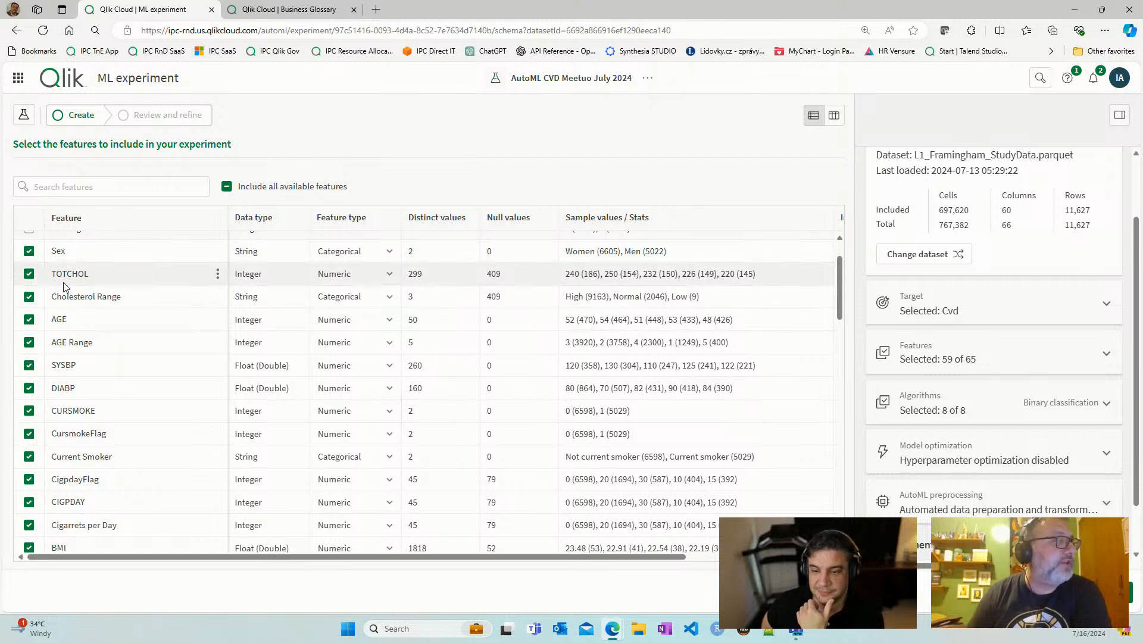
left_click(28, 275)
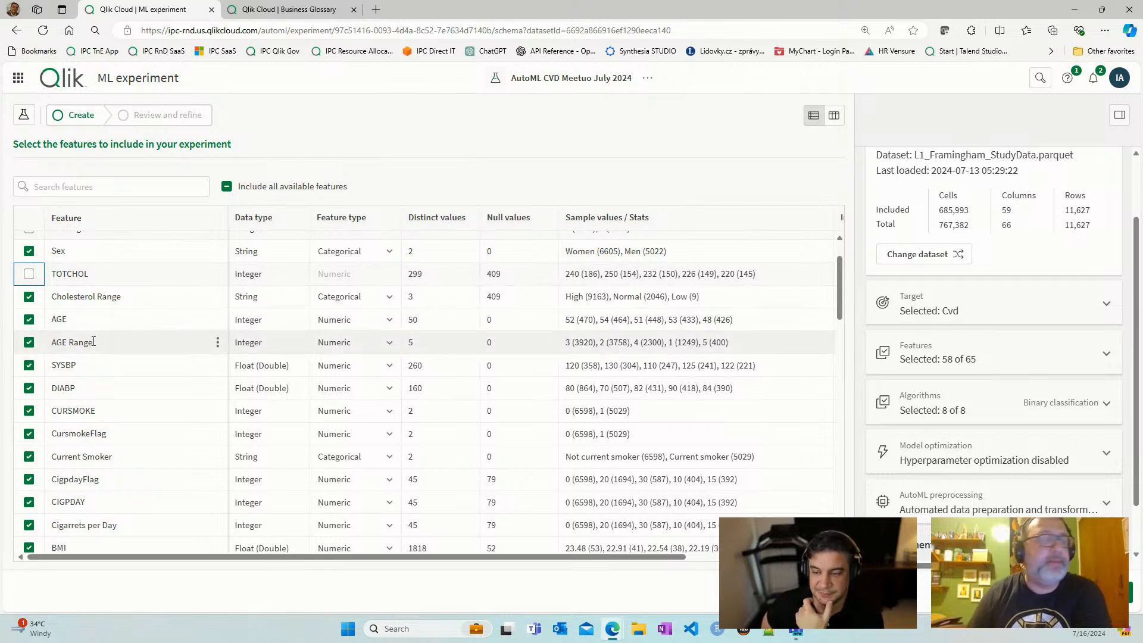
scroll(114, 387, "down", 1)
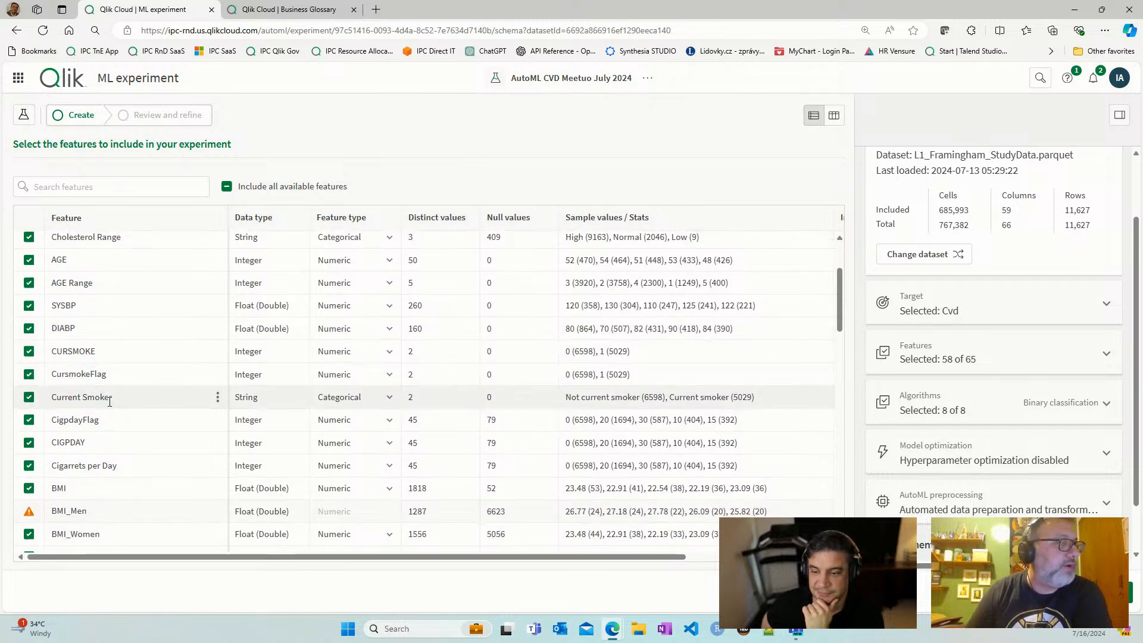
left_click(28, 374)
left_click(29, 351)
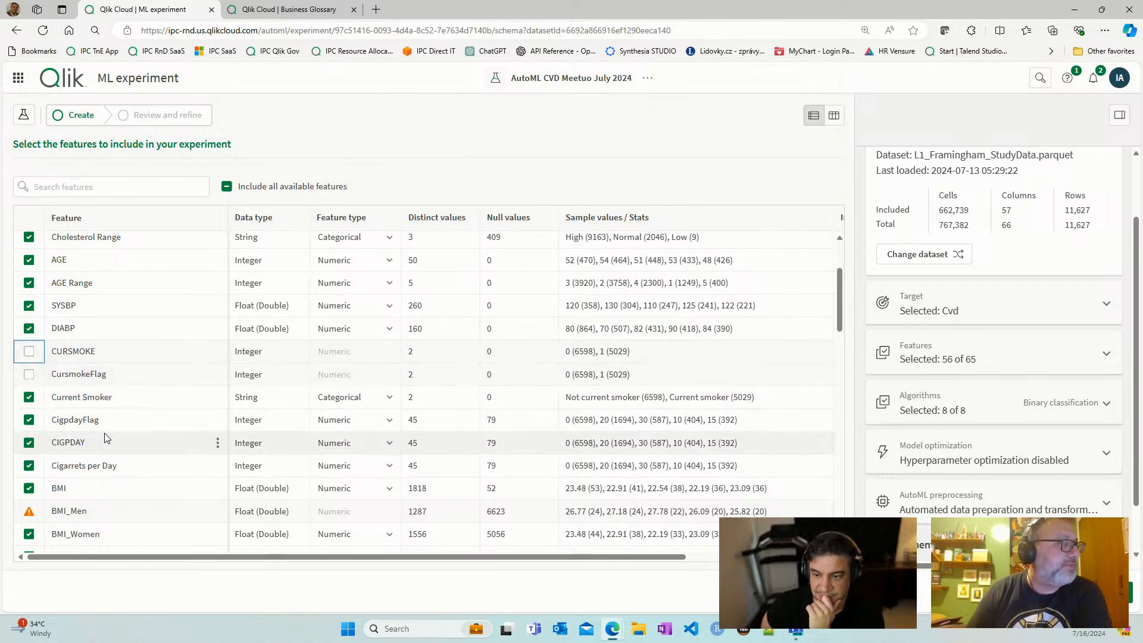
scroll(106, 438, "down", 2)
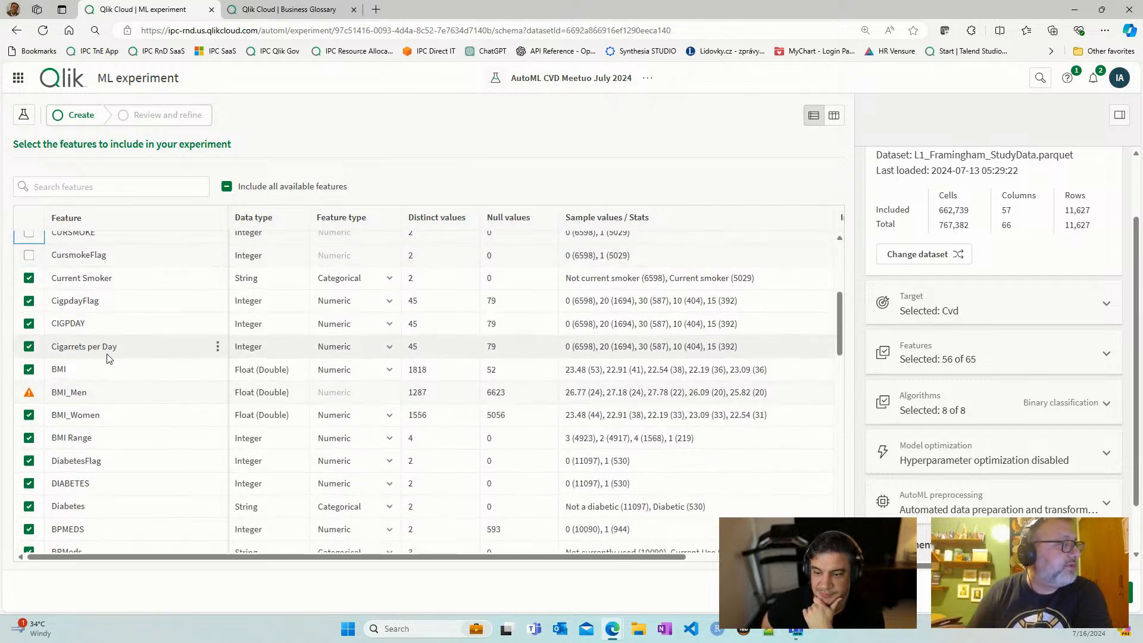
- Exclude the CIGPDAY, BMI_Women, DIABETES and DiabetesFlag columns from the experiment's features
left_click(28, 323)
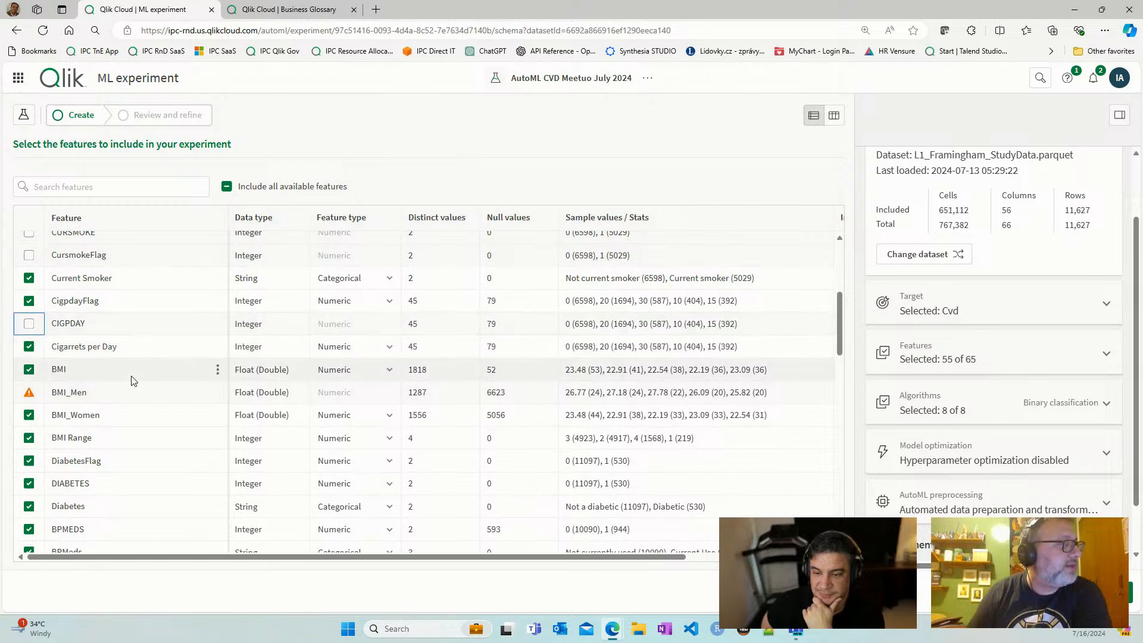
scroll(131, 375, "down", 3)
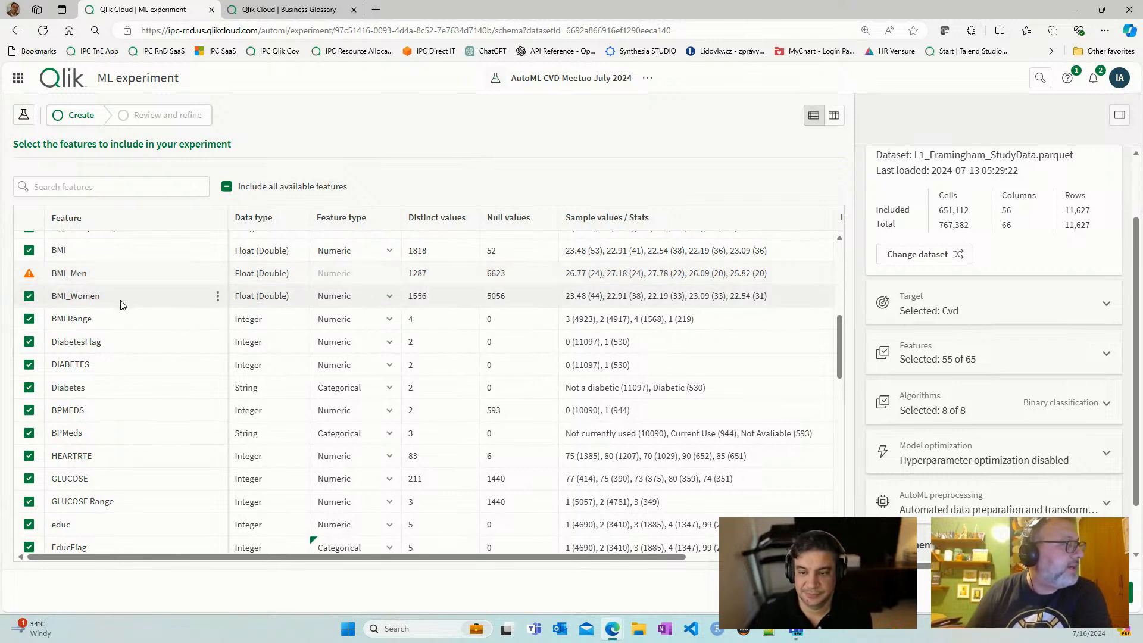
left_click(28, 296)
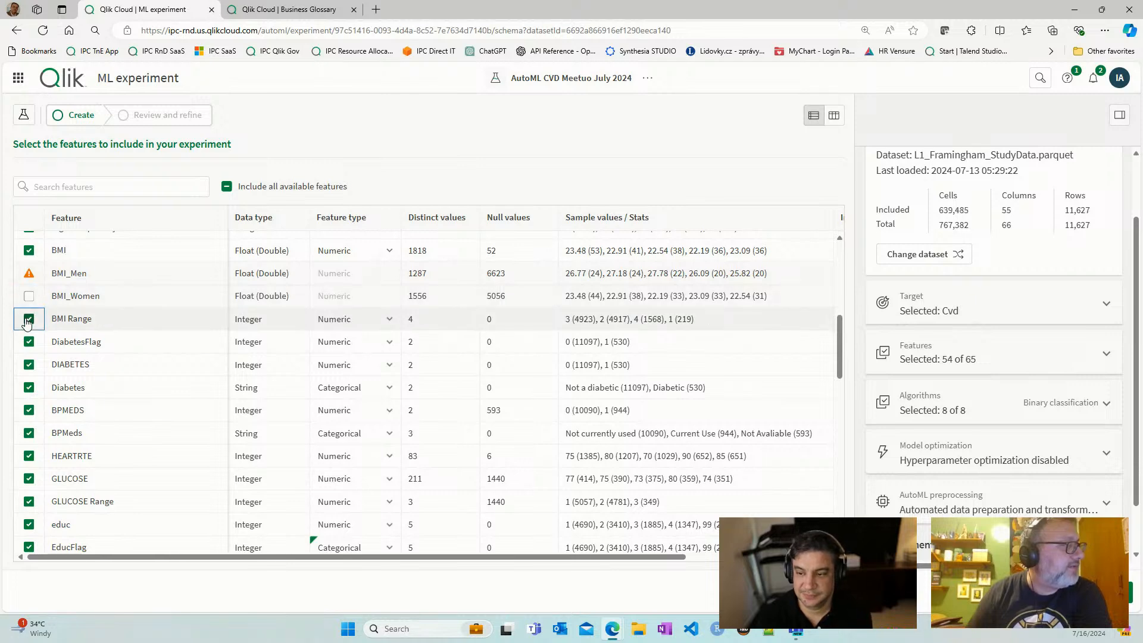
scroll(141, 350, "down", 1)
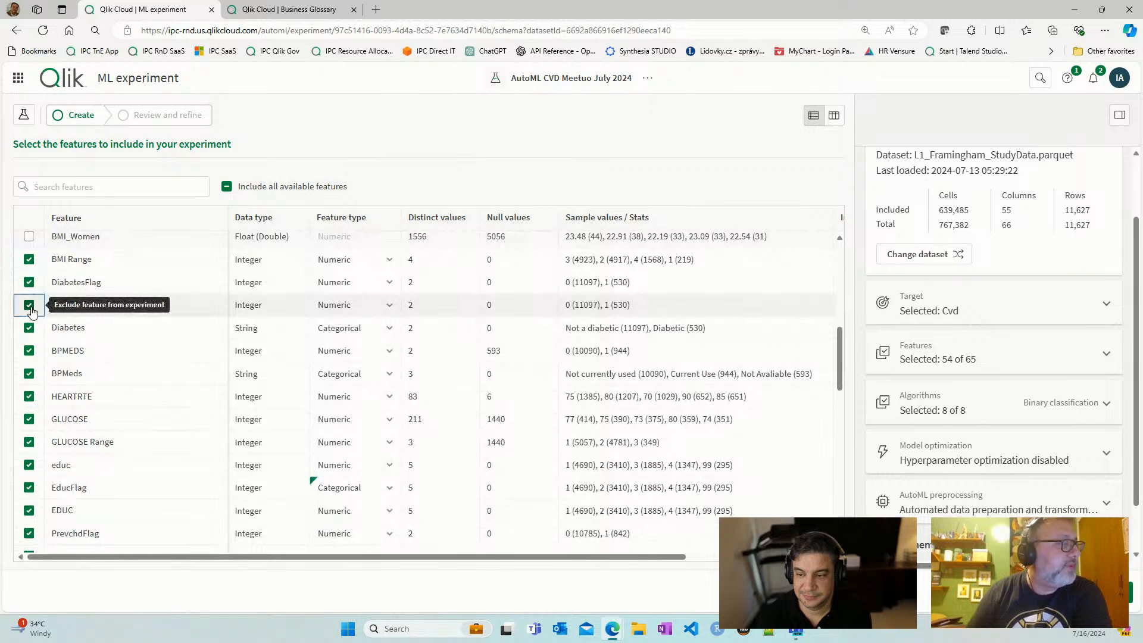
left_click(30, 308)
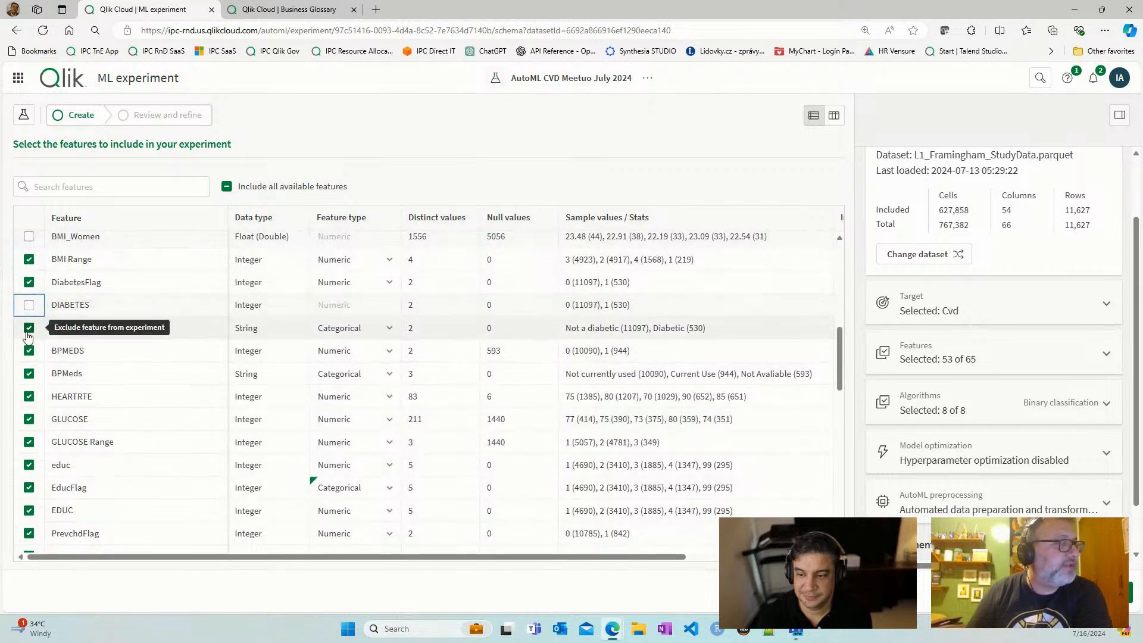
left_click(29, 283)
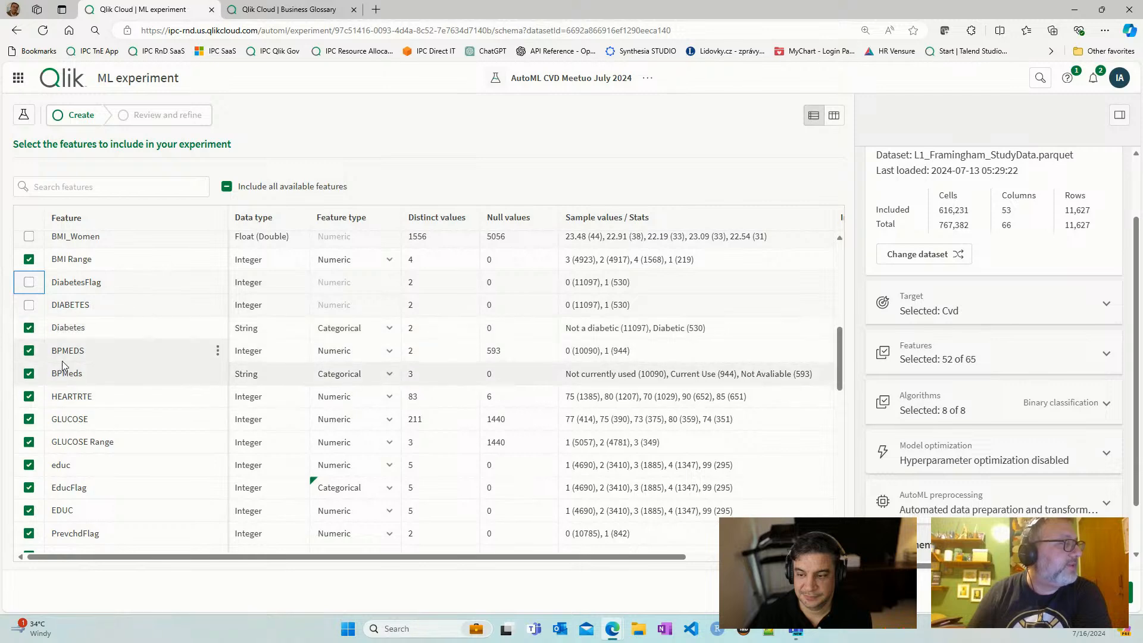
- Exclude the EducFlag and EDUC columns from the experiment, keeping the lowercase educ column
scroll(63, 361, "down", 4)
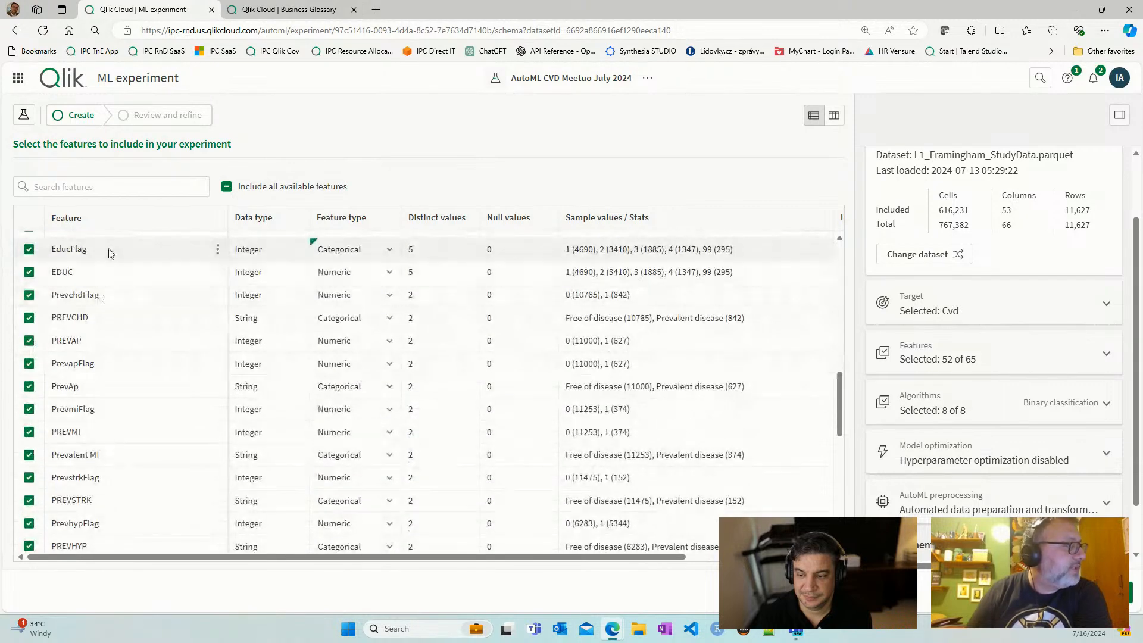
scroll(109, 250, "up", 1)
scroll(131, 298, "up", 2)
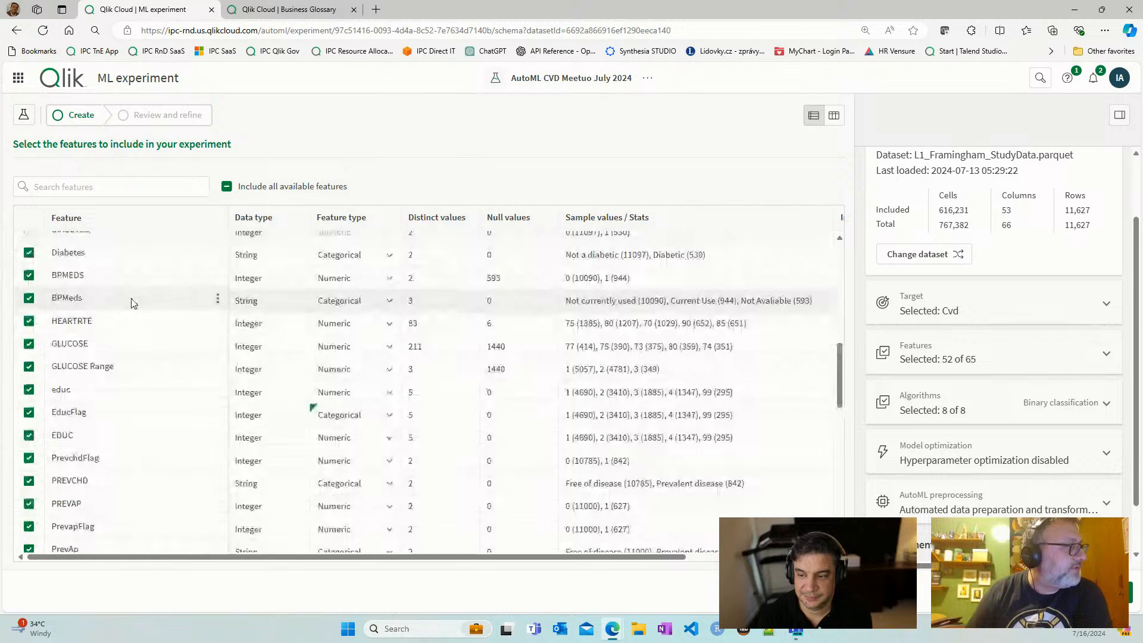
scroll(125, 417, "down", 1)
scroll(117, 396, "down", 3)
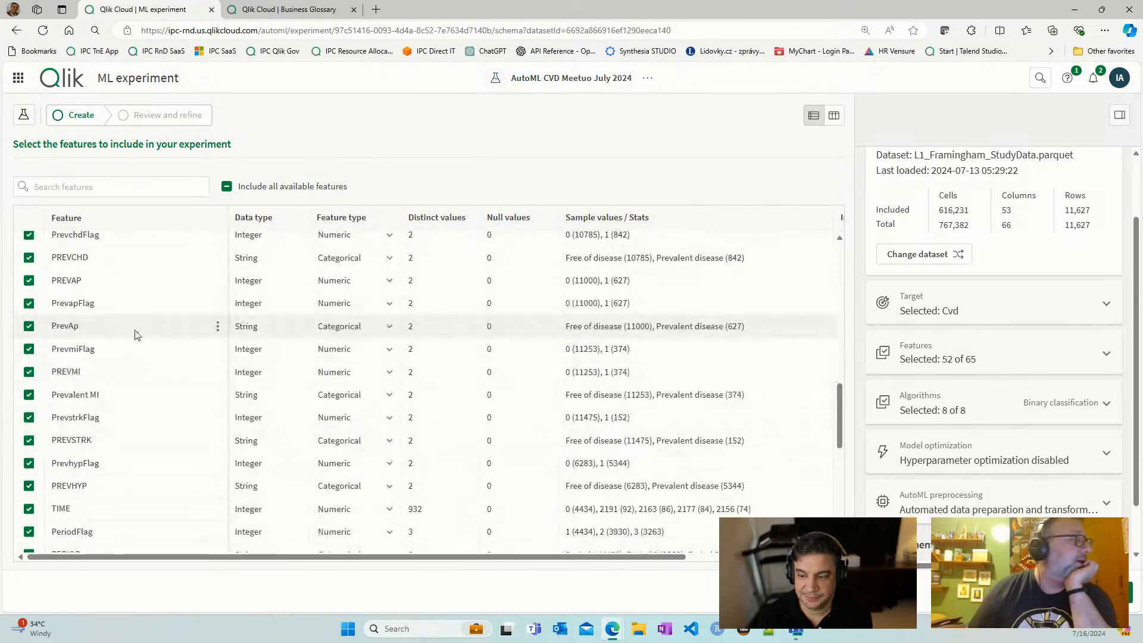
scroll(134, 327, "up", 1)
scroll(136, 306, "up", 1)
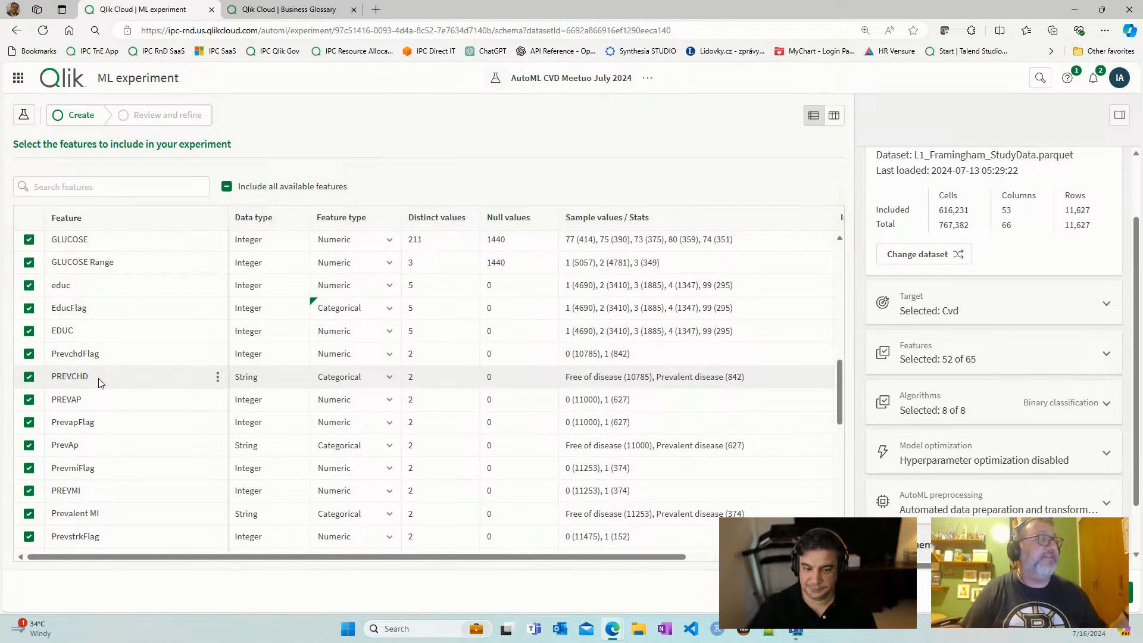
left_click(29, 308)
left_click(28, 332)
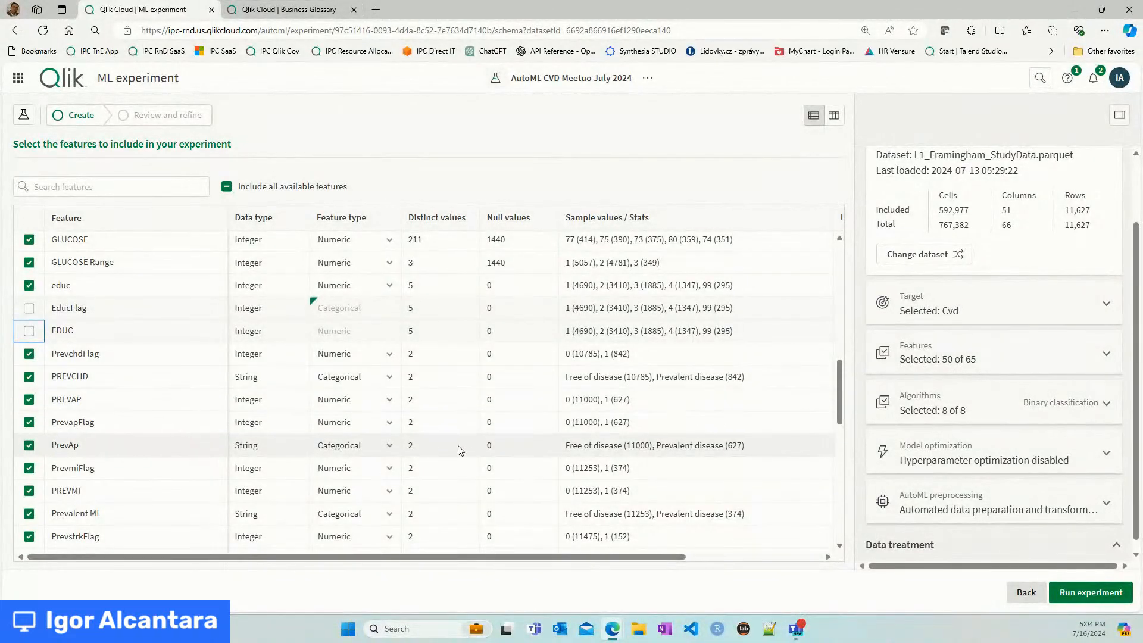
- Exclude the TIME, PERIOD and PeriodFlag columns from the experiment's features
scroll(166, 427, "down", 1)
scroll(166, 427, "down", 1)
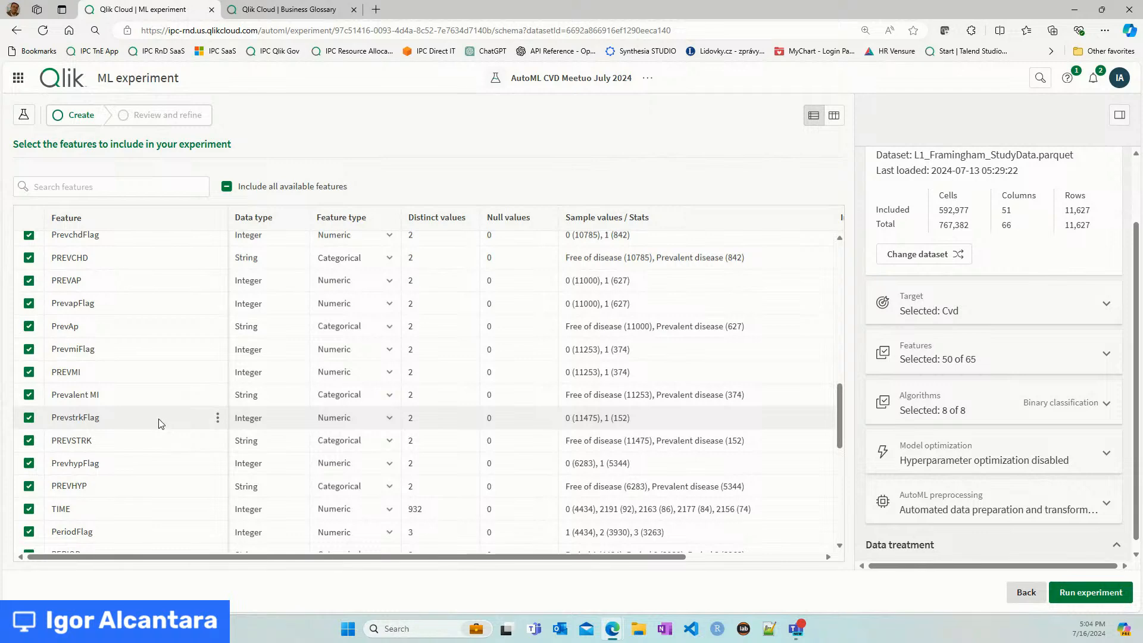
left_click(28, 508)
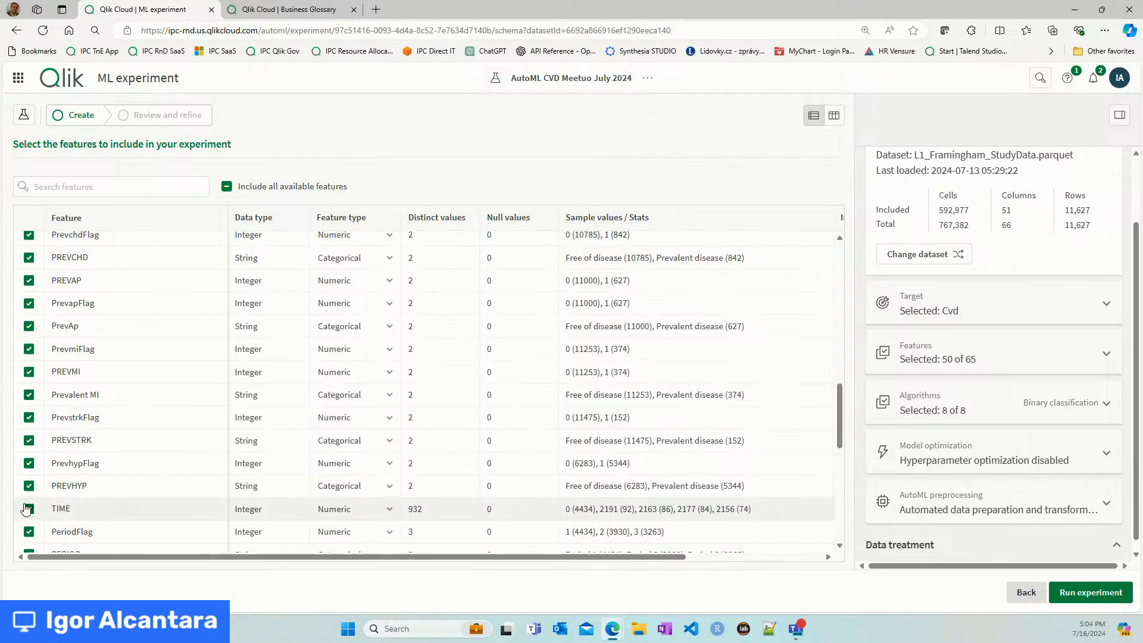
scroll(145, 387, "down", 3)
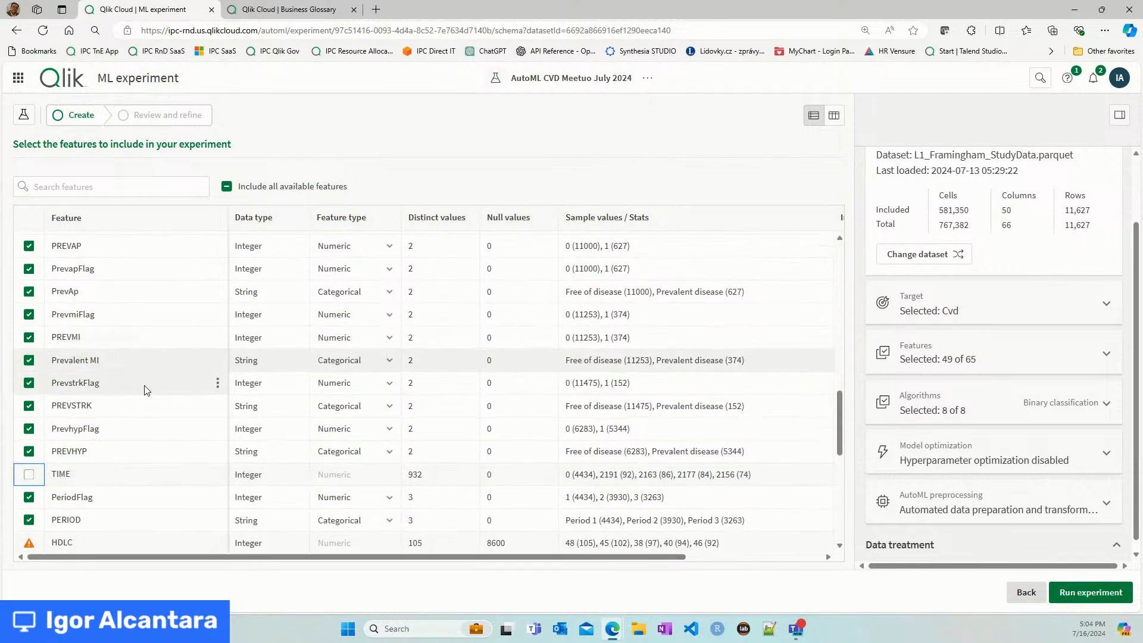
left_click(28, 376)
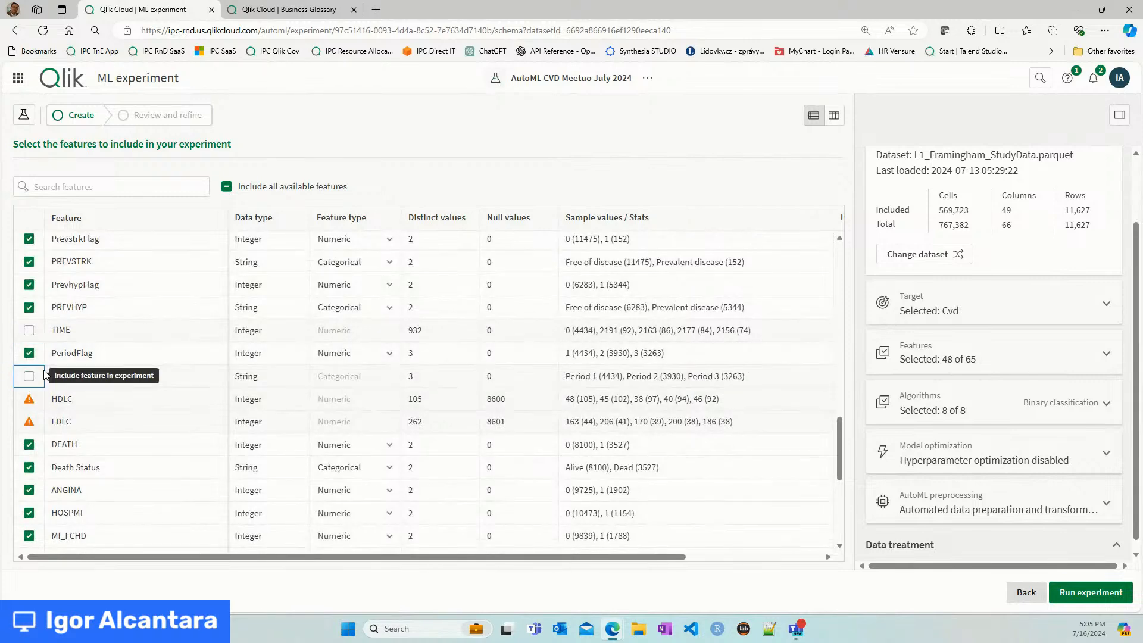
left_click(29, 353)
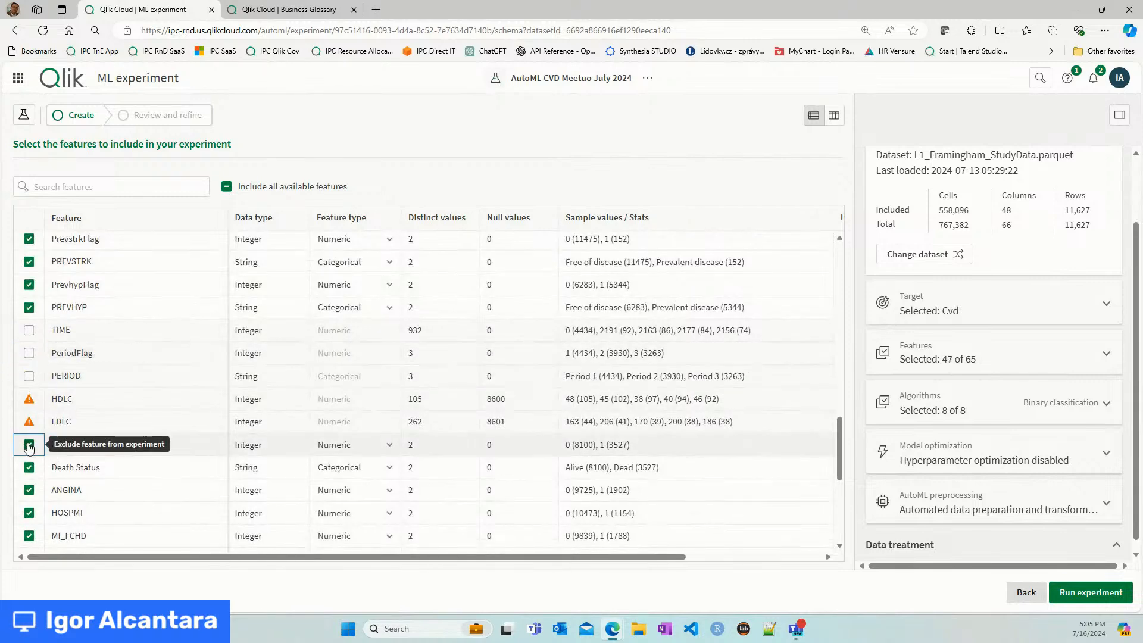
- Exclude the DEATH, Death Status and ANYCHD outcome columns from the experiment's features
left_click(29, 444)
left_click(28, 467)
scroll(152, 419, "down", 1)
scroll(151, 419, "down", 3)
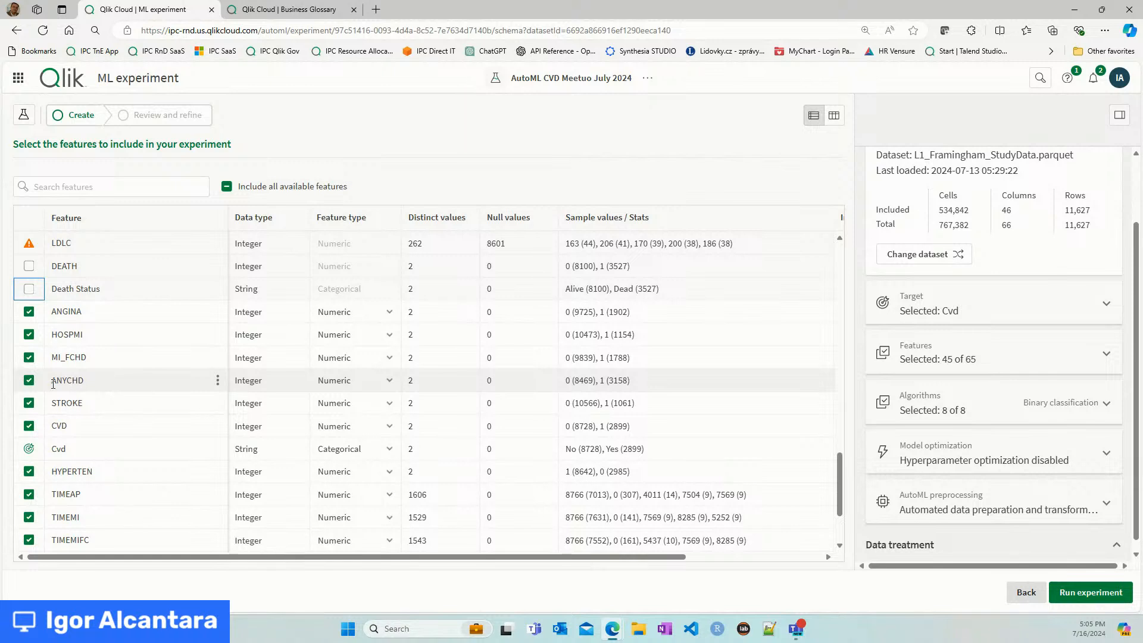
left_click(30, 381)
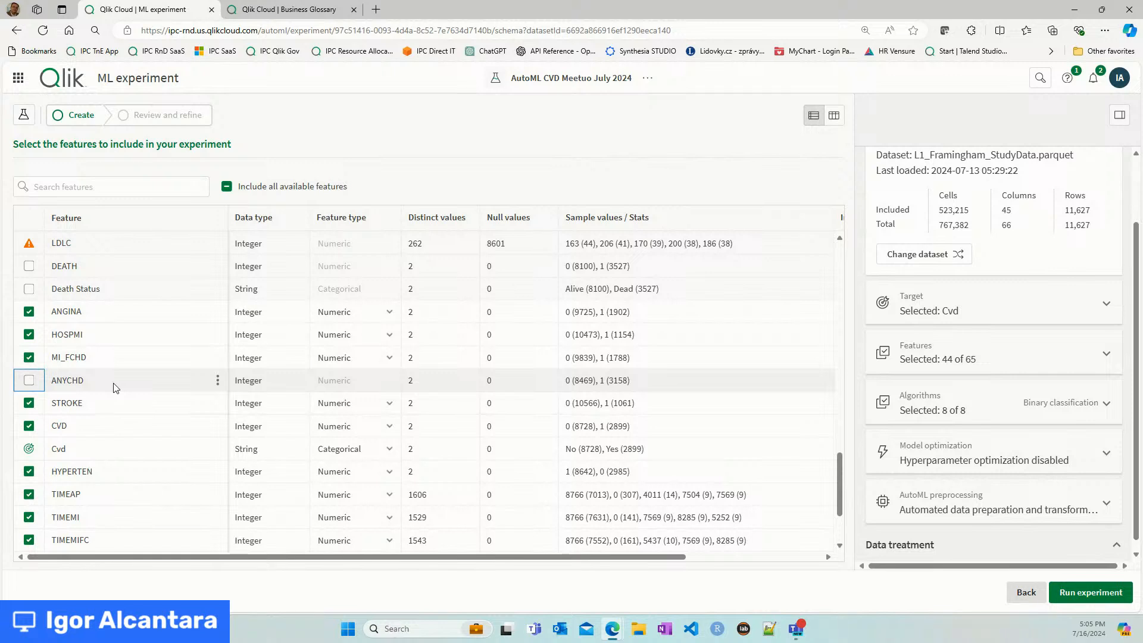
- Exclude all the time-to-event columns: TIMEAP, TIMEMI, TIMEMIFC, TIMECHD, TIMESTRK, TIMECVD, TIMEDTH and TIMEHYP
scroll(117, 388, "down", 3)
scroll(111, 390, "down", 1)
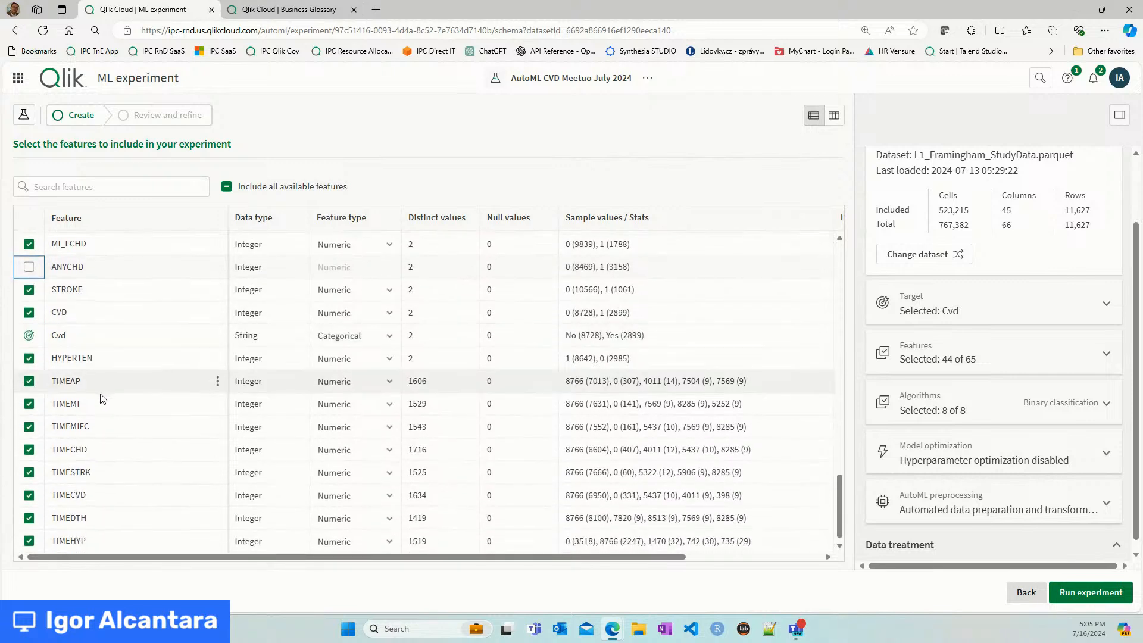
left_click(29, 381)
left_click(28, 540)
left_click(28, 518)
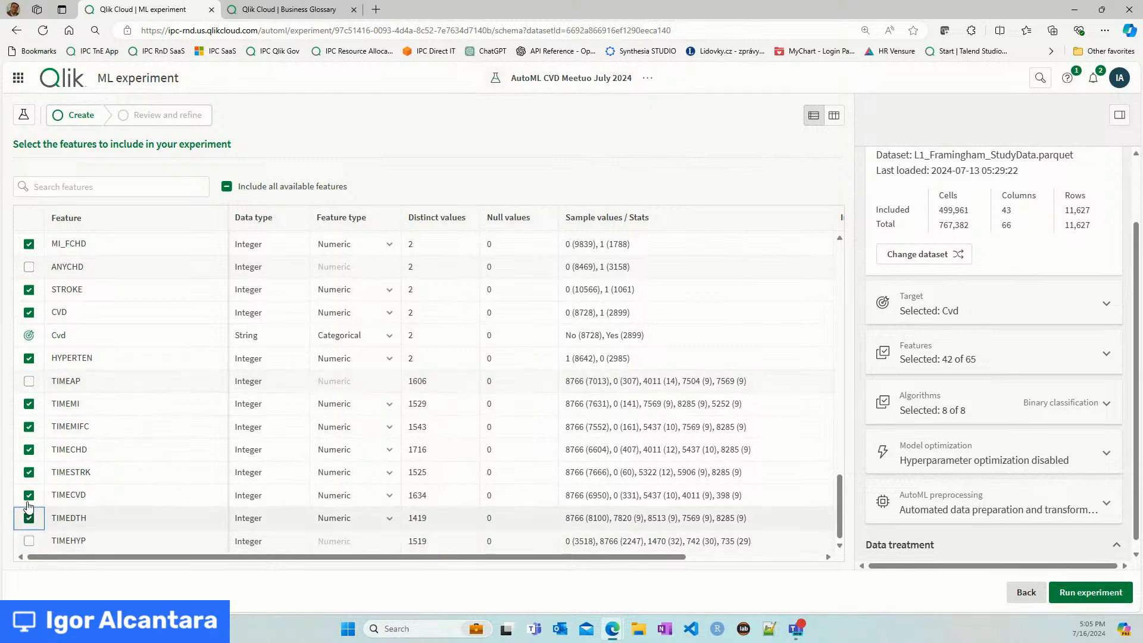
left_click(29, 495)
left_click(29, 472)
left_click(29, 450)
left_click(28, 427)
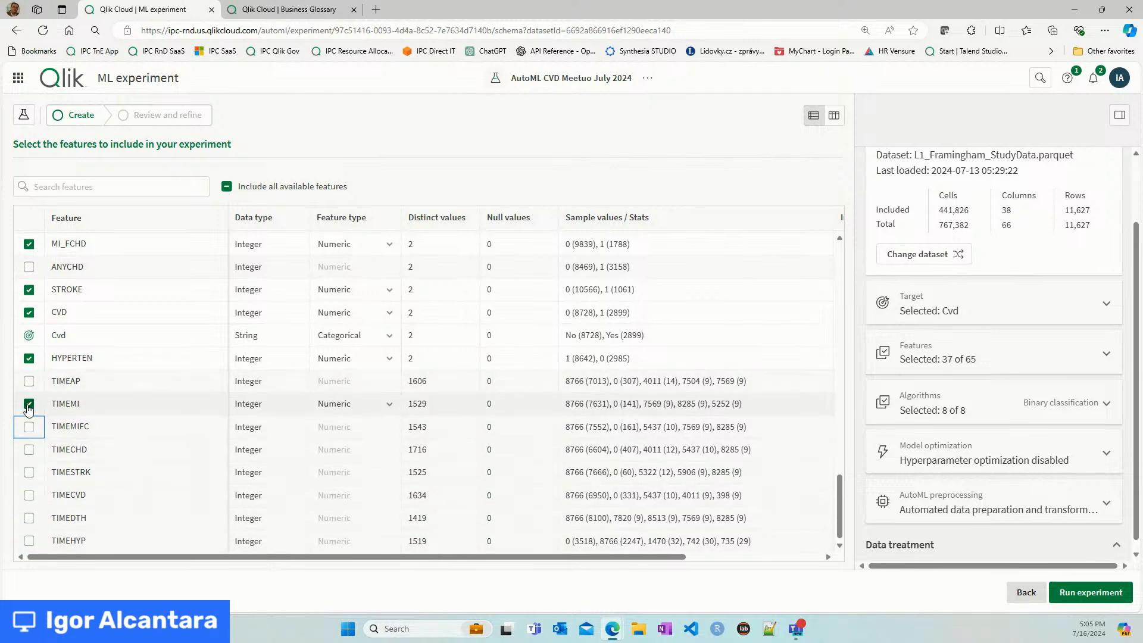
left_click(29, 404)
- Review the remaining included features up to the start of the list, and check the training data and target configuration
scroll(169, 440, "up", 5)
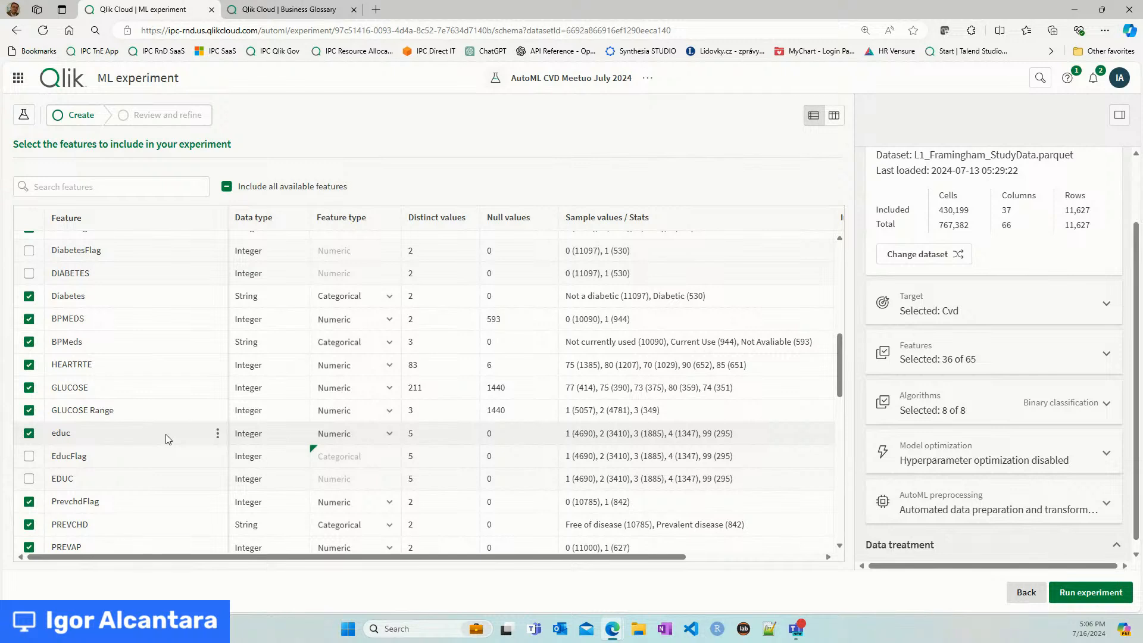
scroll(162, 433, "up", 5)
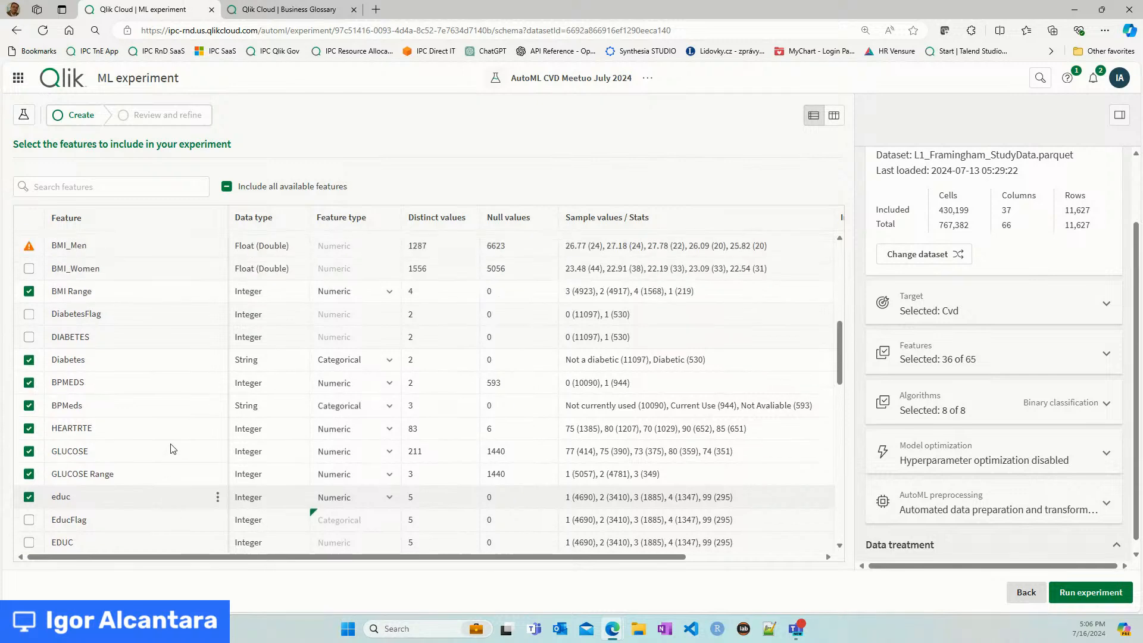
scroll(170, 448, "up", 2)
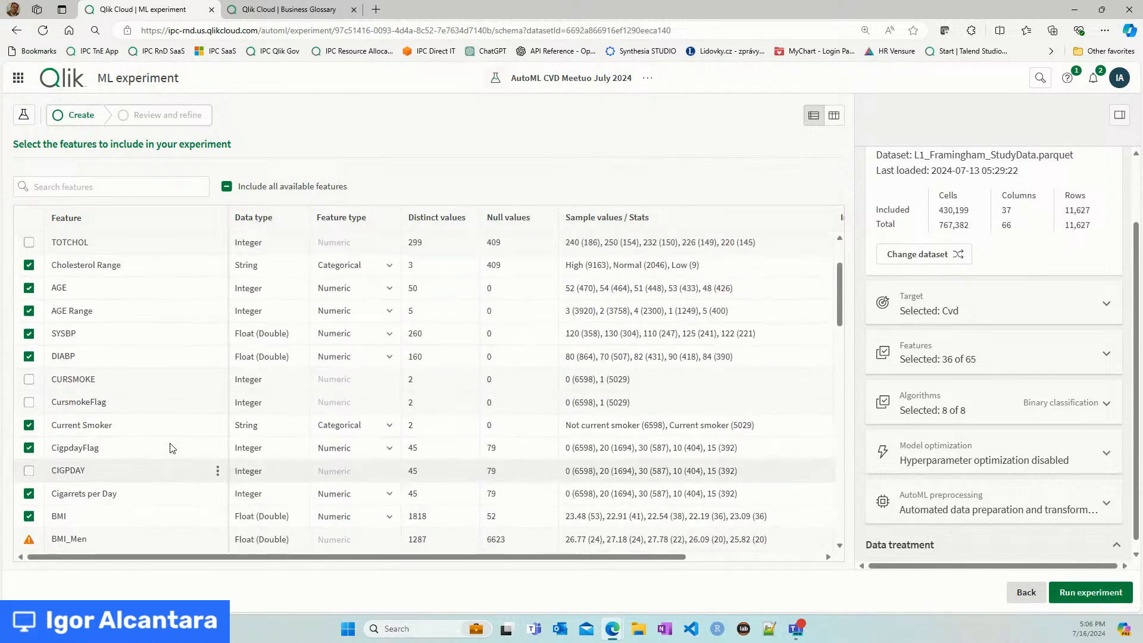
scroll(906, 324, "up", 2)
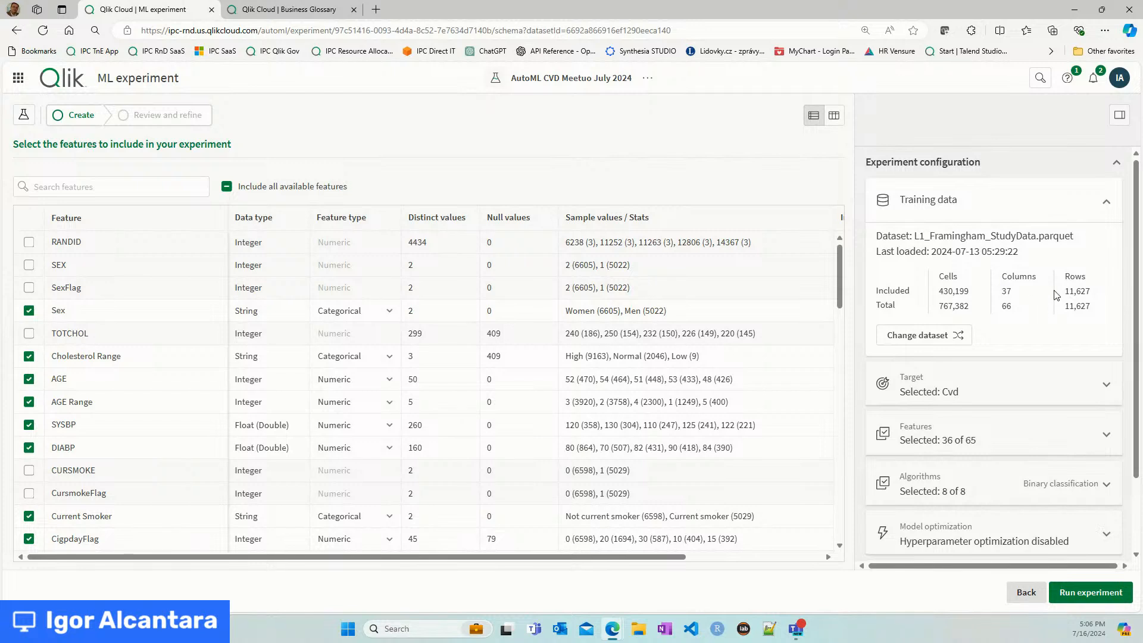
scroll(1054, 295, "down", 3)
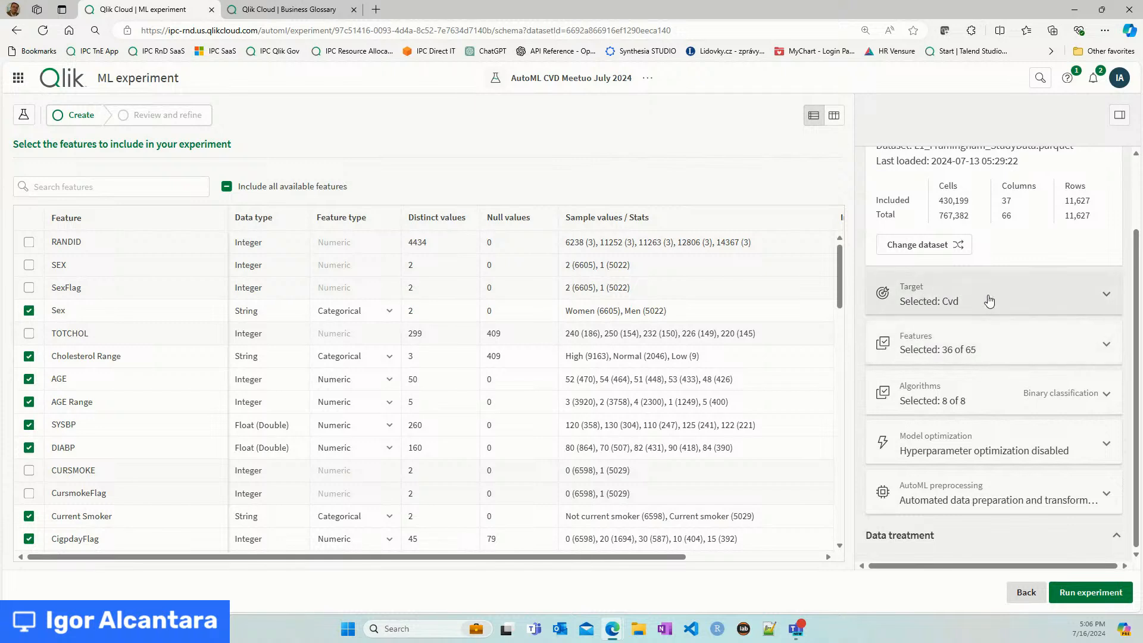
left_click(989, 300)
left_click(989, 301)
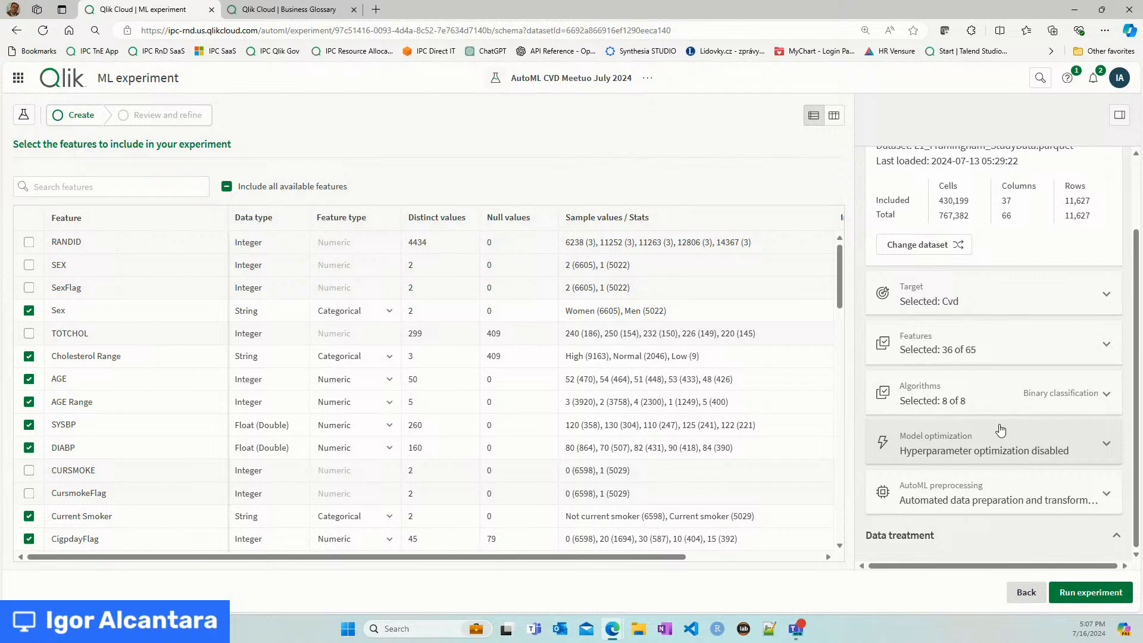
- Expand the algorithm settings and examine which binary classification algorithms are included in the experiment
left_click(986, 411)
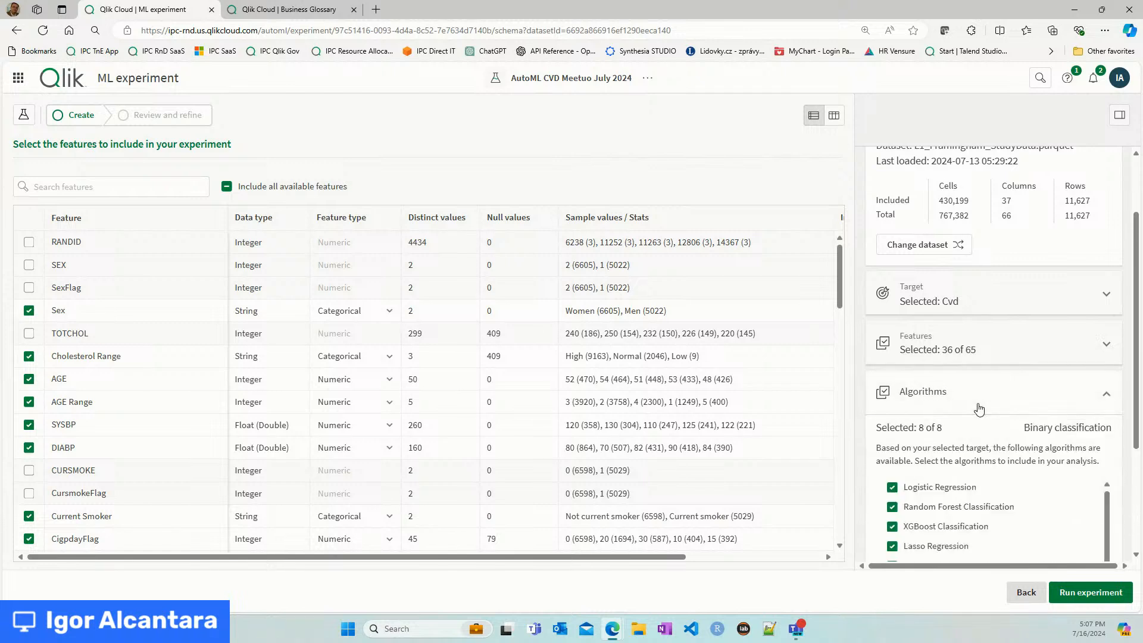
scroll(1058, 371, "down", 2)
scroll(1059, 373, "down", 1)
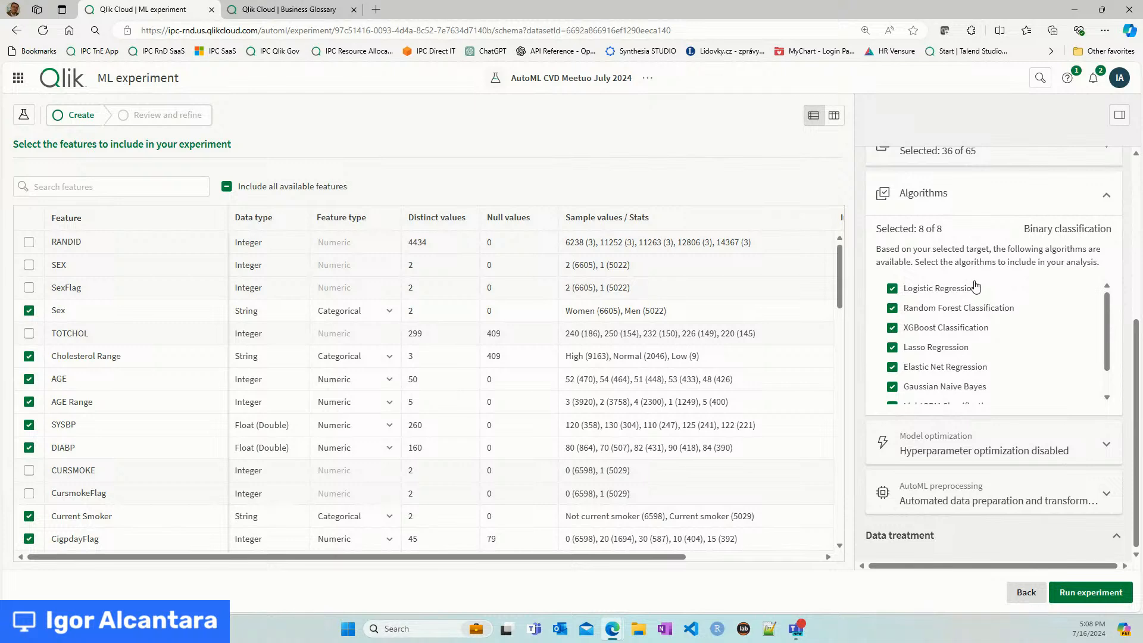
scroll(975, 287, "down", 1)
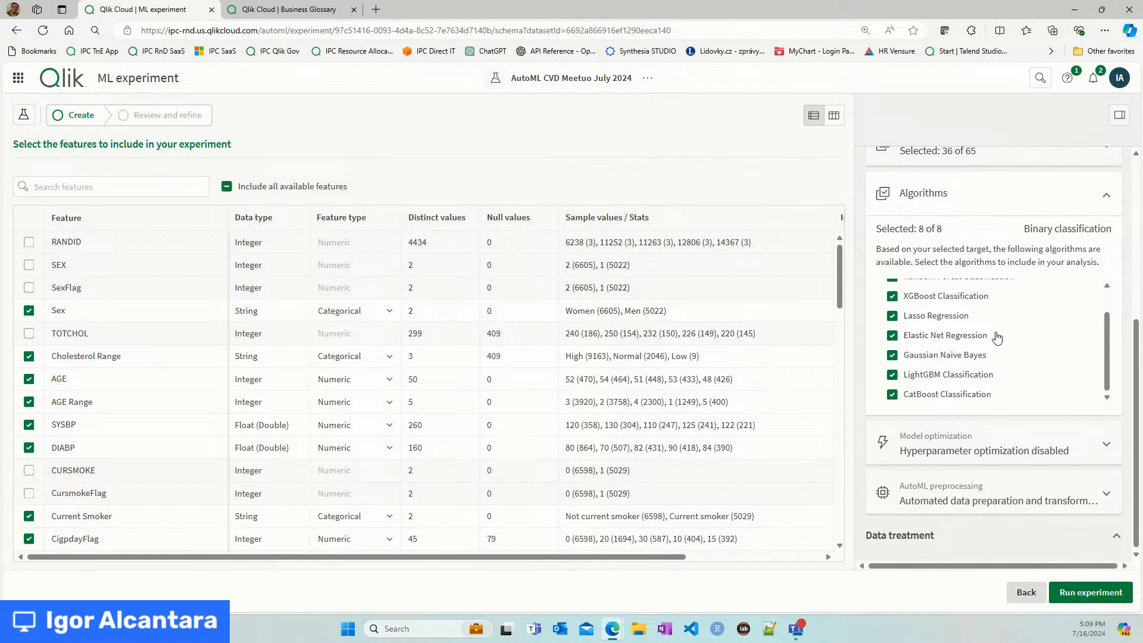
scroll(997, 338, "up", 2)
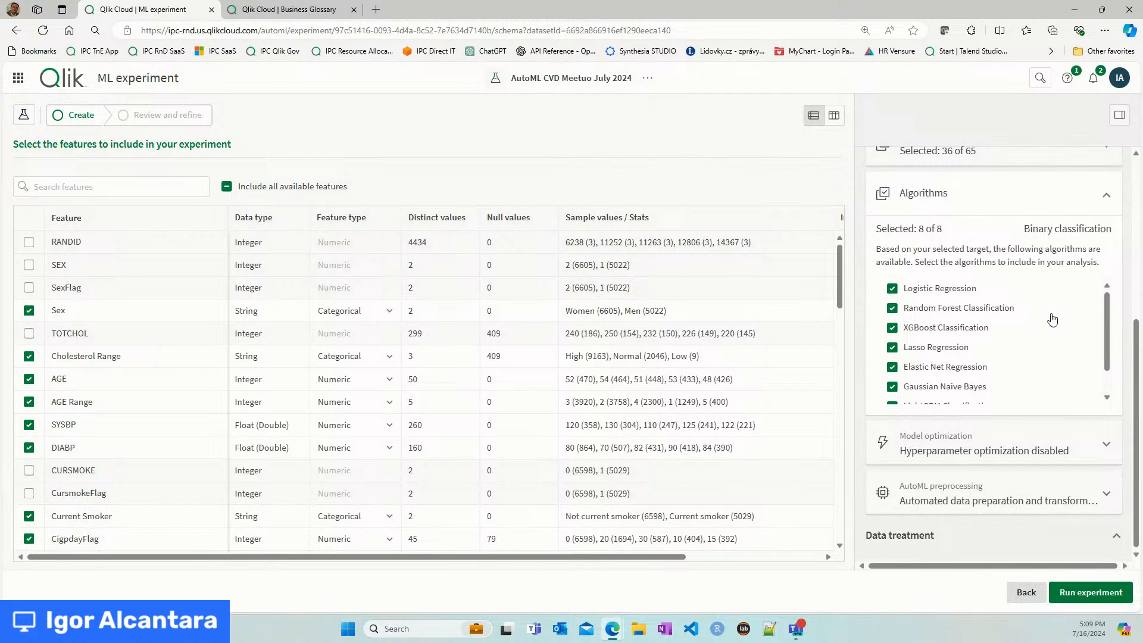
scroll(1053, 320, "down", 1)
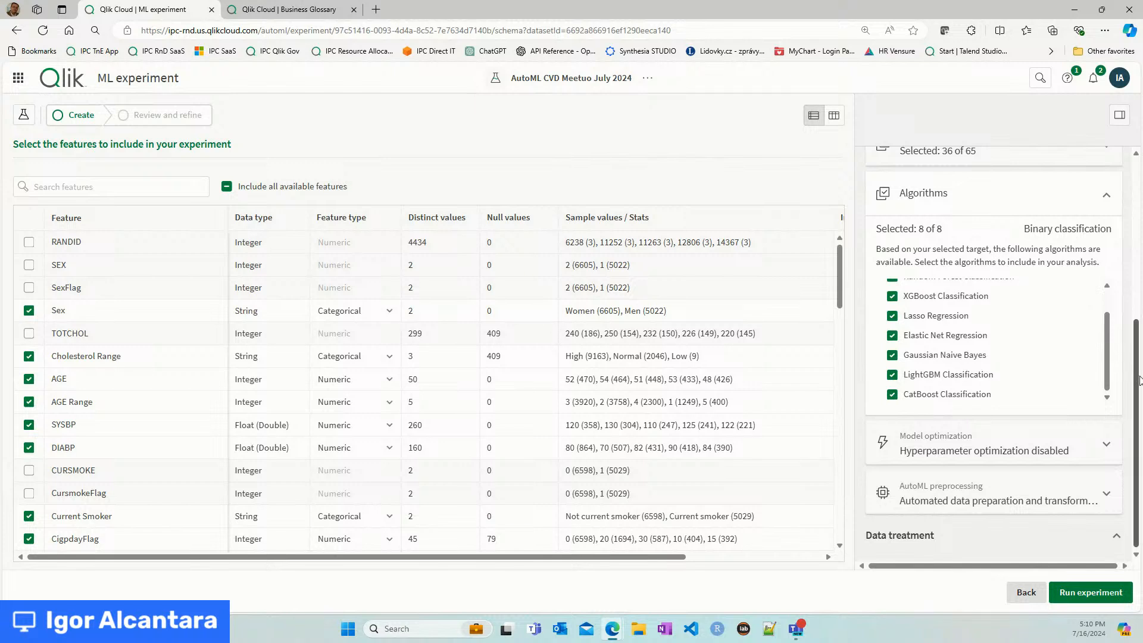
- Display the AutoML preprocessing steps for the training data and run the experiment
left_click(941, 503)
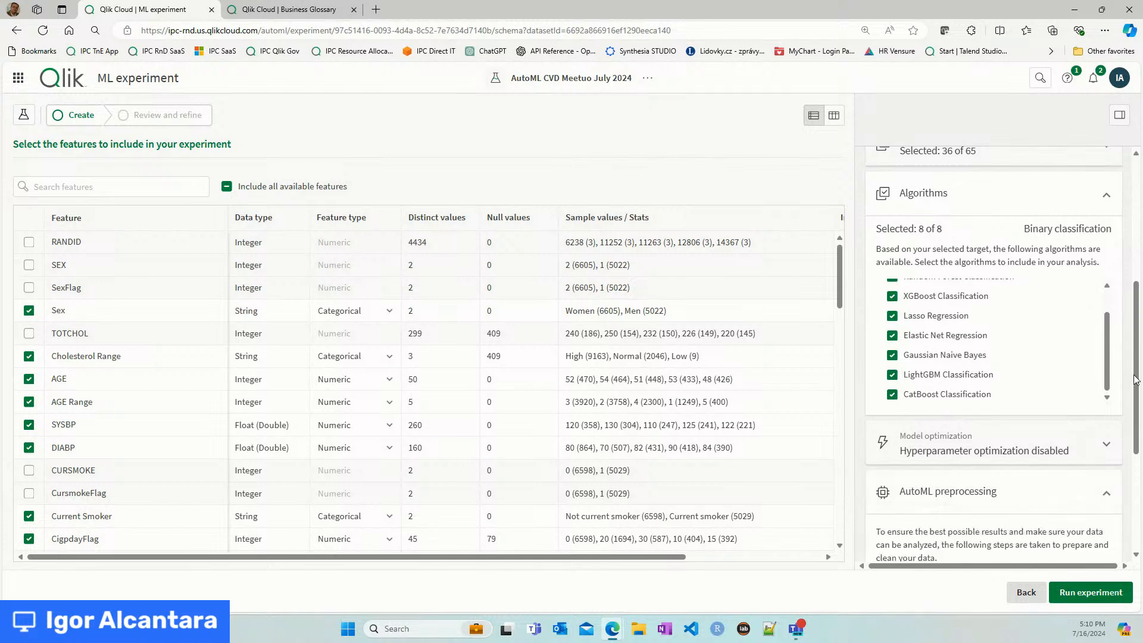
left_click_drag(1136, 380, 1142, 490)
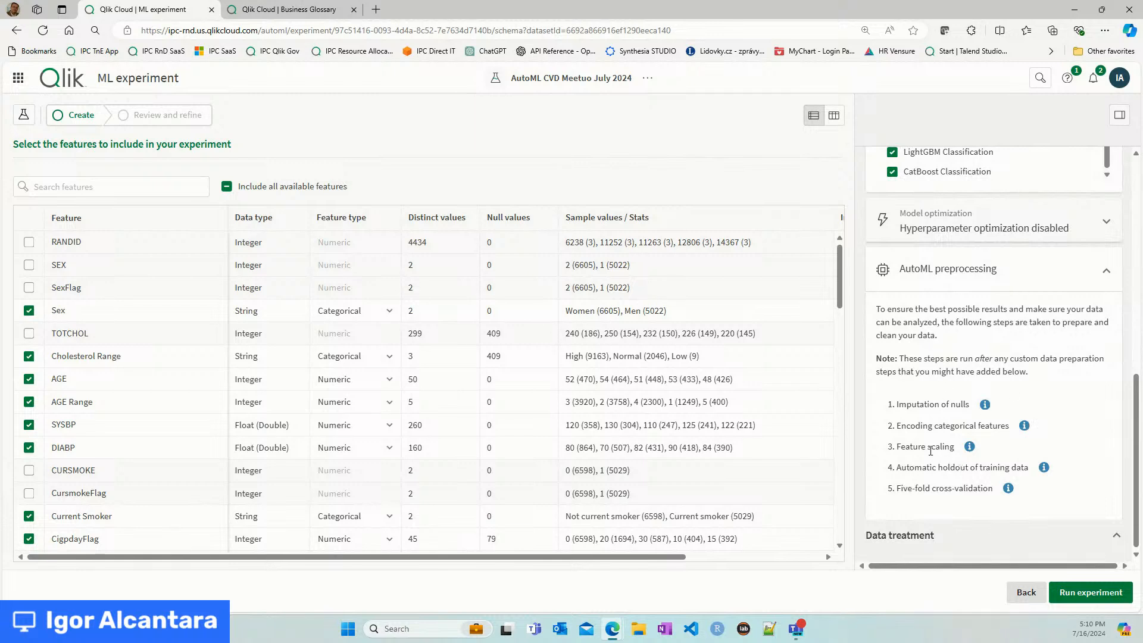
left_click(1109, 594)
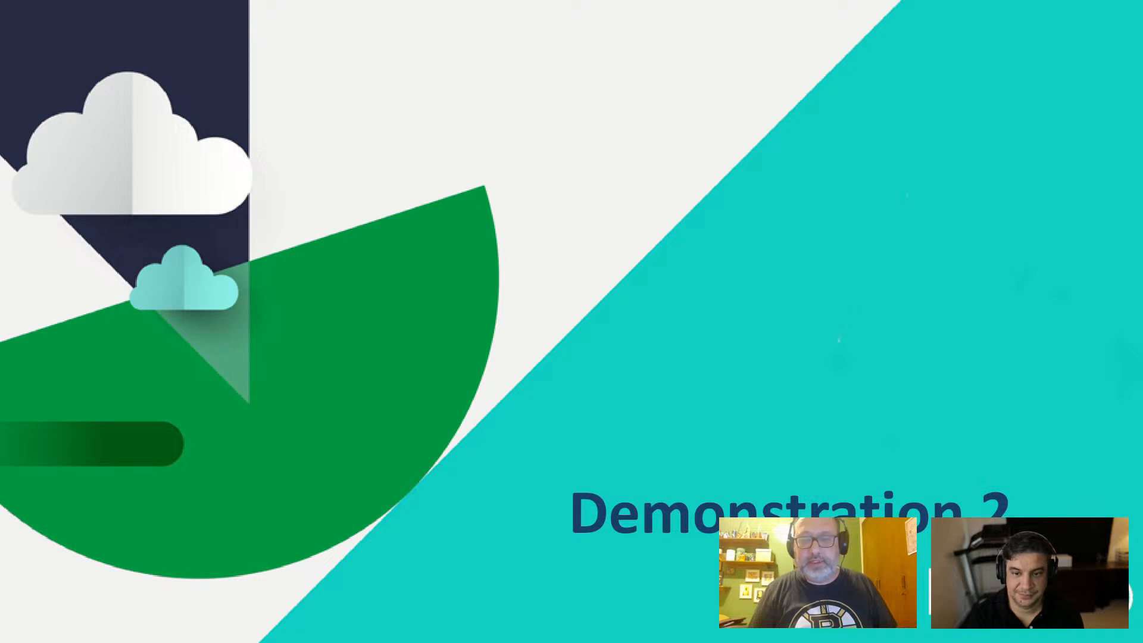
key("Right")
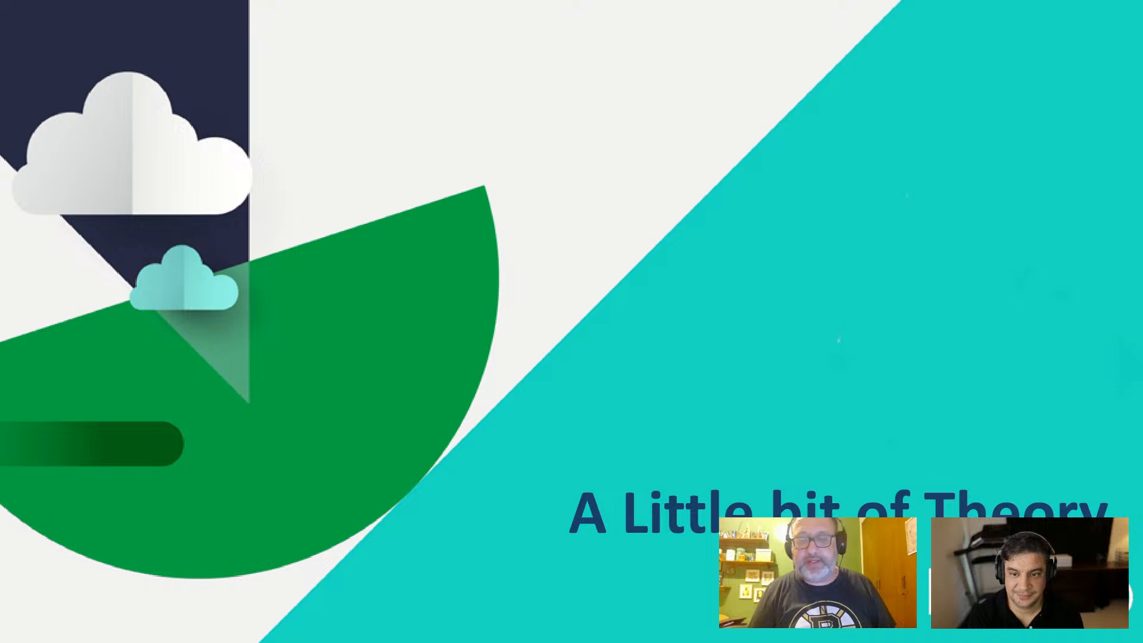
key("Right")
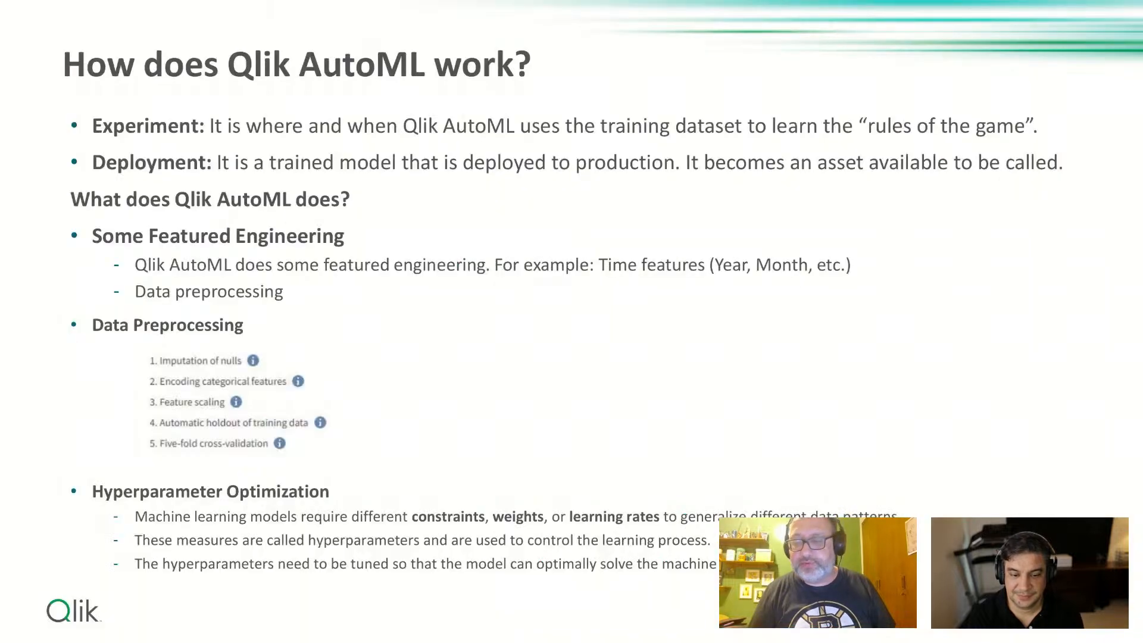
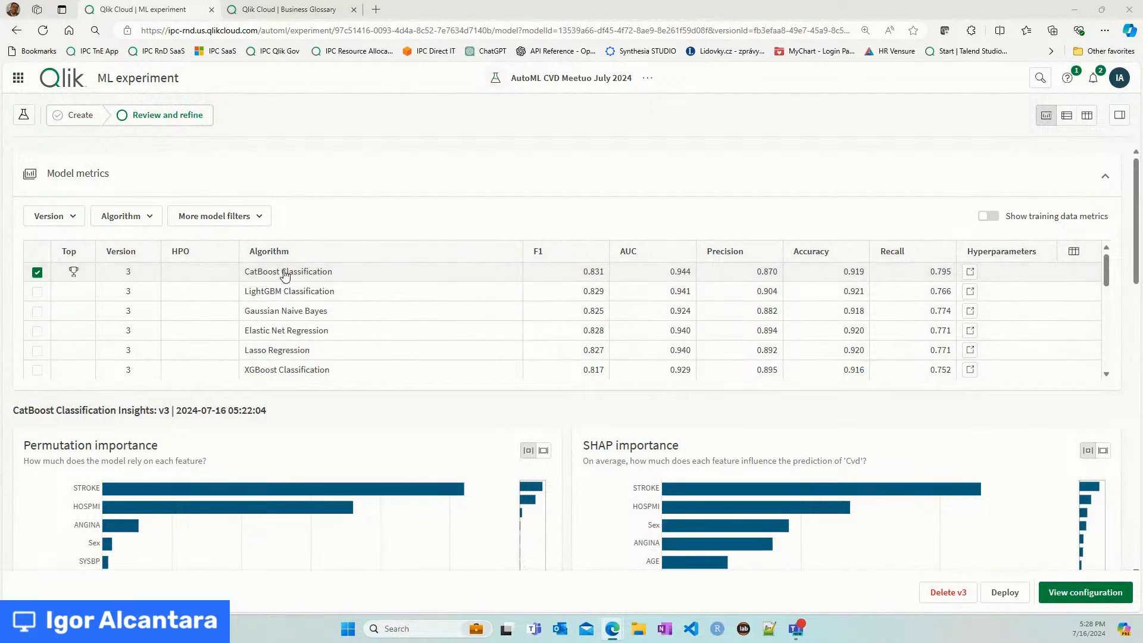
- Review the CatBoost model's metrics, permutation and SHAP importance, ROC curve and confusion matrix, and compare them with the other models listed
mouse_move(87, 496)
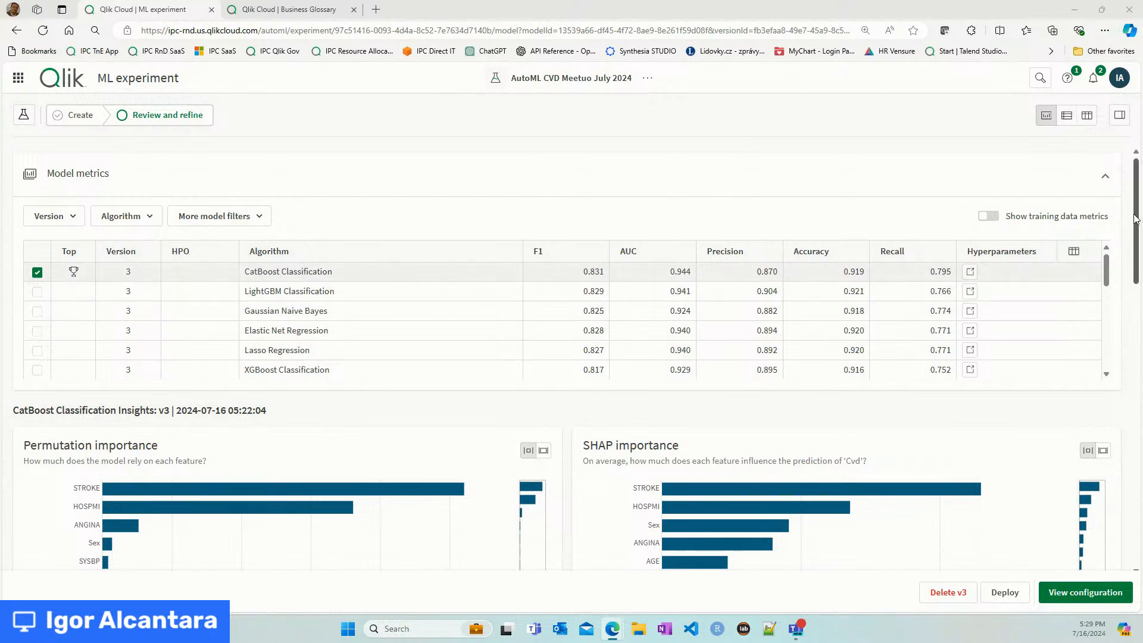
left_click_drag(1135, 218, 1066, 441)
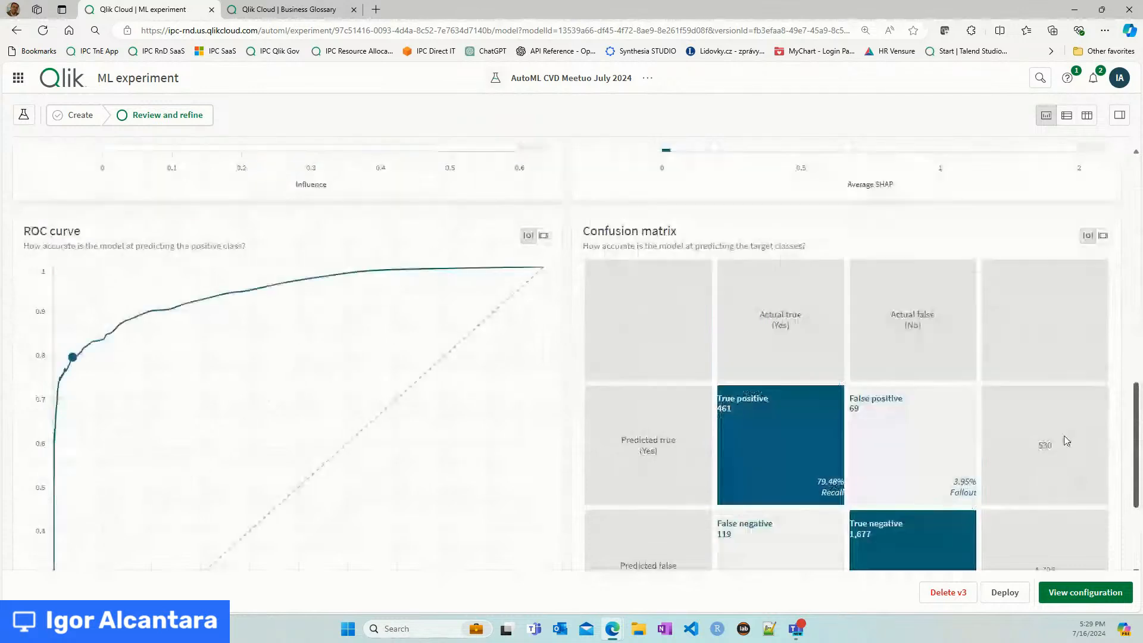
scroll(115, 423, "down", 3)
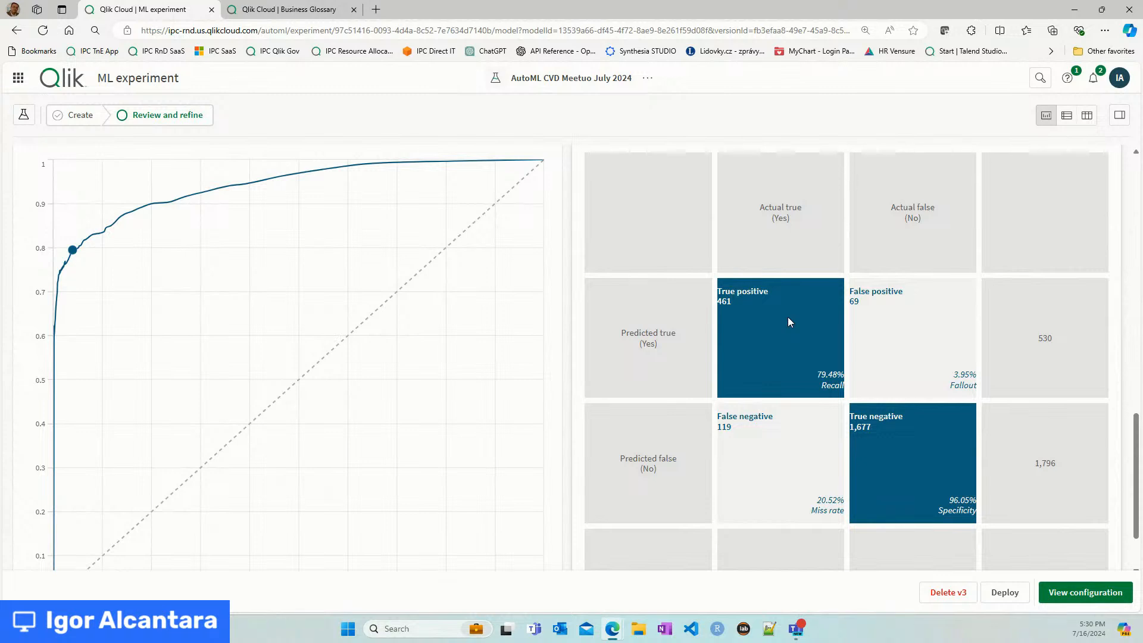
scroll(788, 317, "down", 2)
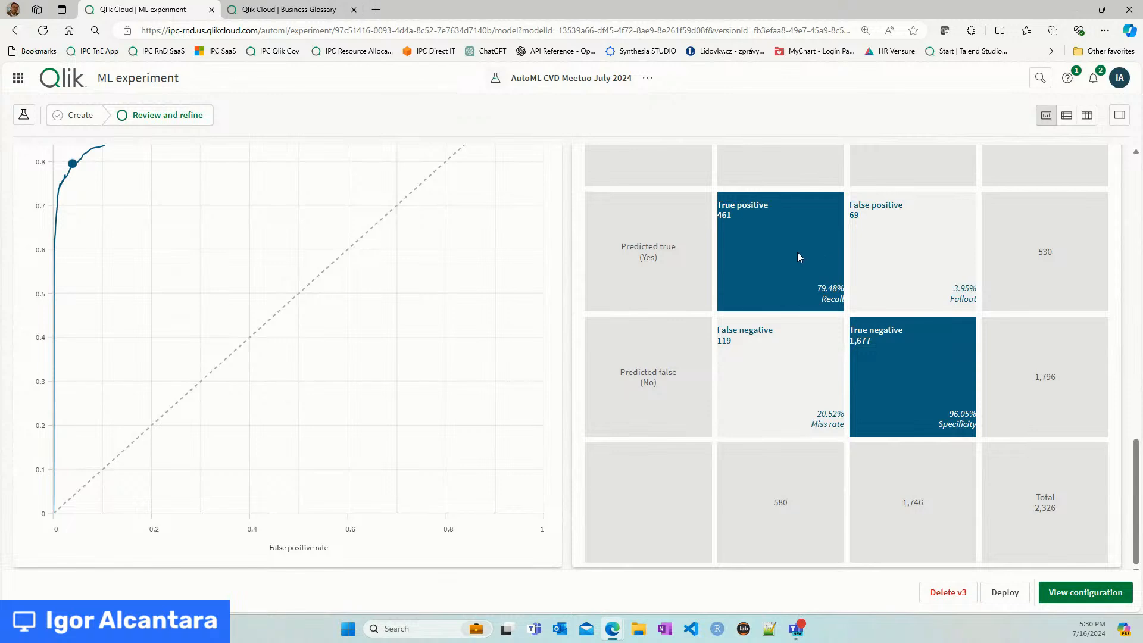
scroll(798, 257, "up", 3)
scroll(797, 257, "up", 2)
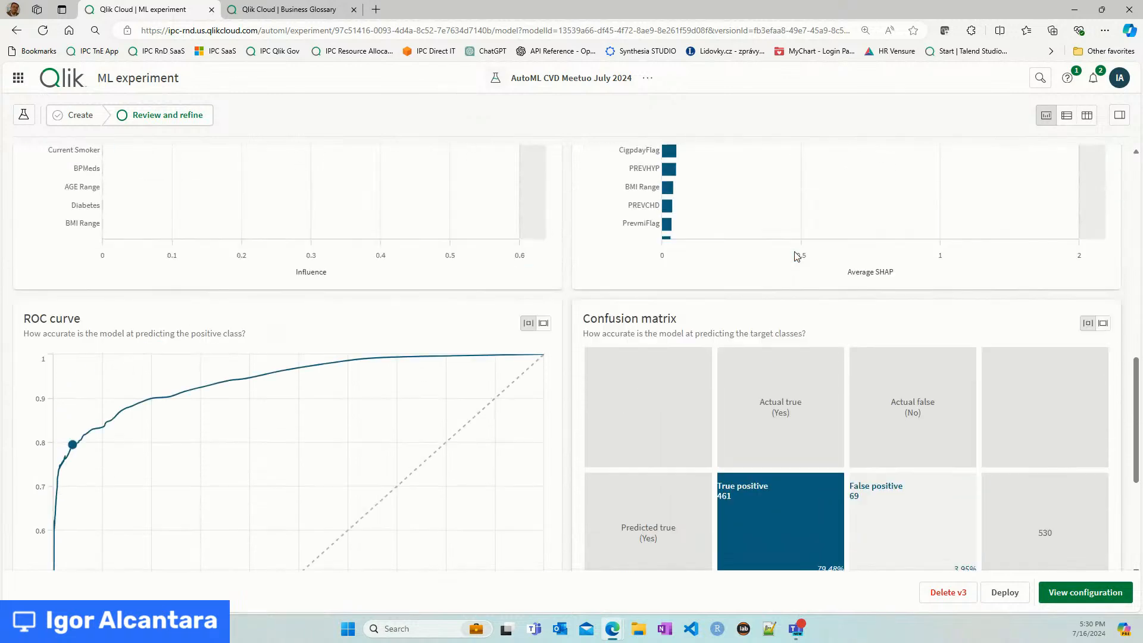
scroll(797, 257, "up", 2)
scroll(797, 256, "up", 5)
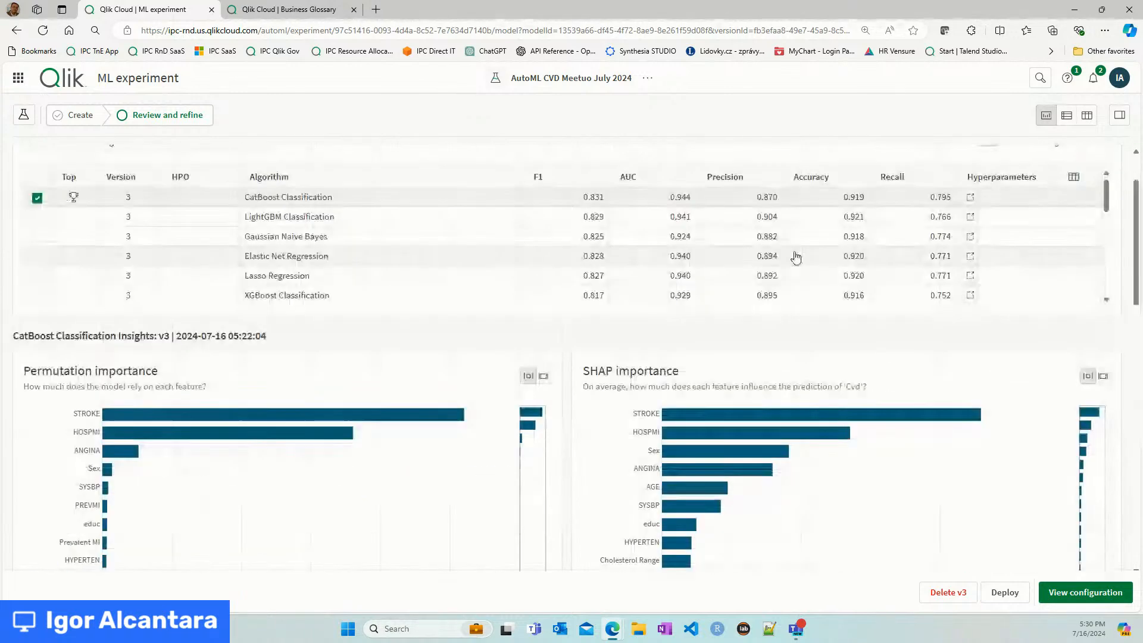
scroll(796, 258, "down", 3)
scroll(1045, 446, "down", 3)
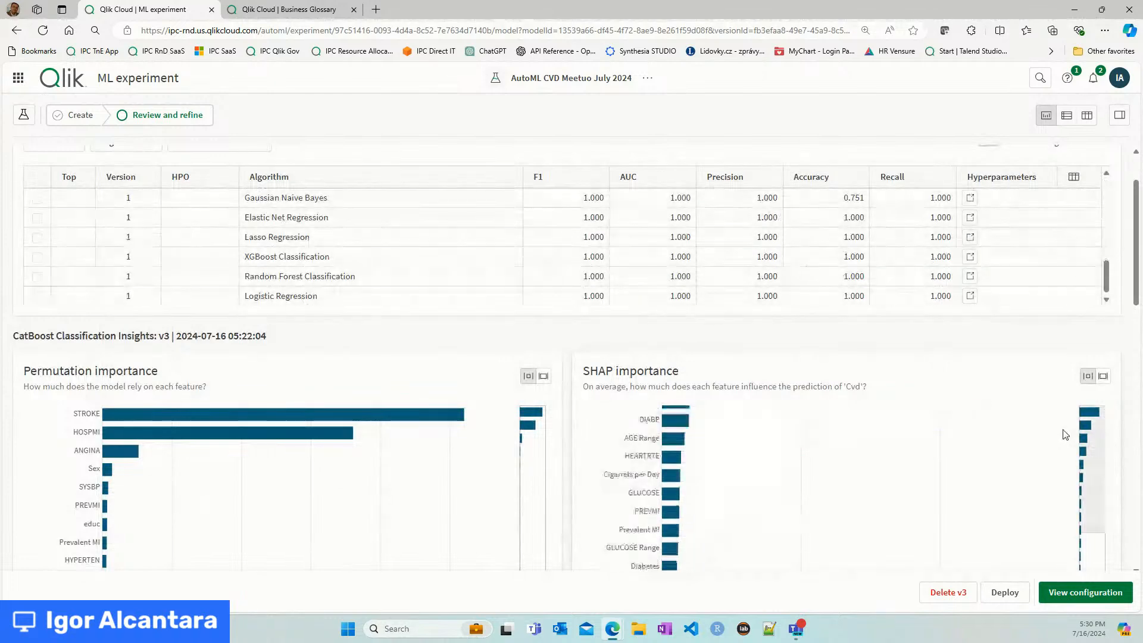
- Deploy the v3 CatBoost model to the Personal space under its suggested name with real-time API access enabled, and open the deployment
left_click(998, 596)
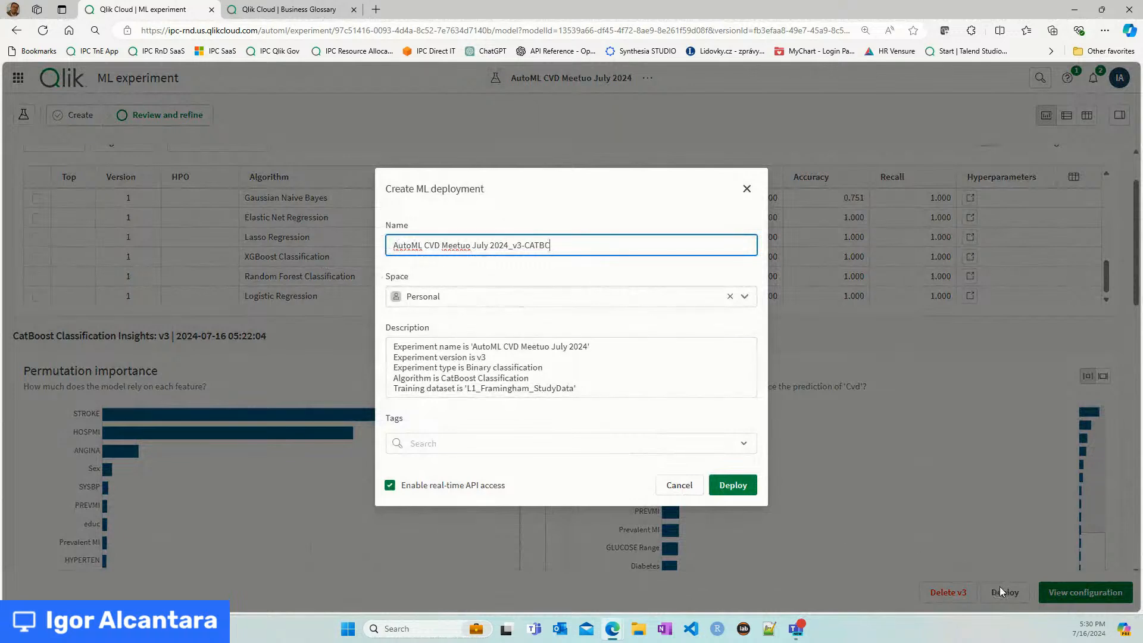
left_click_drag(388, 246, 614, 240)
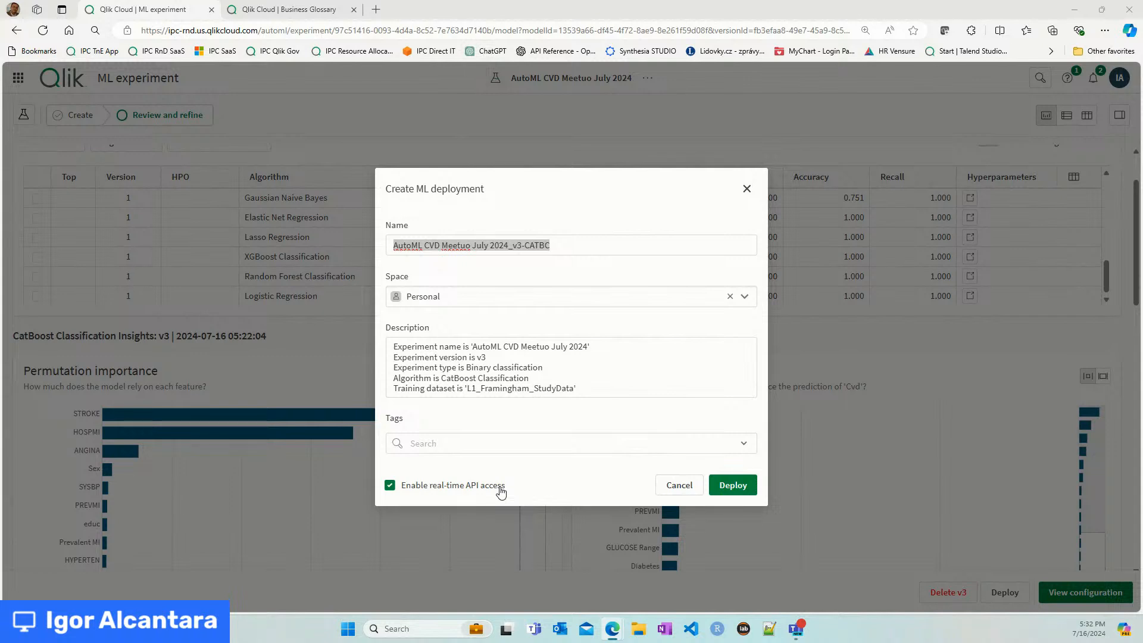
left_click(732, 486)
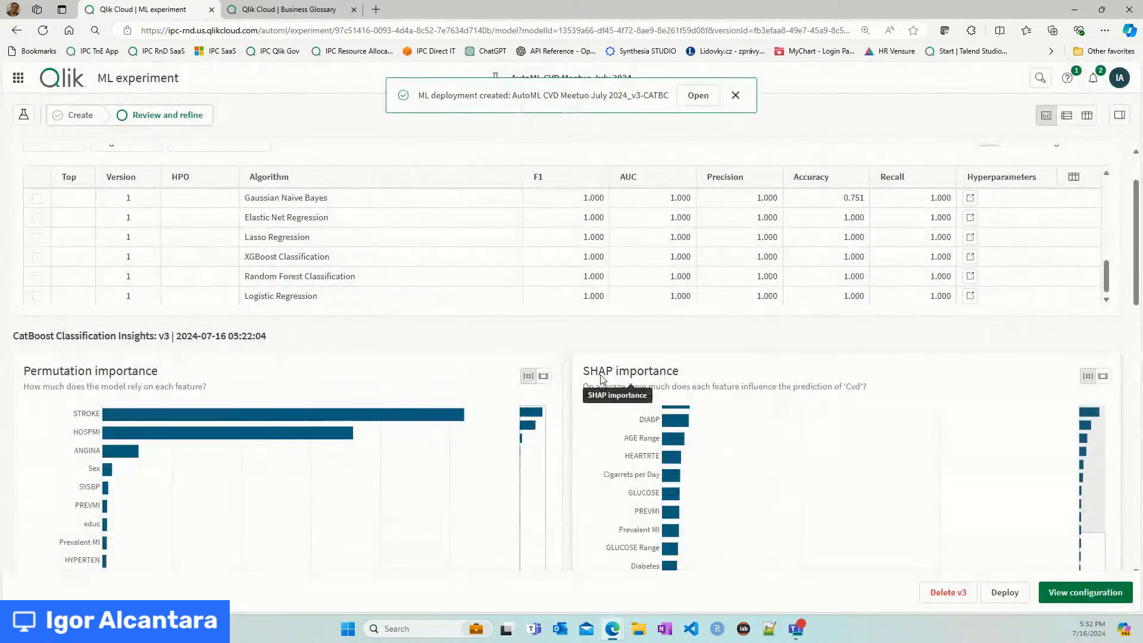
left_click(694, 98)
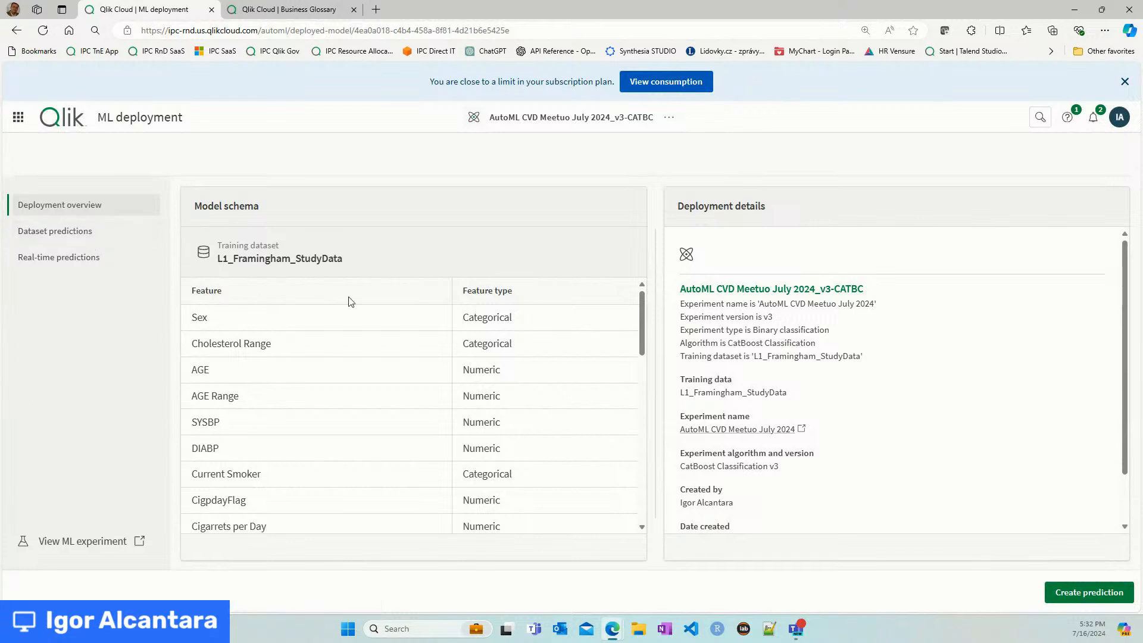
- Create a new dataset prediction for the deployment and bring up the list of available apply datasets
left_click(76, 239)
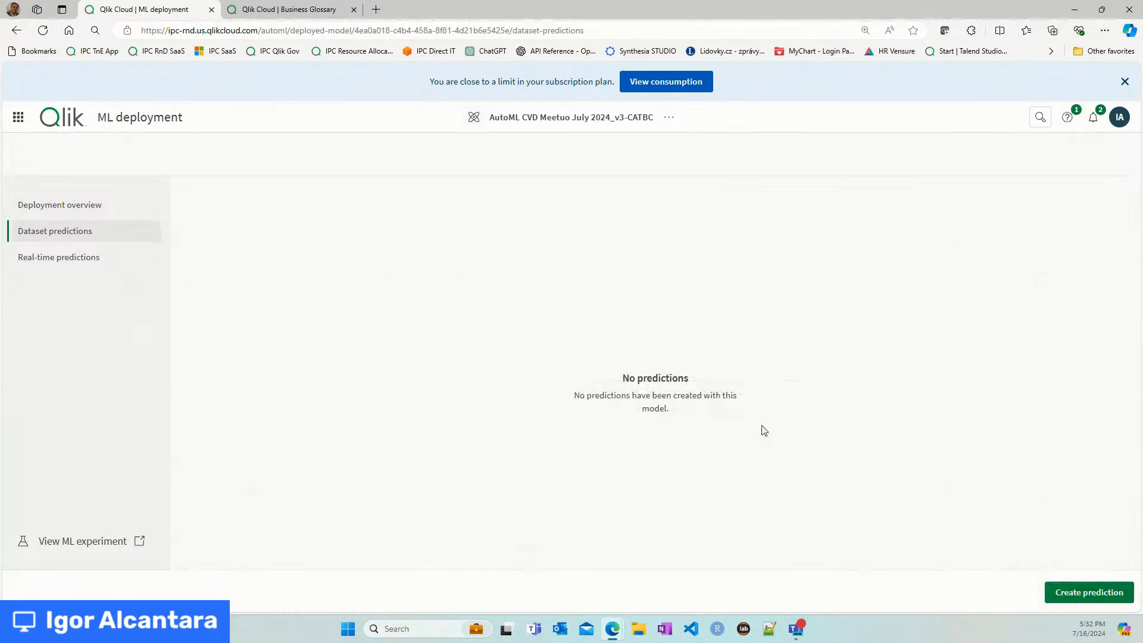
left_click(1057, 592)
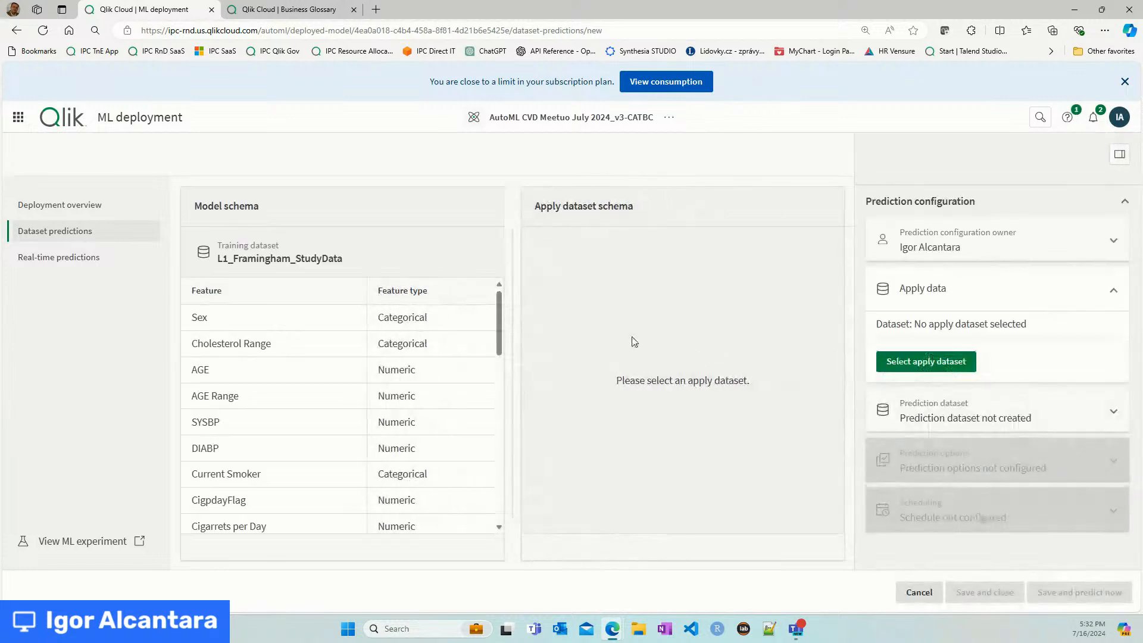
left_click(976, 363)
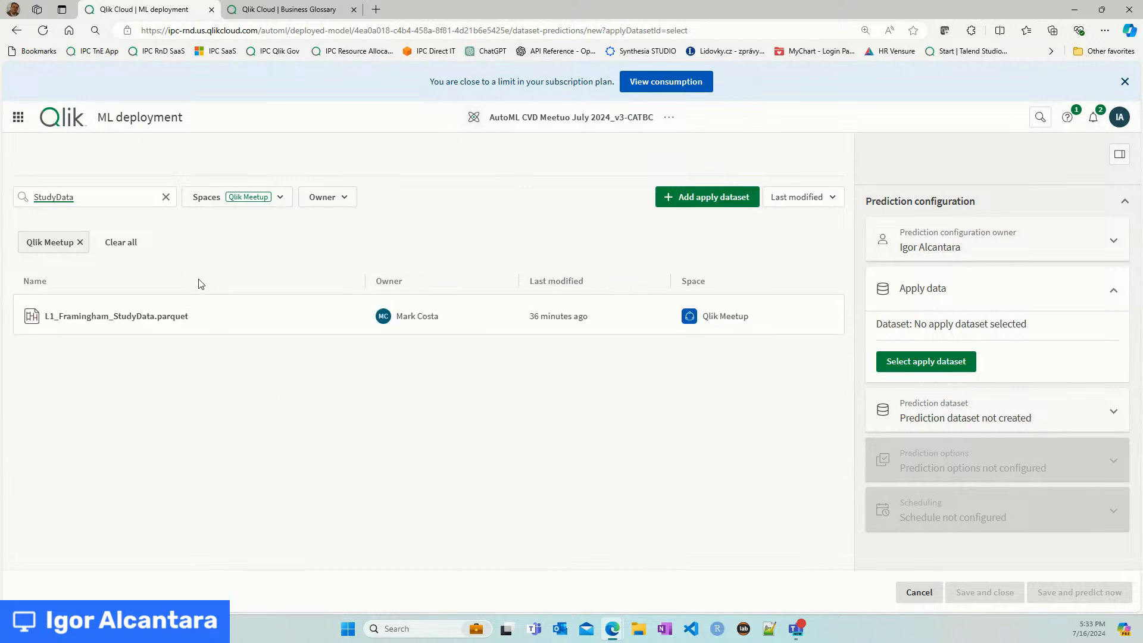
- Clear the Qlik Meetup space filter, search the datasets for "framin" and select Framingham_Validation.csv as the apply dataset
left_click(278, 201)
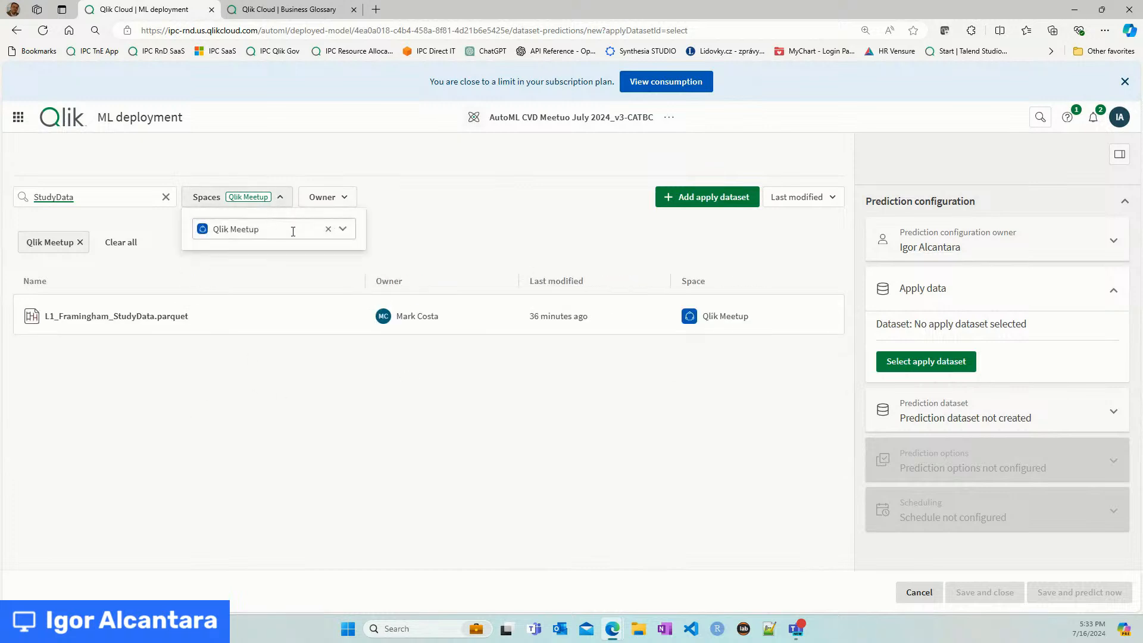
left_click(328, 229)
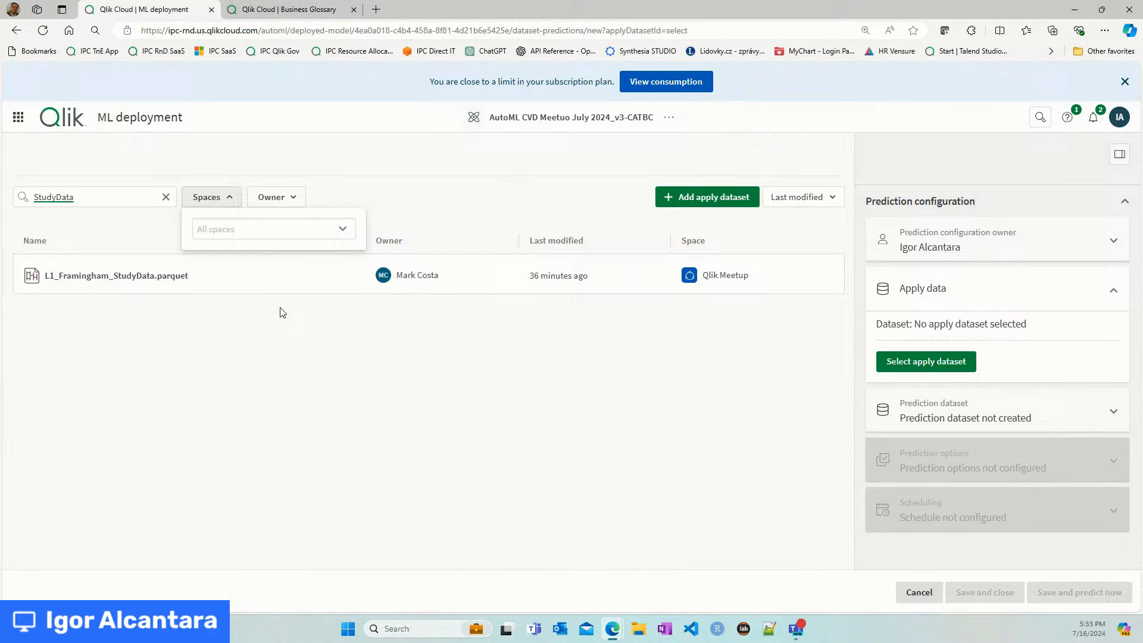
double_click(130, 201)
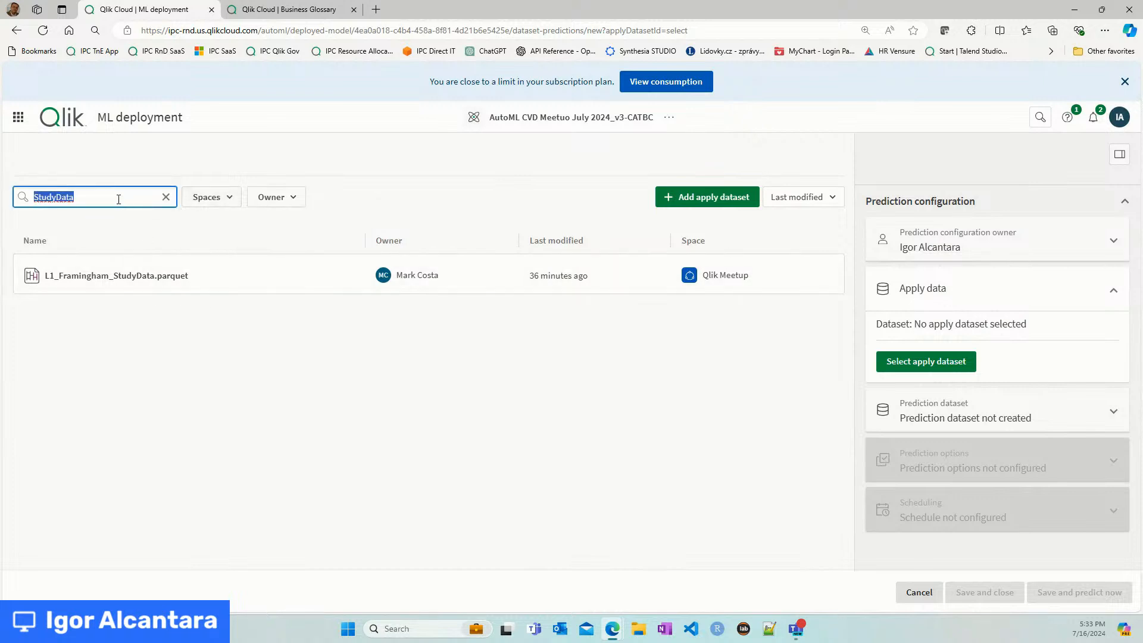
key("BackSpace")
type("fr")
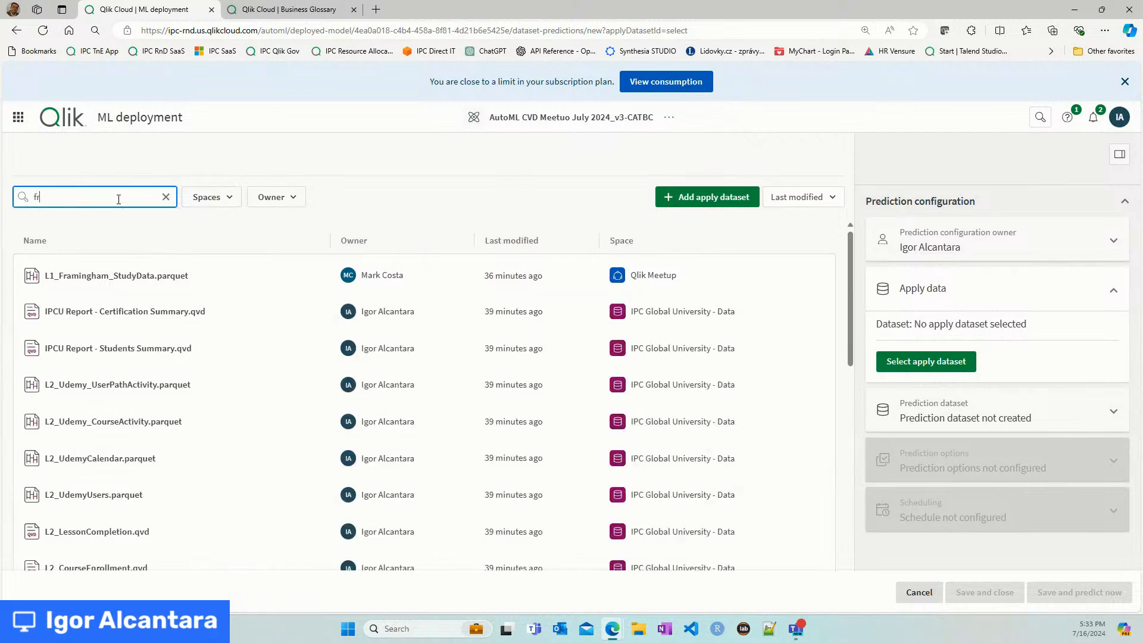
type("aminghma")
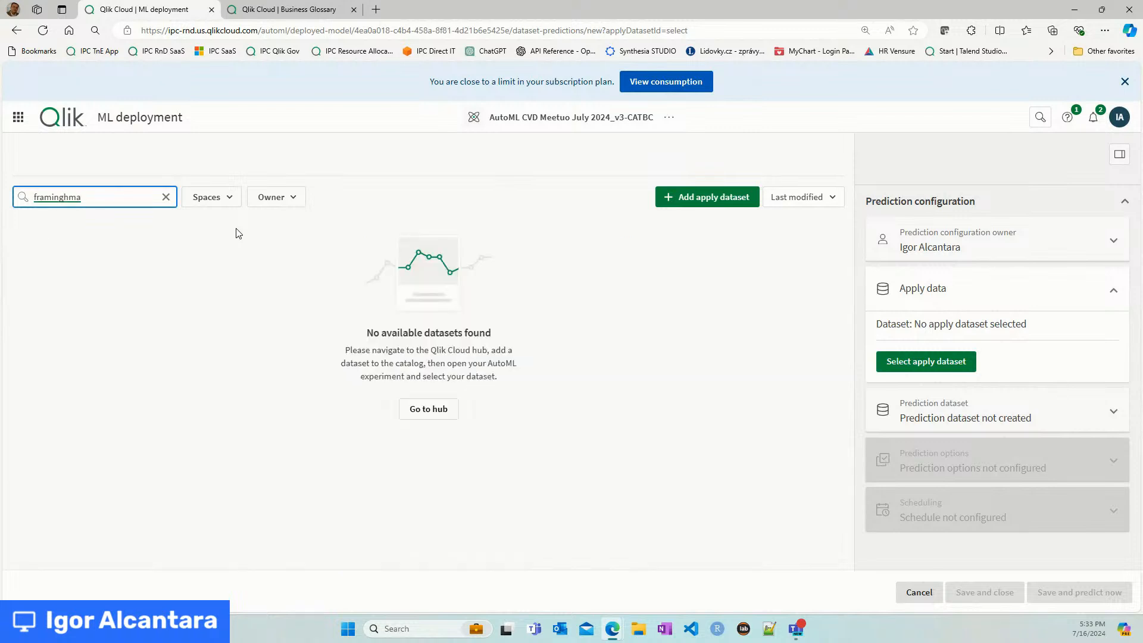
key("BackSpace")
key("BackSpace")
key("BackSpace")
key("BackSpace")
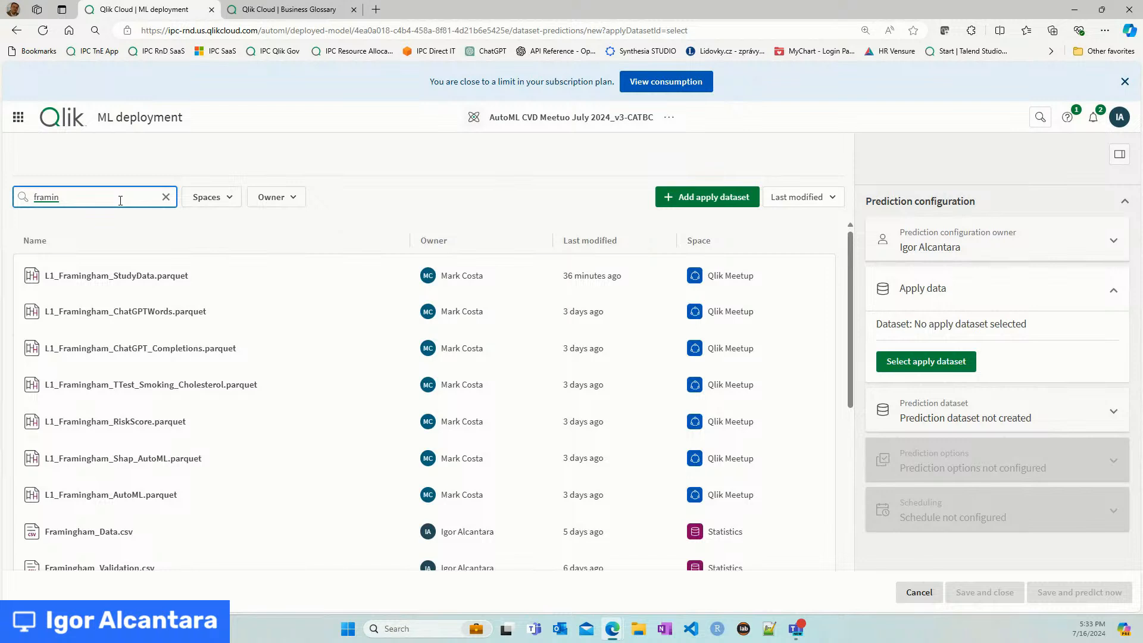
scroll(279, 274, "down", 3)
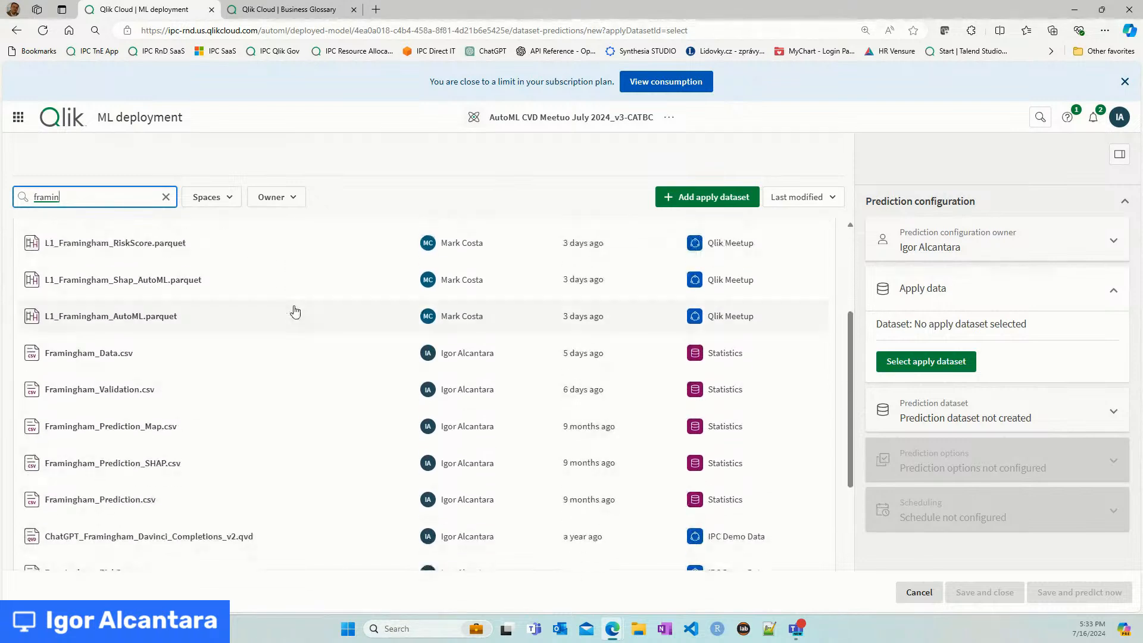
left_click(153, 396)
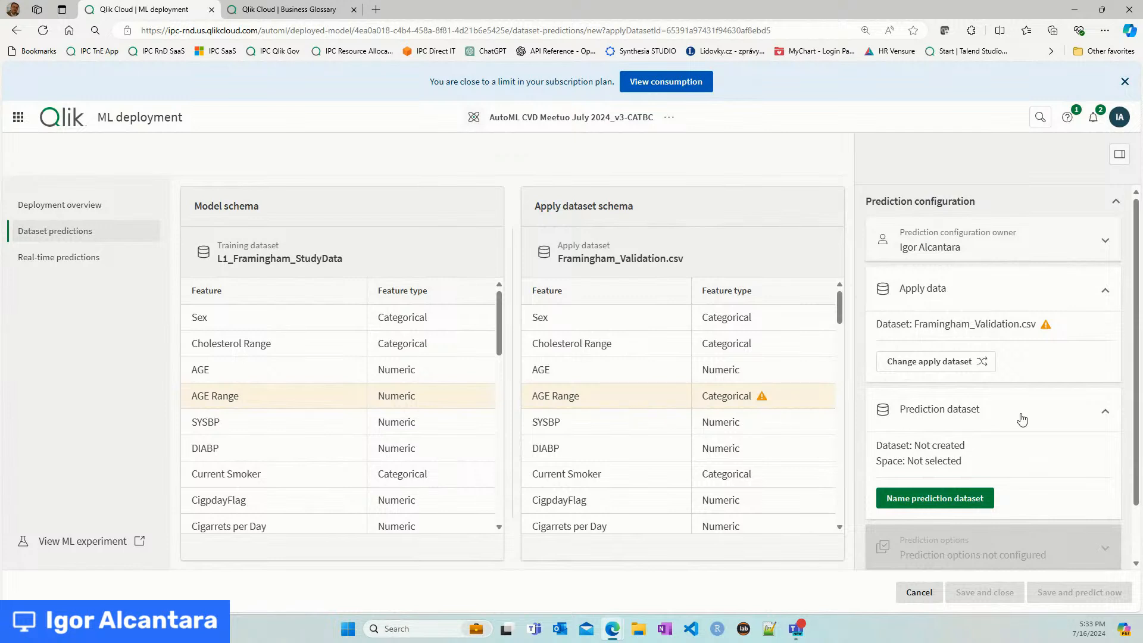
- Compare the features and feature types of the model schema with those of the Framingham_Validation.csv apply dataset schema
scroll(1078, 411, "down", 1)
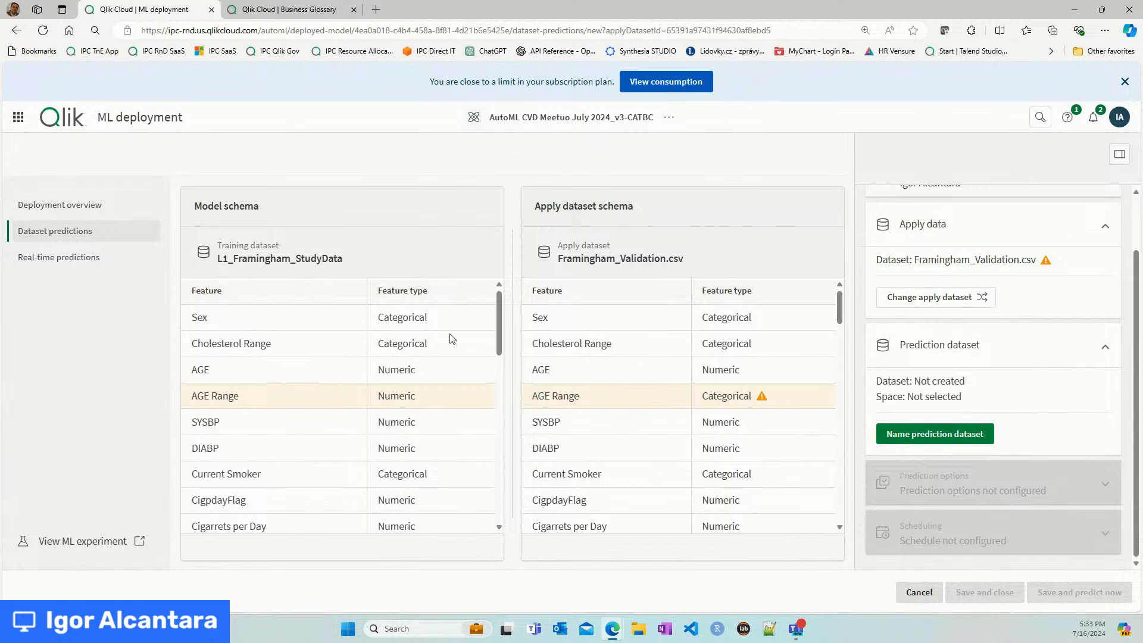
left_click_drag(499, 306, 499, 386)
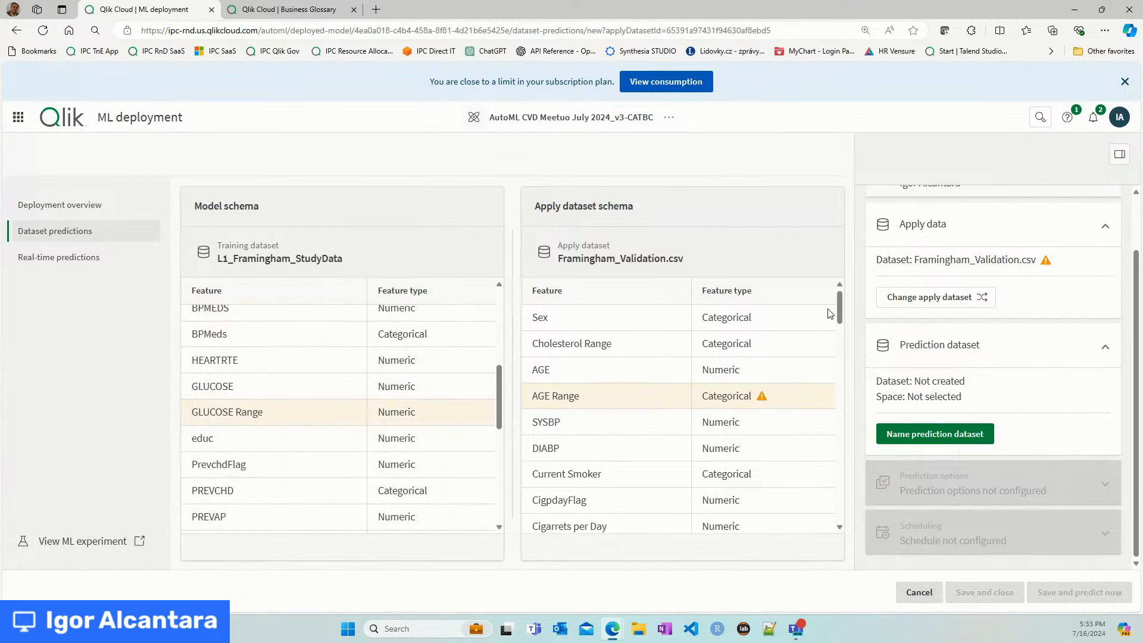
left_click_drag(842, 313, 834, 502)
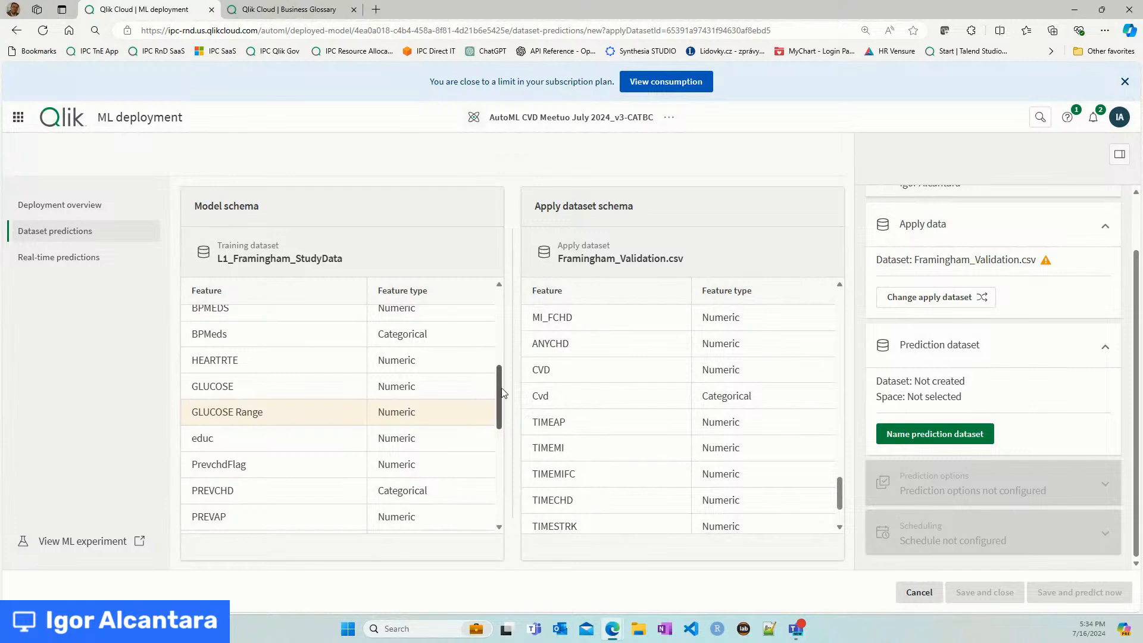
scroll(510, 423, "down", 2)
scroll(510, 423, "down", 5)
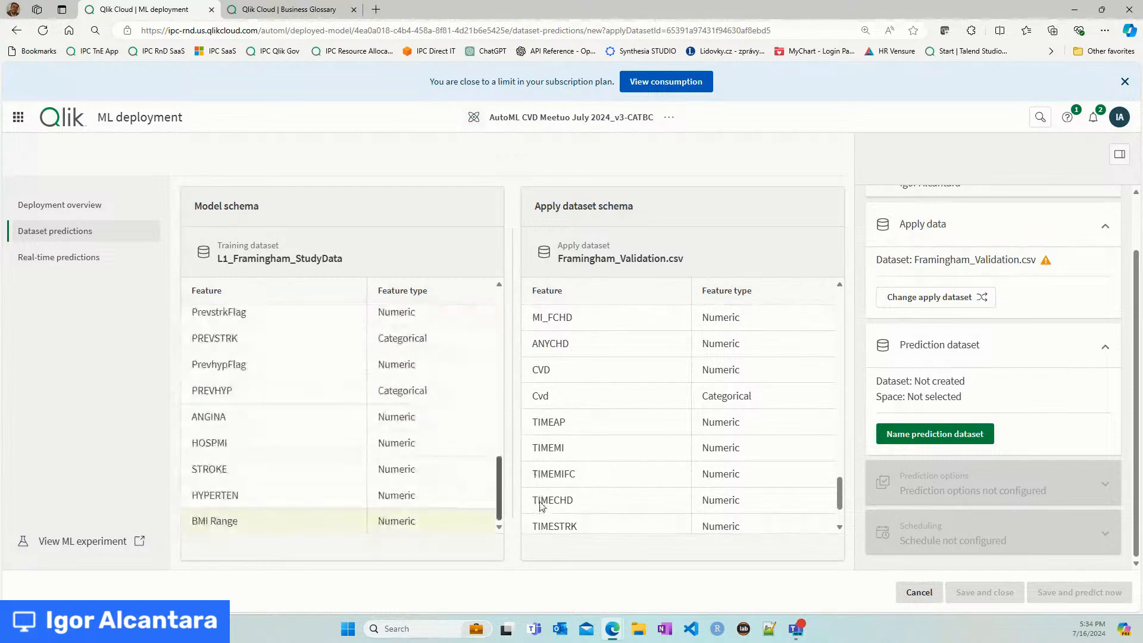
- Name the prediction dataset Framingham_Meetup_Prediction in .parquet format in the Personal space and confirm it
left_click(986, 435)
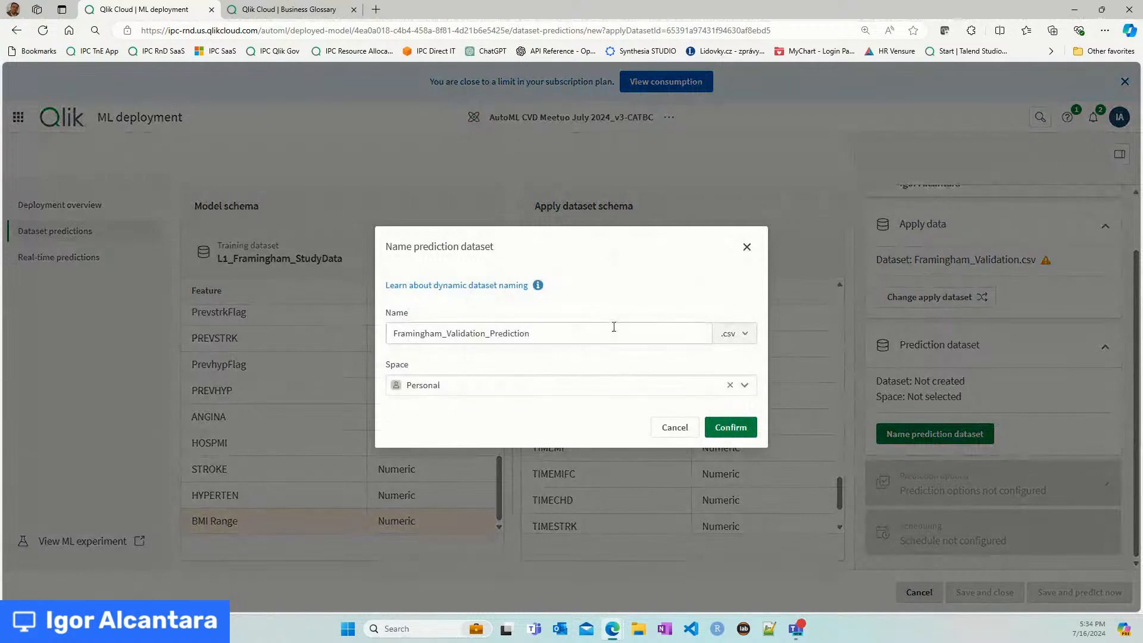
left_click(744, 333)
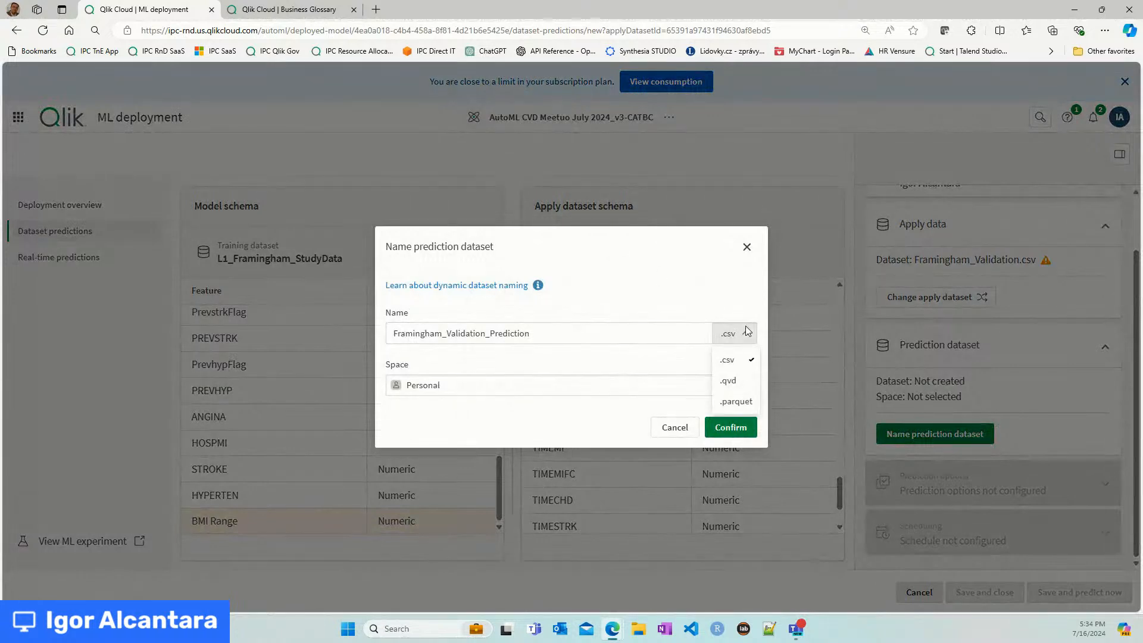
left_click(748, 397)
left_click(462, 336)
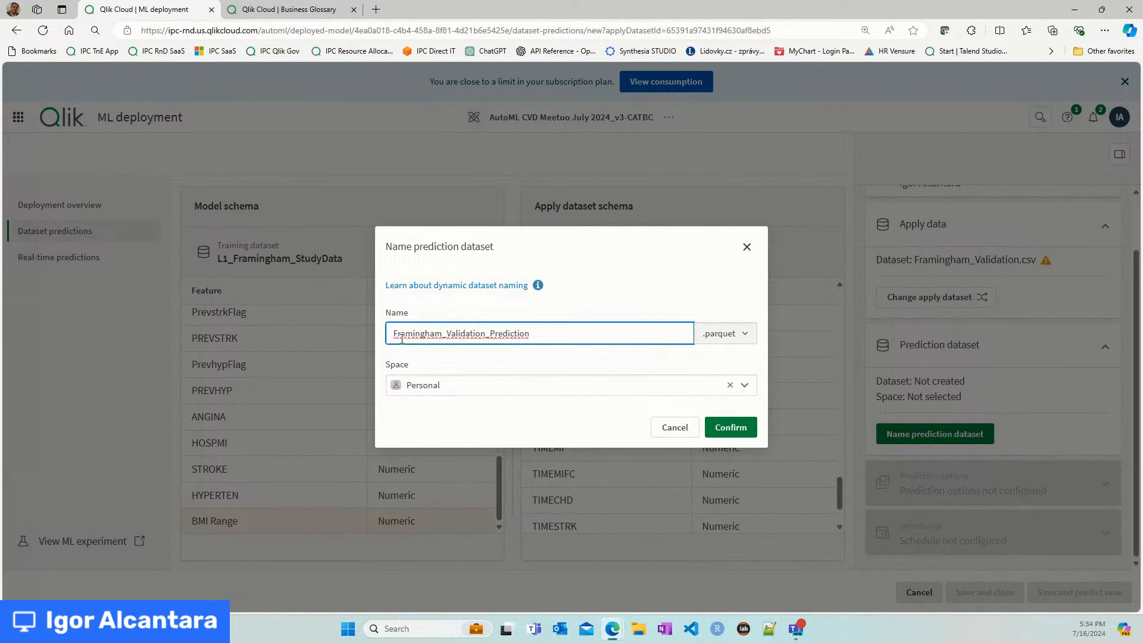
left_click_drag(450, 334, 578, 339)
type("Meet")
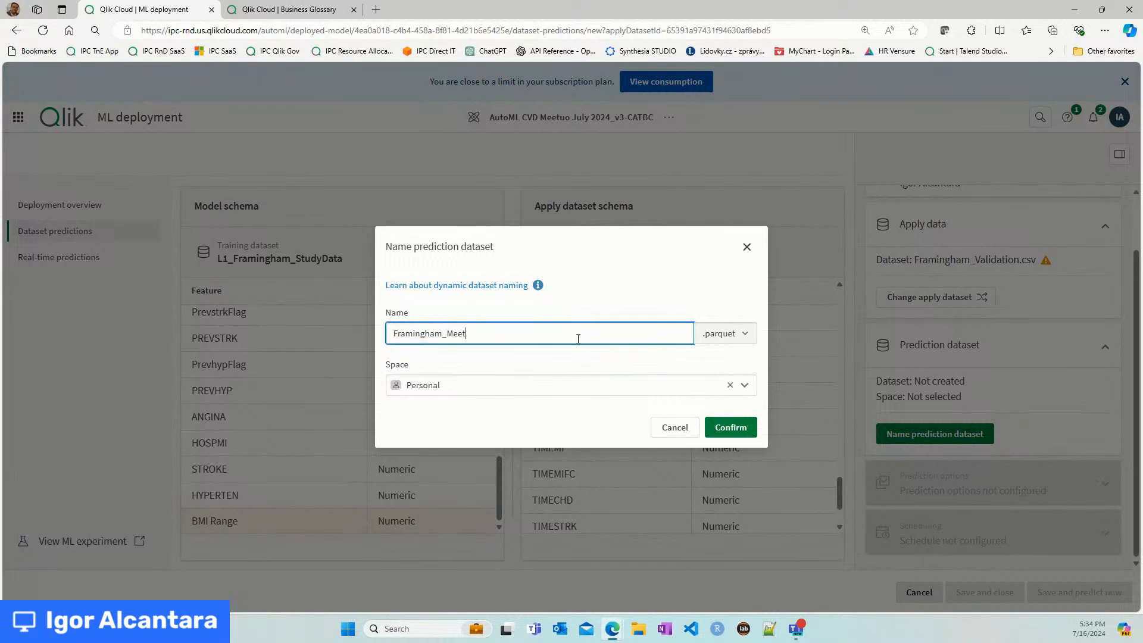
type("up_Prediction")
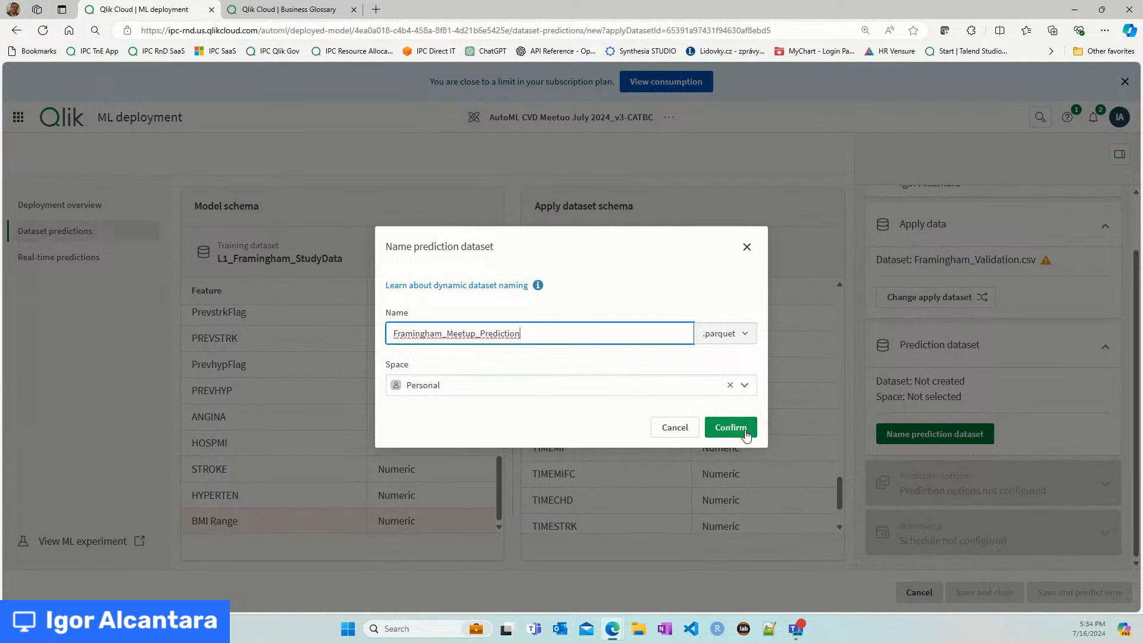
left_click(755, 338)
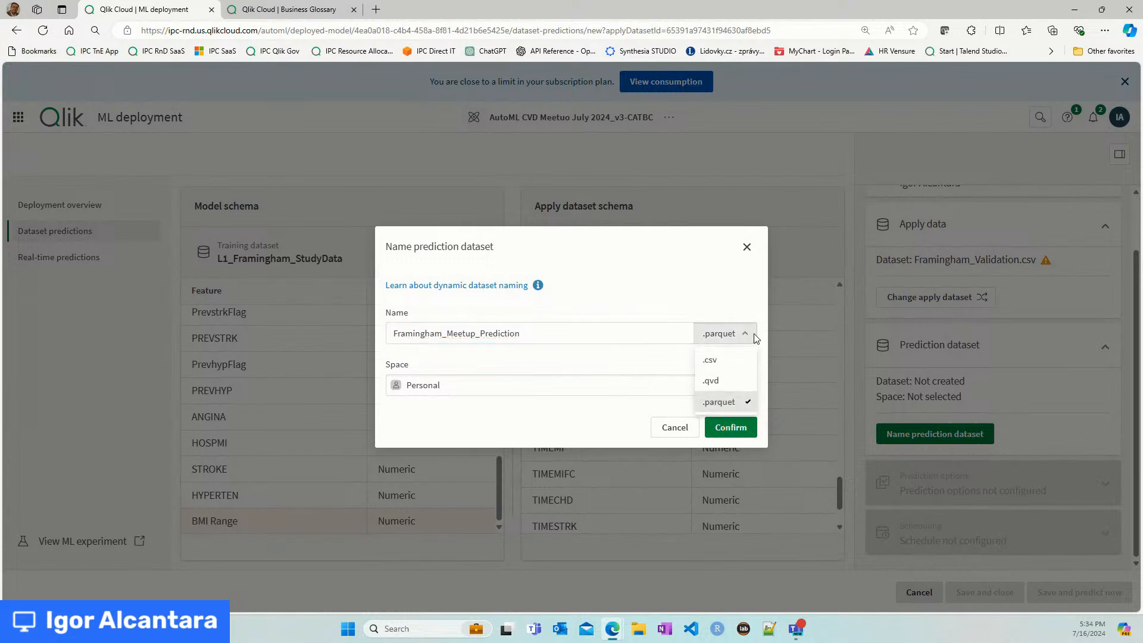
left_click(719, 401)
left_click(725, 423)
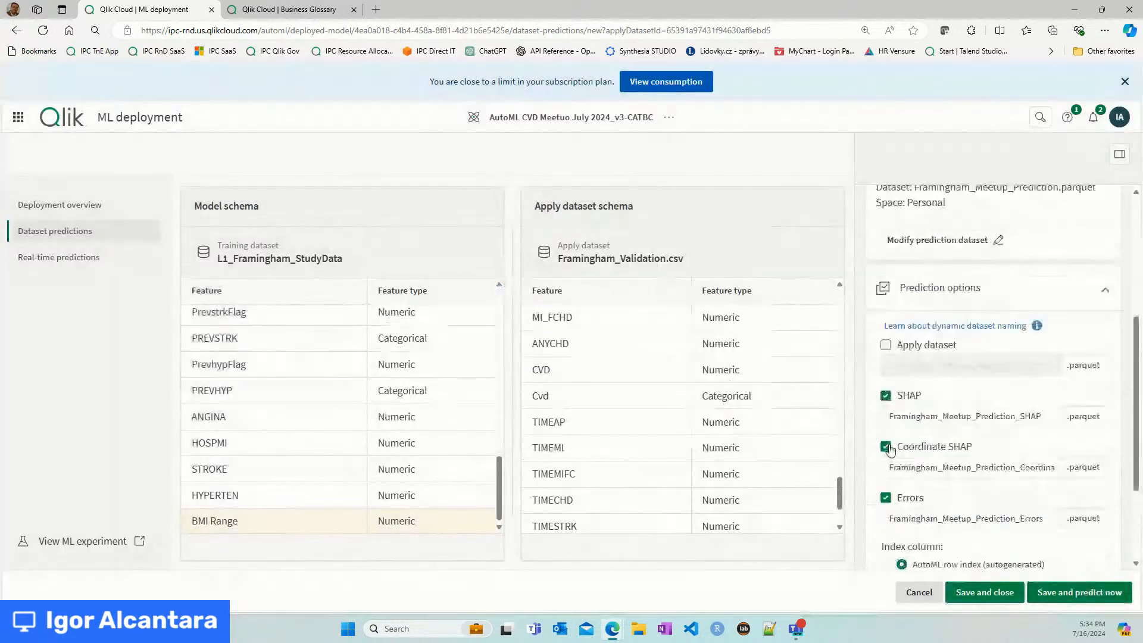
- Set the prediction options to generate only the Coordinate SHAP and Errors datasets, excluding the SHAP and Apply dataset outputs
scroll(952, 290, "up", 1)
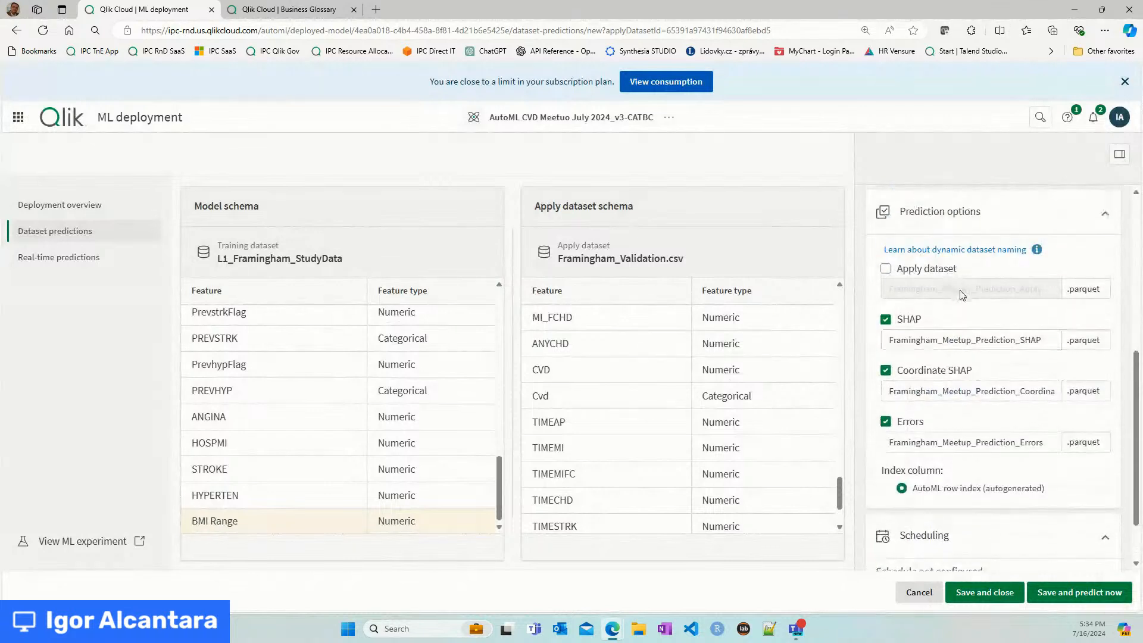
scroll(959, 293, "down", 1)
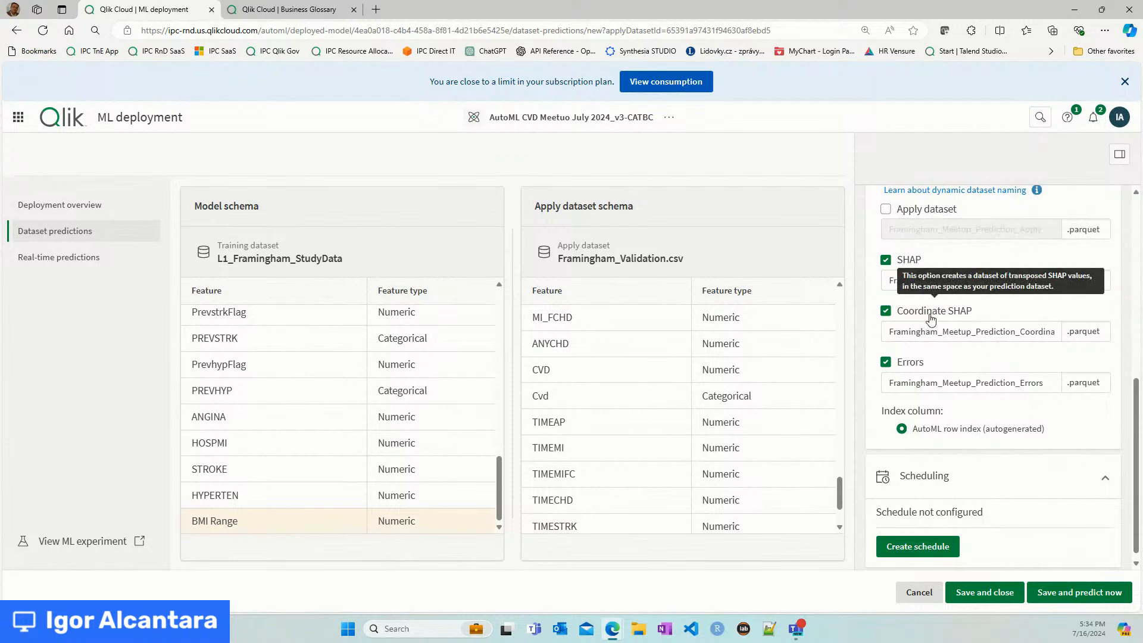
left_click(910, 269)
mouse_move(943, 309)
mouse_move(907, 262)
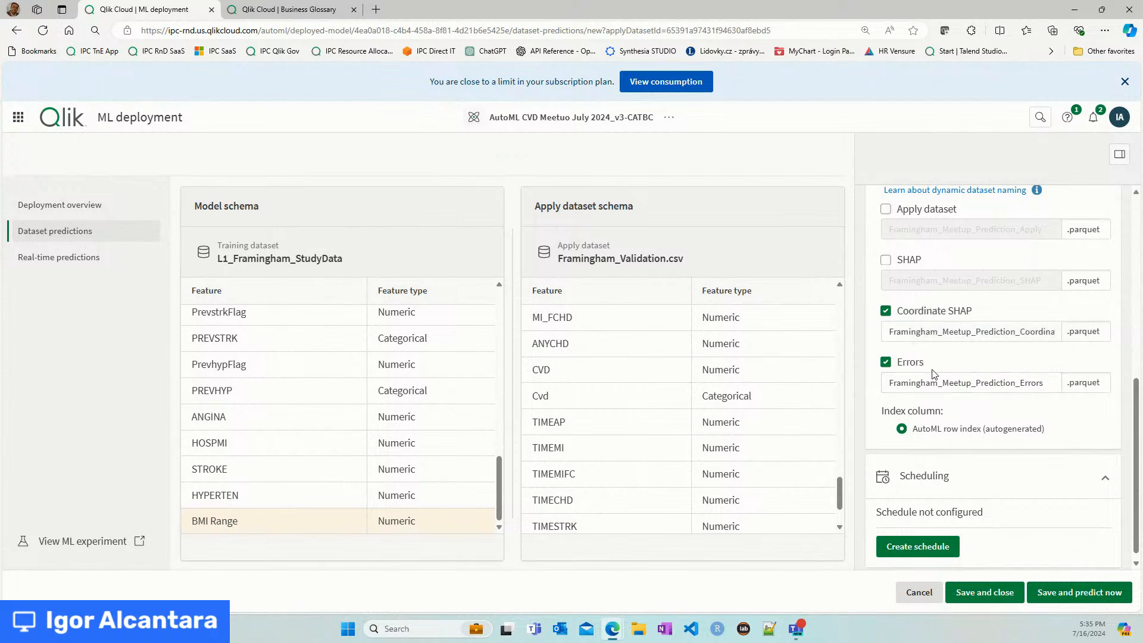
scroll(1000, 363, "up", 2)
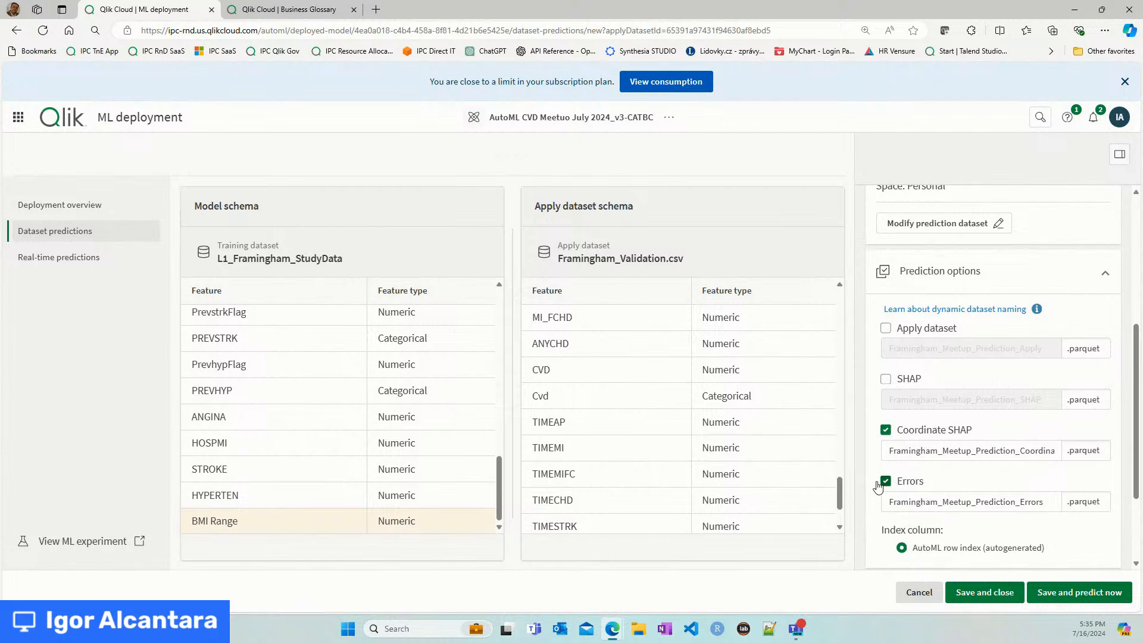
left_click(921, 329)
left_click(921, 329)
scroll(983, 417, "down", 3)
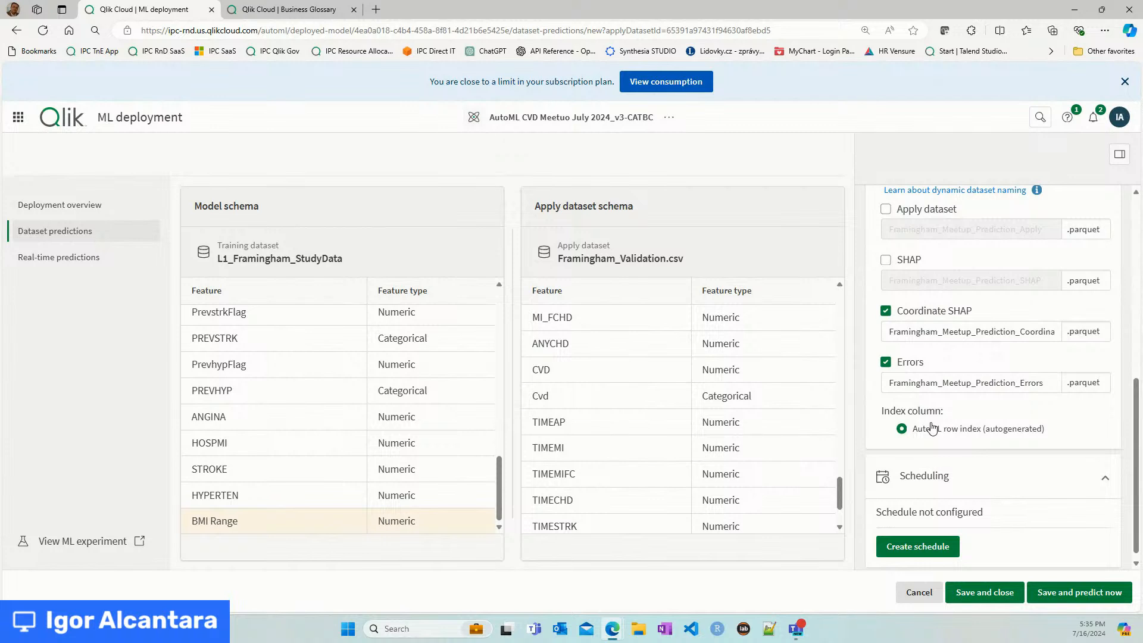
scroll(931, 427, "down", 1)
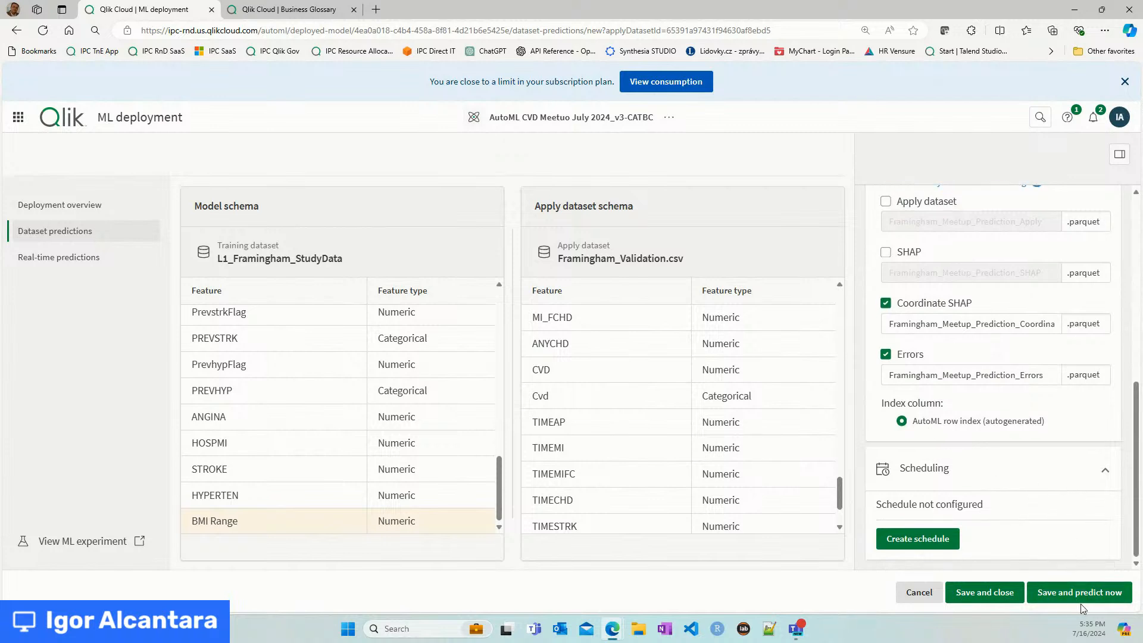
left_click(910, 540)
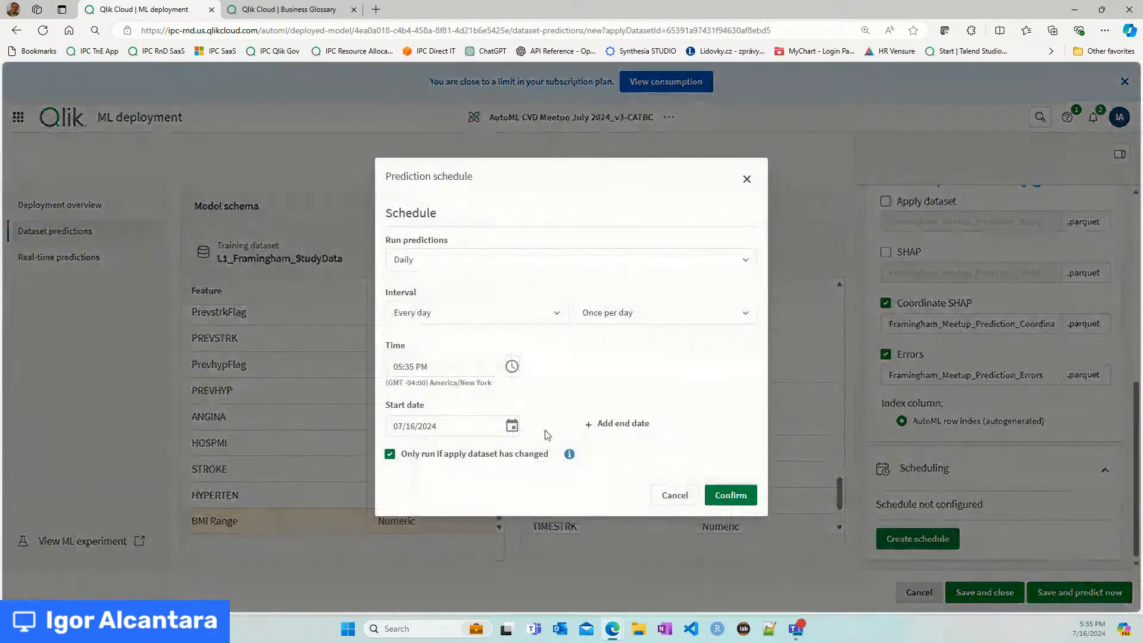
left_click(554, 313)
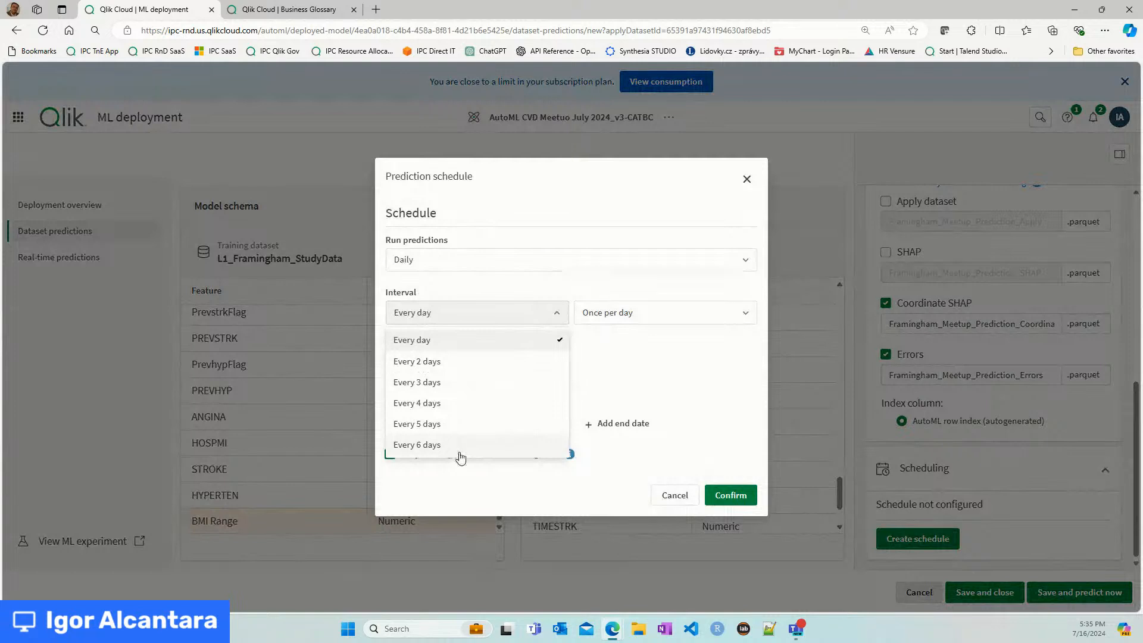
left_click(564, 262)
left_click(566, 259)
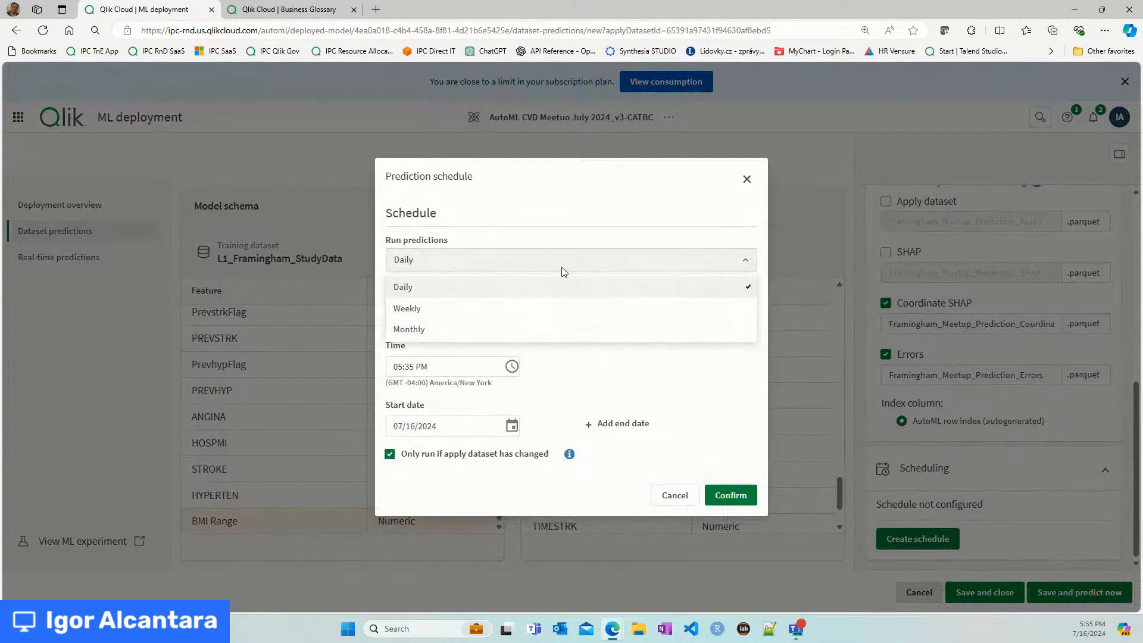
left_click(542, 328)
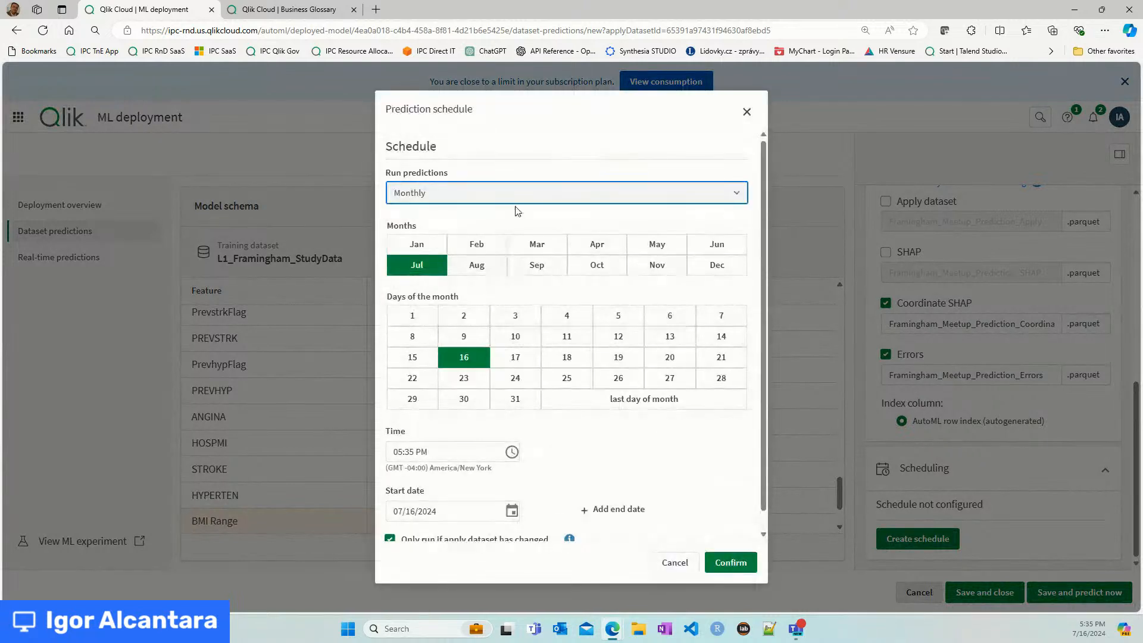
left_click(746, 115)
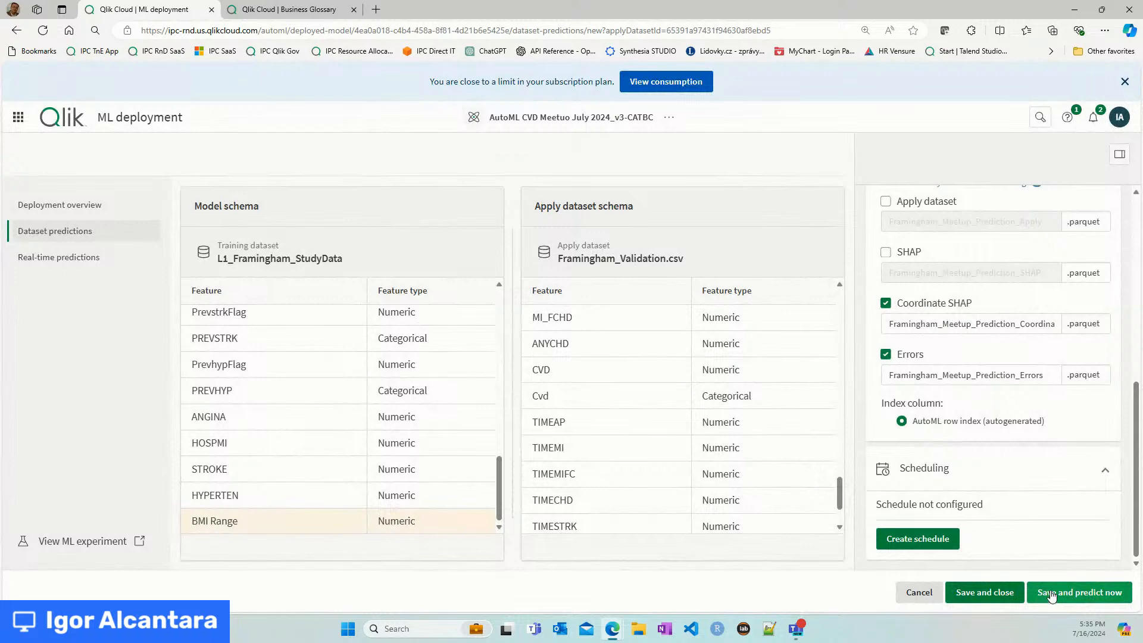
- Save the prediction configuration and run it immediately despite the schema issues, and show the deployment's real-time prediction API URL
left_click(1051, 596)
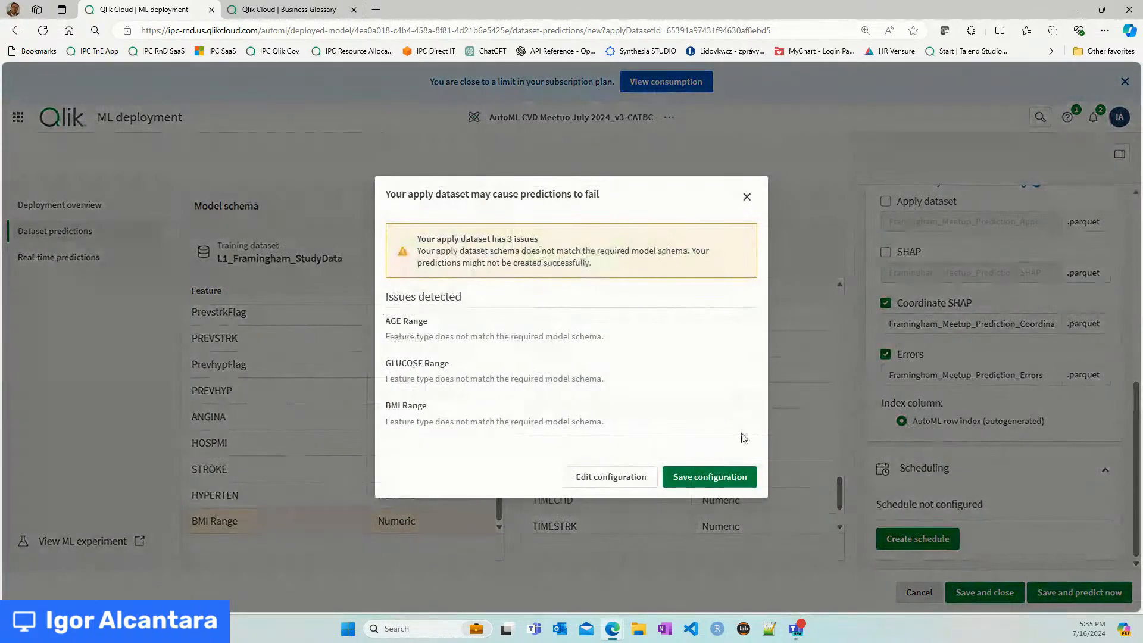
left_click(701, 478)
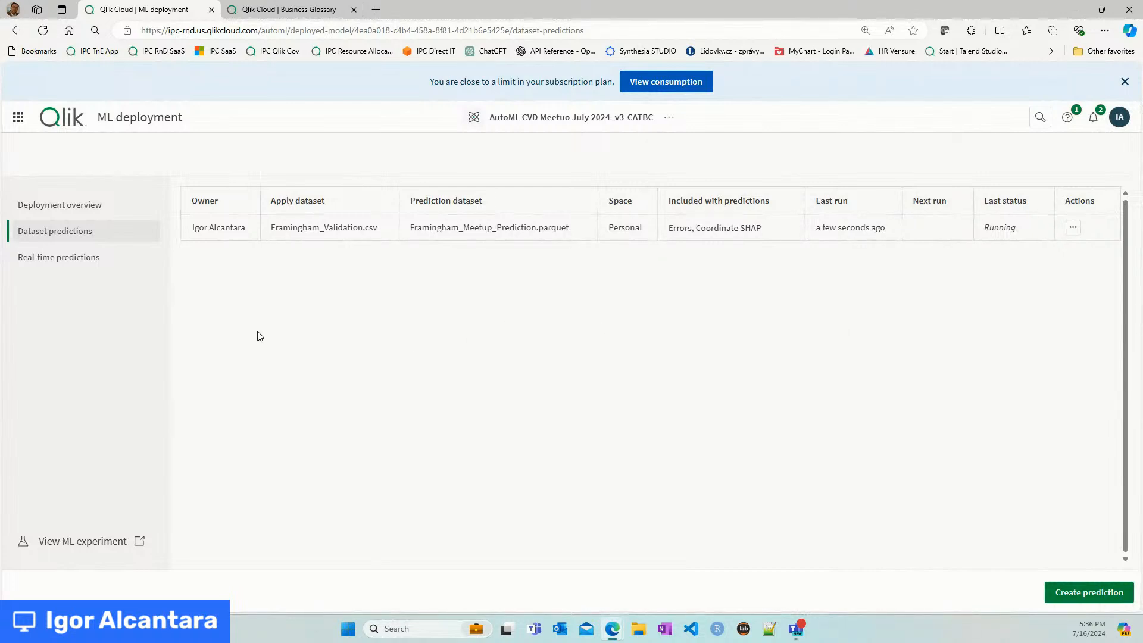
left_click(69, 258)
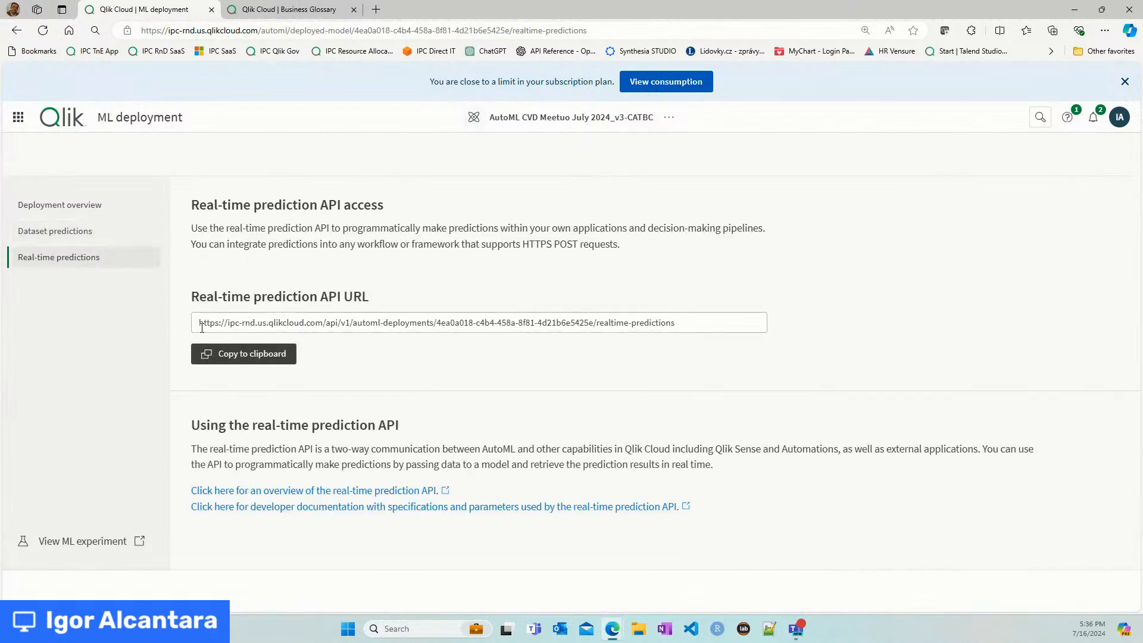
left_click_drag(201, 327, 738, 253)
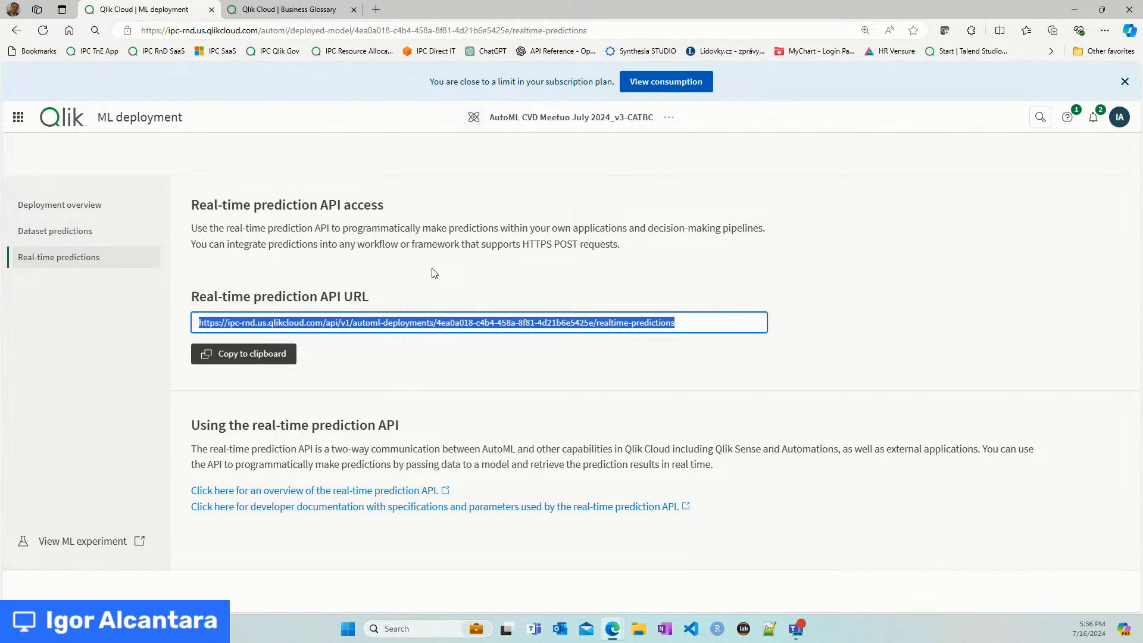
- Show the tenant's API keys list in Administration, using the browser tab that holds the Medical Glossary
left_click(317, 8)
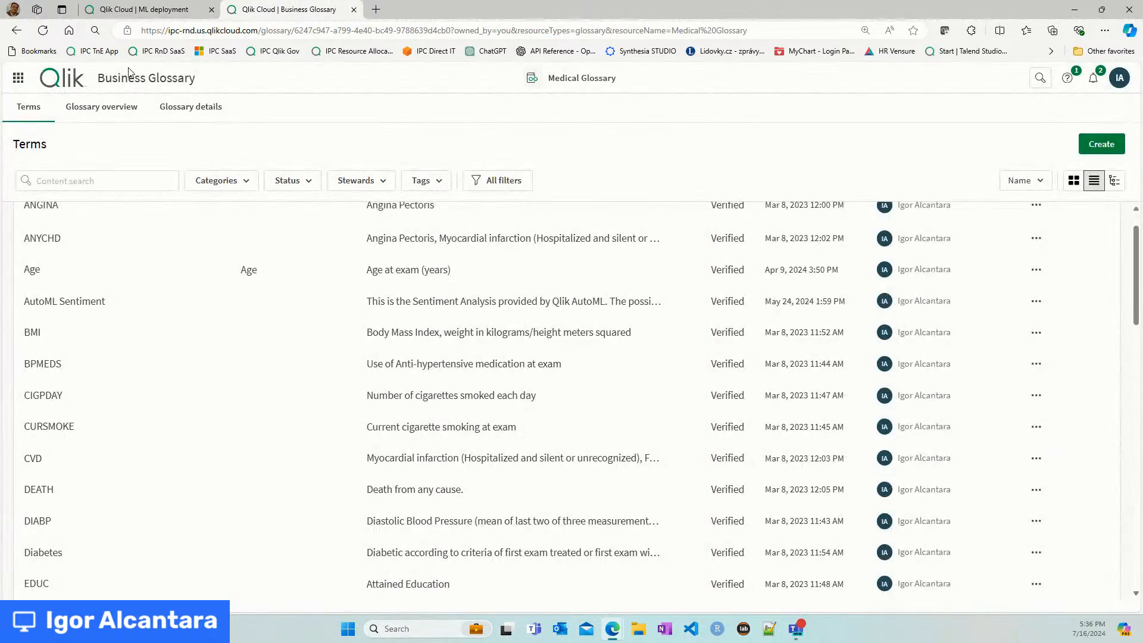
left_click(18, 77)
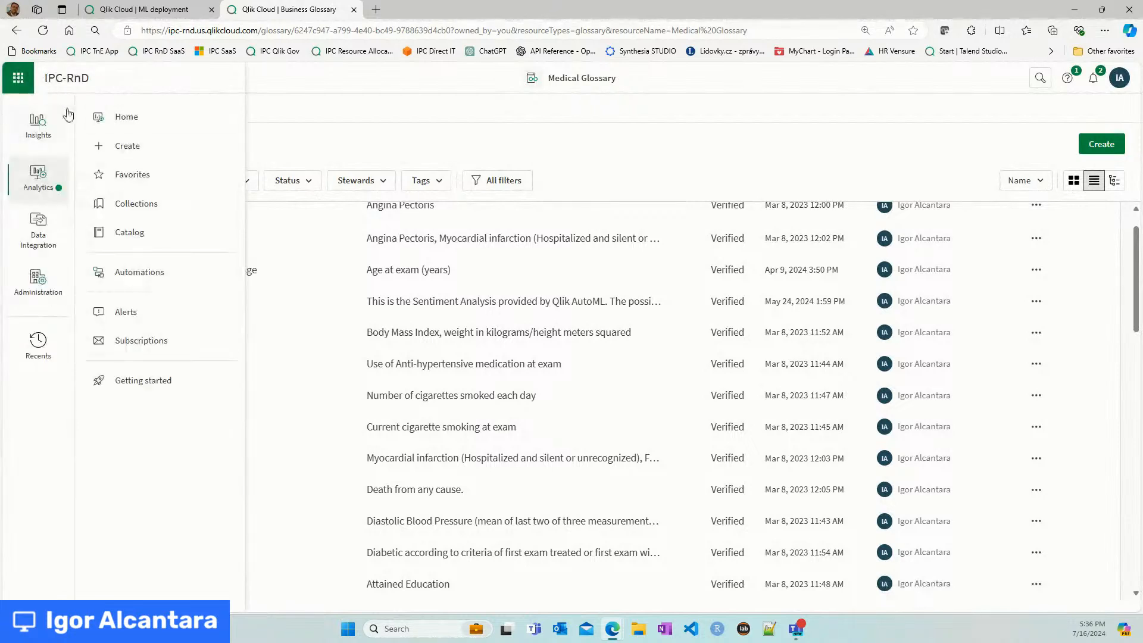
left_click(144, 116)
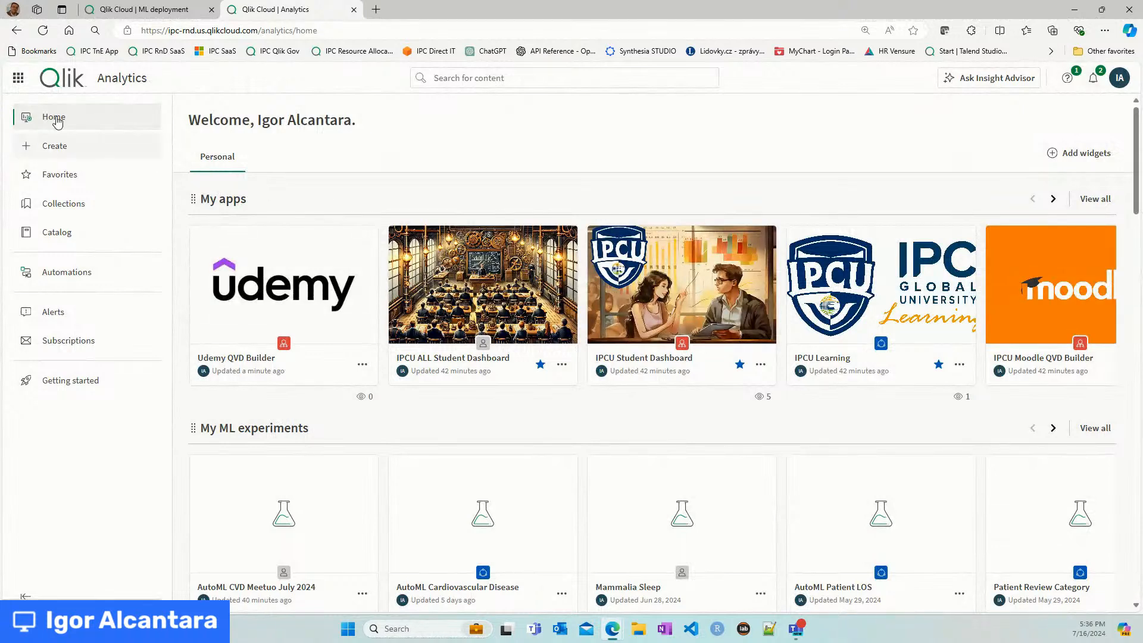
left_click(19, 80)
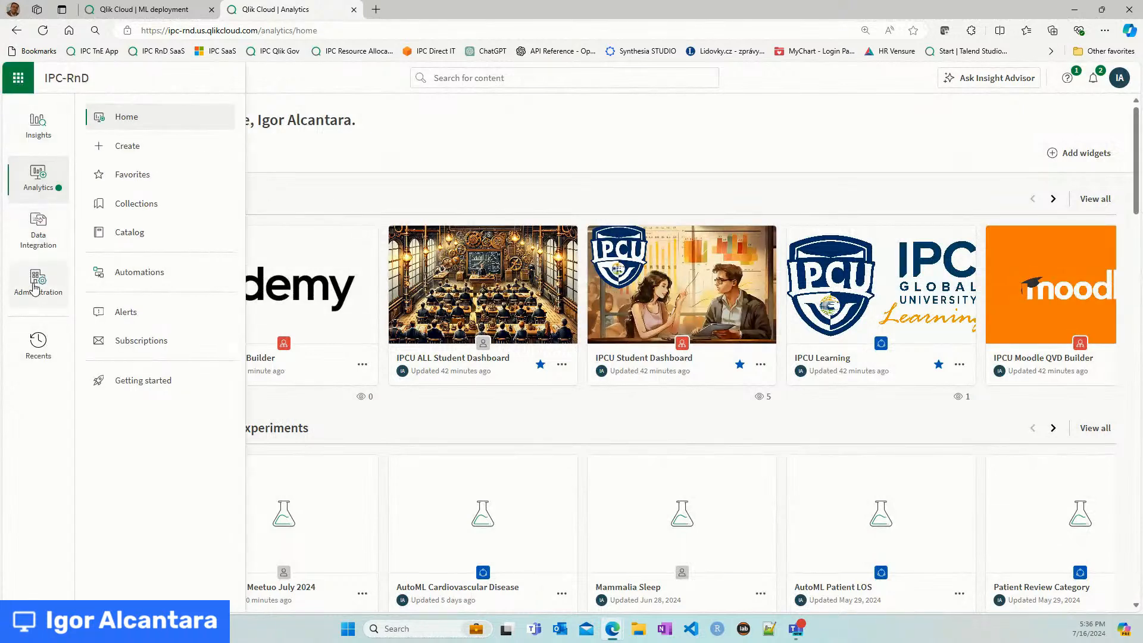
left_click(34, 302)
scroll(166, 396, "down", 2)
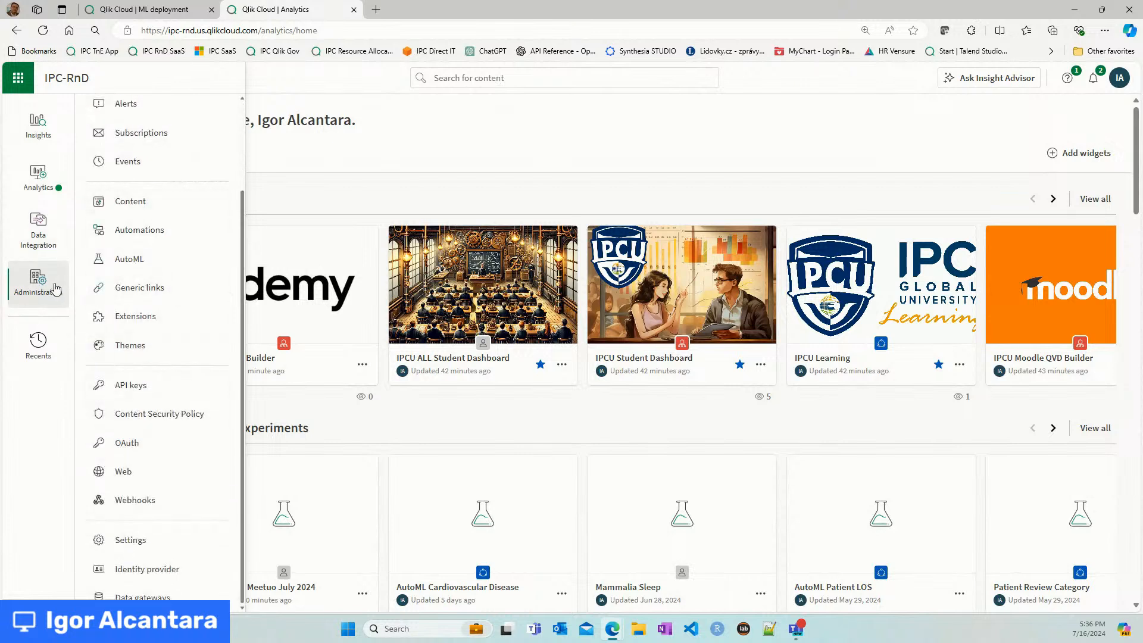
left_click(153, 385)
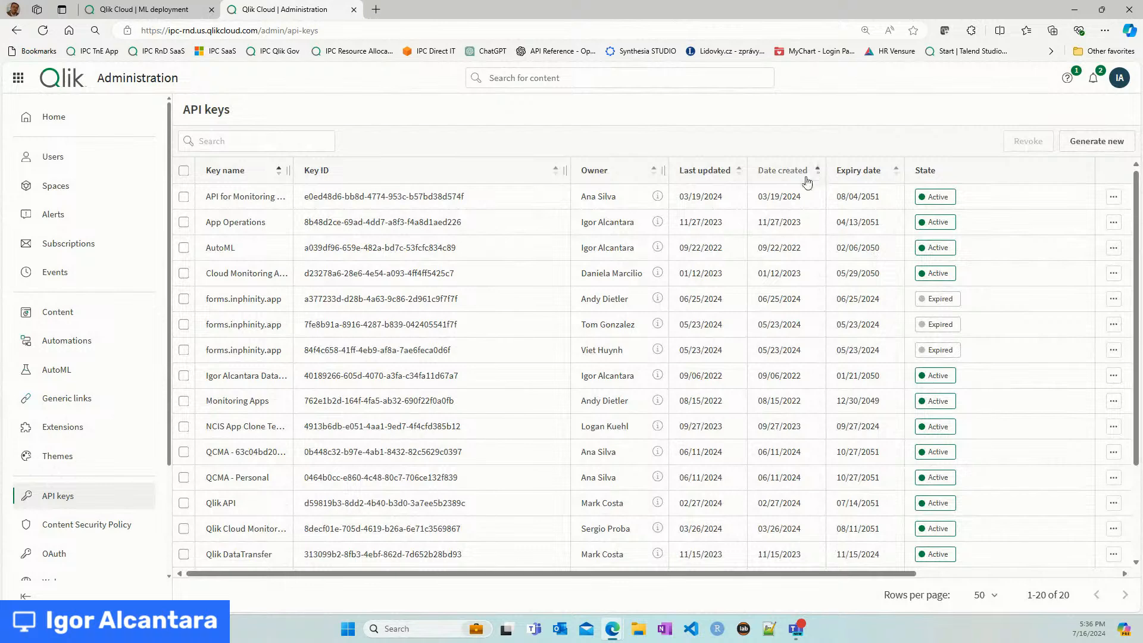
- Return to the ML deployment and copy its real-time prediction API URL to the clipboard
left_click(143, 9)
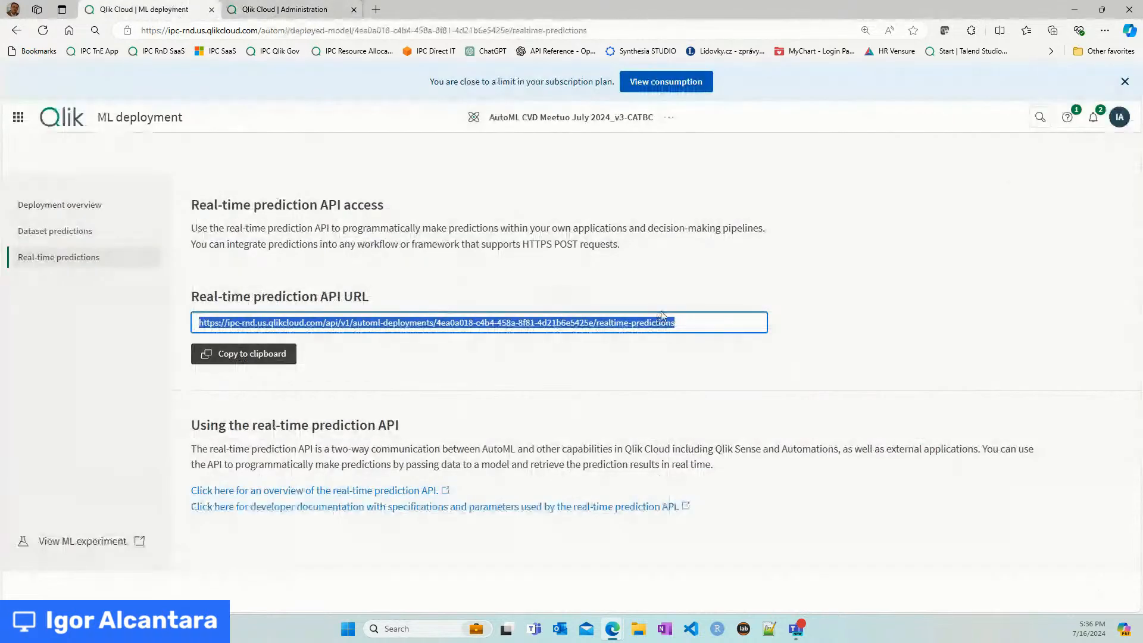
left_click(678, 322)
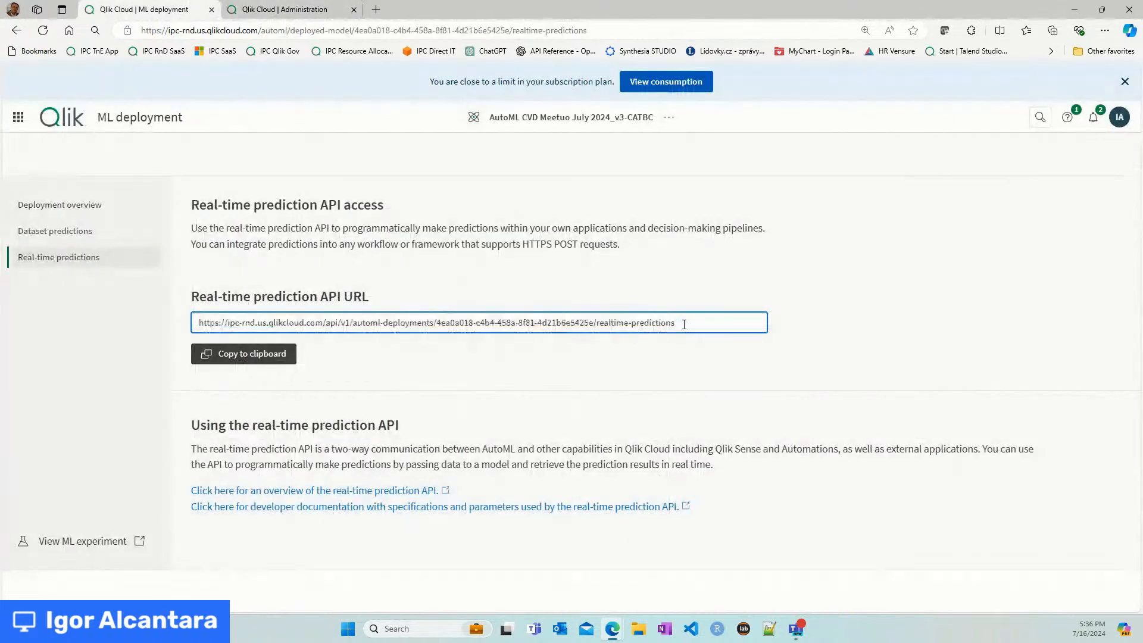
left_click_drag(674, 322, 161, 325)
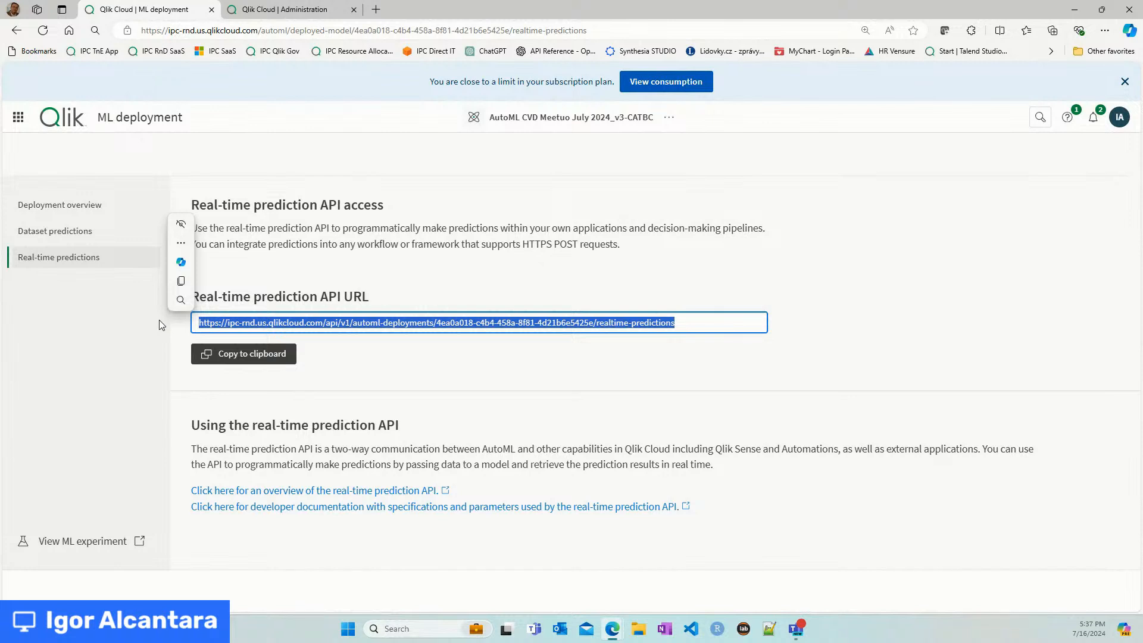
left_click(208, 357)
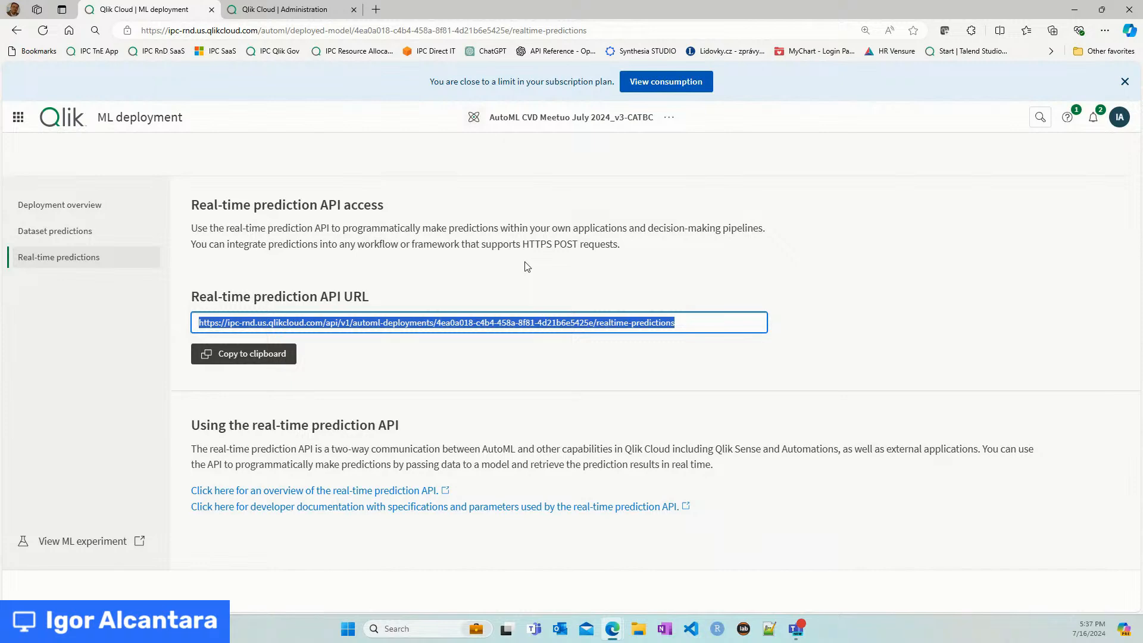
- Show the tenant's automations list in Administration and filter it by the presenter's name as owner, choosing the first matching account
left_click(275, 9)
left_click(18, 78)
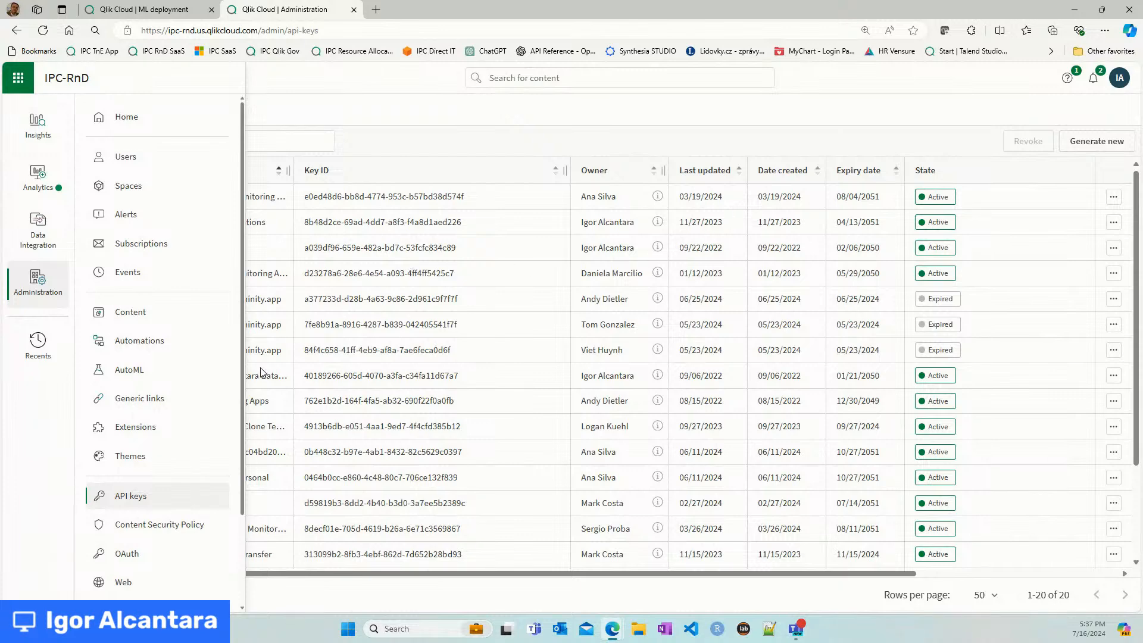
left_click(140, 341)
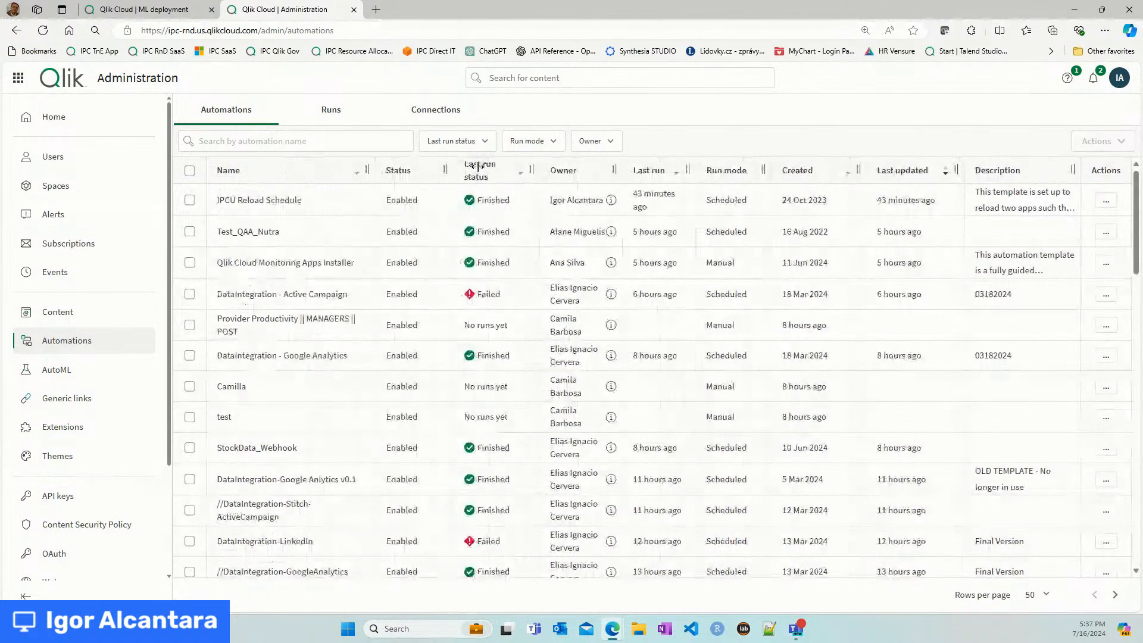
left_click(592, 142)
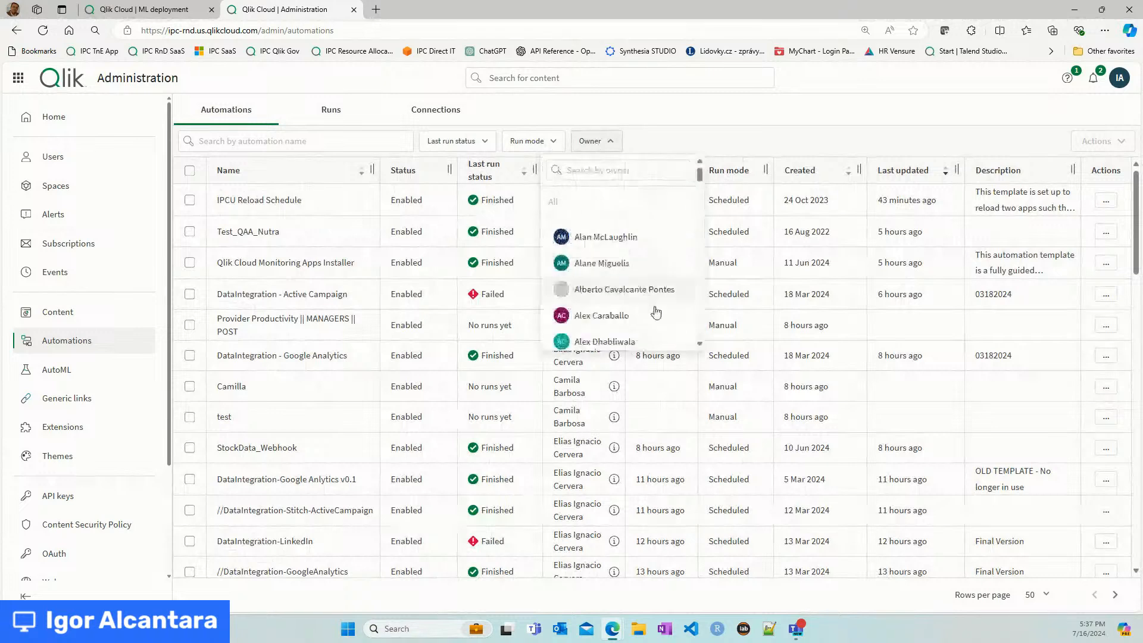
left_click(615, 171)
type("i")
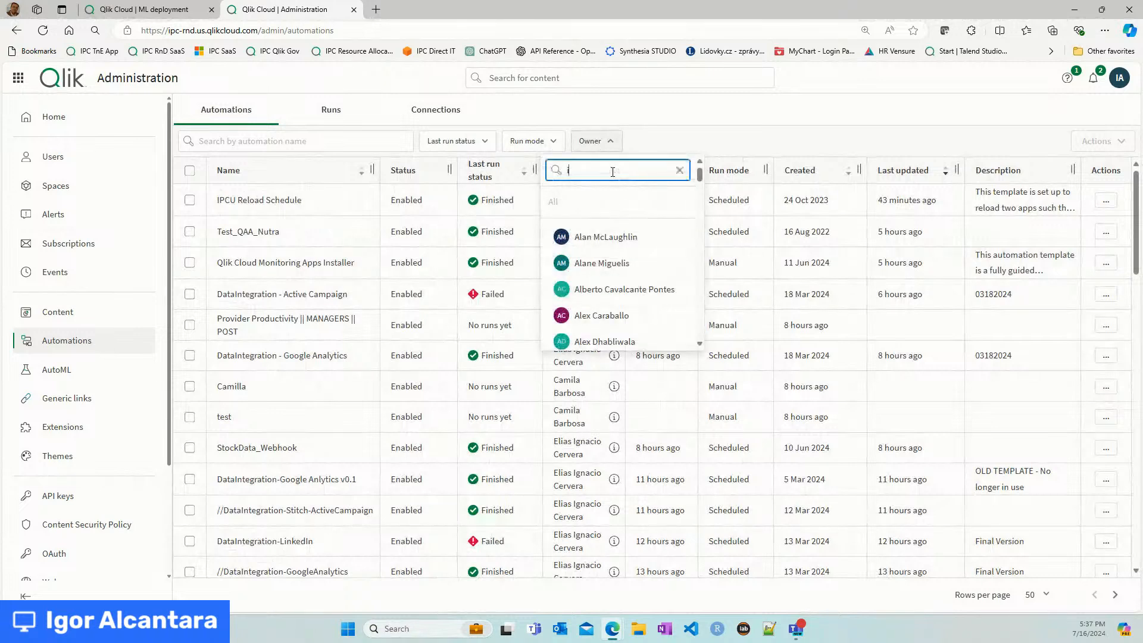
type("gor")
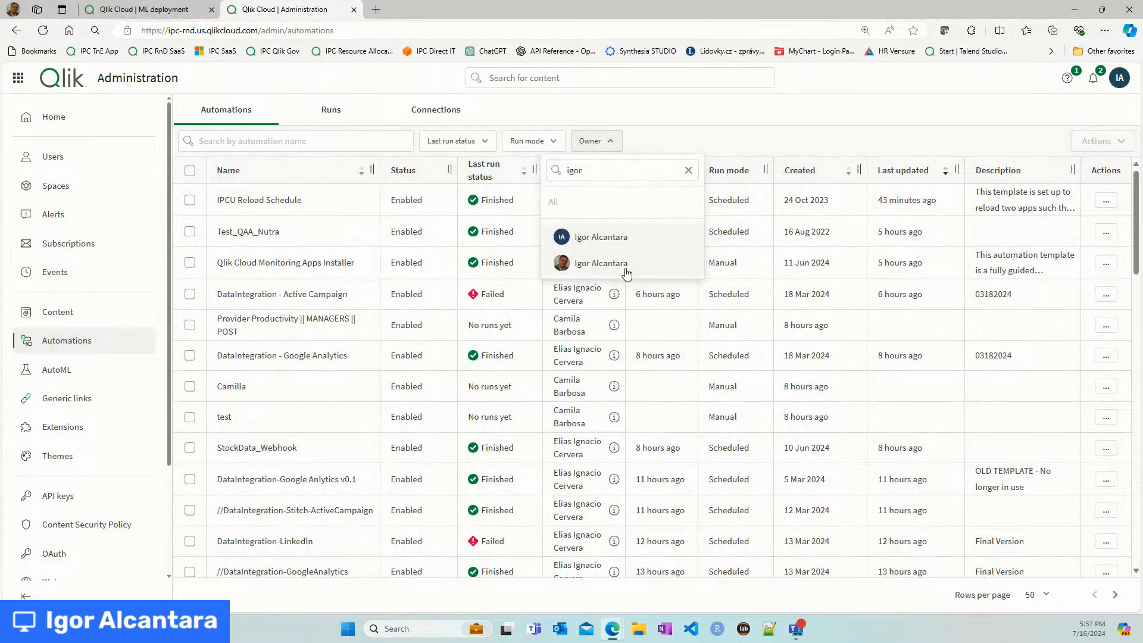
left_click(619, 245)
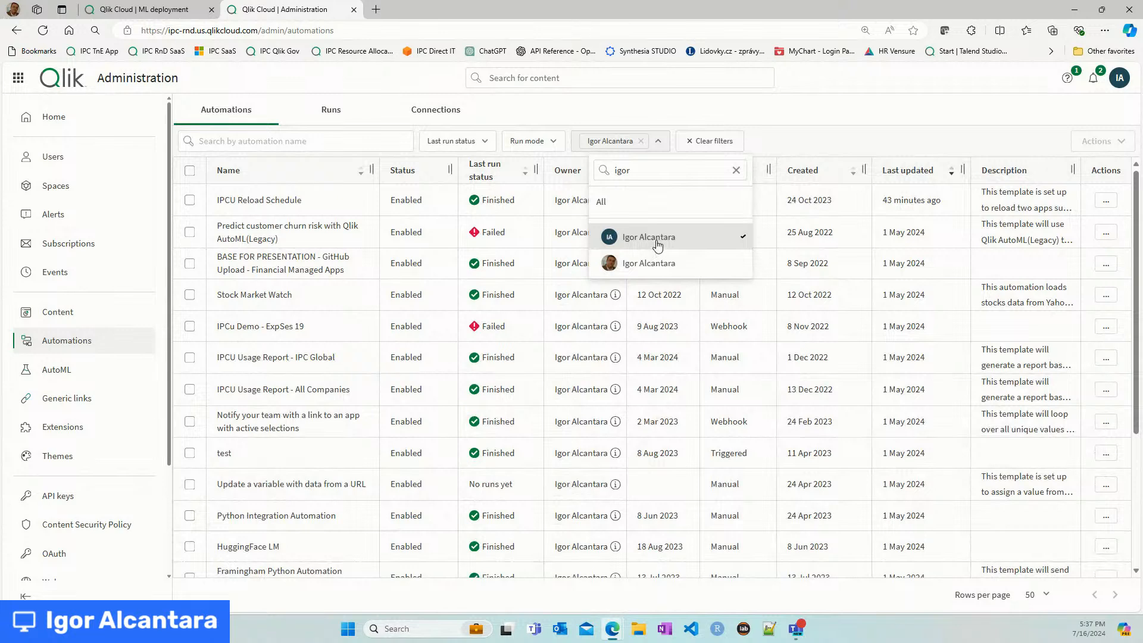
left_click(818, 125)
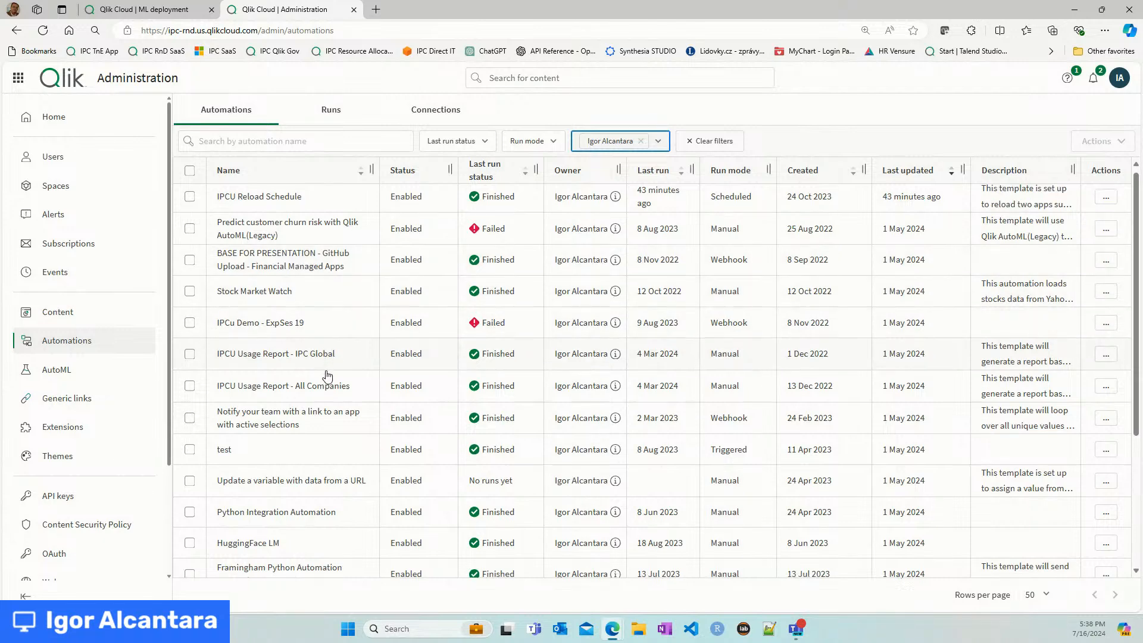
- Look through the filtered automations list for an automation suited to demonstrating AutoML predictions
scroll(326, 372, "down", 2)
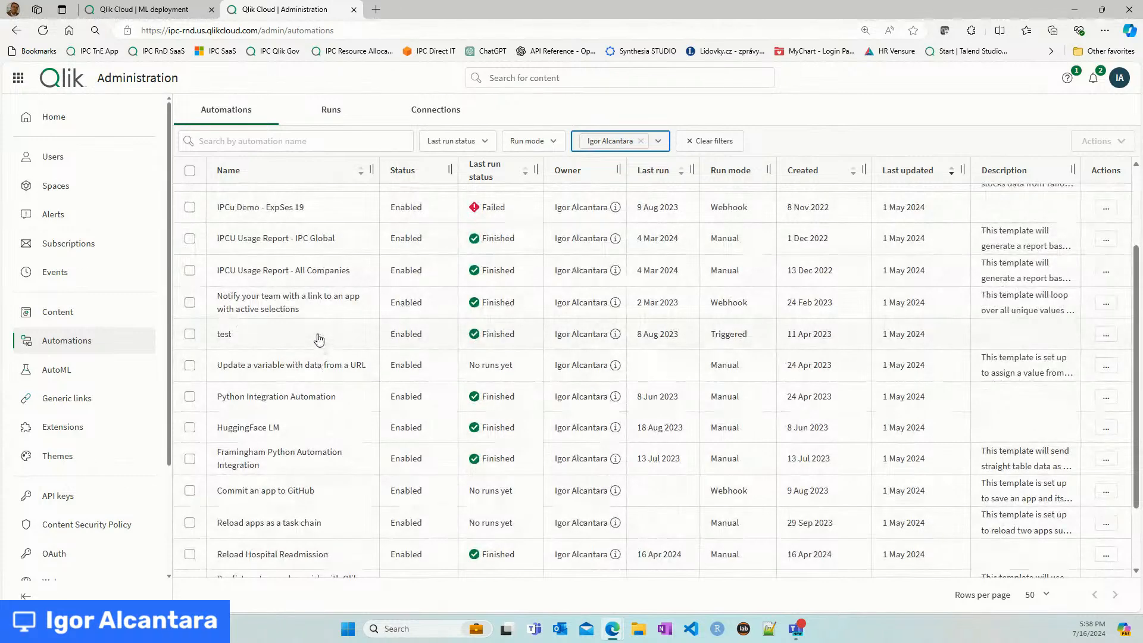
scroll(319, 340, "down", 2)
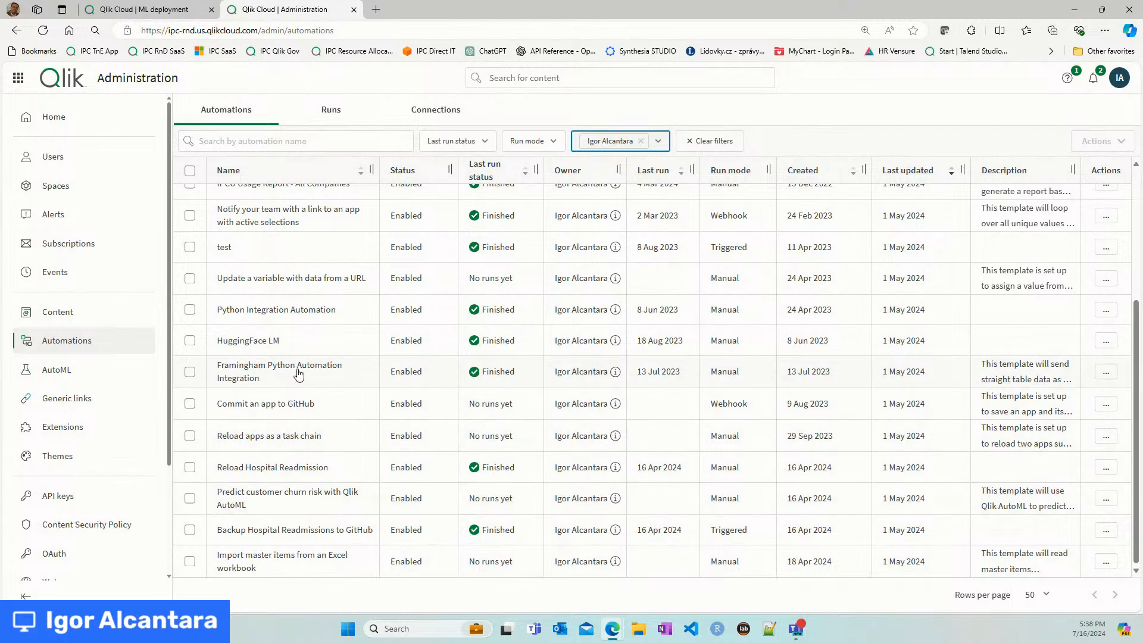
scroll(297, 373, "up", 2)
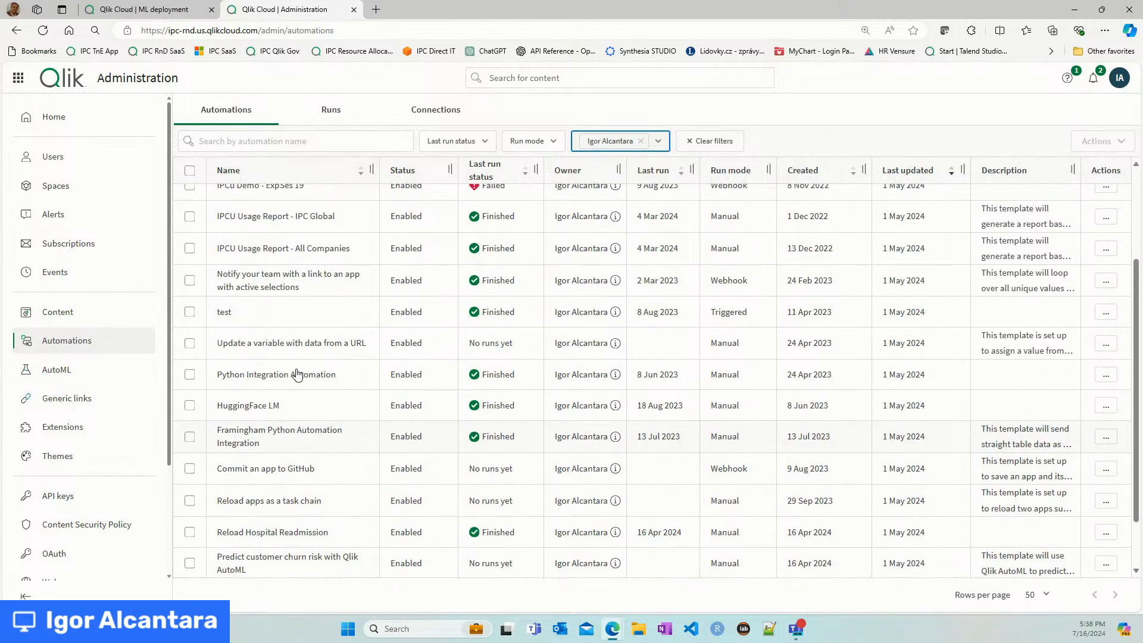
scroll(298, 373, "up", 2)
scroll(298, 373, "up", 1)
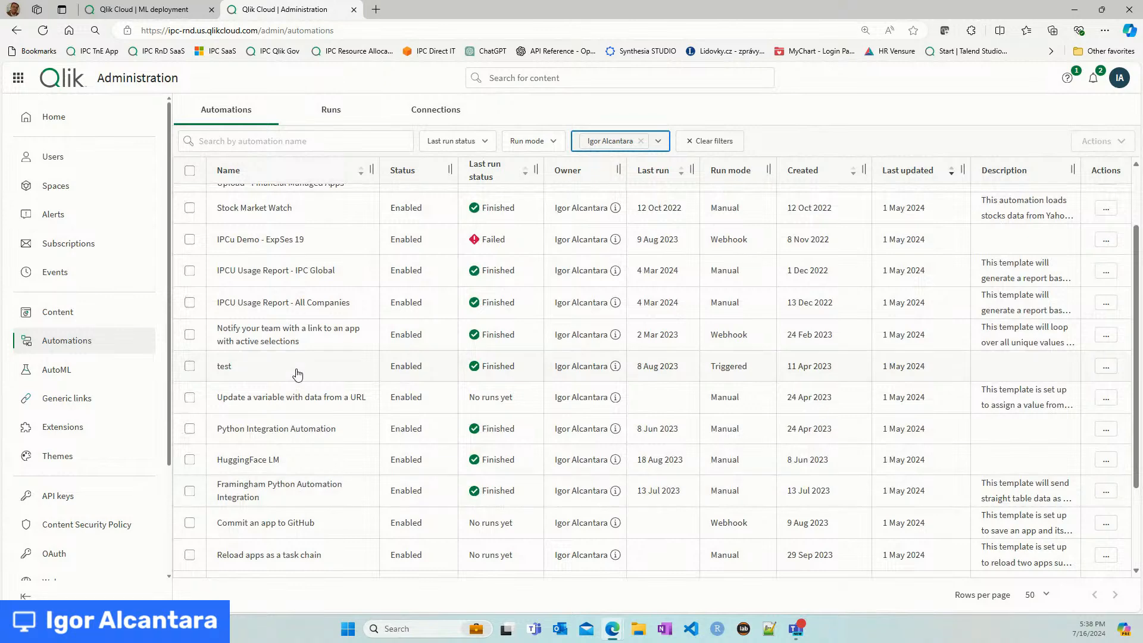
scroll(298, 373, "up", 3)
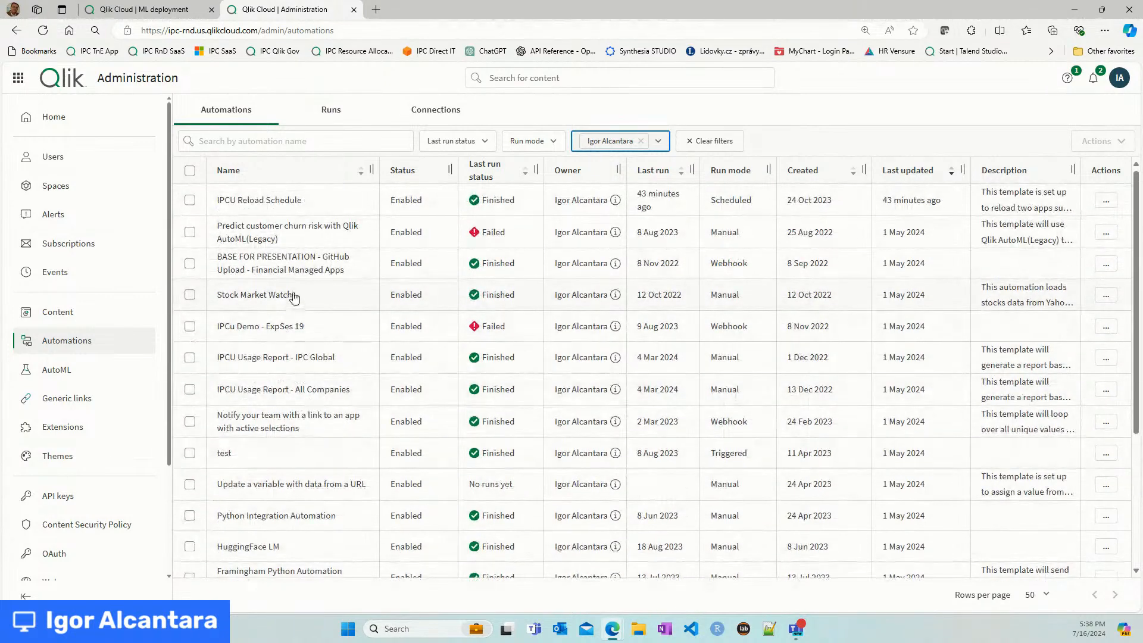
scroll(327, 381, "down", 4)
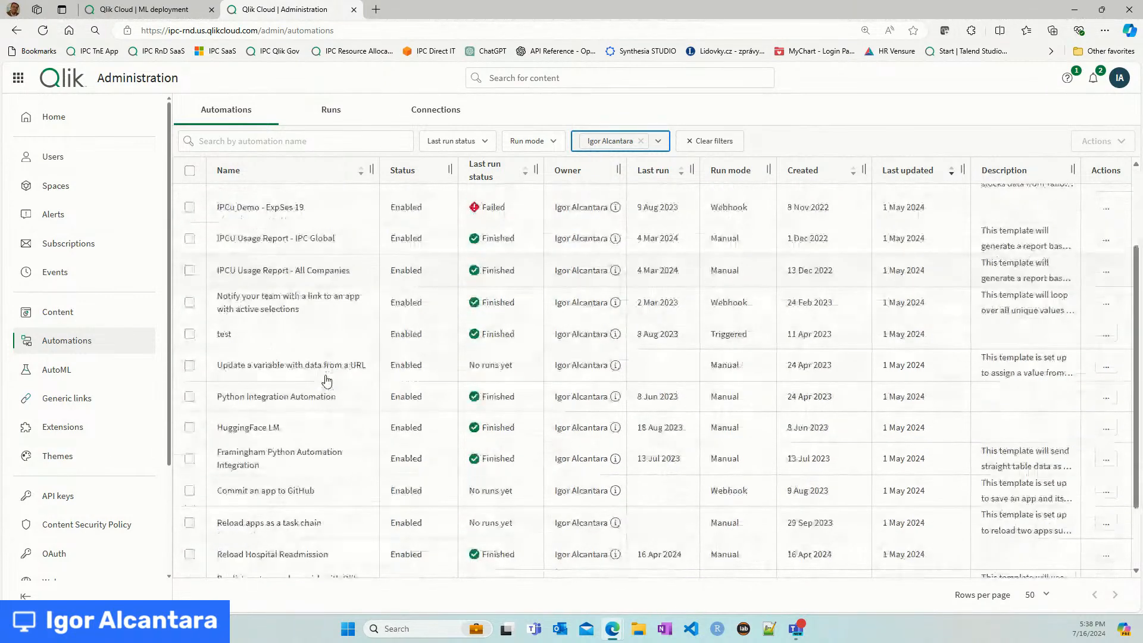
scroll(325, 380, "down", 3)
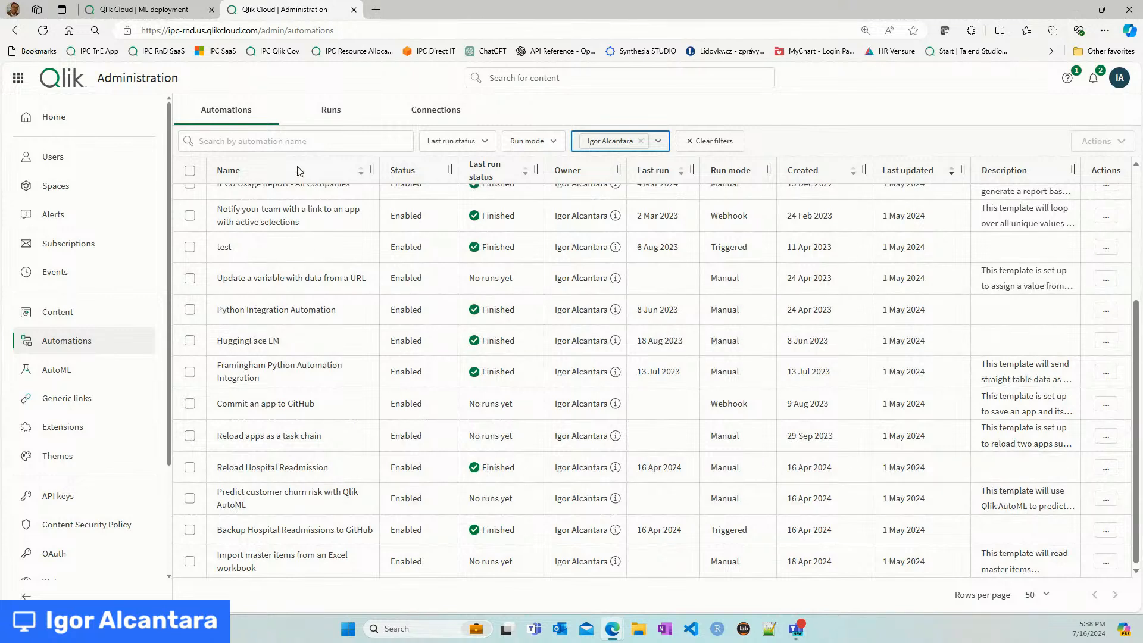
- Search the Administration automations for "read" and try to open the Reload Hospital Readmission automation from its row and available actions
left_click(295, 143)
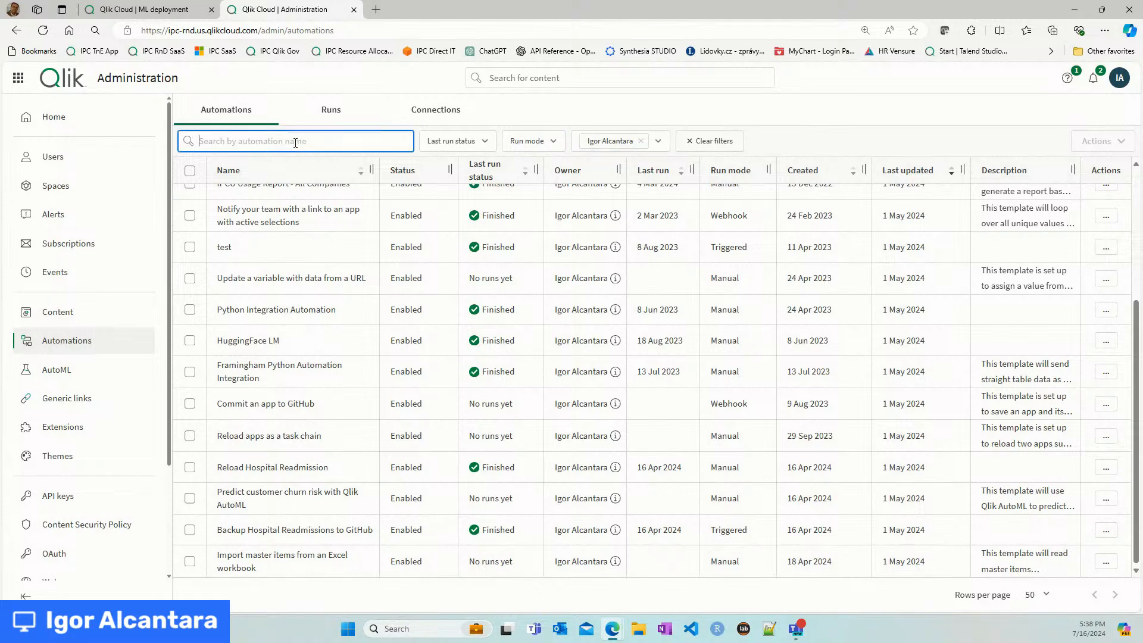
type("read")
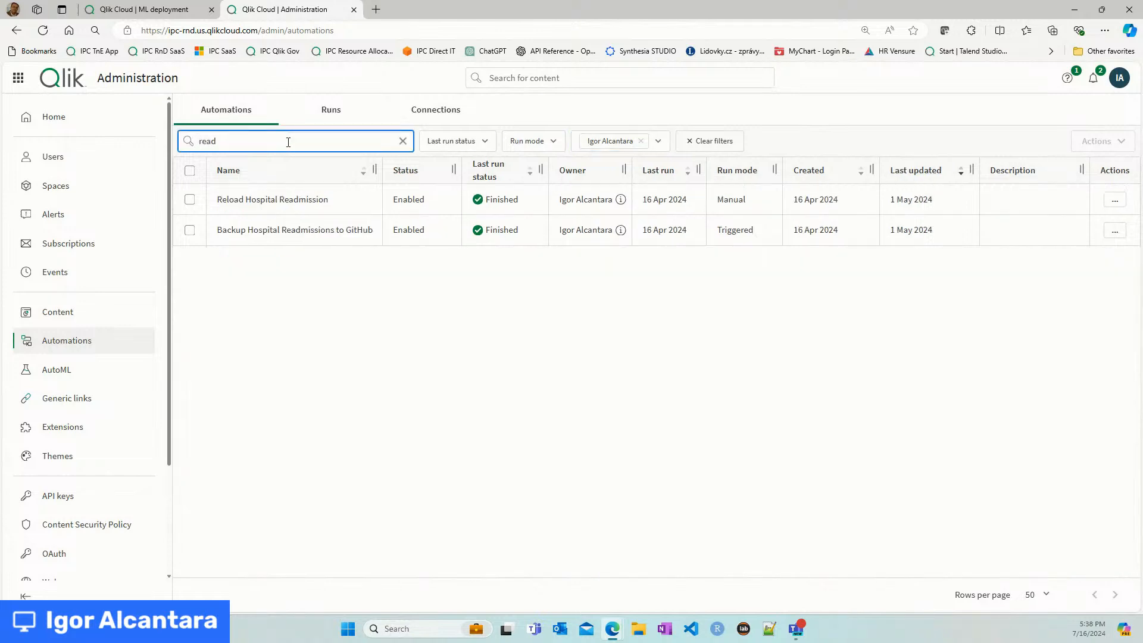
left_click(269, 198)
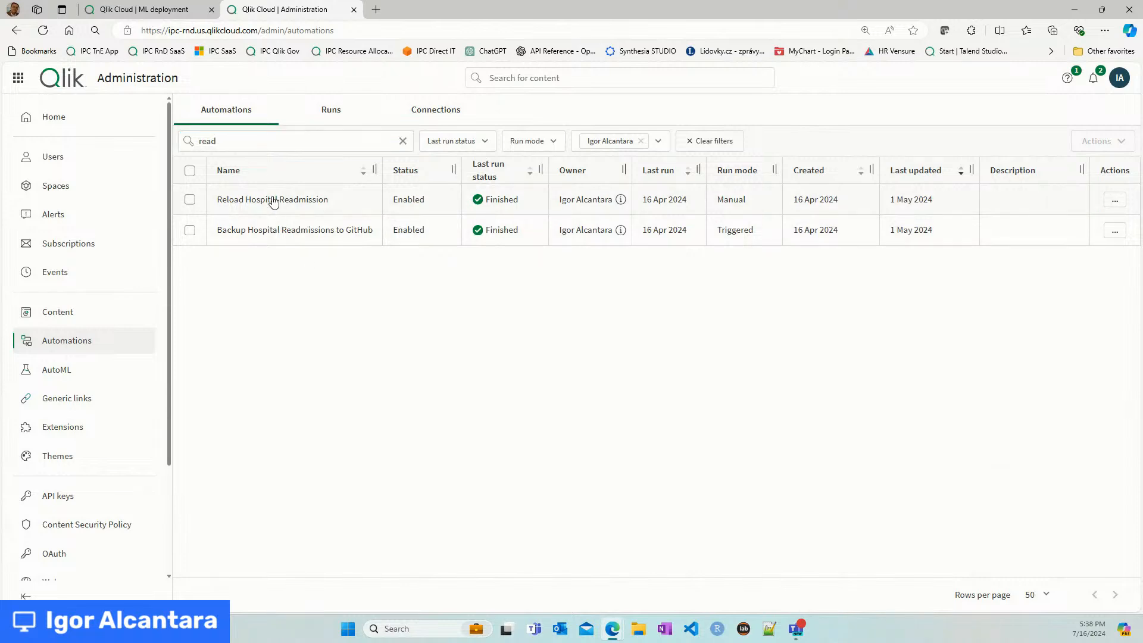
left_click(1114, 198)
left_click(1115, 203)
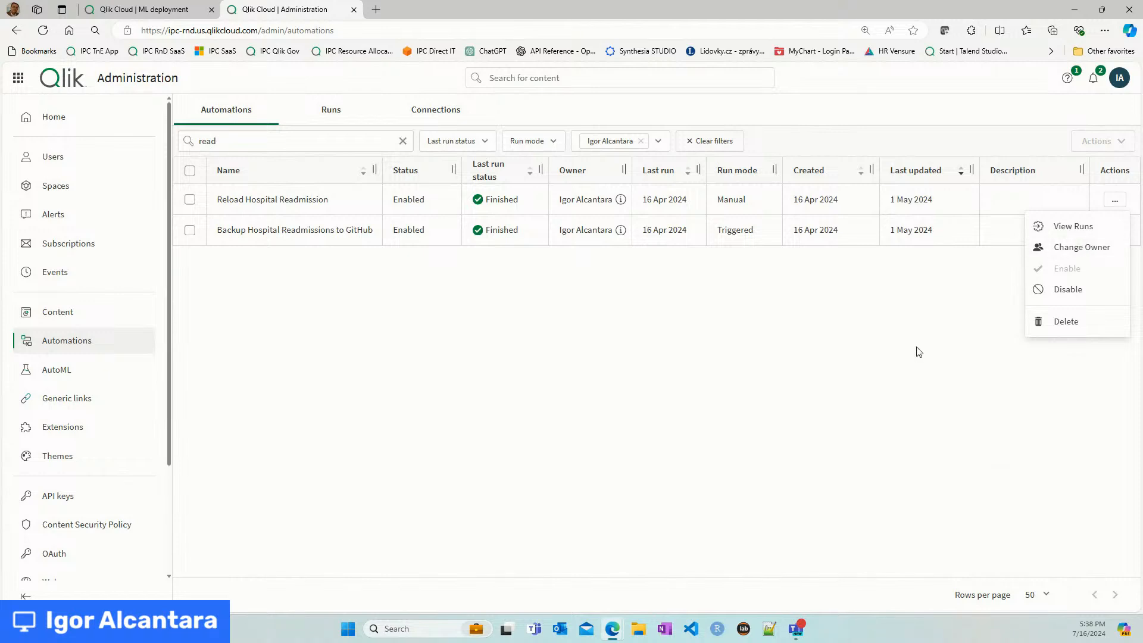
left_click(304, 199)
double_click(322, 199)
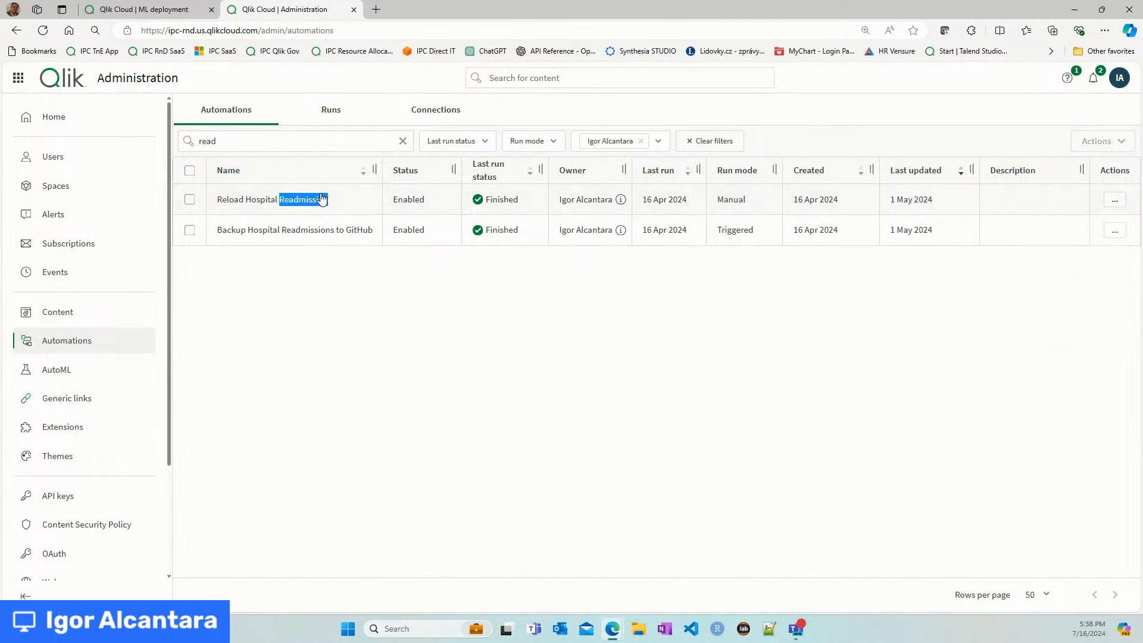
left_click(322, 198)
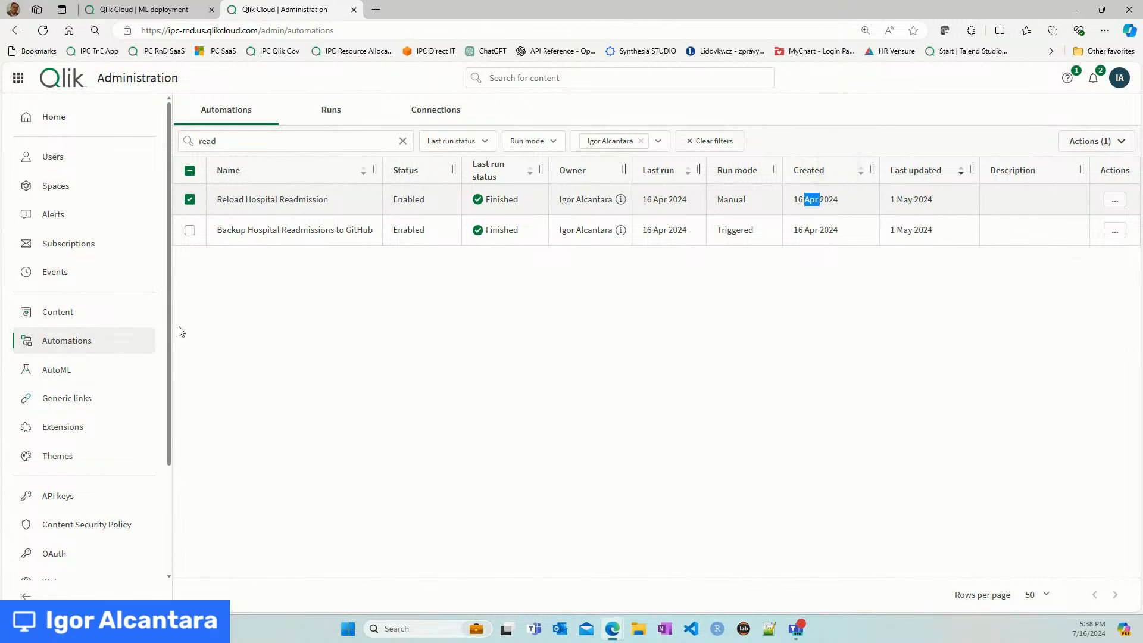
left_click(251, 199)
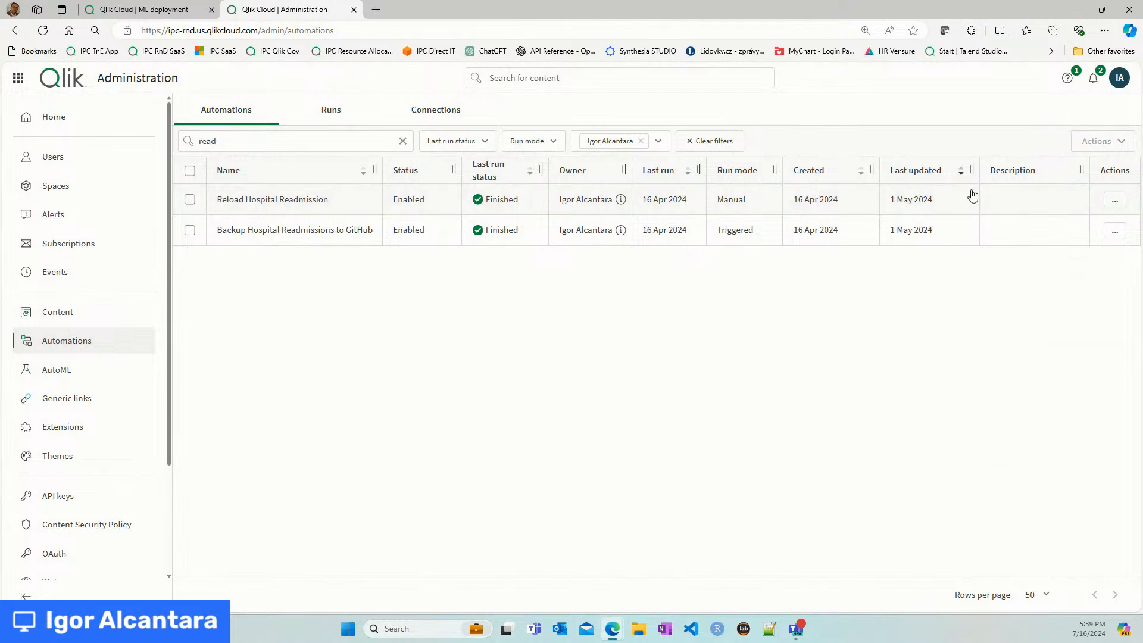
left_click(1115, 200)
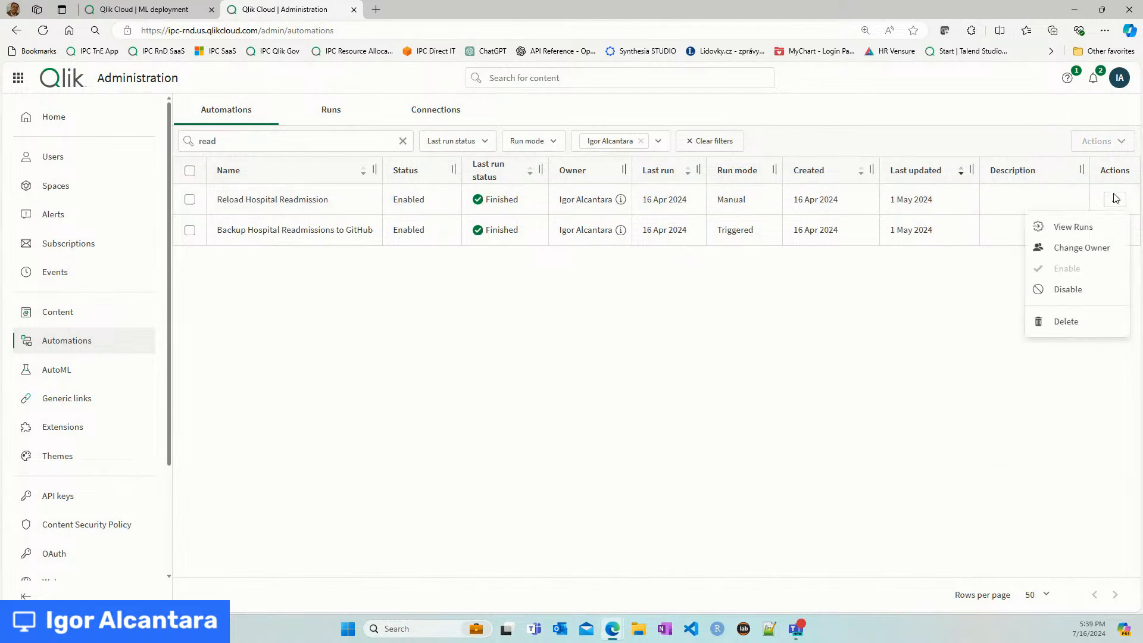
left_click(1111, 140)
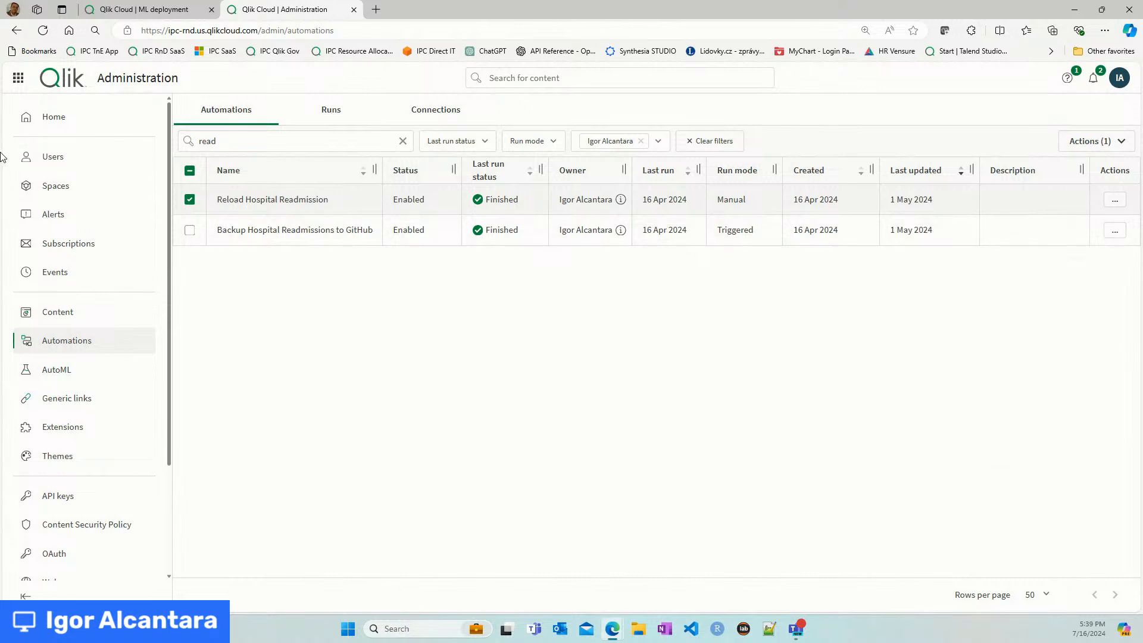
- Leave Administration and show the Automations list in the Analytics area
left_click(18, 78)
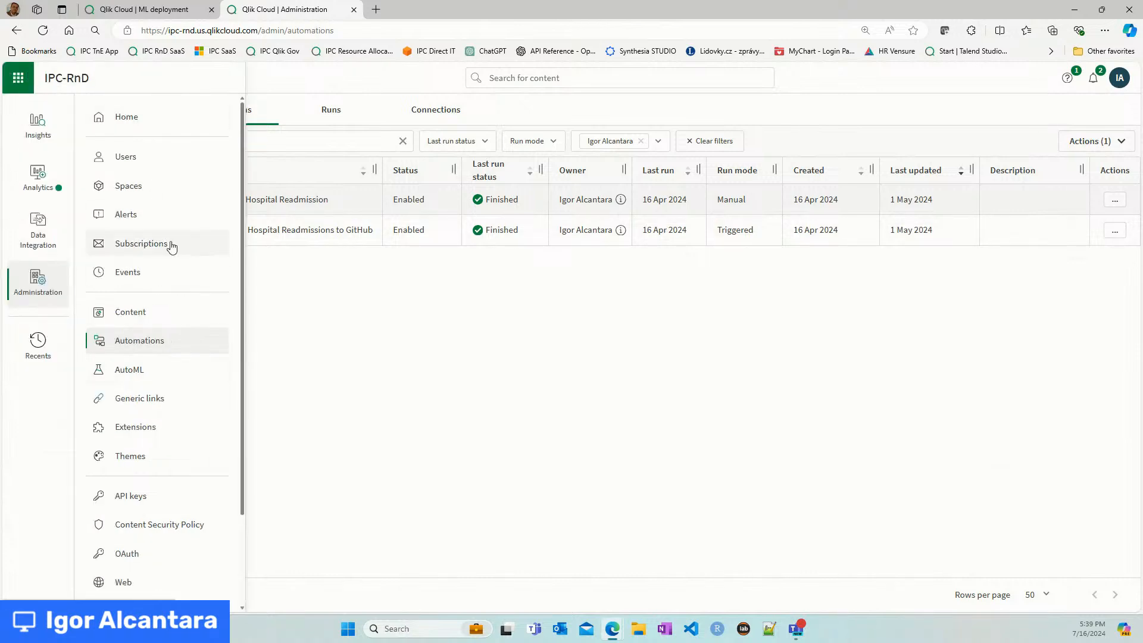
left_click(116, 119)
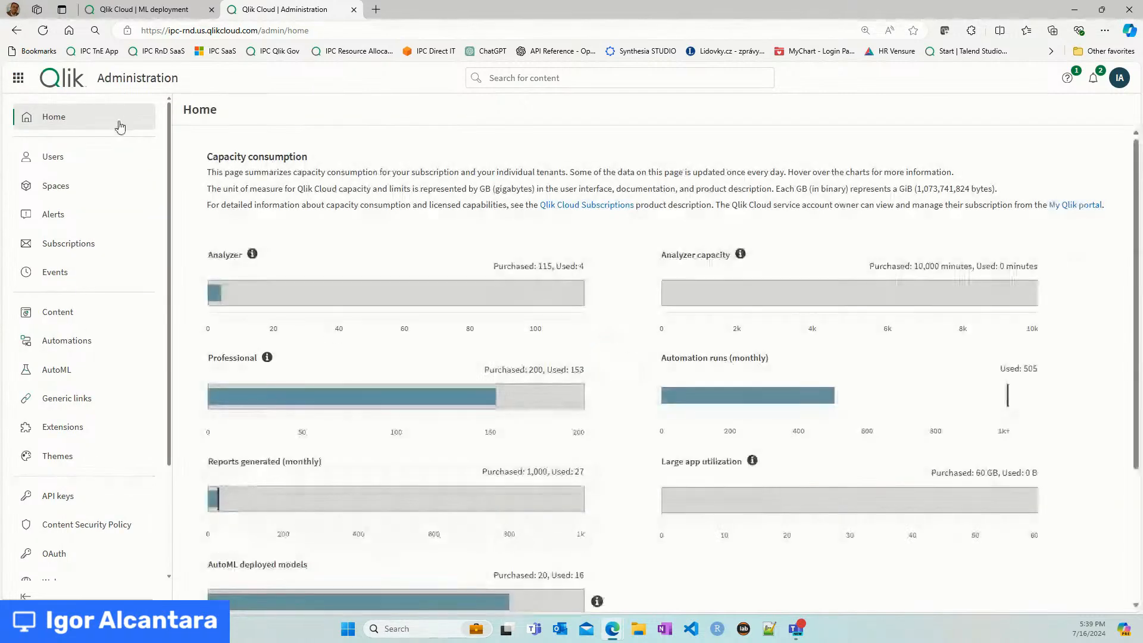
left_click(18, 77)
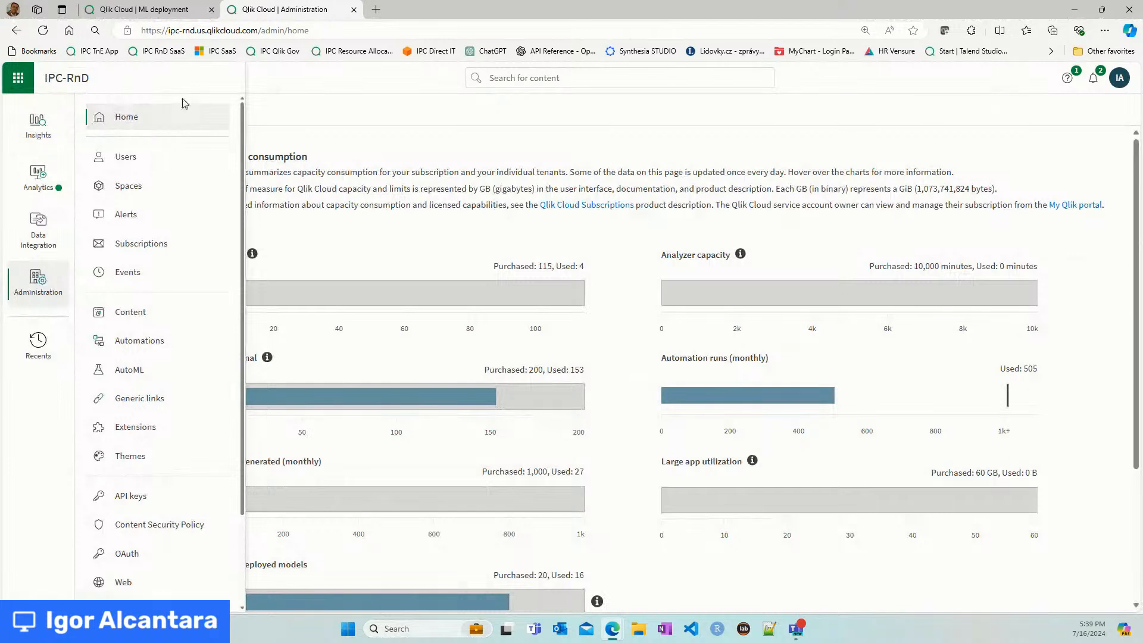
left_click(59, 182)
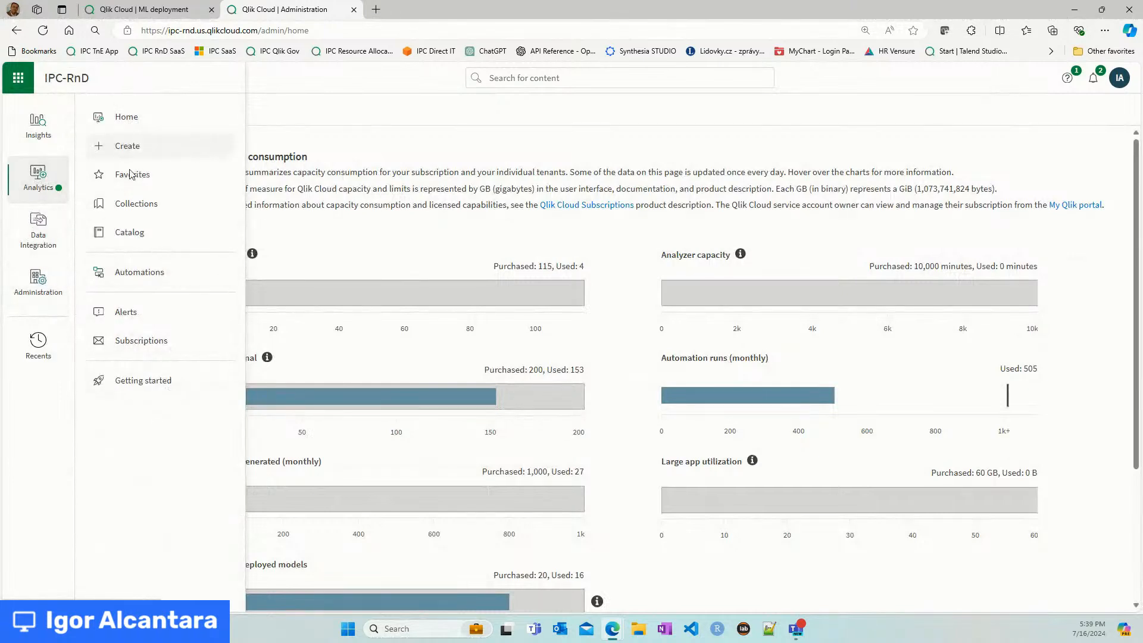
left_click(150, 272)
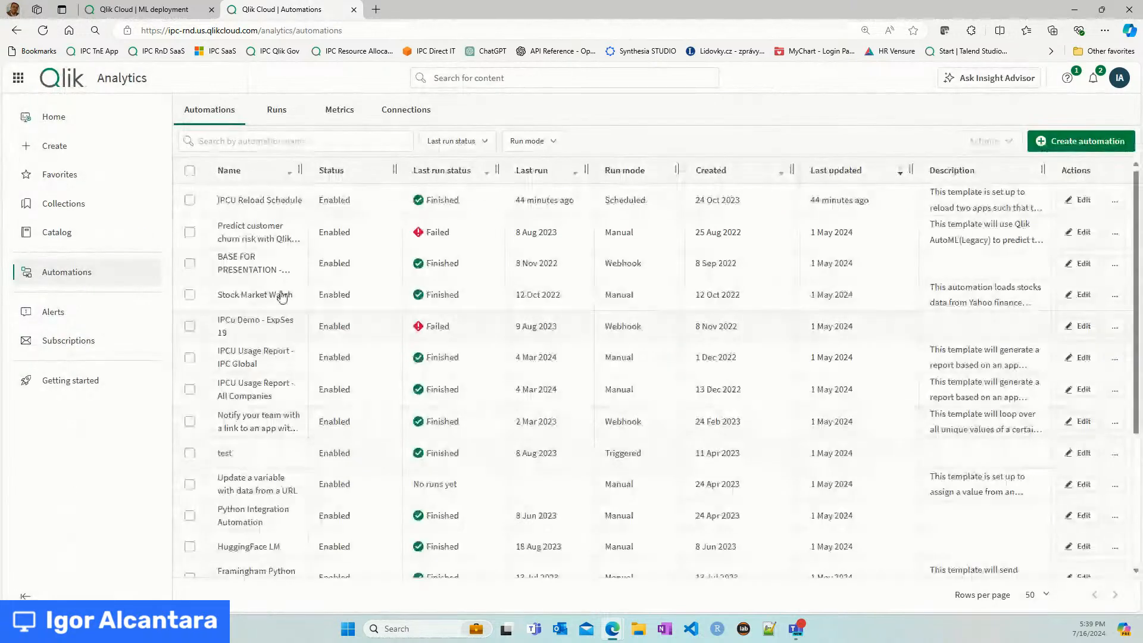
- Search the automations for "read" and open Reload Hospital Readmission for editing
left_click(258, 141)
type("rea")
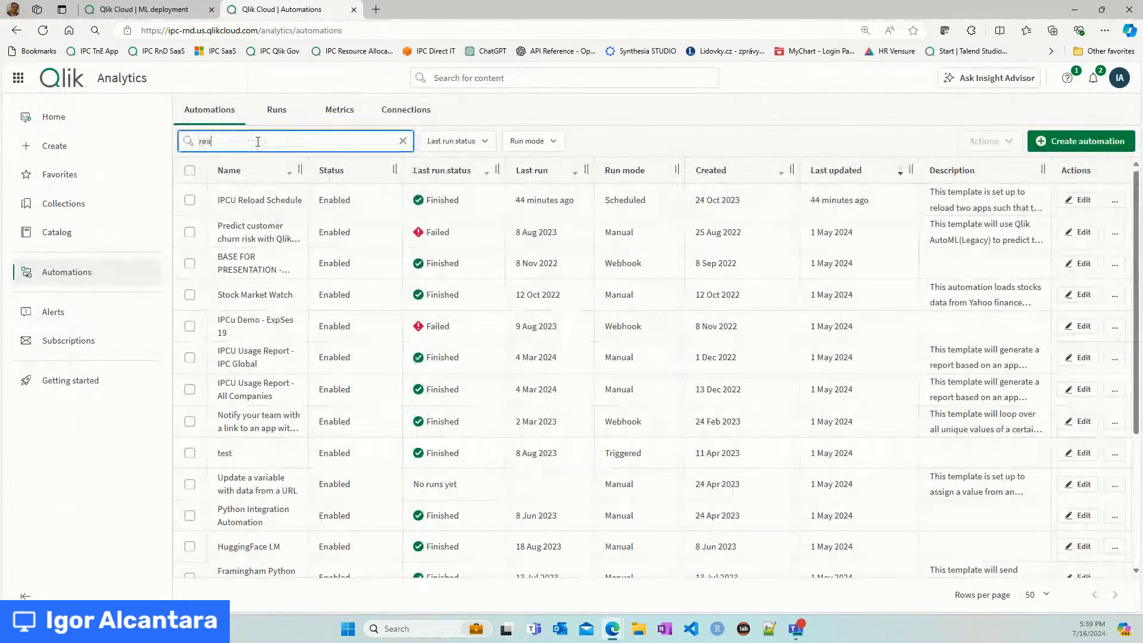
type("d")
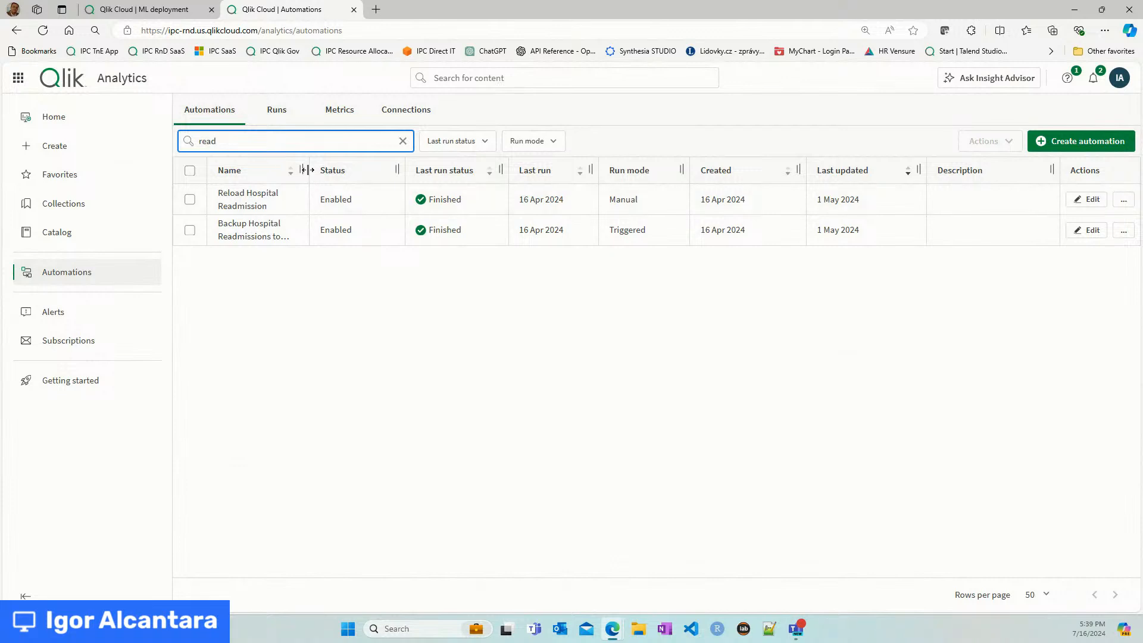
left_click(1075, 202)
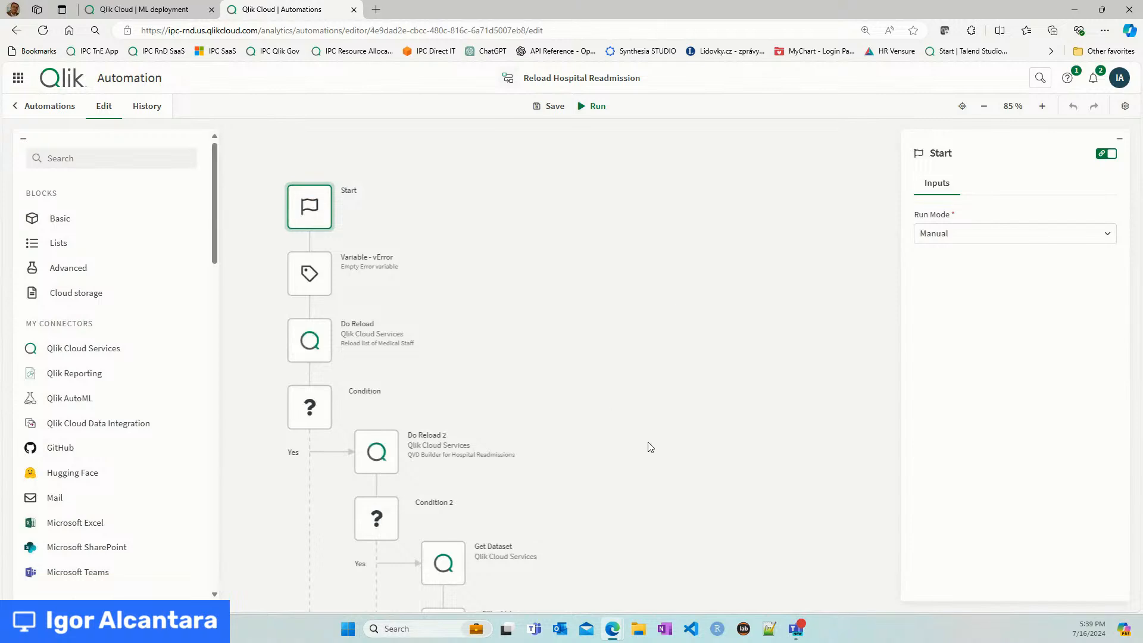
- Examine the automation's flow, viewing the inputs of the Generate Realtime Prediction Result block and the Do Reload 3 block
scroll(626, 360, "down", 1)
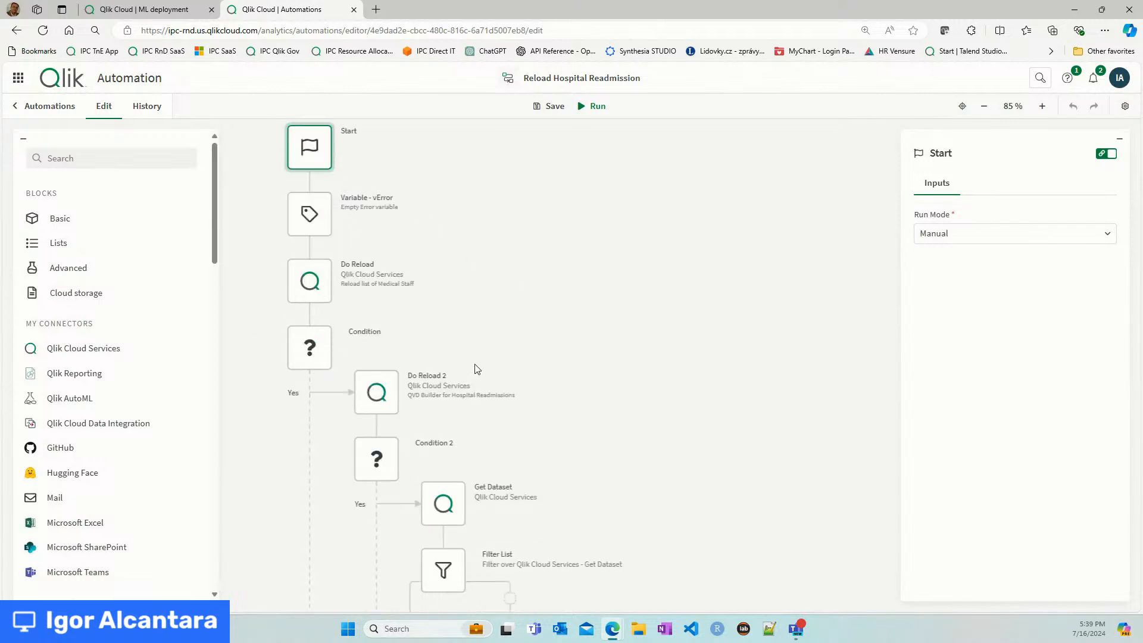
scroll(548, 376, "down", 4)
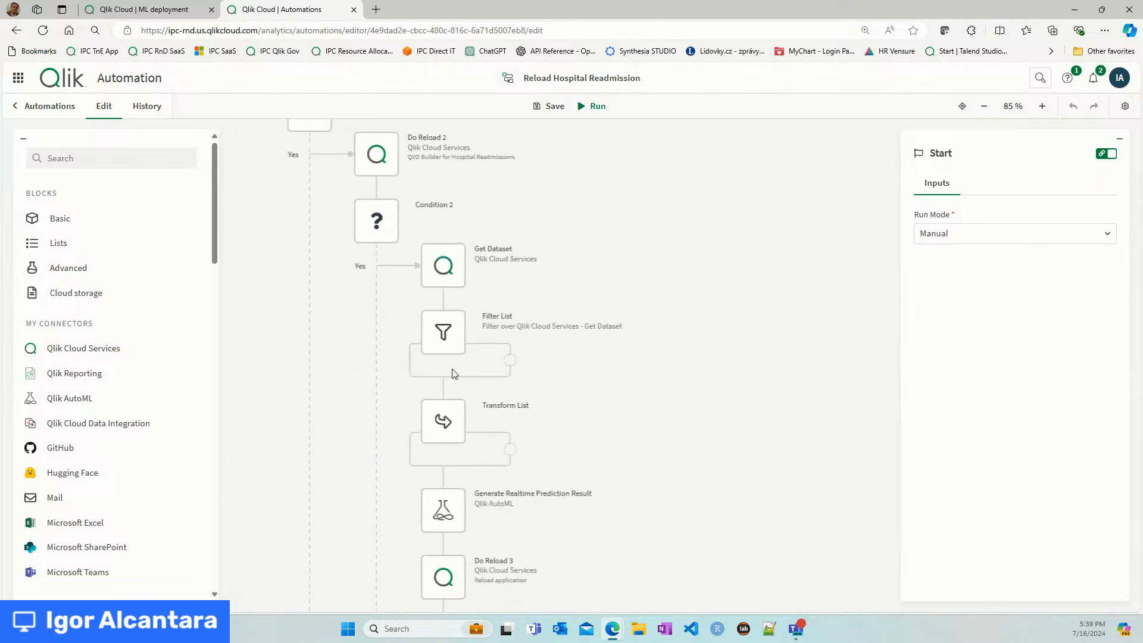
scroll(696, 475, "down", 2)
left_click(455, 408)
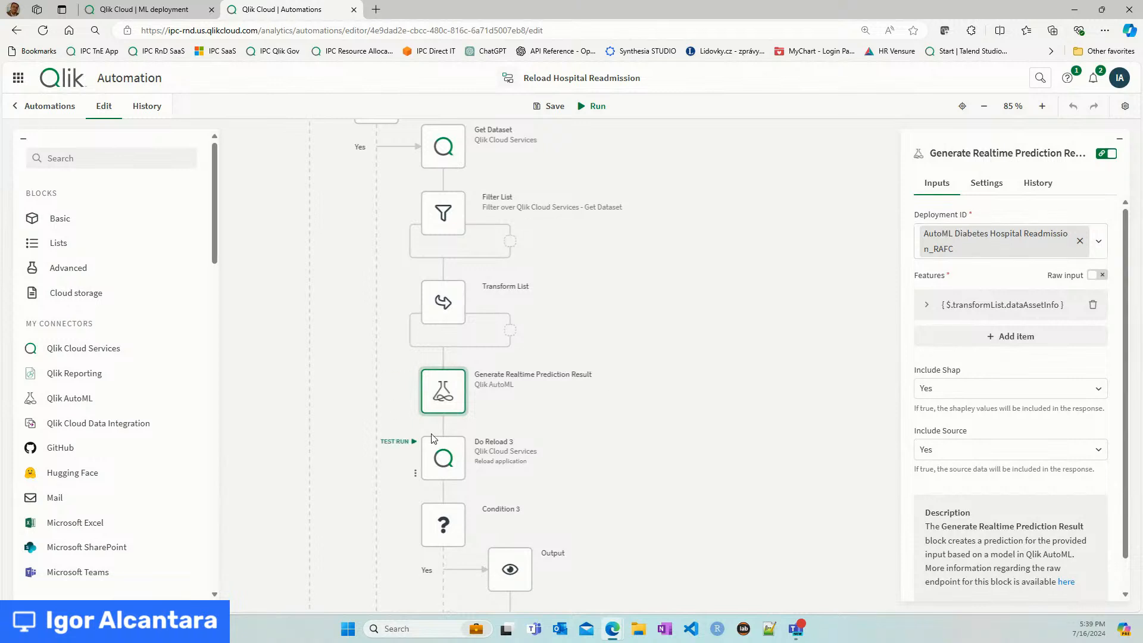
left_click(438, 456)
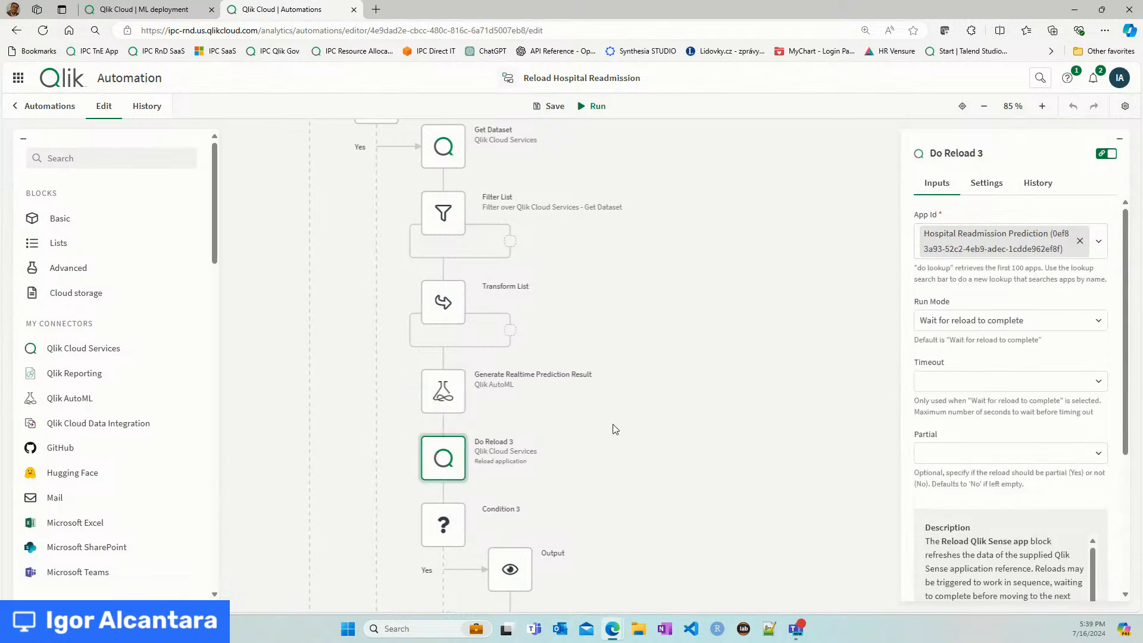
- View the inputs of the Generate Realtime Prediction Result block and check the dataset predictions of the CVD ML deployment
left_click(441, 387)
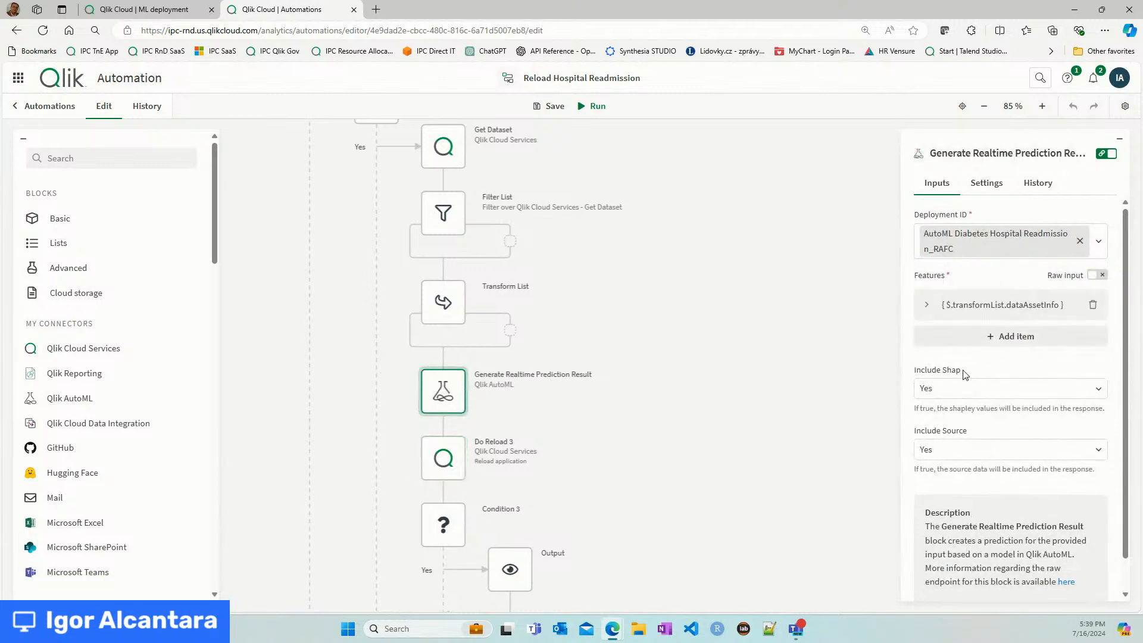
key("ctrl+shift+Tab")
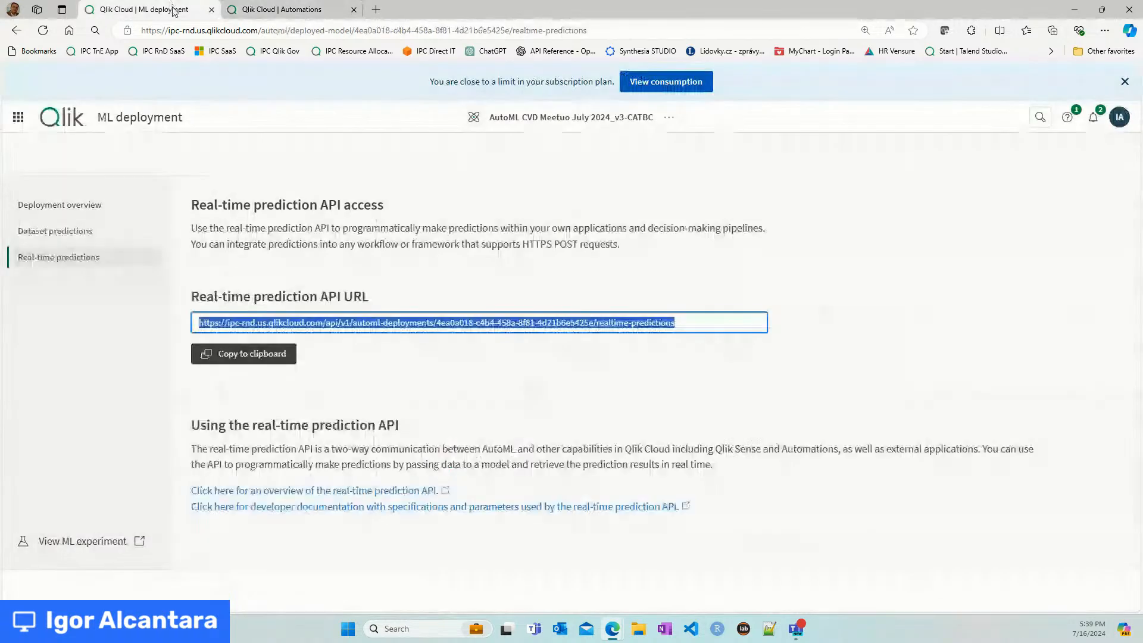
left_click(60, 231)
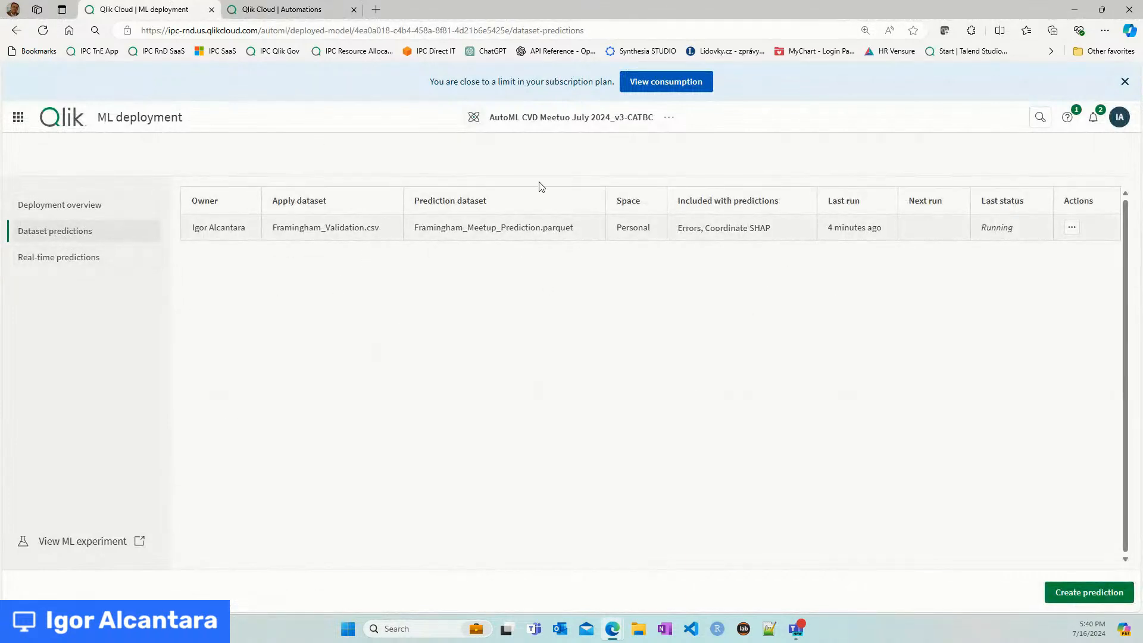
- Examine the rest of the Reload Hospital Readmission automation flow, including Do Reload 3, the conditions and the Microsoft Teams message block
left_click(279, 9)
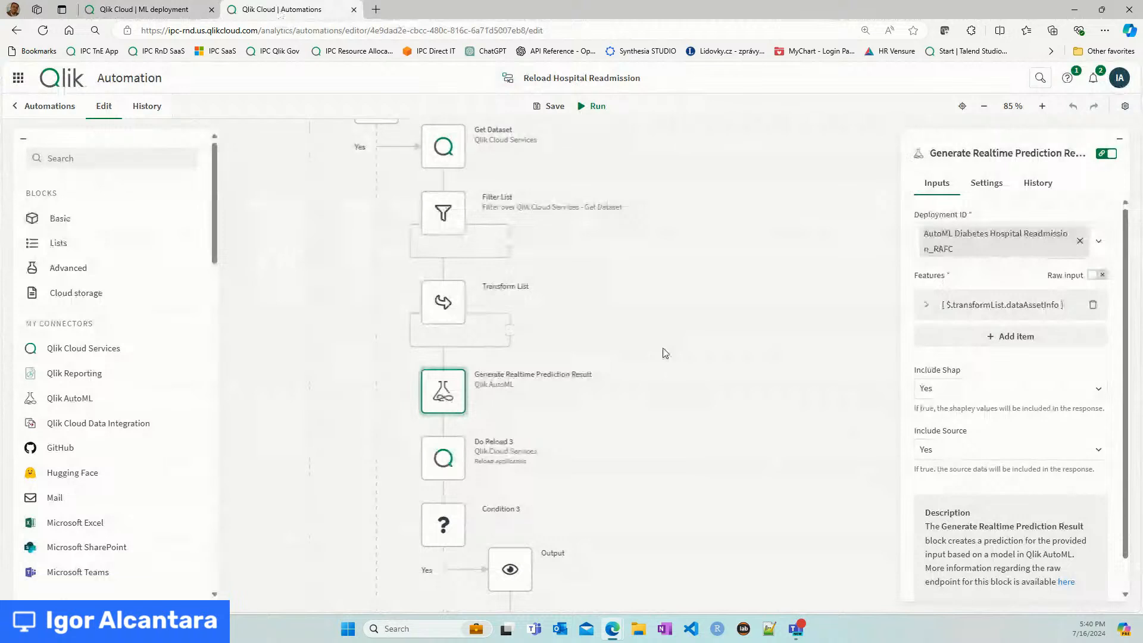
scroll(664, 352, "down", 4)
scroll(665, 353, "down", 3)
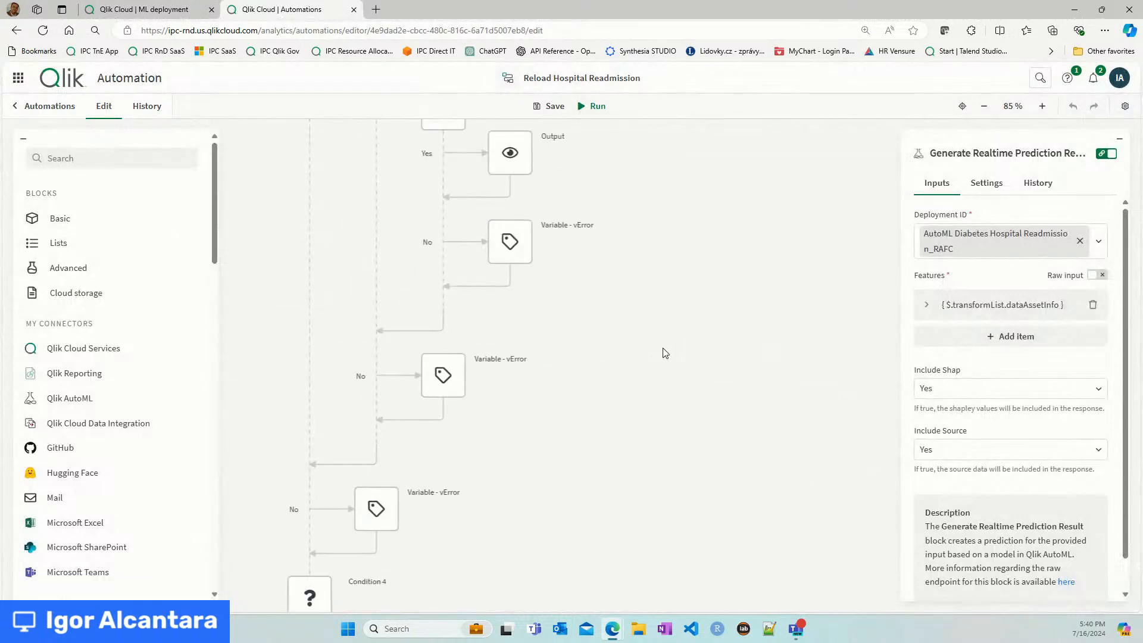
scroll(661, 350, "up", 4)
left_click(443, 279)
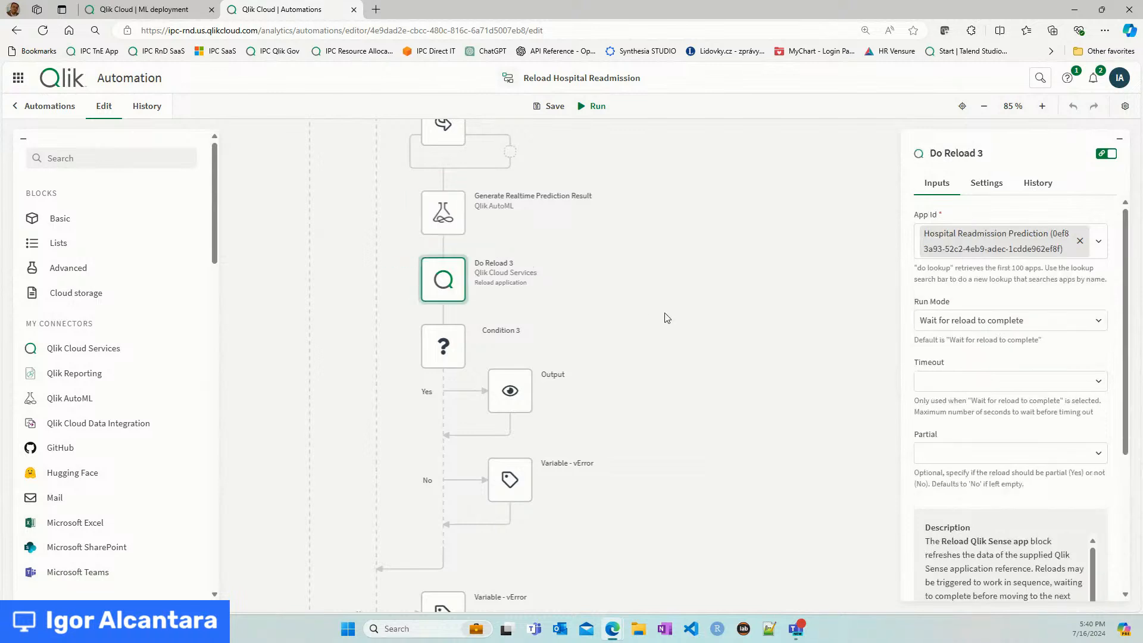
scroll(667, 317, "down", 10)
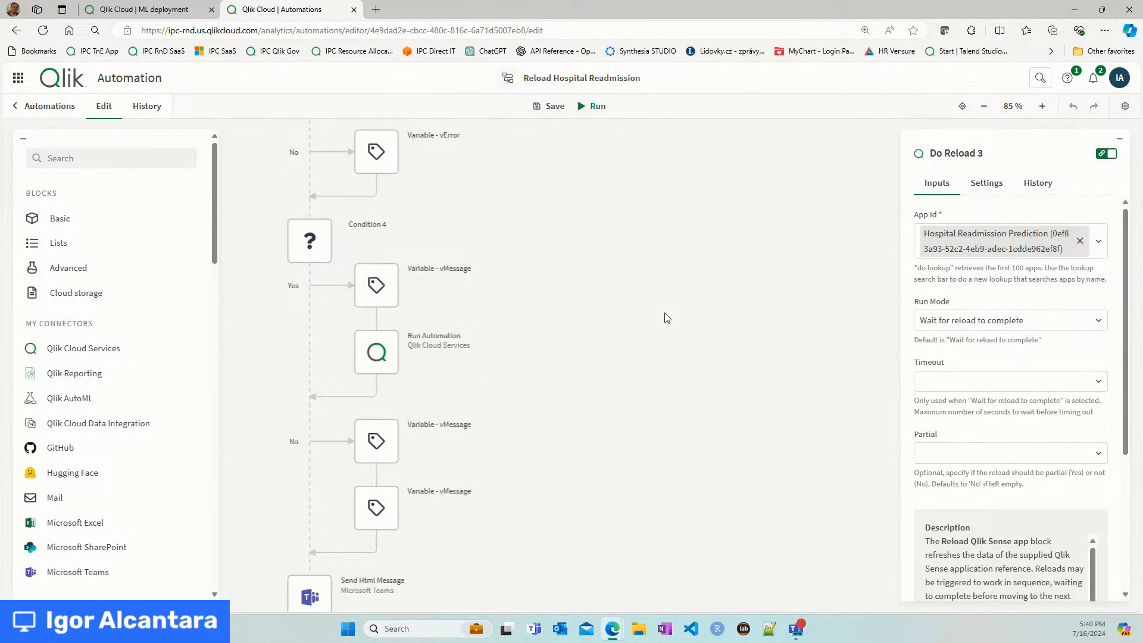
scroll(666, 318, "down", 3)
scroll(660, 279, "up", 3)
scroll(737, 282, "down", 3)
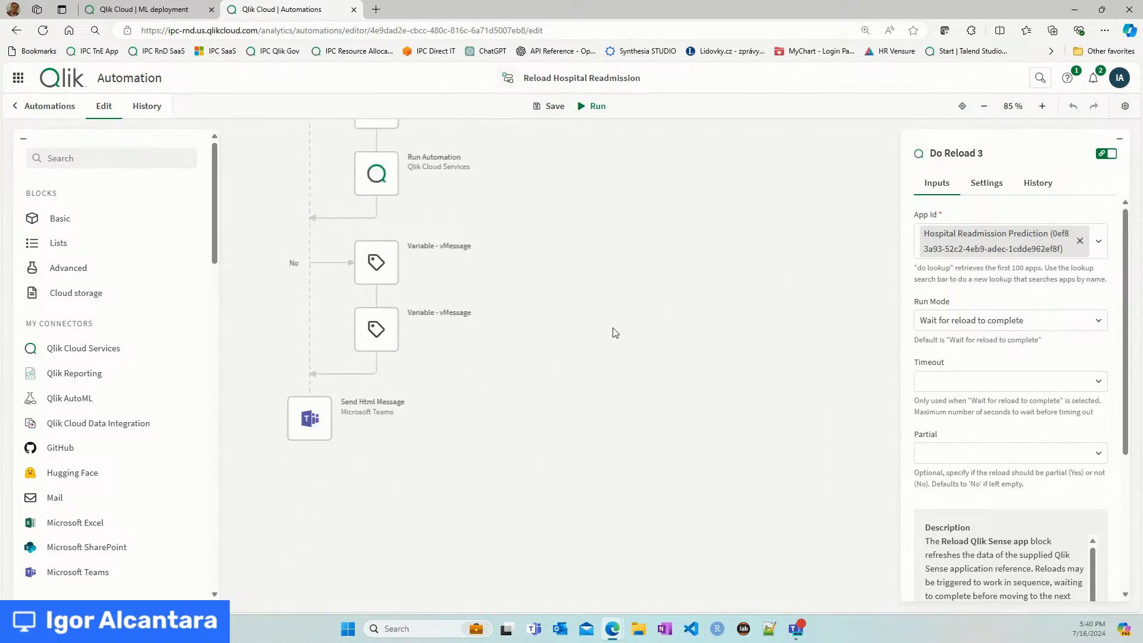
scroll(615, 332, "up", 15)
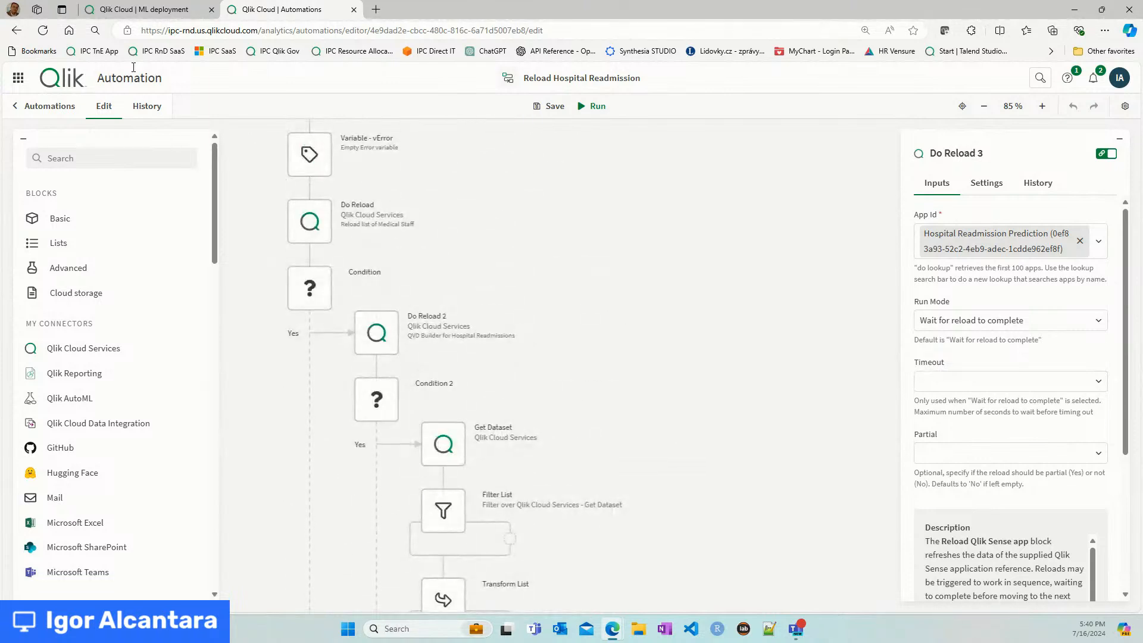
- Create an analytics app named "Metup CVD Predictions" in the Qlik Meetup space
left_click(19, 78)
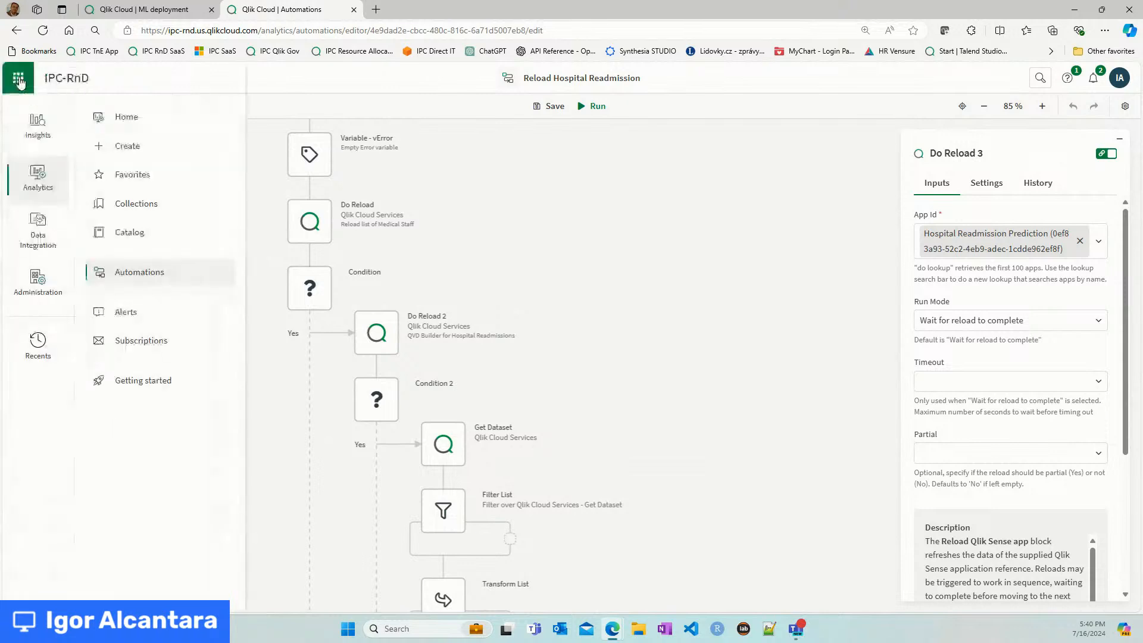
left_click(128, 146)
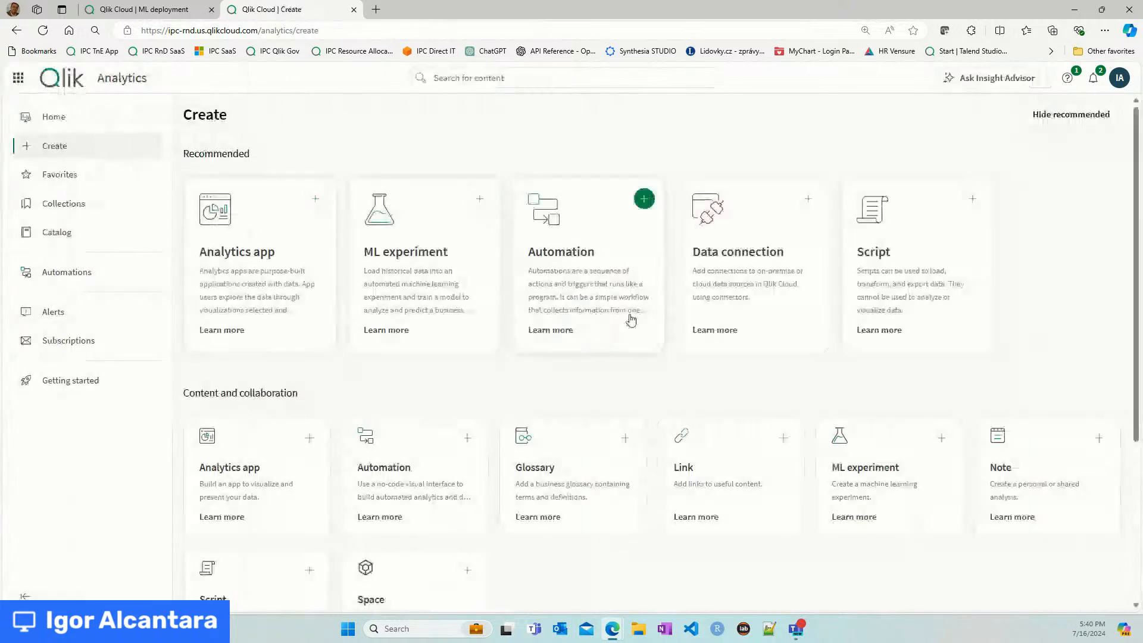
left_click(631, 321)
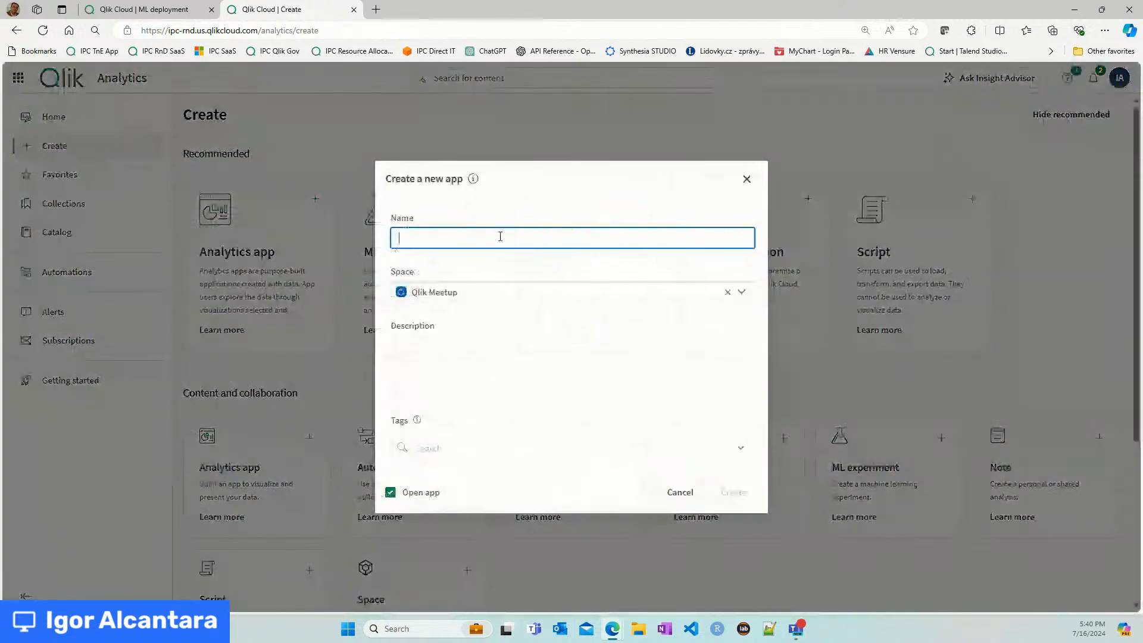
type("Metup F")
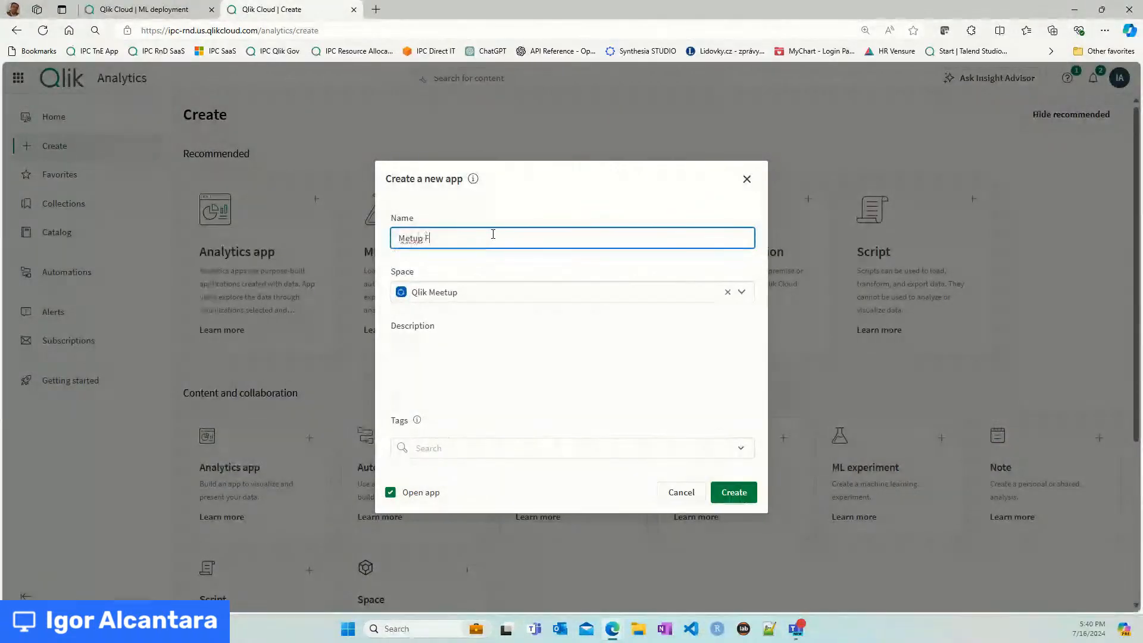
key("BackSpace")
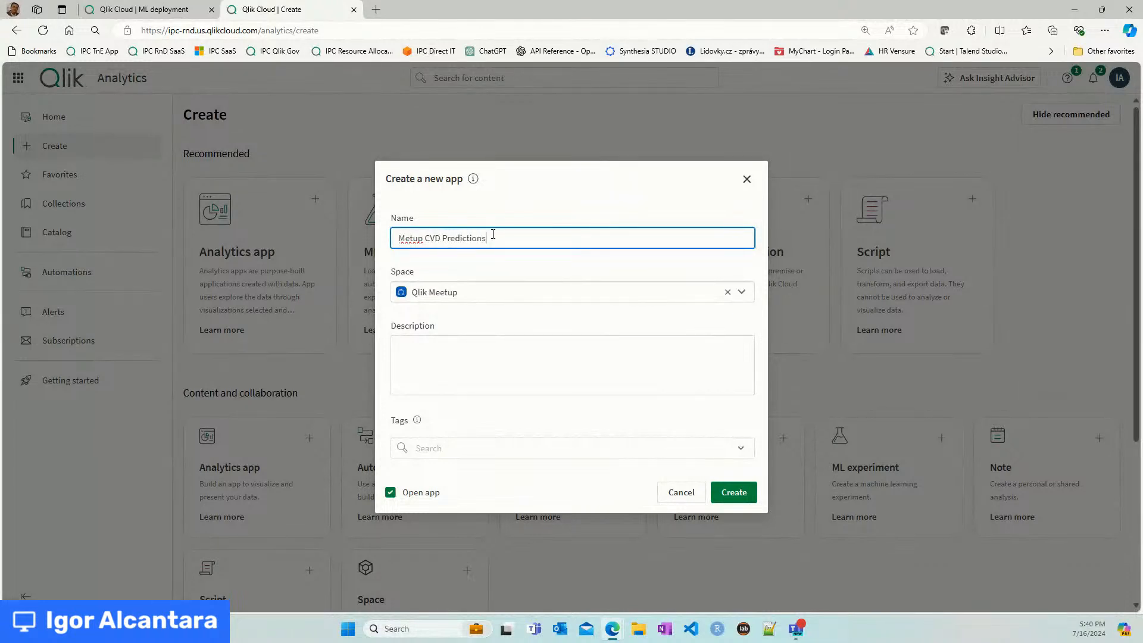
left_click(734, 497)
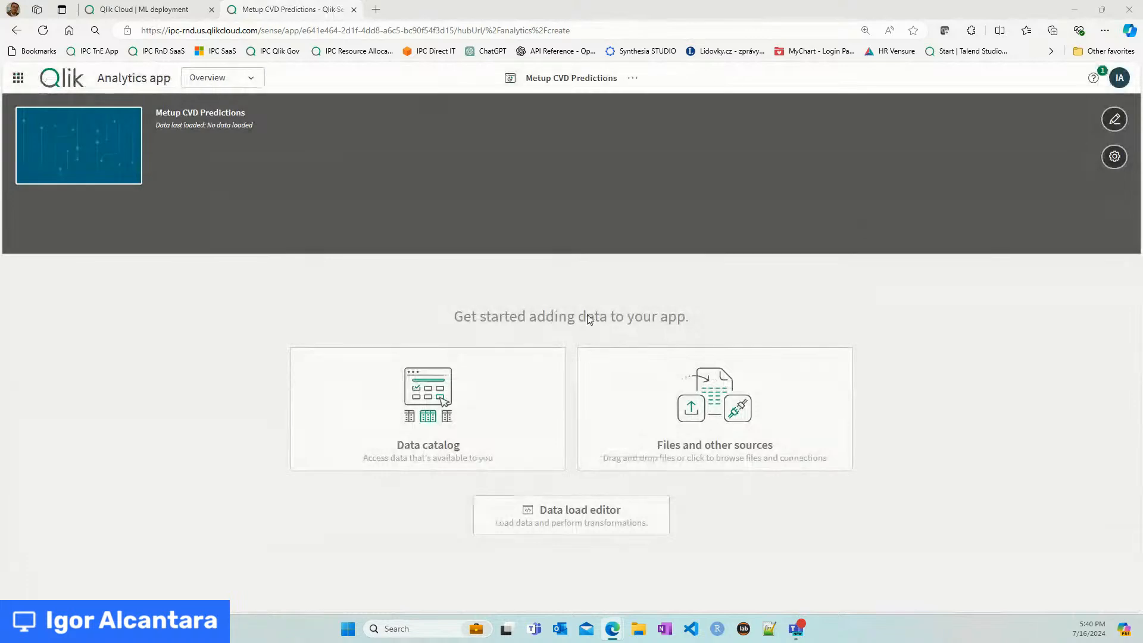
- Open the new app's data load editor, collapse the preview area and check the dataset prediction's status in the ML deployment
left_click(615, 520)
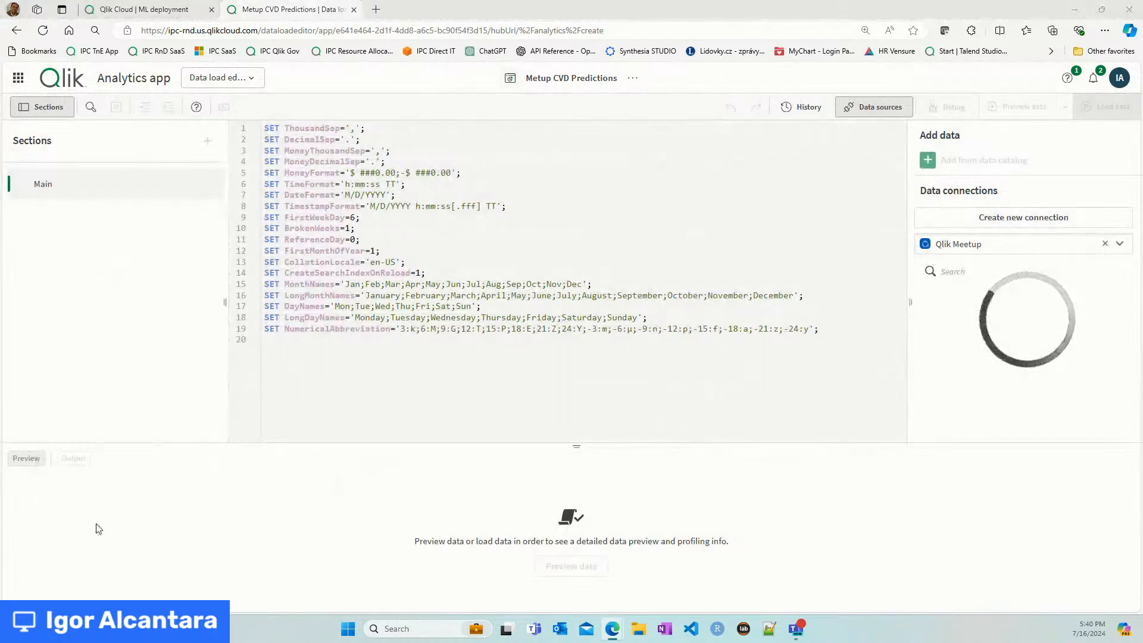
left_click(24, 459)
left_click(143, 9)
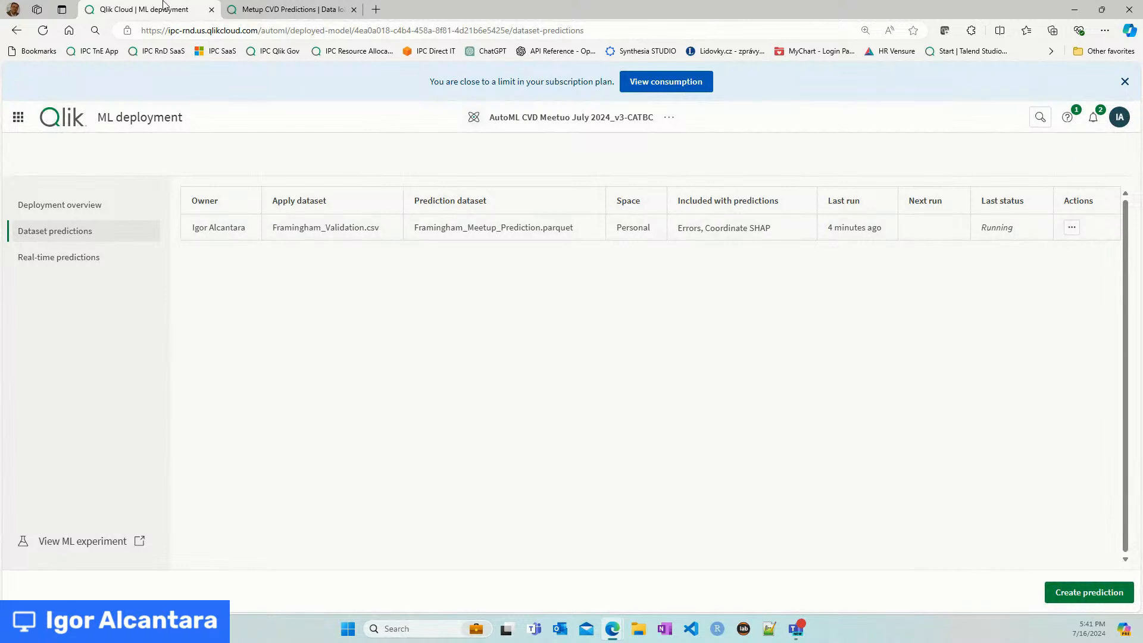
left_click(262, 7)
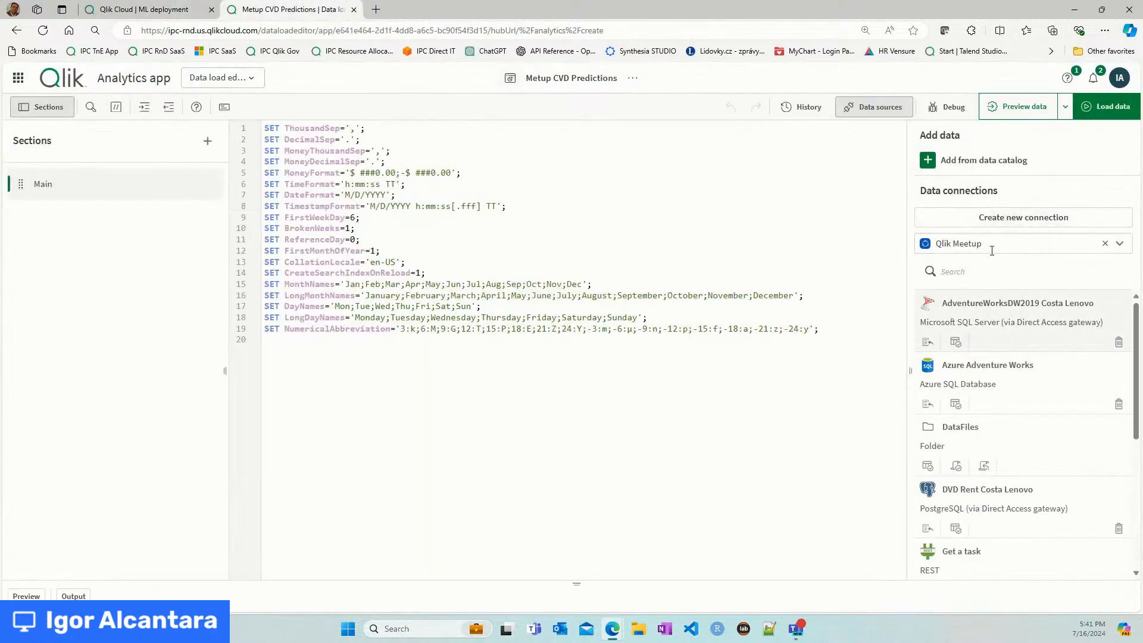
- Examine the Qlik AutoML connector's settings and available ML deployments in a new data connection, leaving without creating it
left_click(1010, 218)
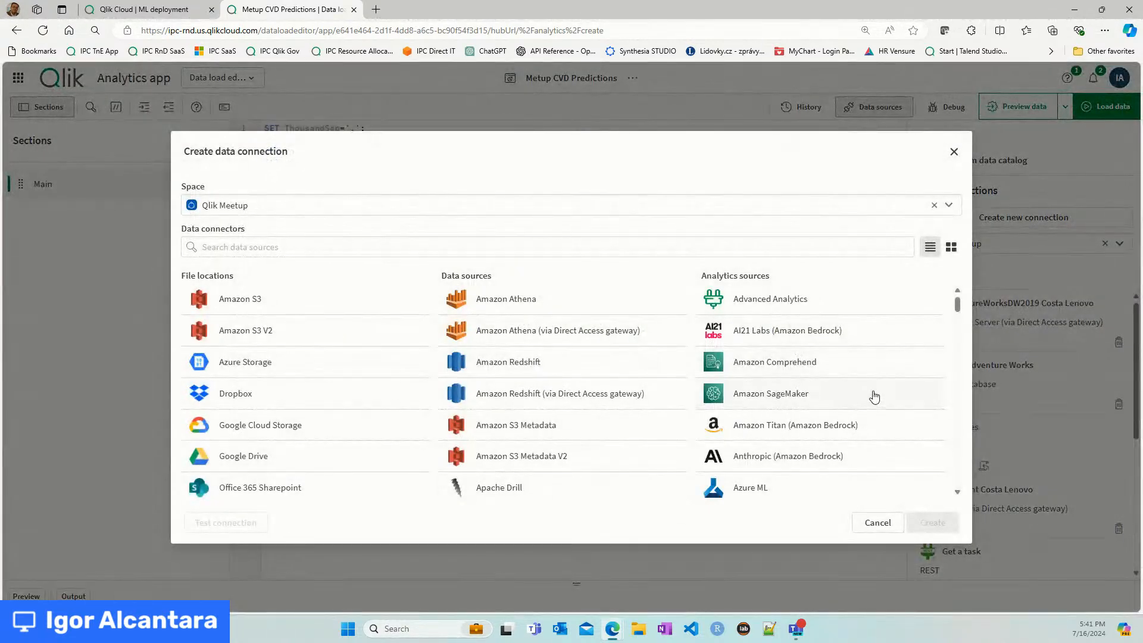
scroll(874, 397, "down", 4)
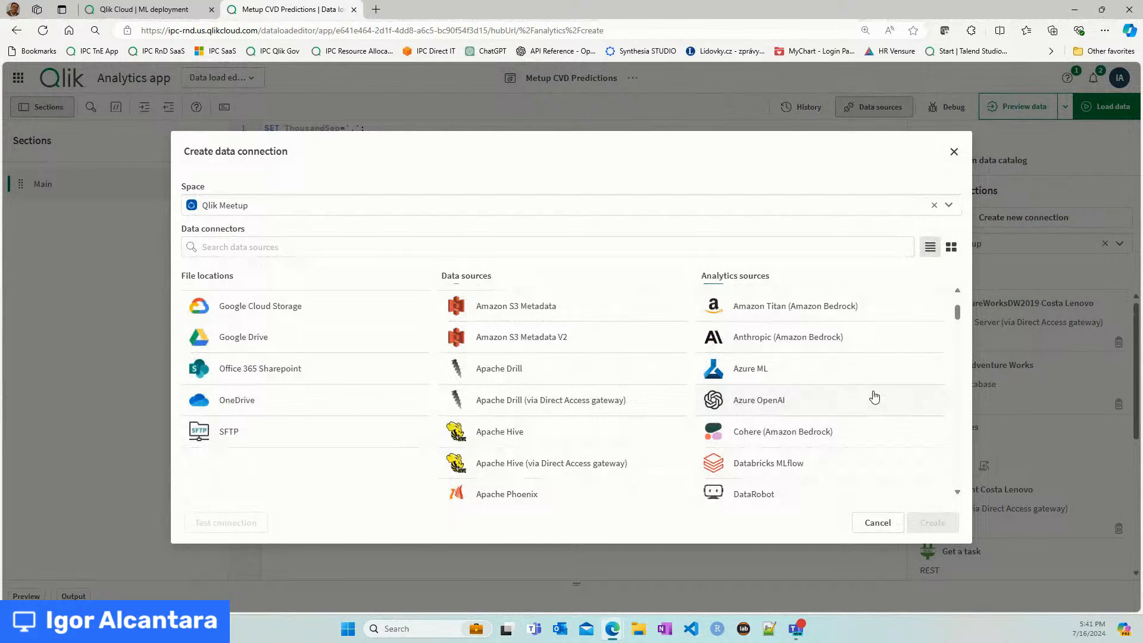
scroll(874, 397, "down", 3)
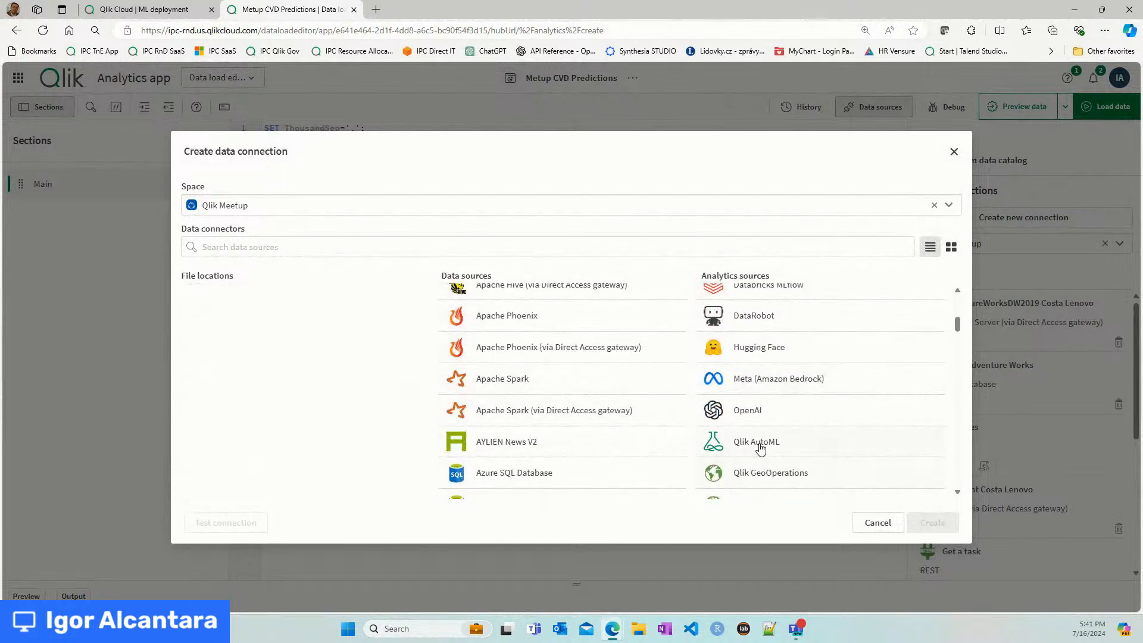
left_click(760, 449)
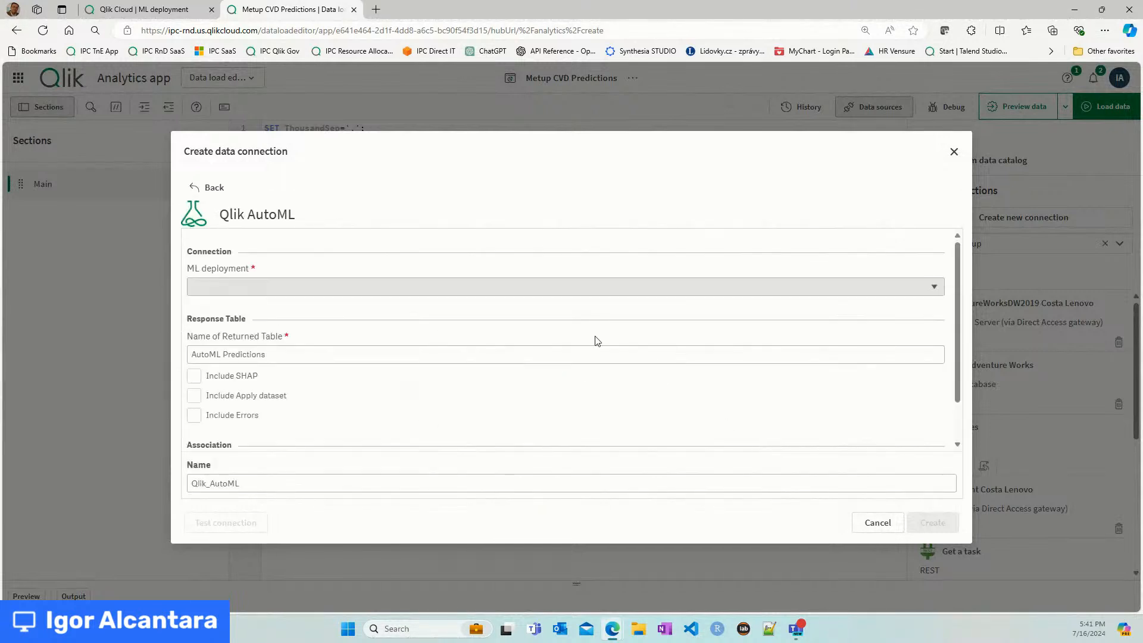
left_click(727, 287)
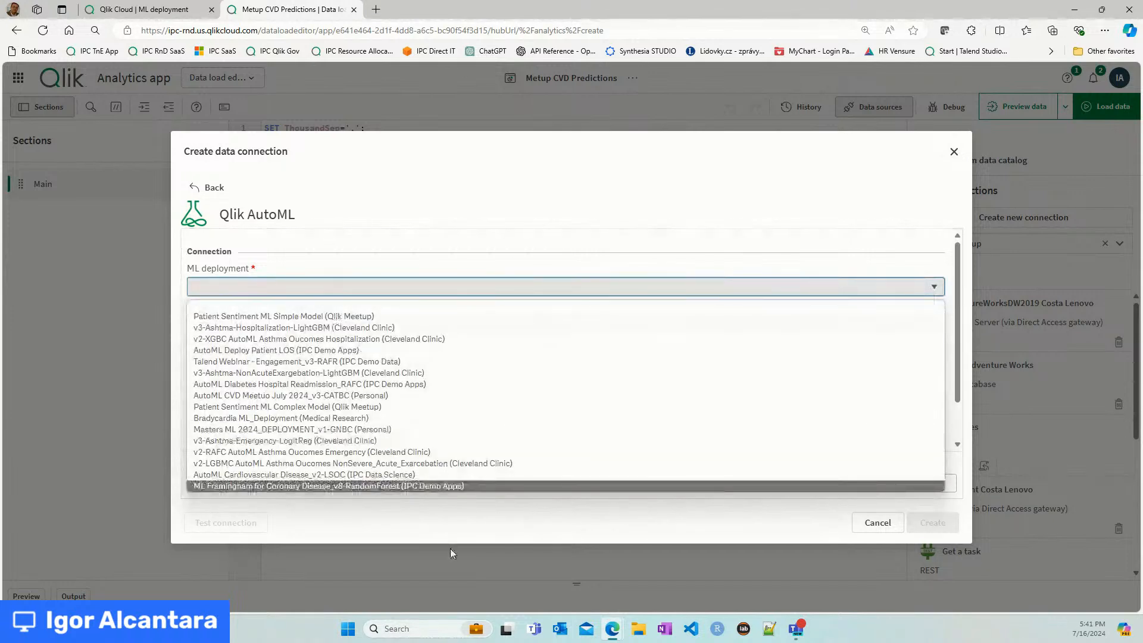
left_click(488, 198)
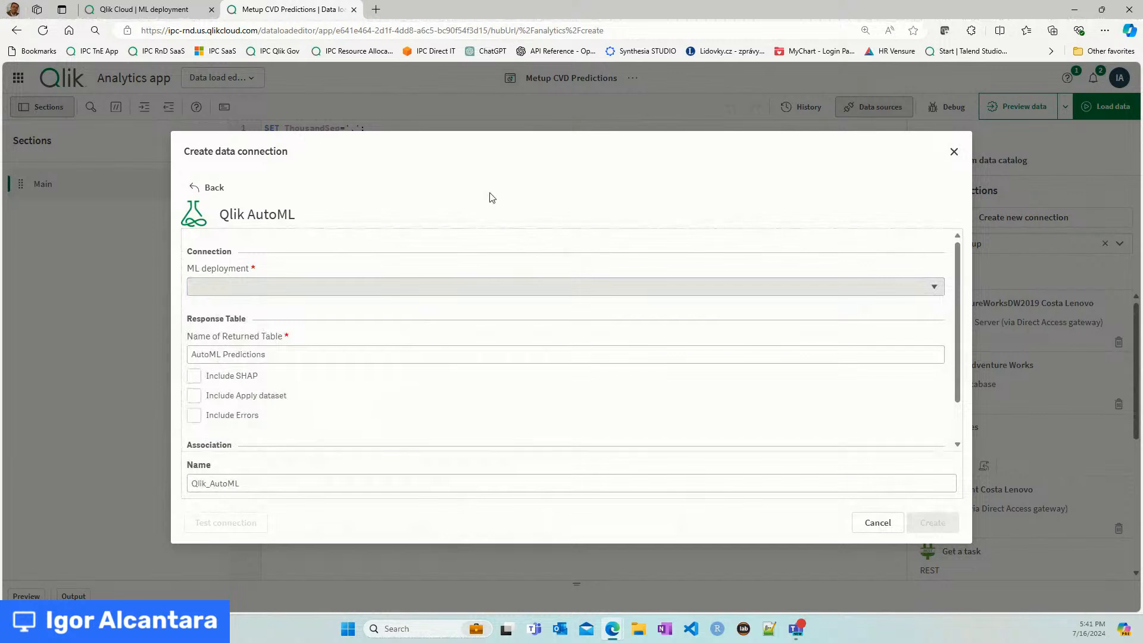
left_click(863, 523)
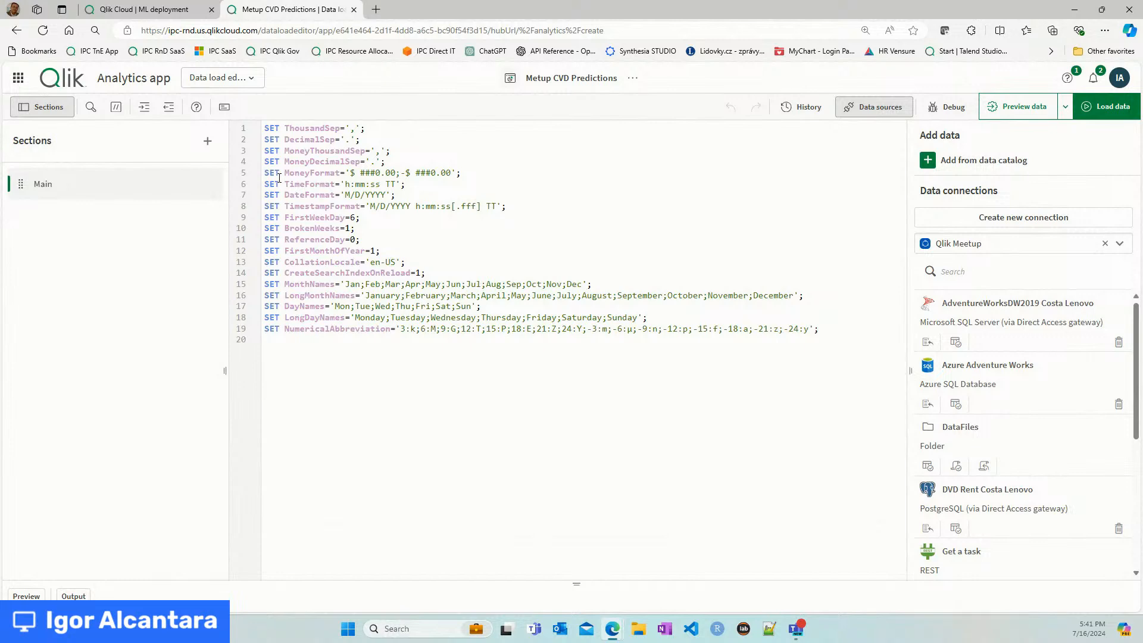
- Recheck the dataset prediction's status and open the IPC RnD SaaS site in a new browser tab
left_click(143, 9)
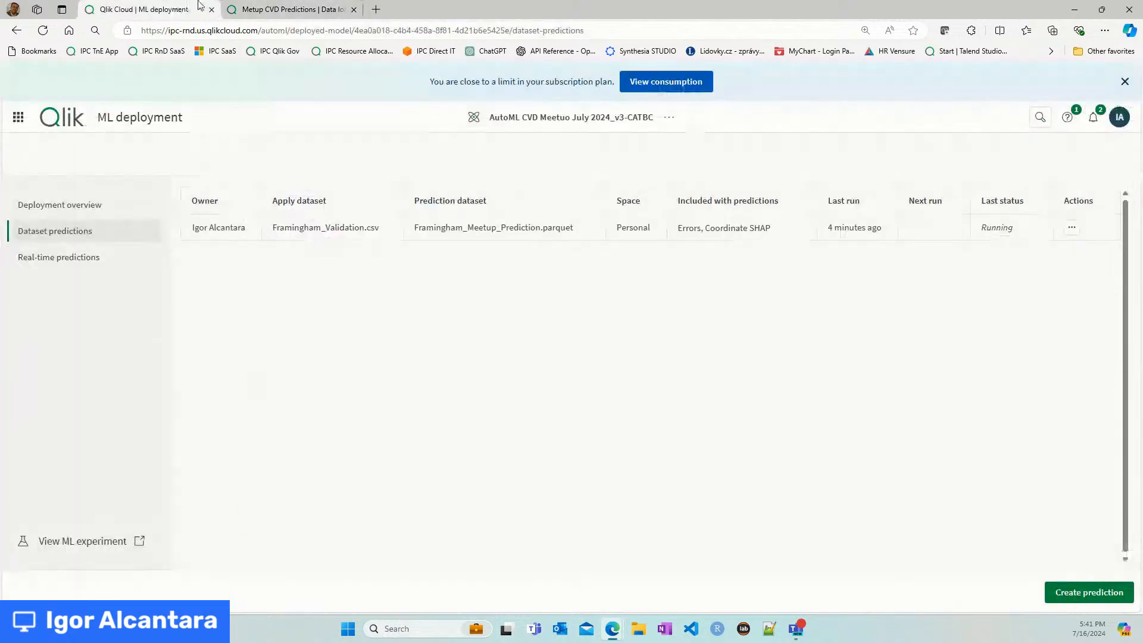
left_click(292, 9)
left_click(375, 10)
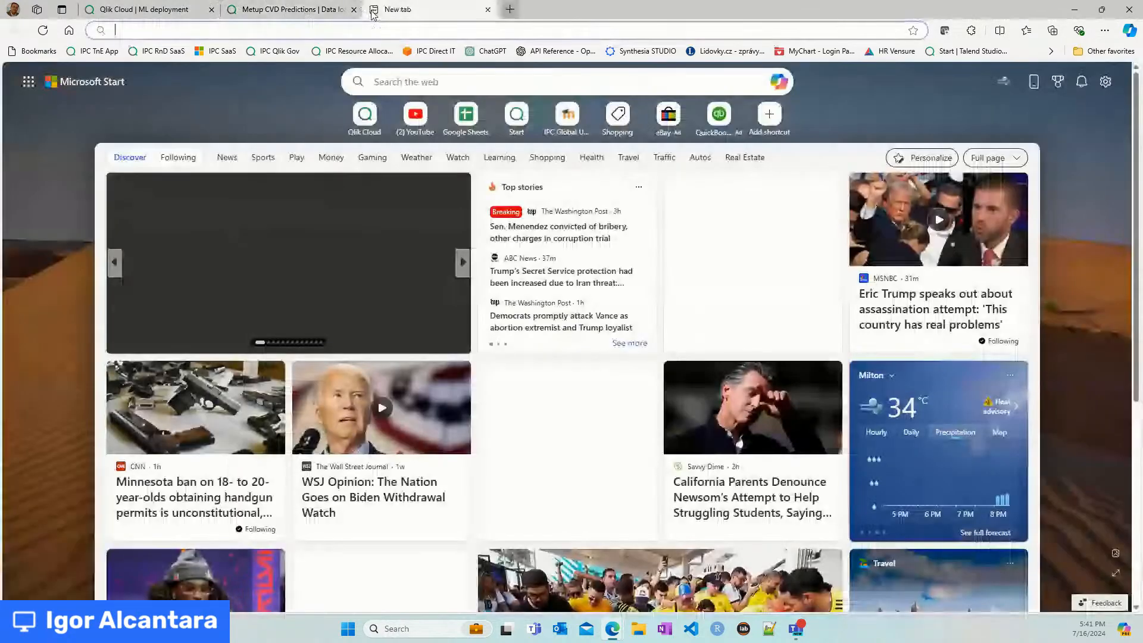
left_click(161, 52)
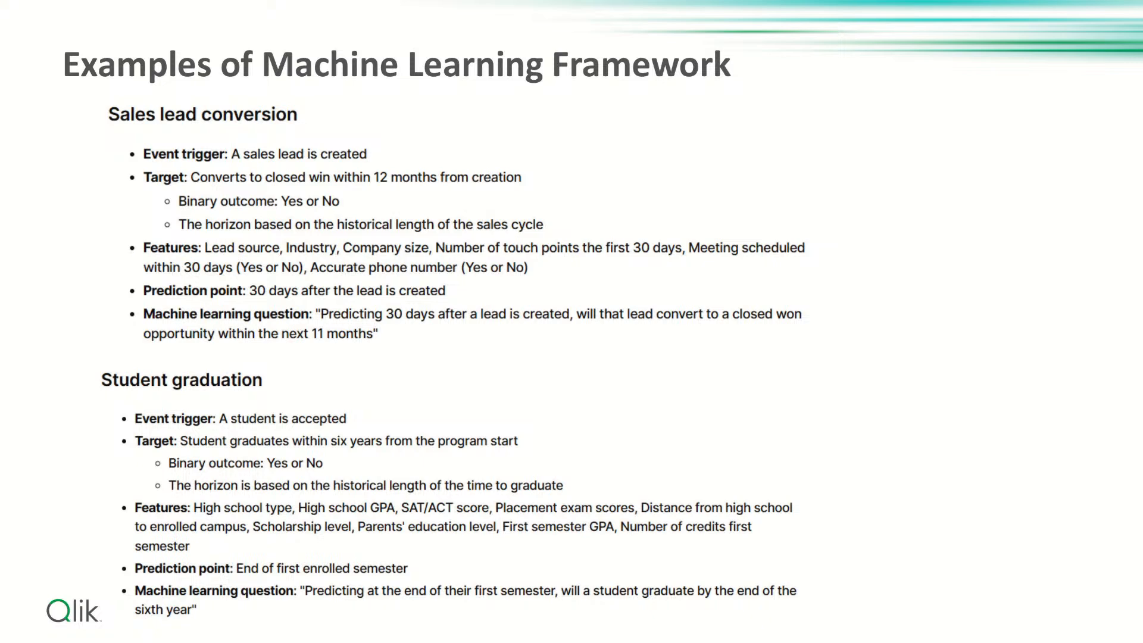
key("Right")
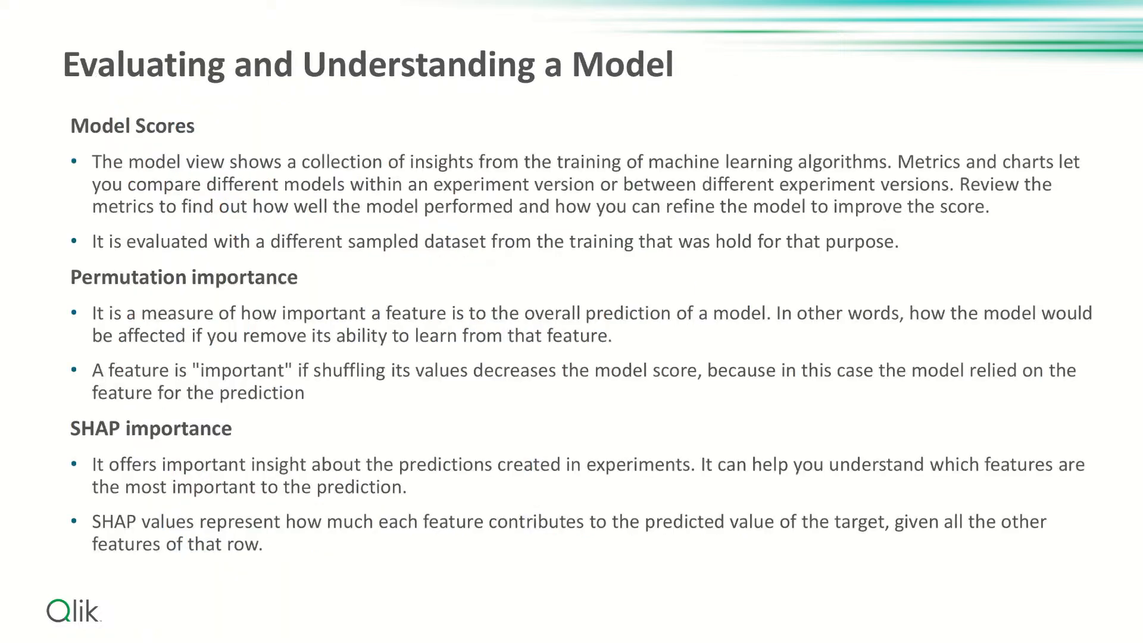
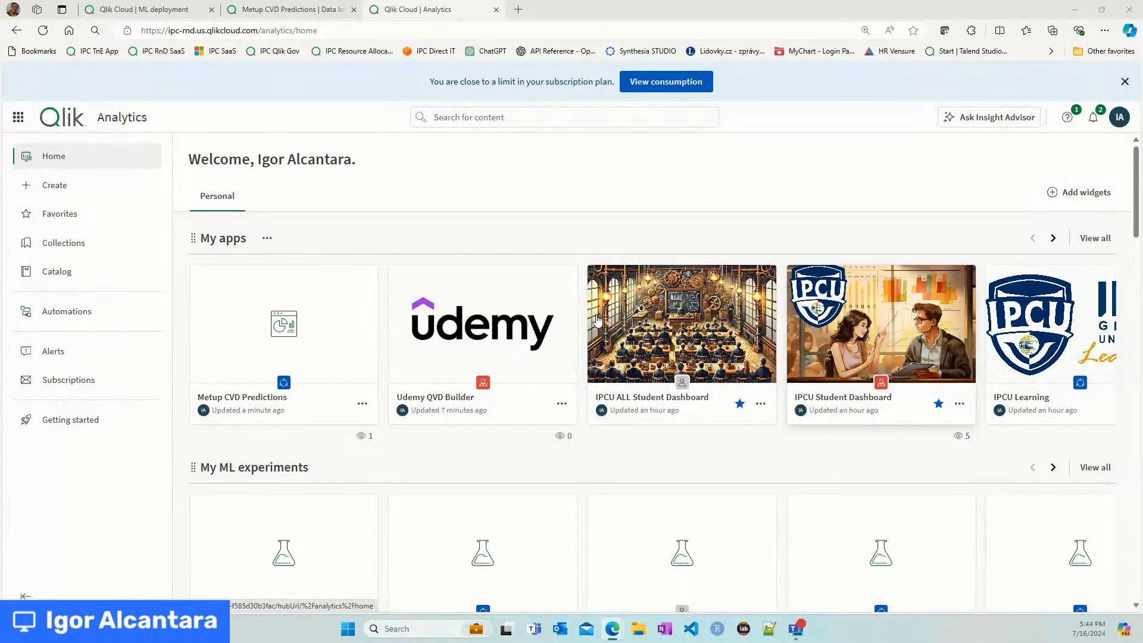
- Search the Analytics content for "framin" and open the Dashboard sheet of the Framingham Heart Study app
scroll(805, 296, "down", 4)
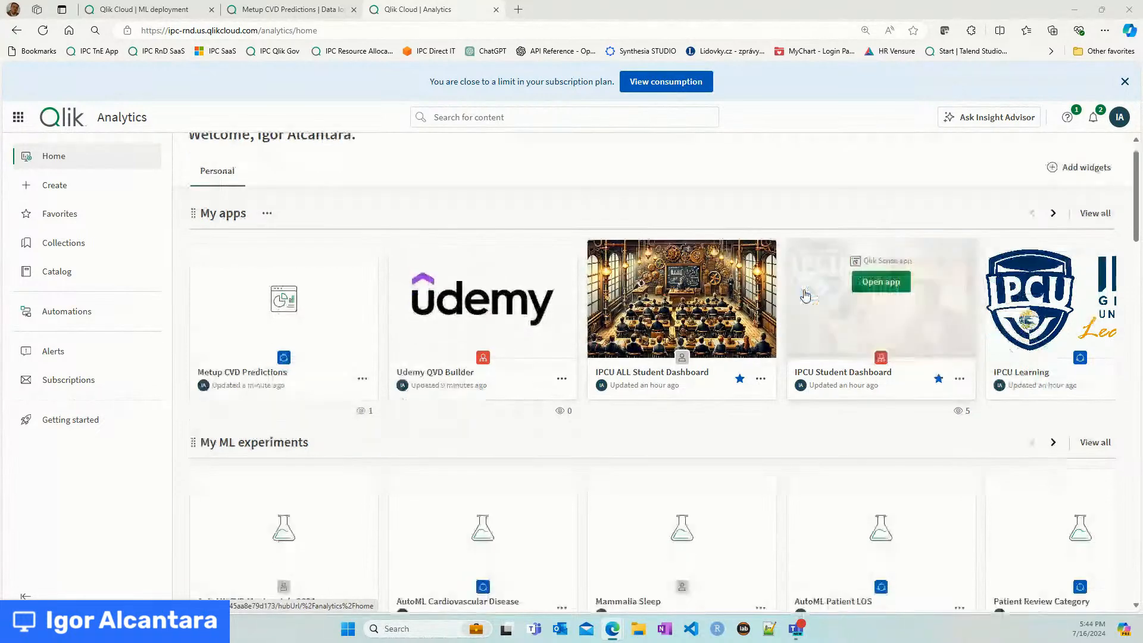
scroll(447, 286, "up", 4)
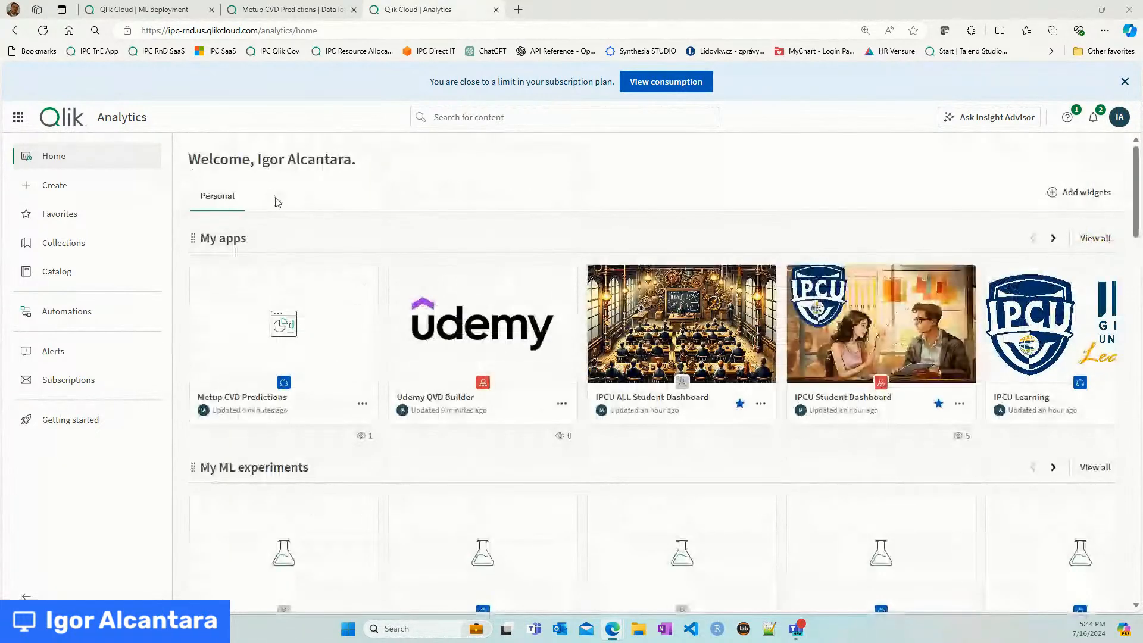
left_click(468, 116)
type("framin")
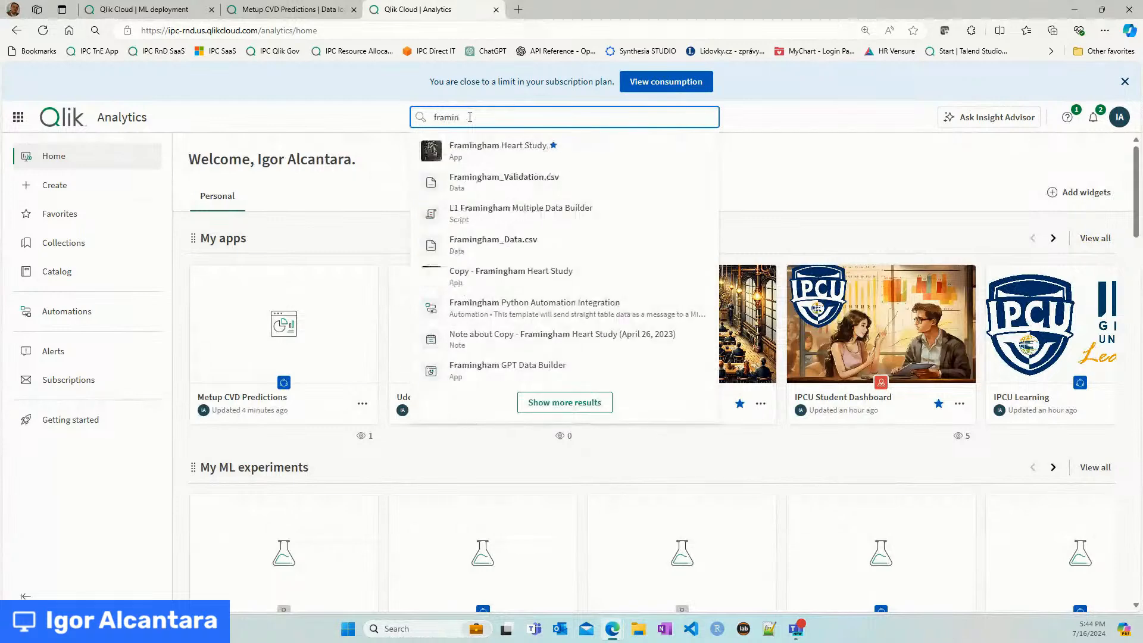
left_click(493, 148)
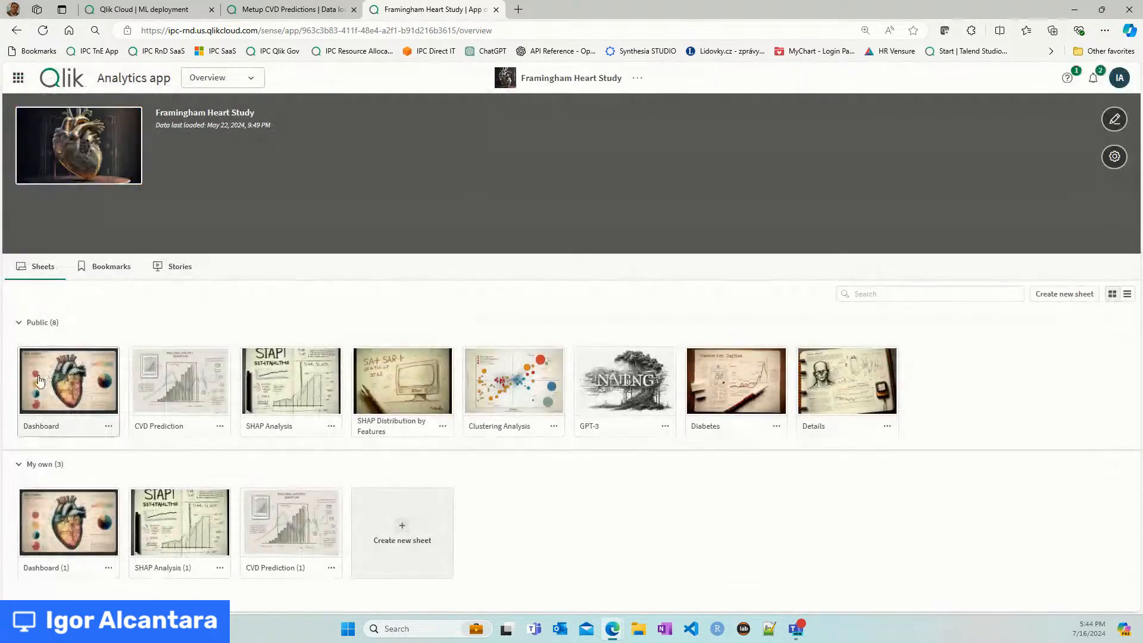
left_click(39, 382)
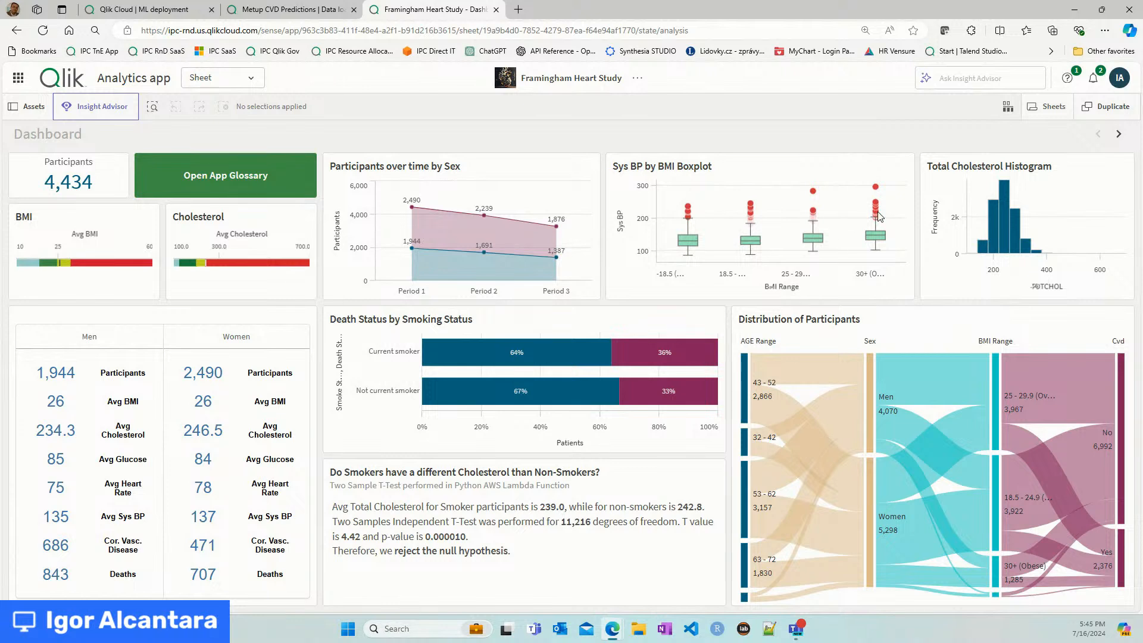
- View the CVD Prediction sheet, advance to the SHAP Analysis sheet and examine the Avg Feature Importance values of STROKE, HOSPMI, SYSBP and GLUCOSE
left_click(1119, 135)
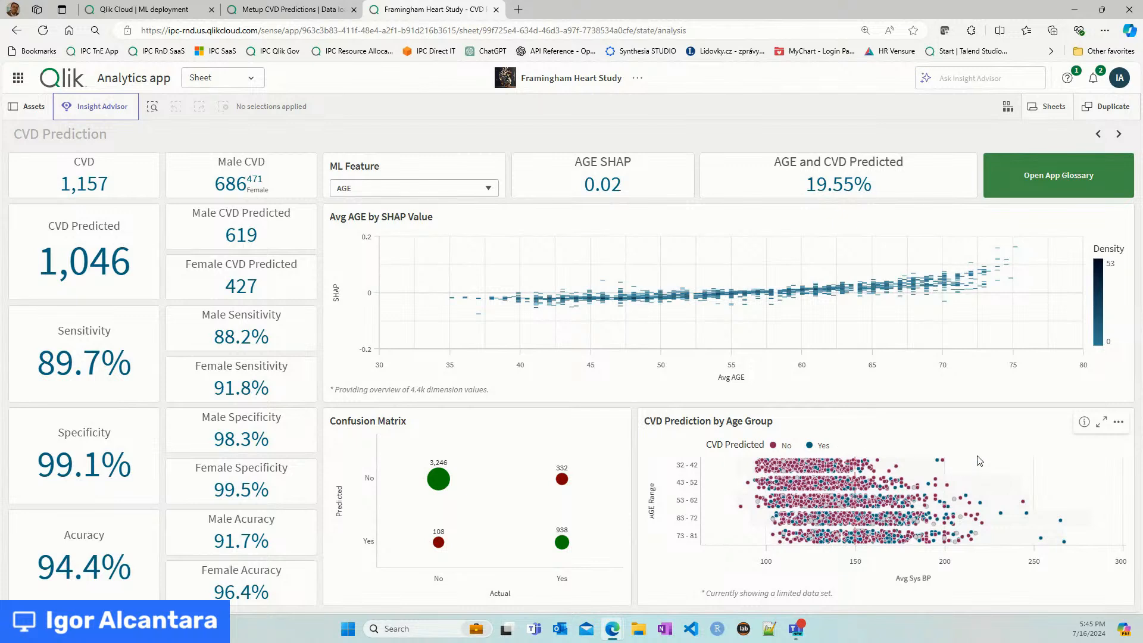
mouse_move(784, 504)
left_click(1119, 134)
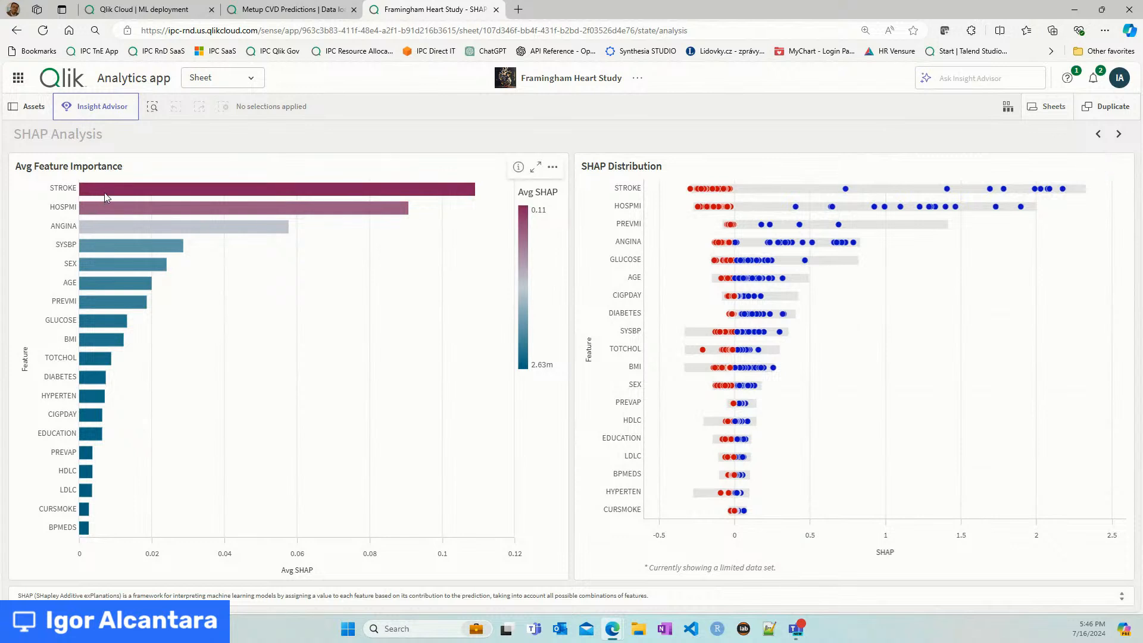
mouse_move(105, 192)
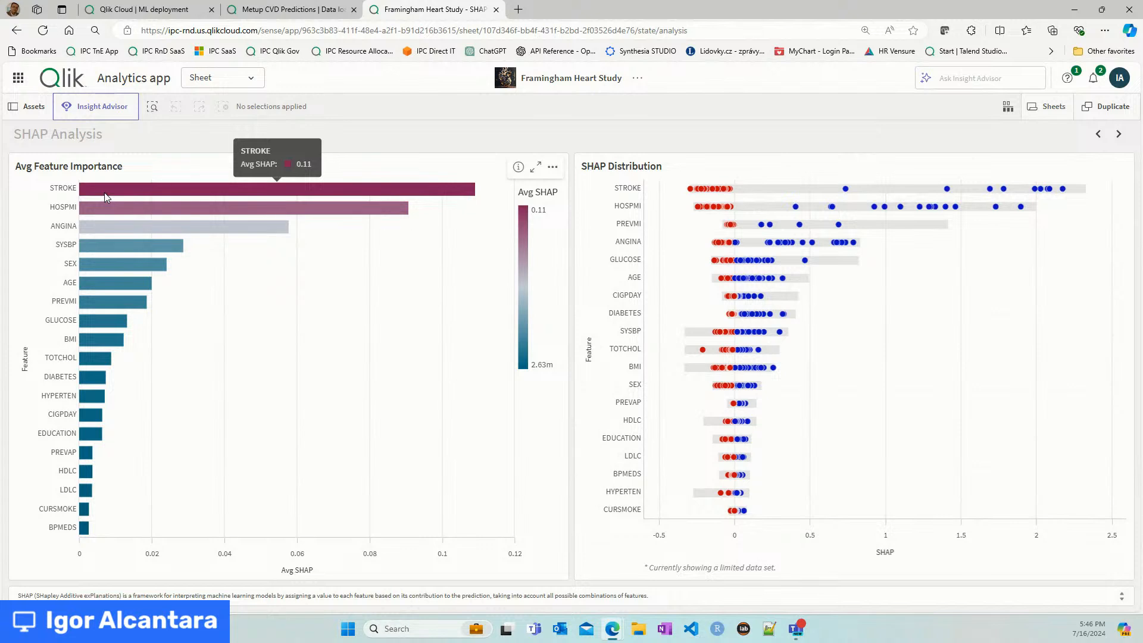
mouse_move(112, 211)
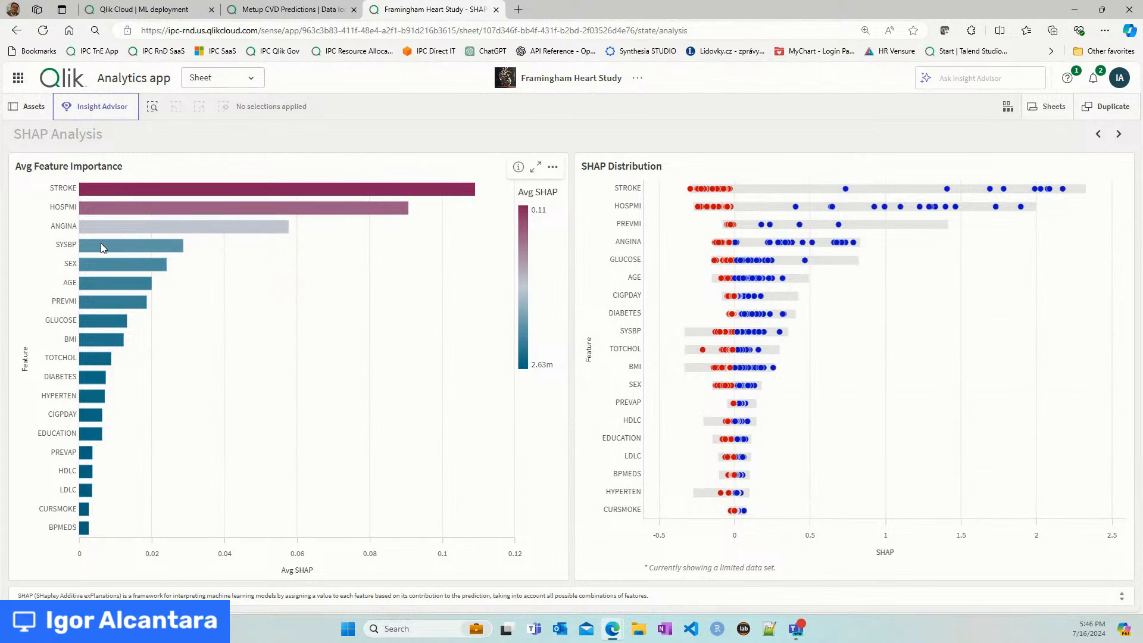
mouse_move(111, 247)
mouse_move(126, 319)
mouse_move(148, 244)
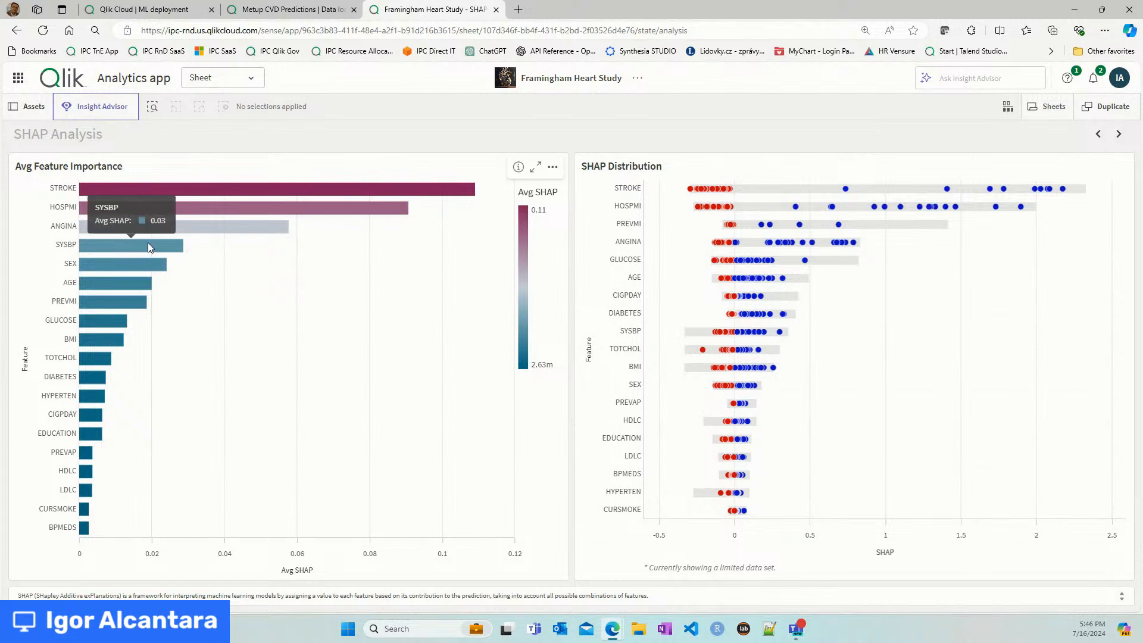
mouse_move(178, 214)
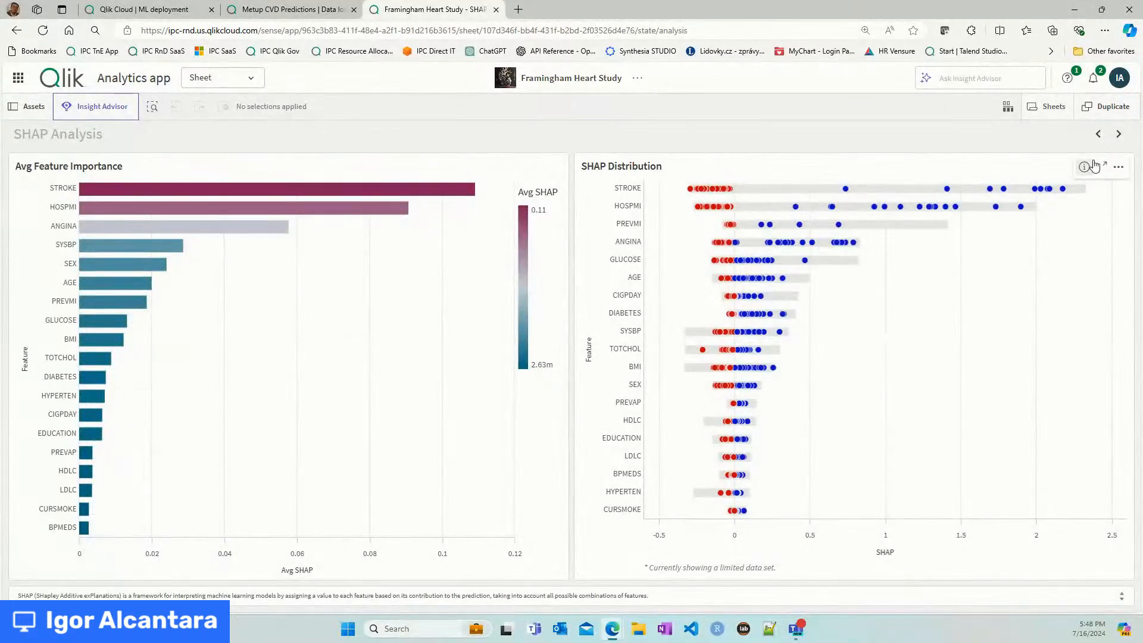
- Return to the CVD Prediction sheet and examine the Avg AGE by SHAP Value chart in full view, restoring the sheet layout when done
left_click(1099, 133)
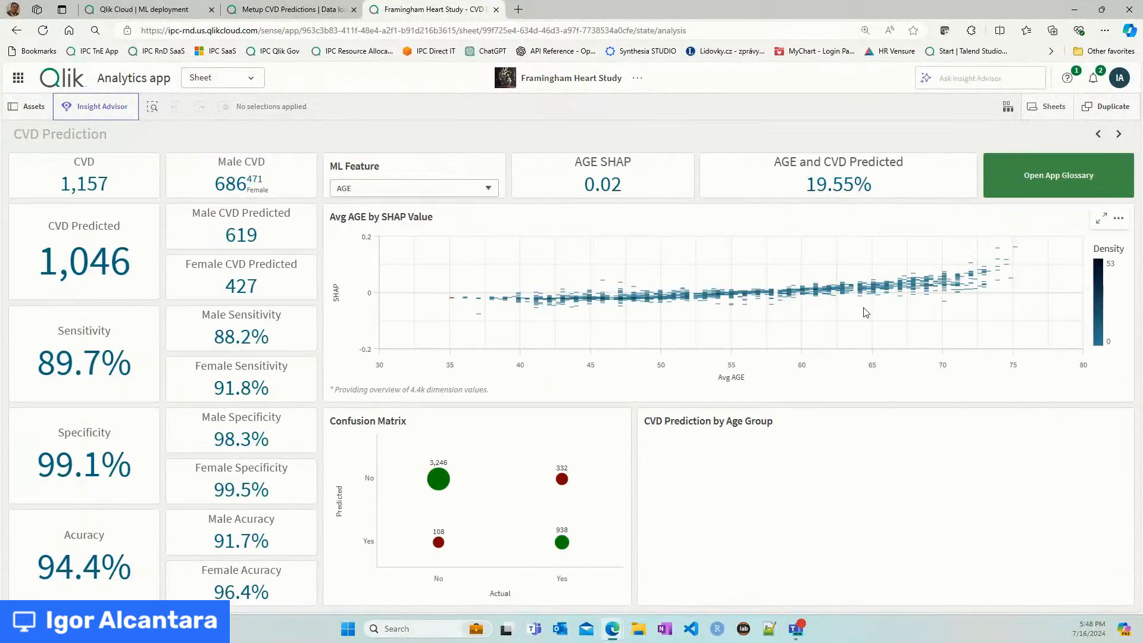
left_click(1101, 218)
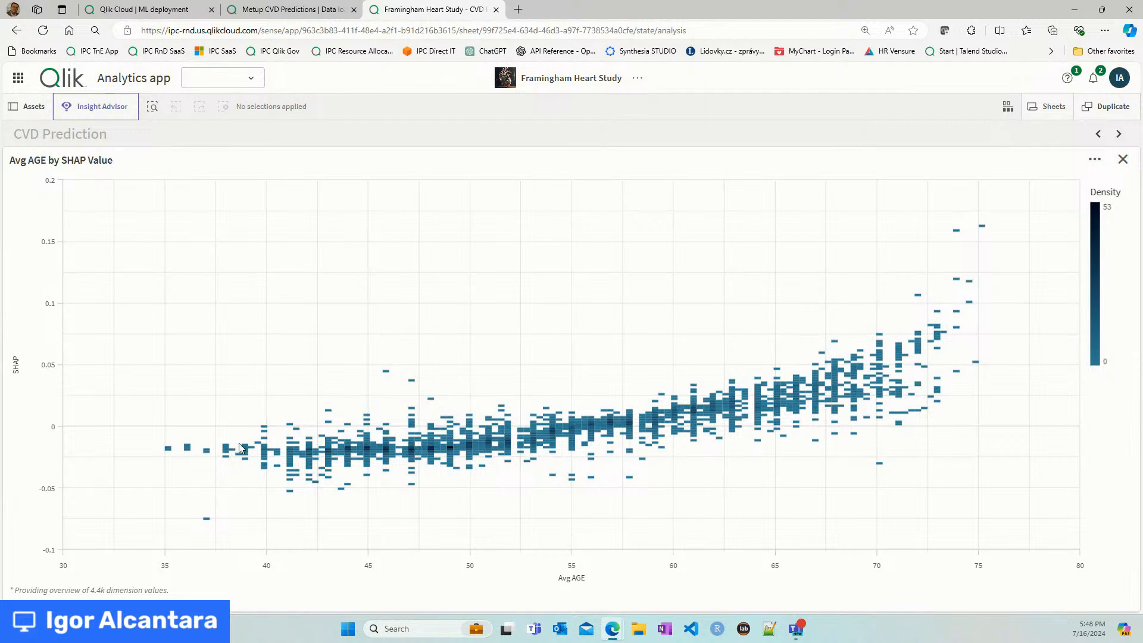
mouse_move(402, 451)
left_click(1127, 159)
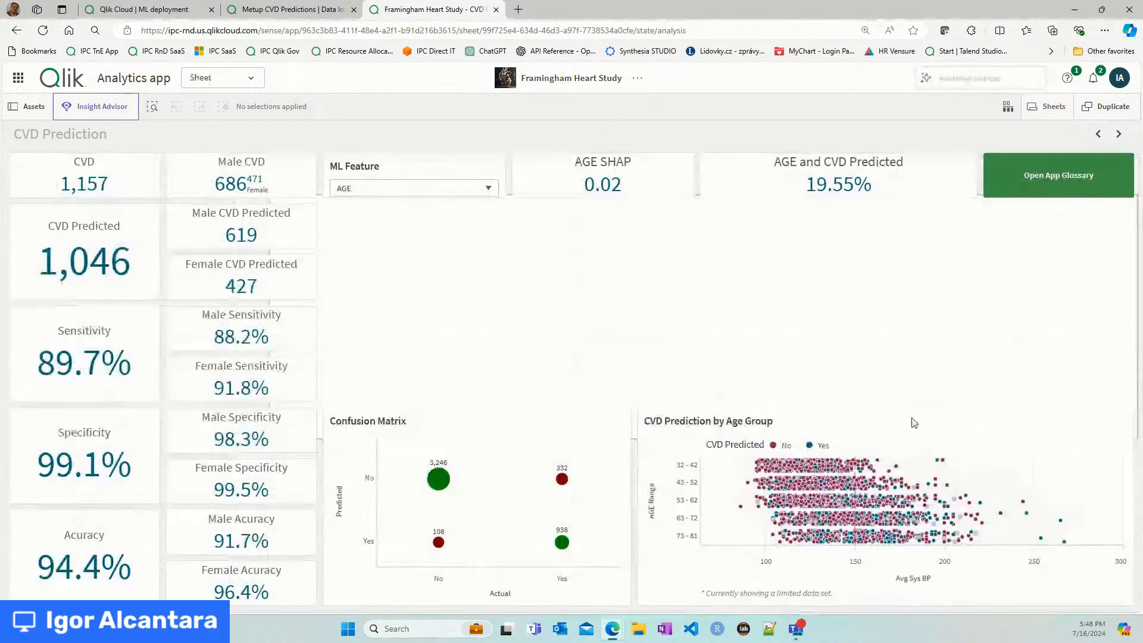
- Set the ML Feature to GLUCOSE and examine its SHAP value chart in full view, closing the enlarged chart when done
left_click(492, 189)
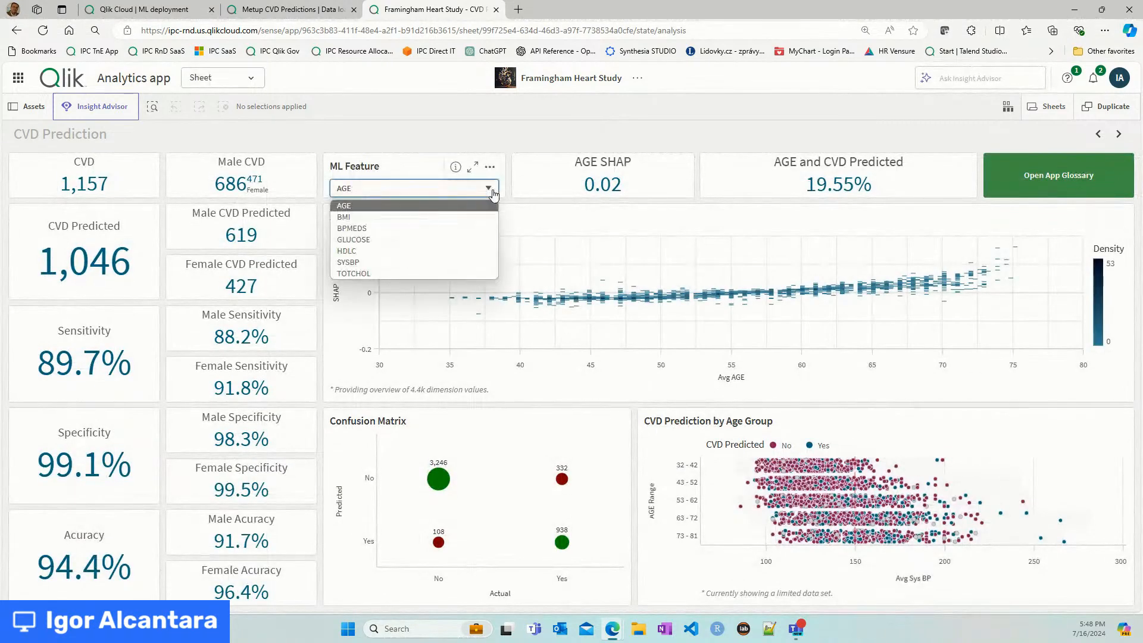
left_click(462, 240)
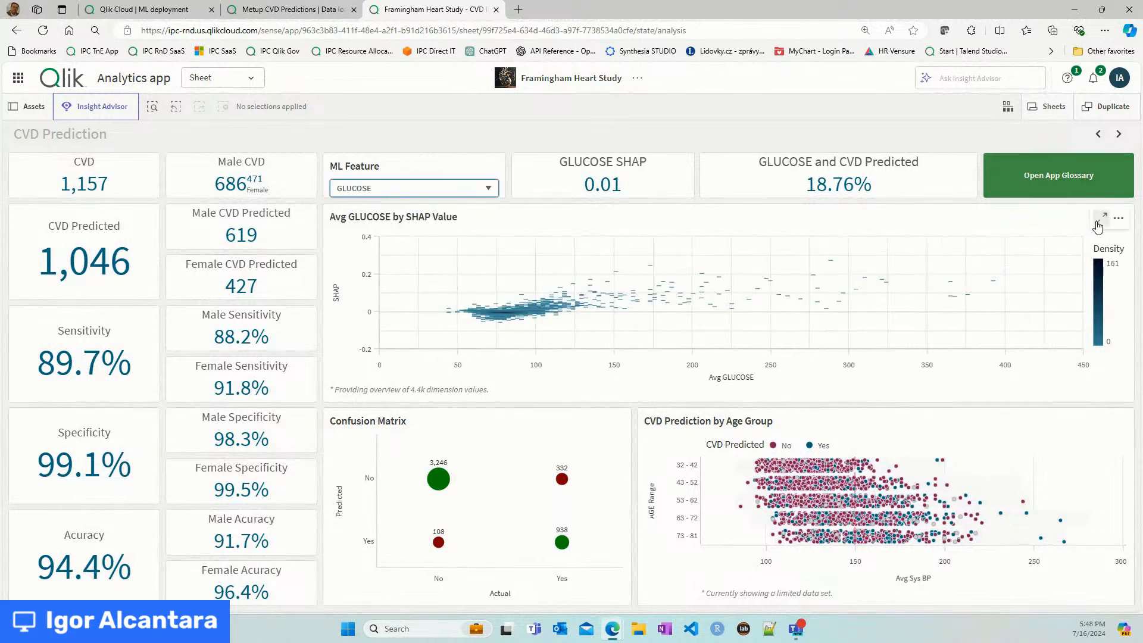
left_click(1099, 224)
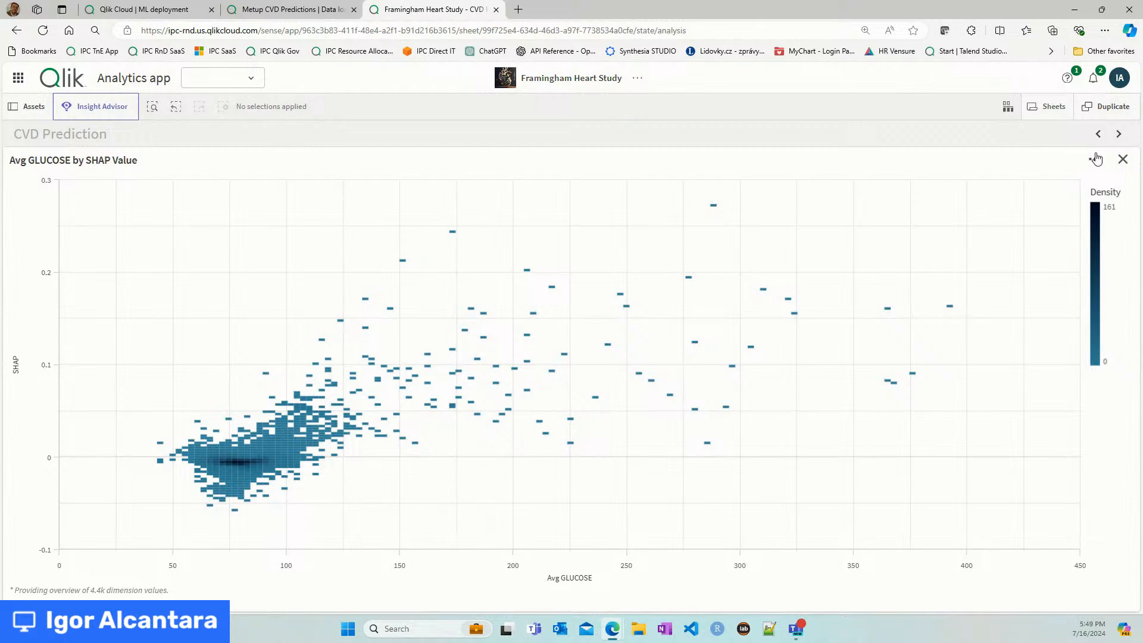
left_click(1123, 159)
- Set the ML Feature to HDLC and examine its SHAP value chart in full view, closing the enlarged chart when done
left_click(399, 188)
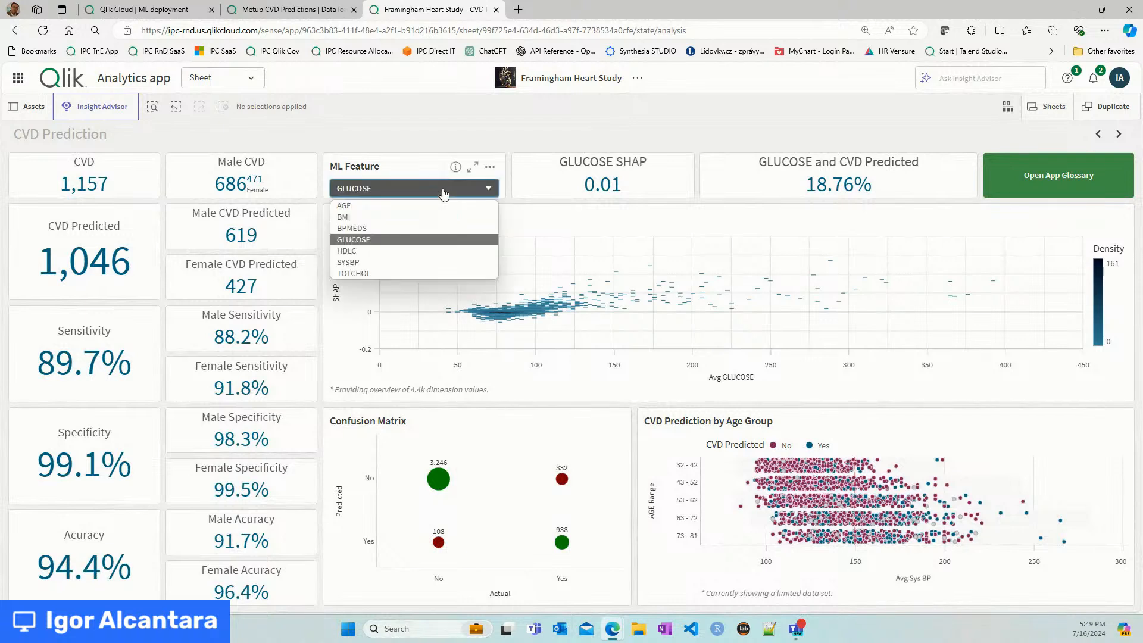
left_click(391, 252)
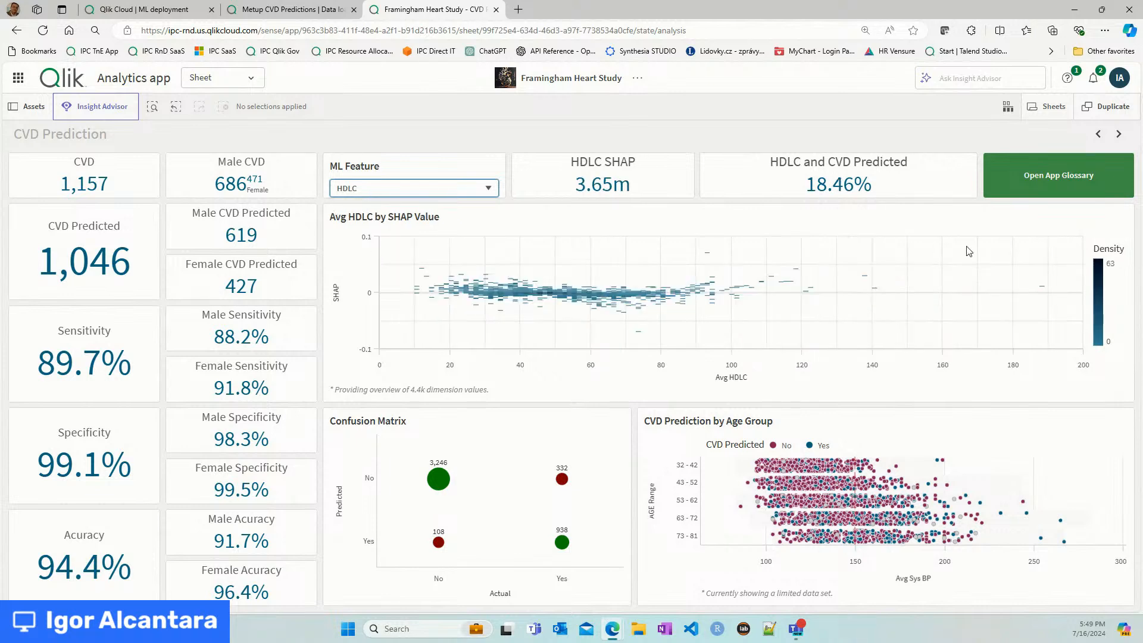
left_click(1105, 215)
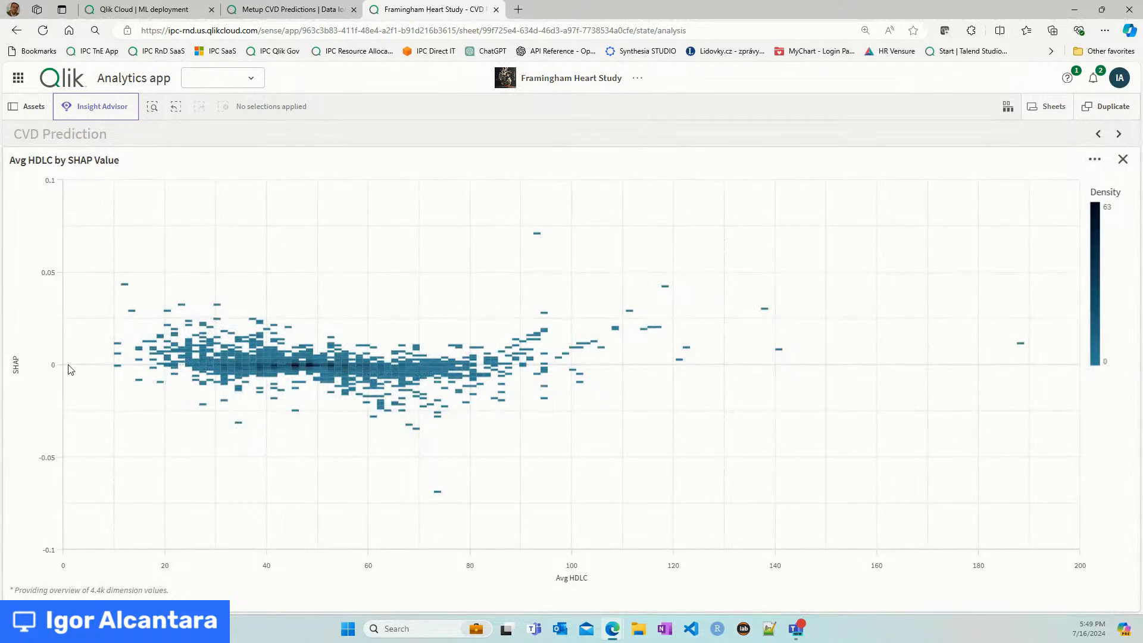
left_click(1123, 160)
- Set the ML Feature to SYSBP and examine its SHAP value chart in full view, closing the enlarged chart when done
left_click(368, 189)
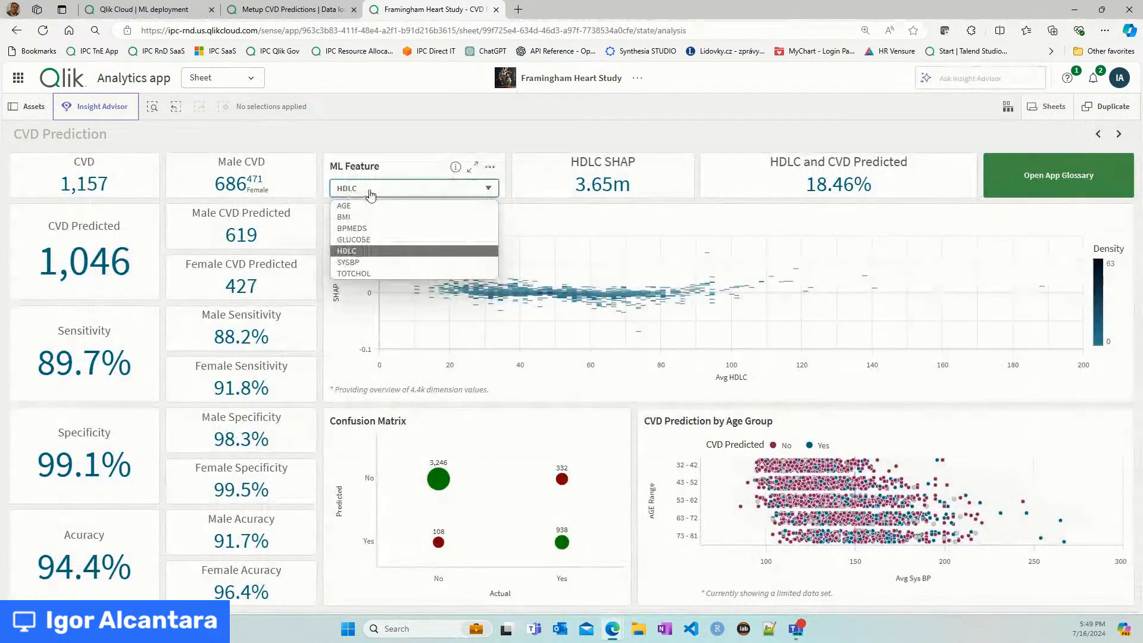
left_click(395, 260)
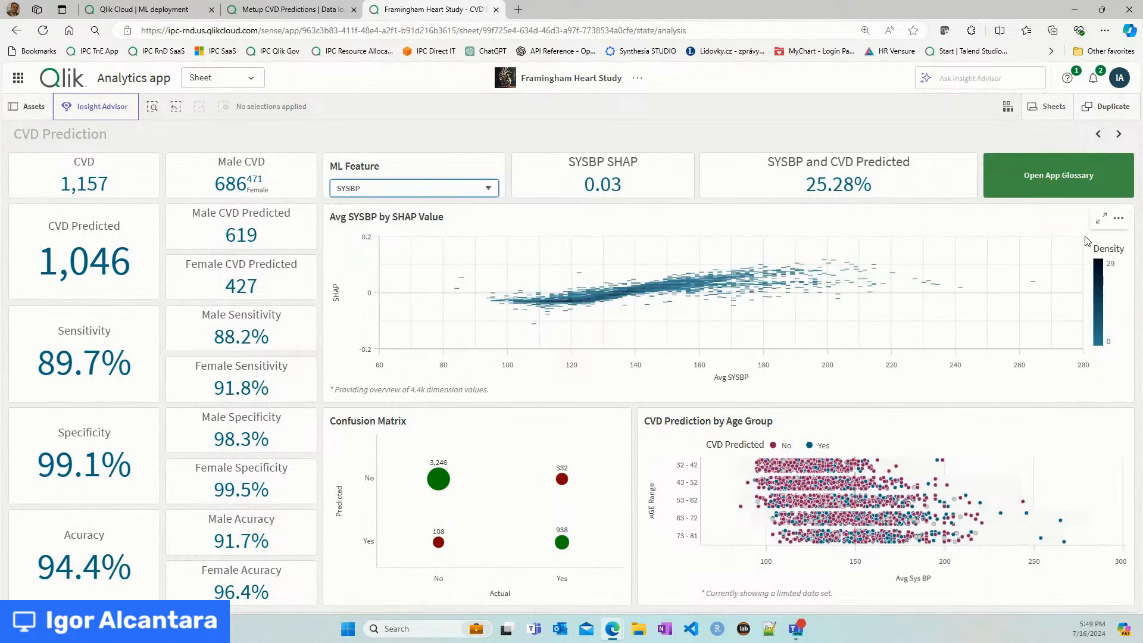
left_click(1102, 218)
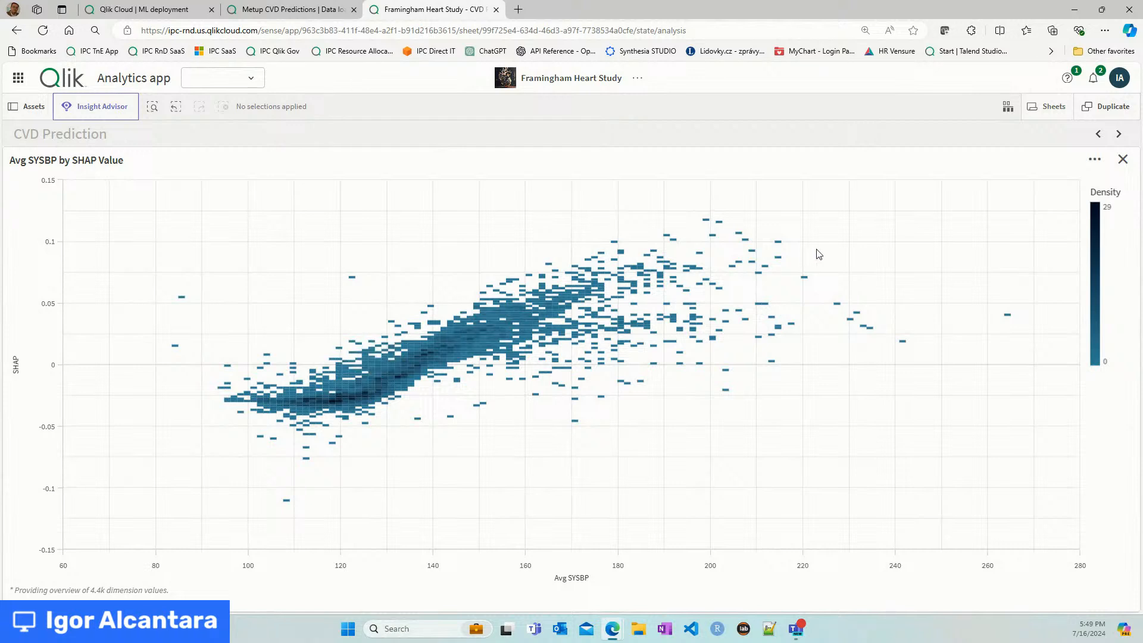
left_click(1124, 160)
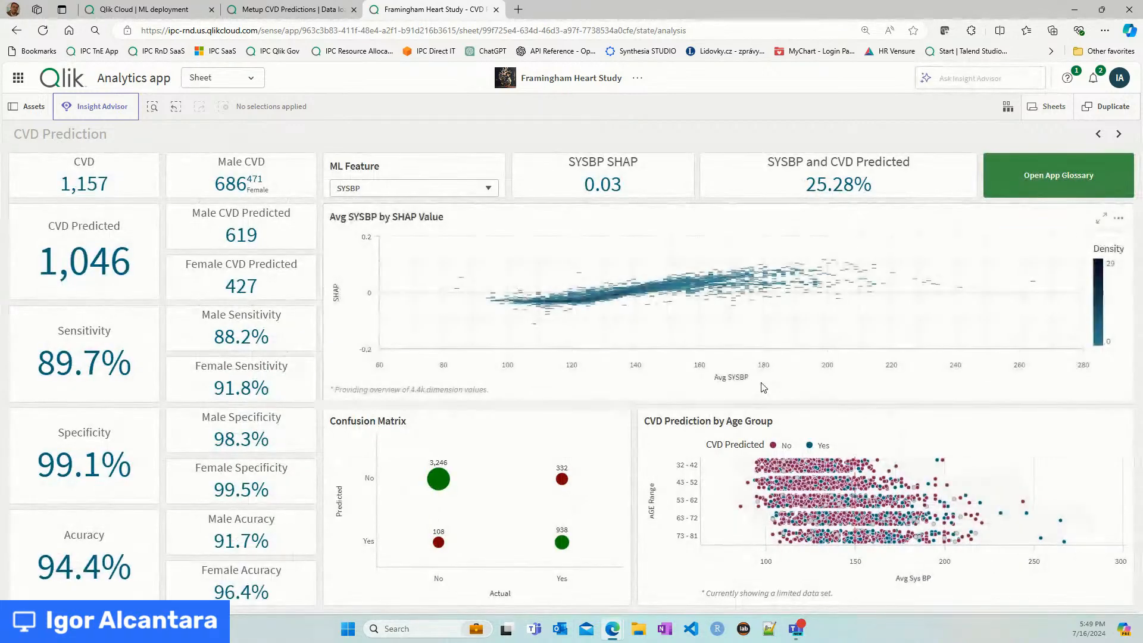